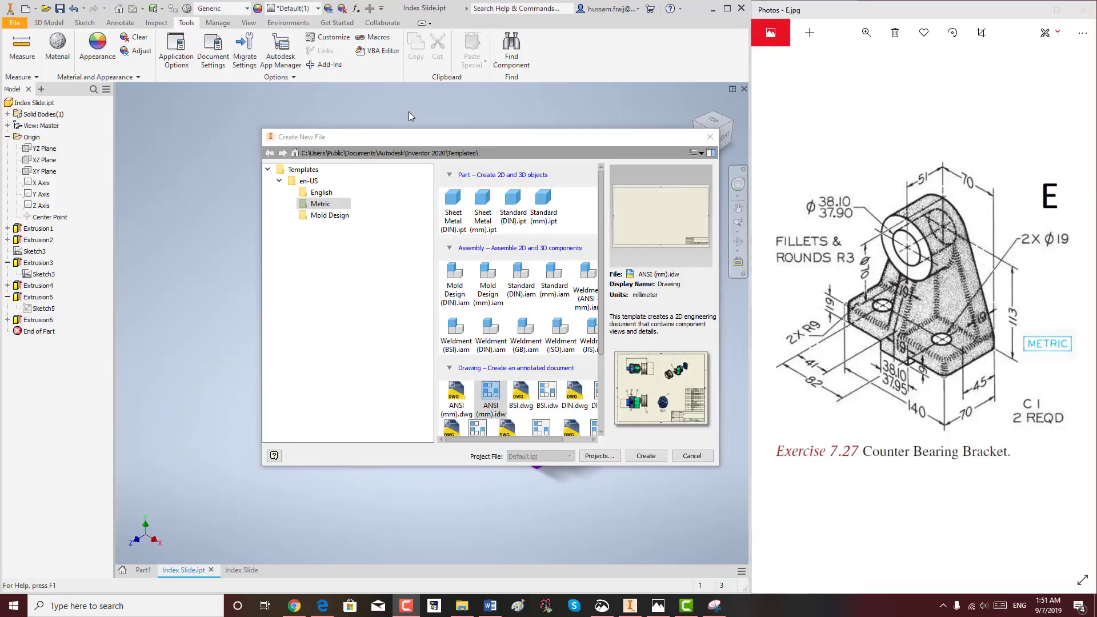
Step: Create a new part, Part3, from the Metric Standard (mm).ipt template
click(709, 137)
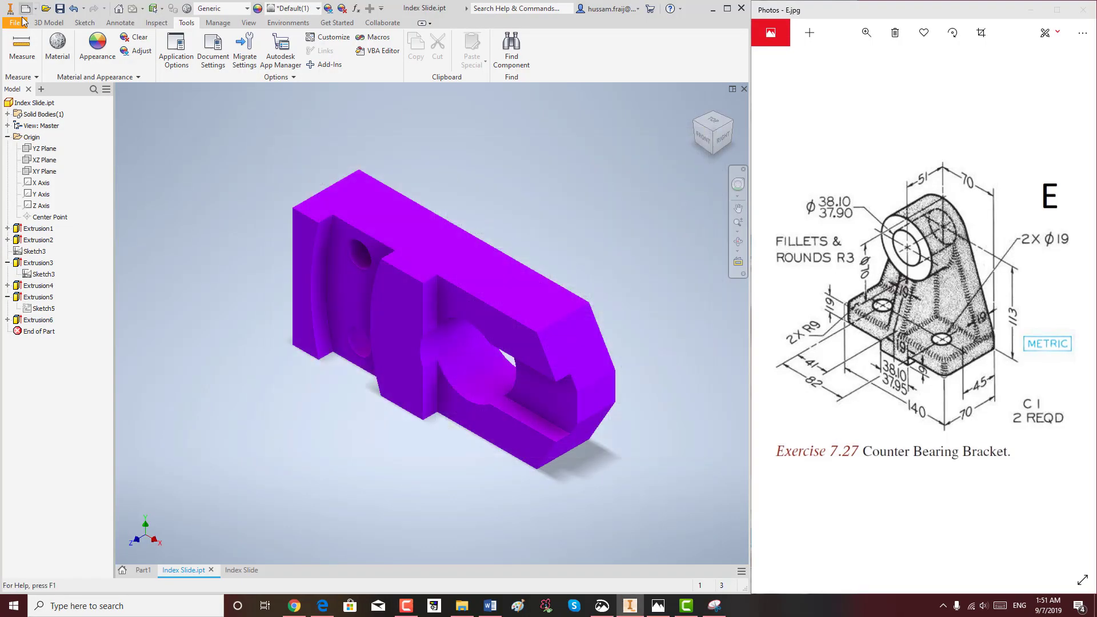
click(16, 23)
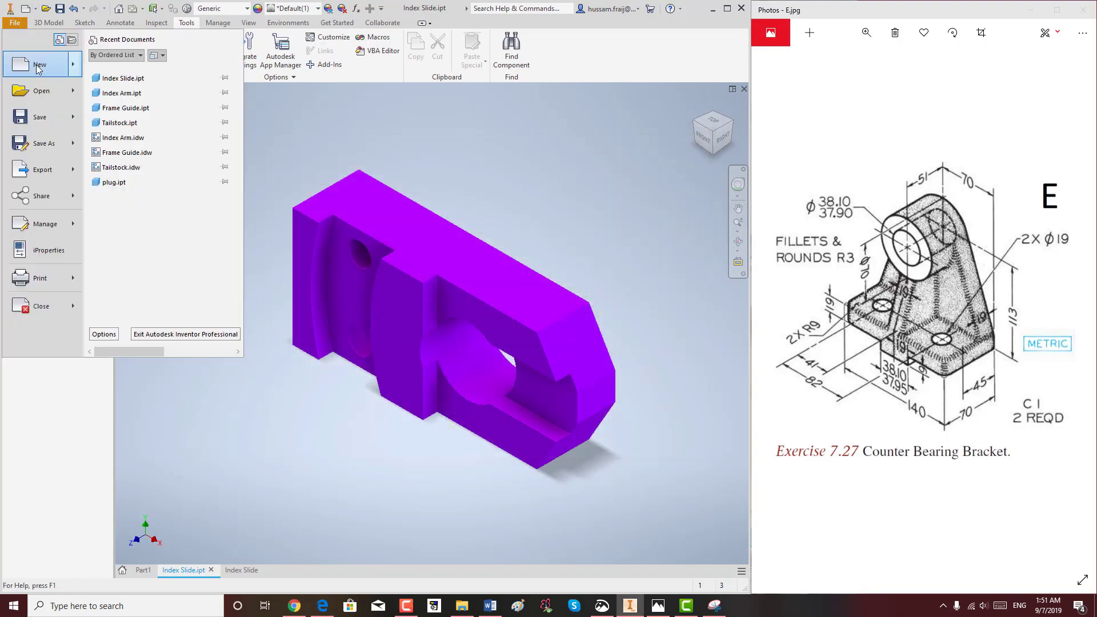
click(20, 43)
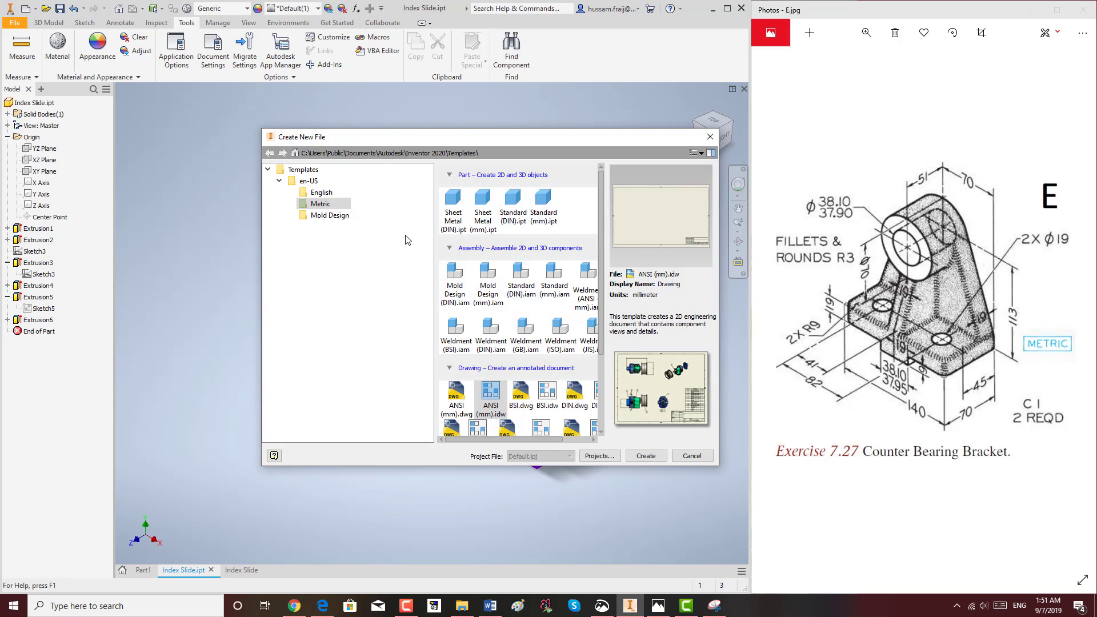
click(545, 215)
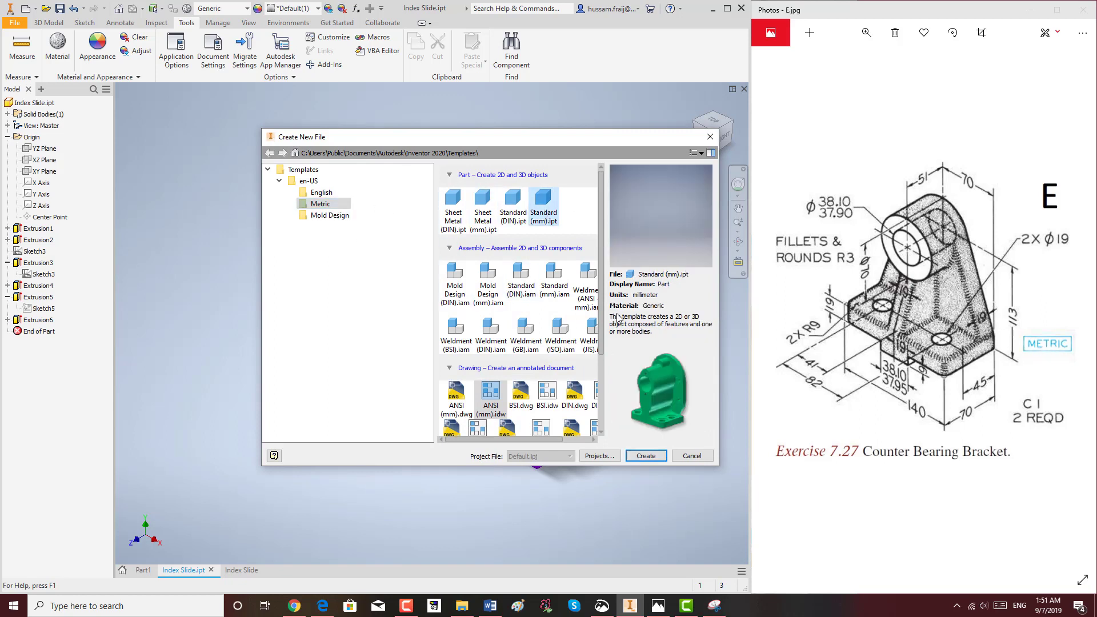
click(645, 455)
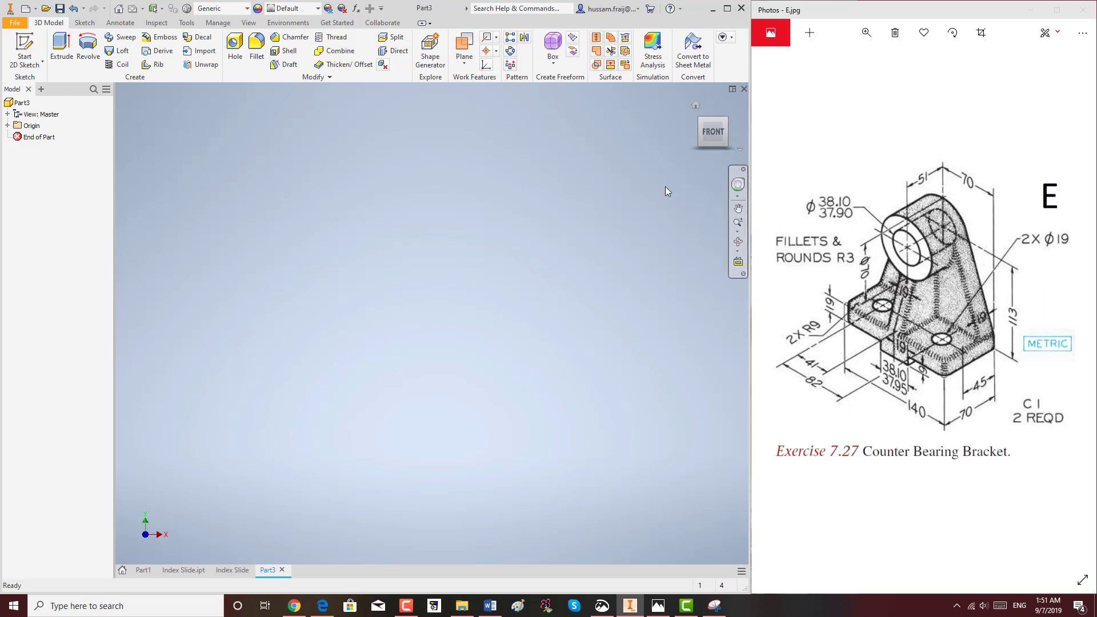
Step: Reset to the Home view and start Sketch1 on the part's XY Plane
click(696, 107)
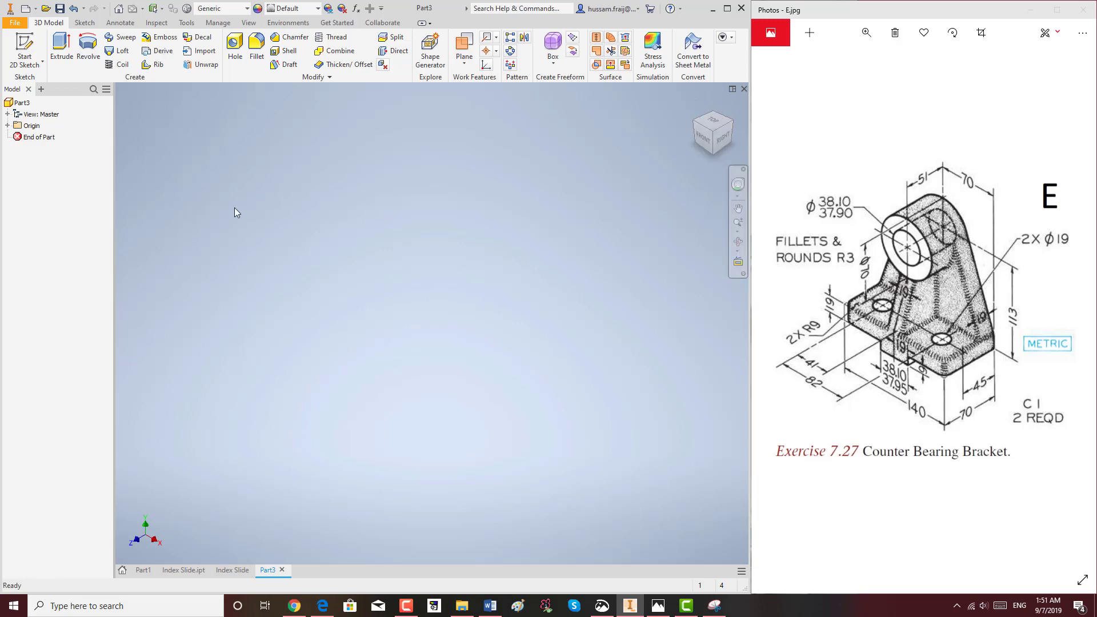
click(8, 125)
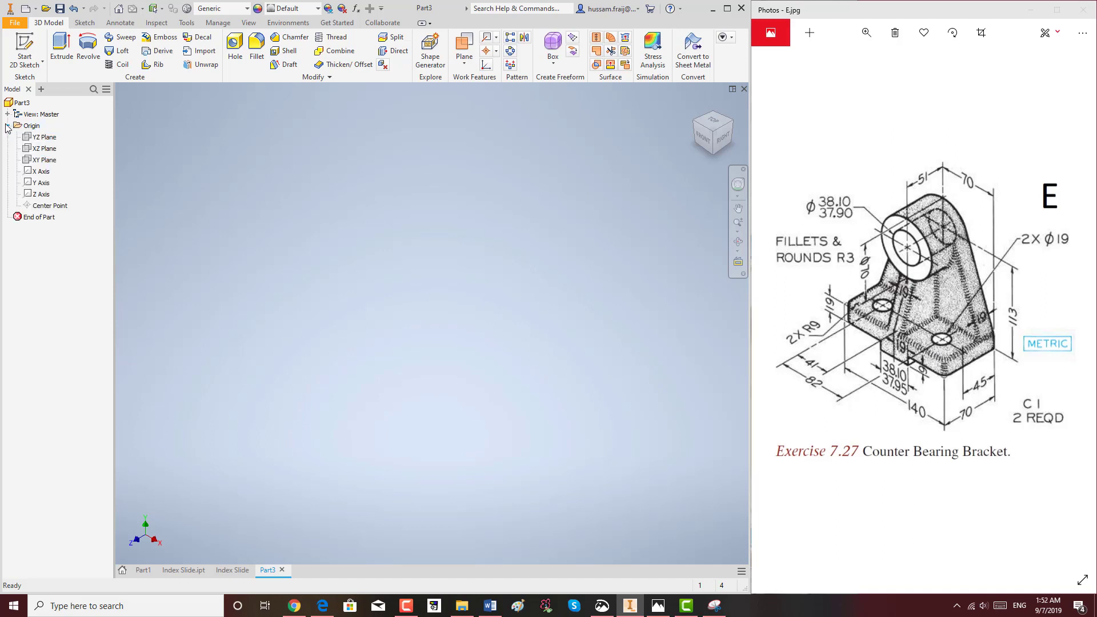
click(30, 137)
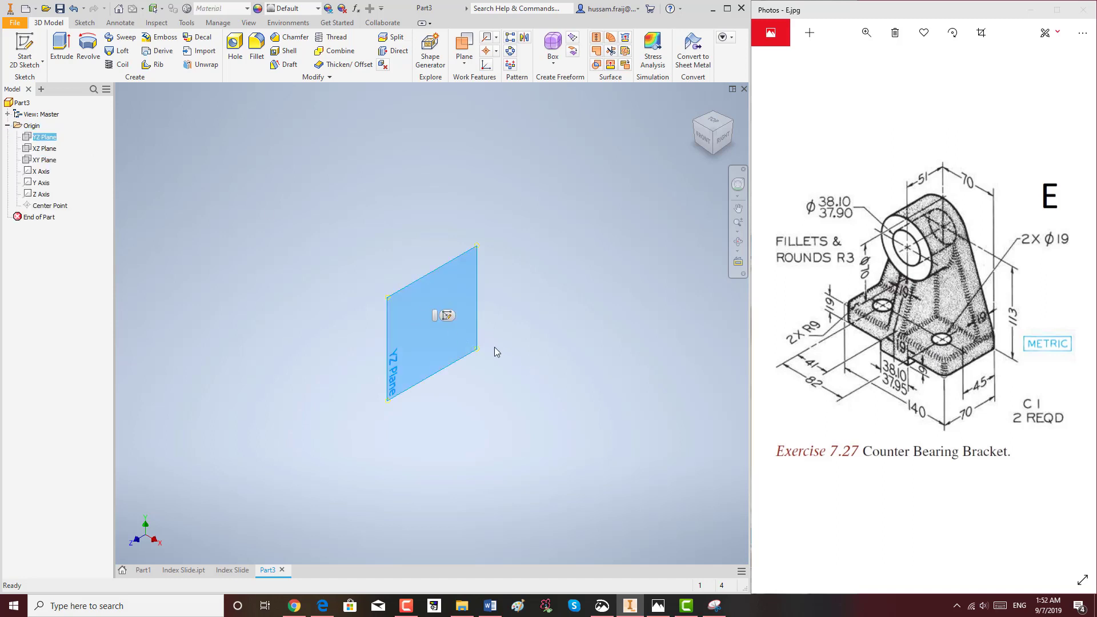
click(45, 149)
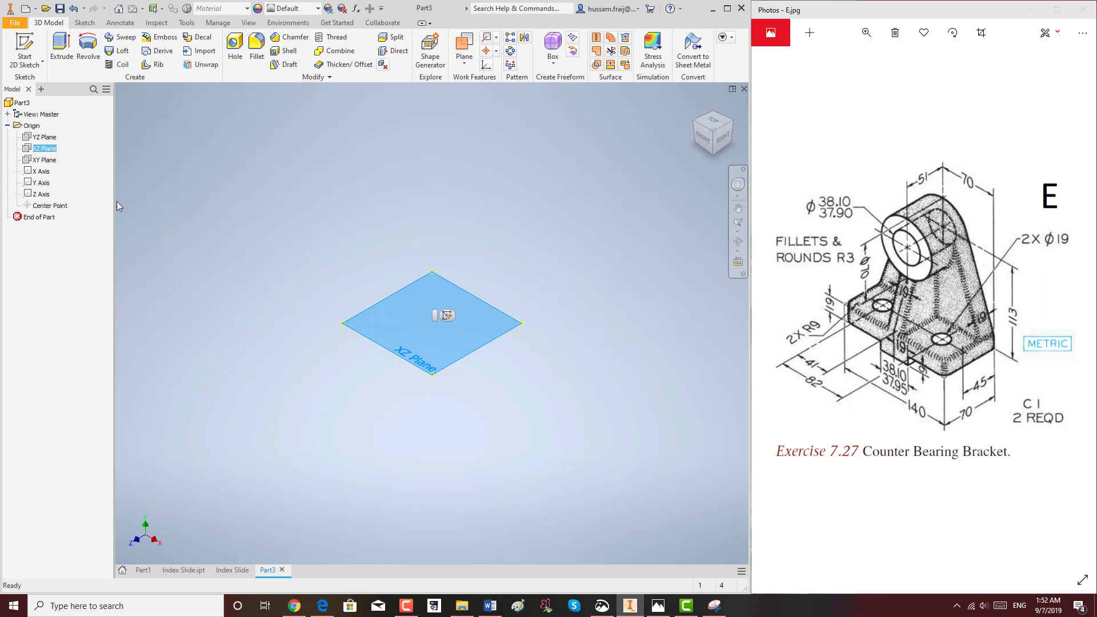
click(47, 160)
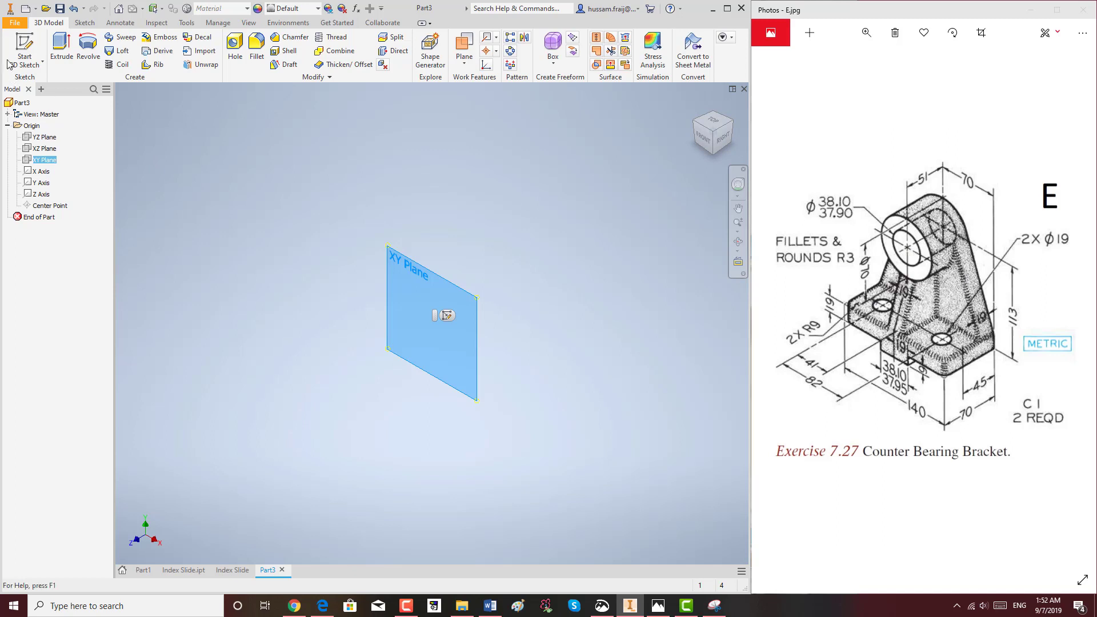
click(25, 63)
click(27, 85)
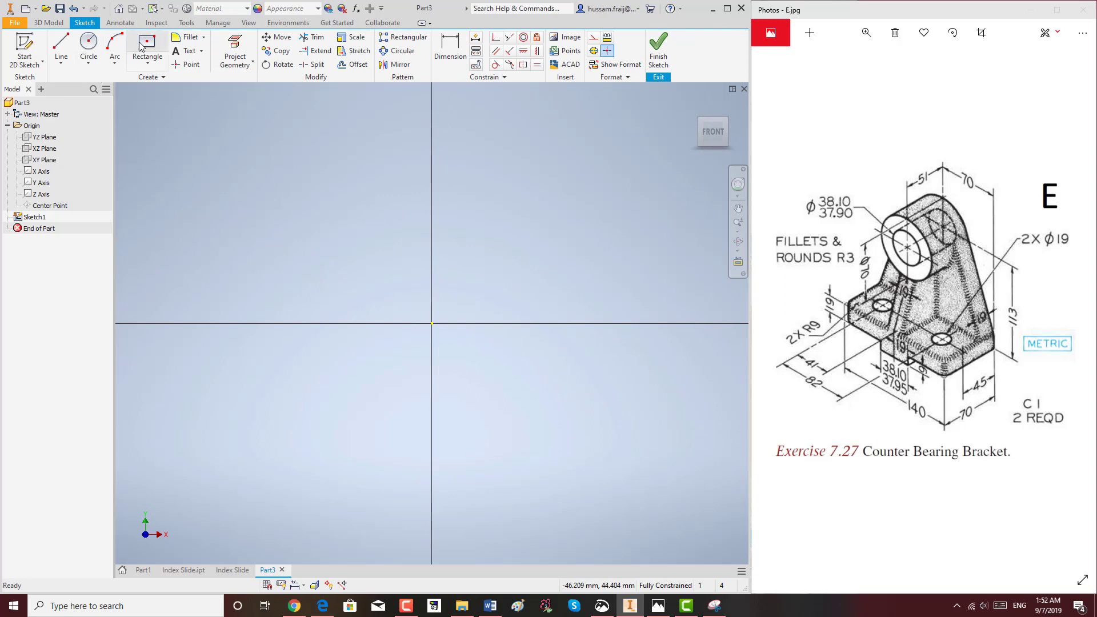
Step: Sketch a circle centred on the origin with a 70 mm diameter
click(89, 45)
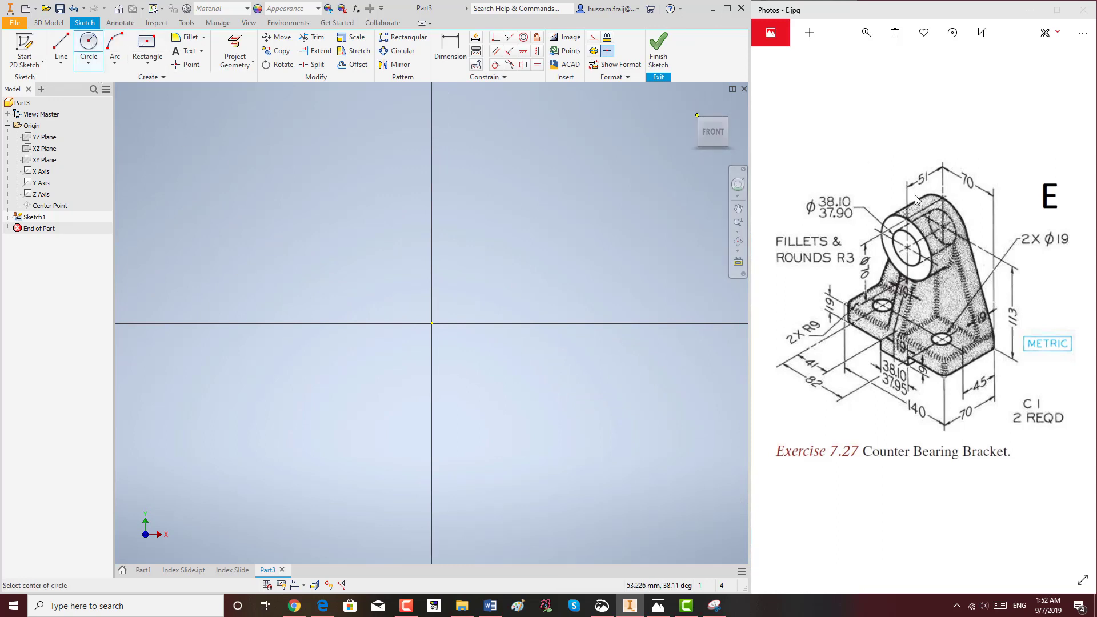
click(432, 323)
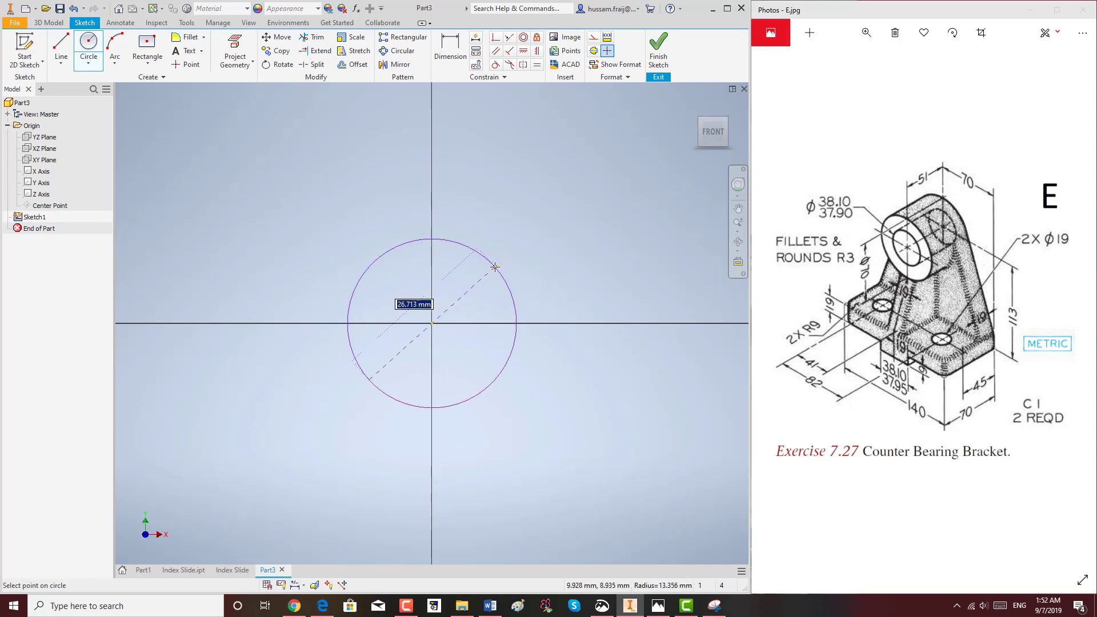
text(70)
key(Return)
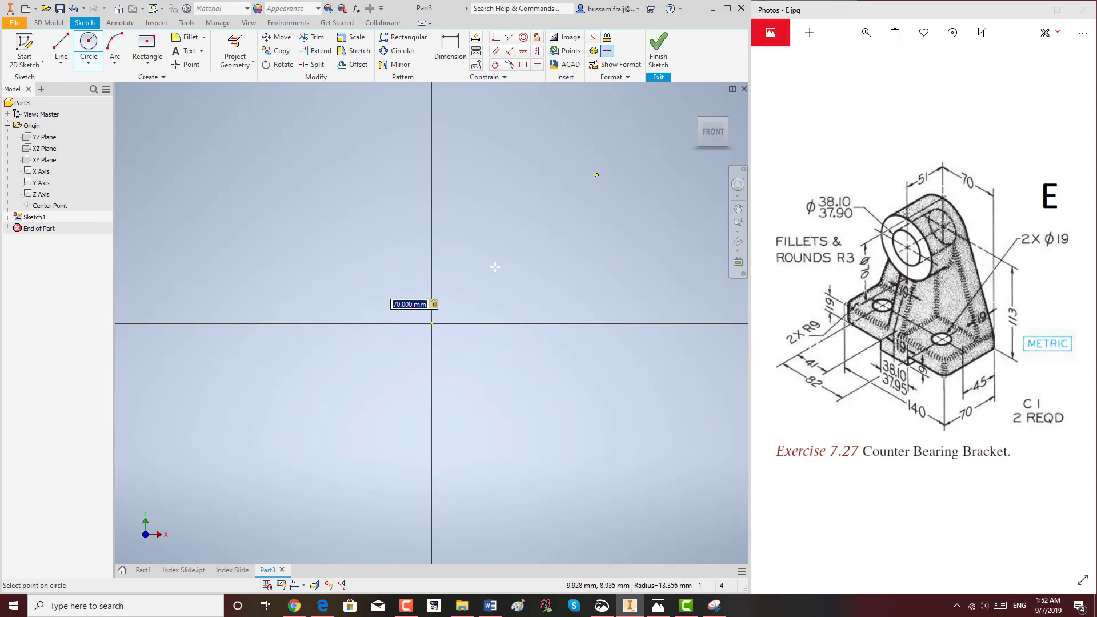
scroll(489, 233, down, 3)
scroll(489, 233, down, 3)
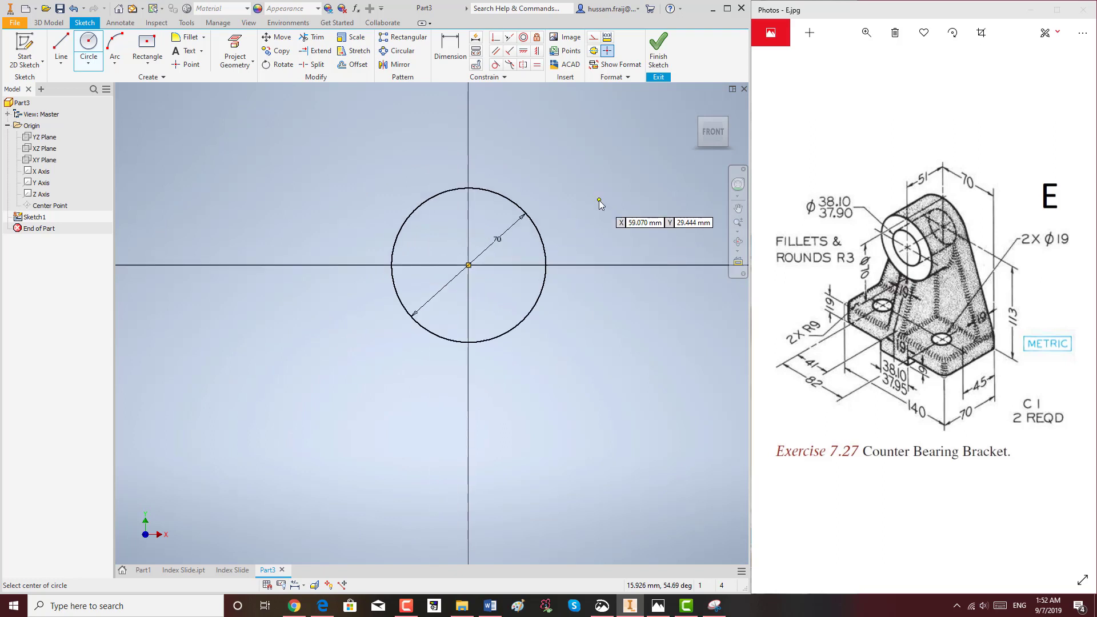
key(Escape)
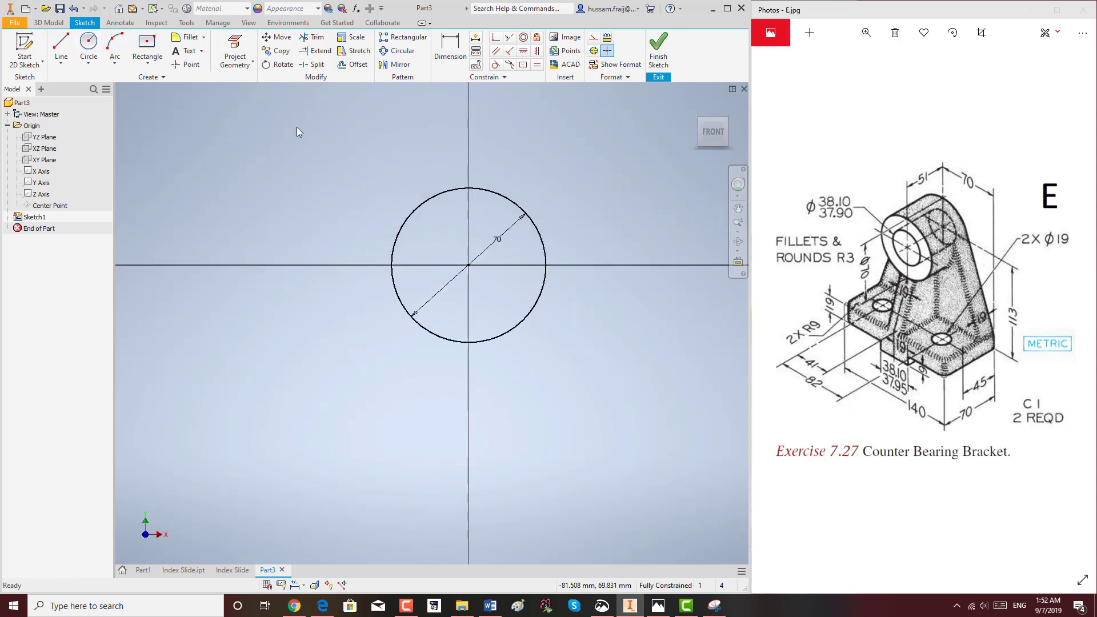
click(61, 46)
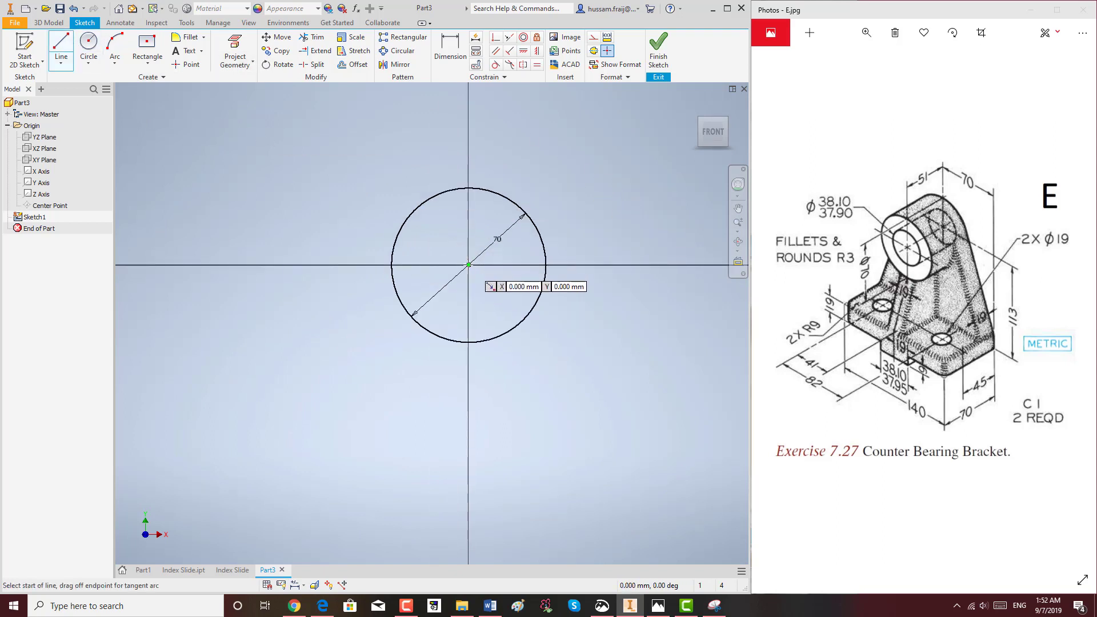
Step: Draw a vertical line down from the circle centre and make it construction geometry
click(468, 265)
scroll(468, 265, down, 3)
click(463, 404)
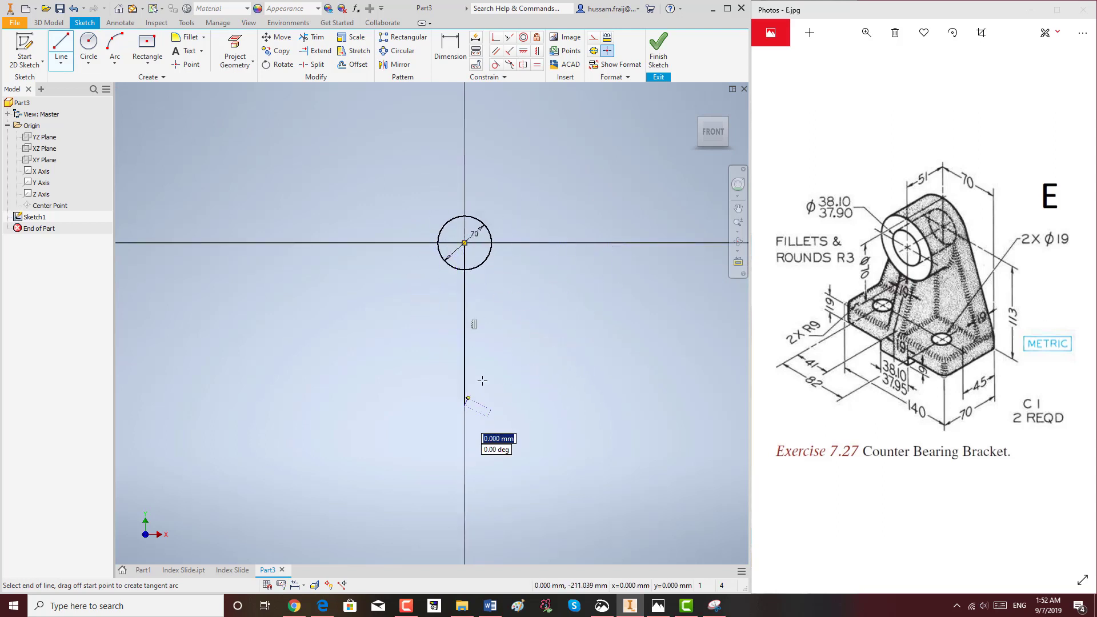
right_click(475, 349)
click(506, 303)
drag(551, 325, 396, 308)
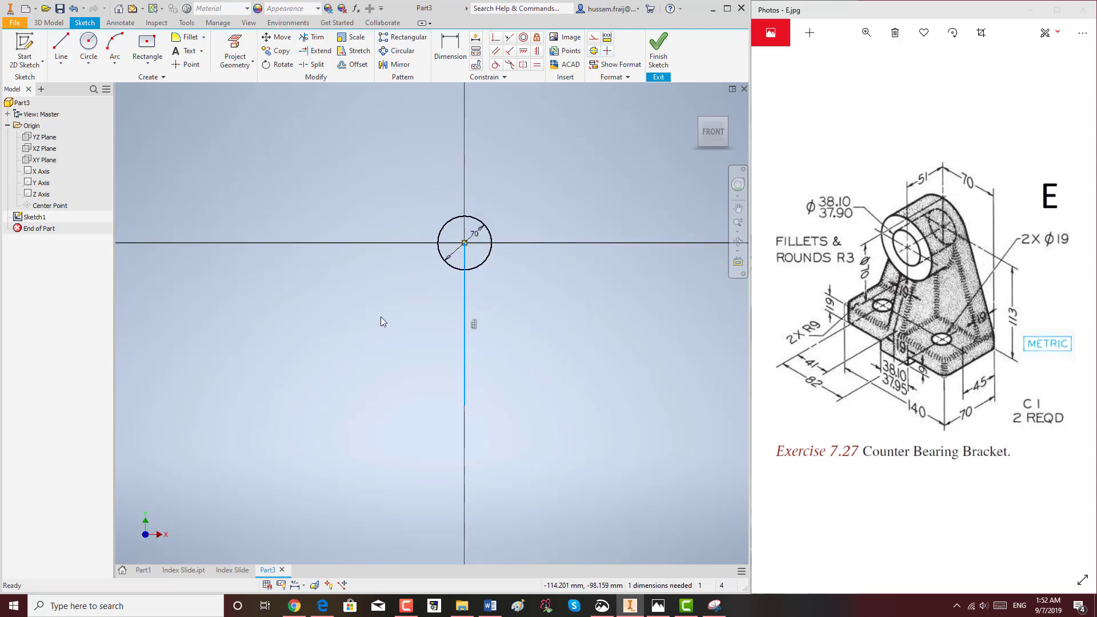
click(592, 38)
scroll(502, 332, up, 3)
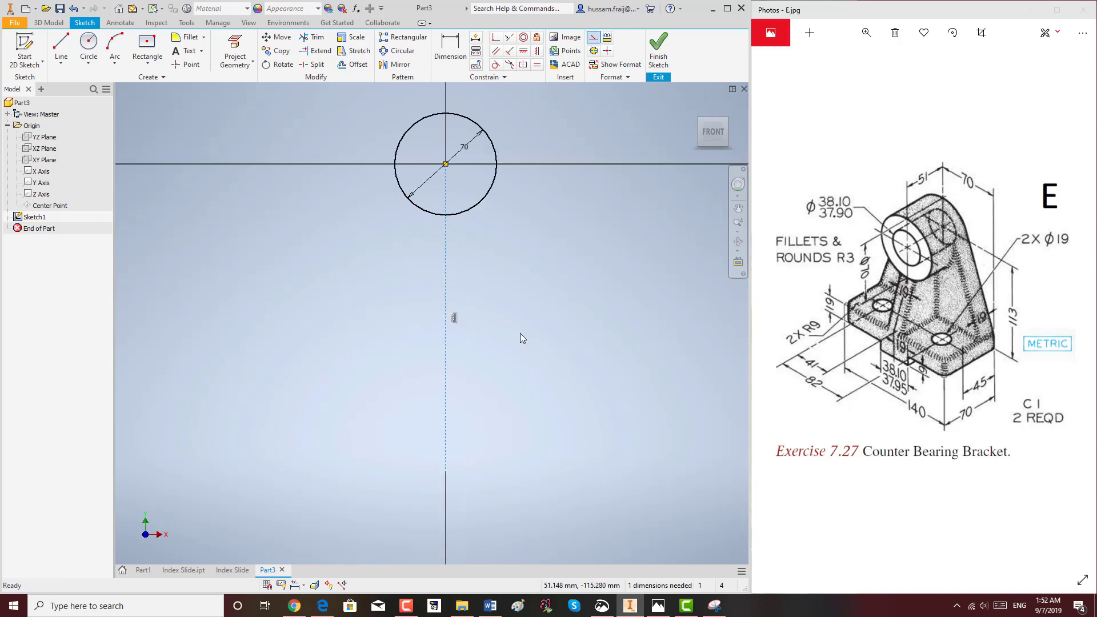
scroll(522, 330, down, 3)
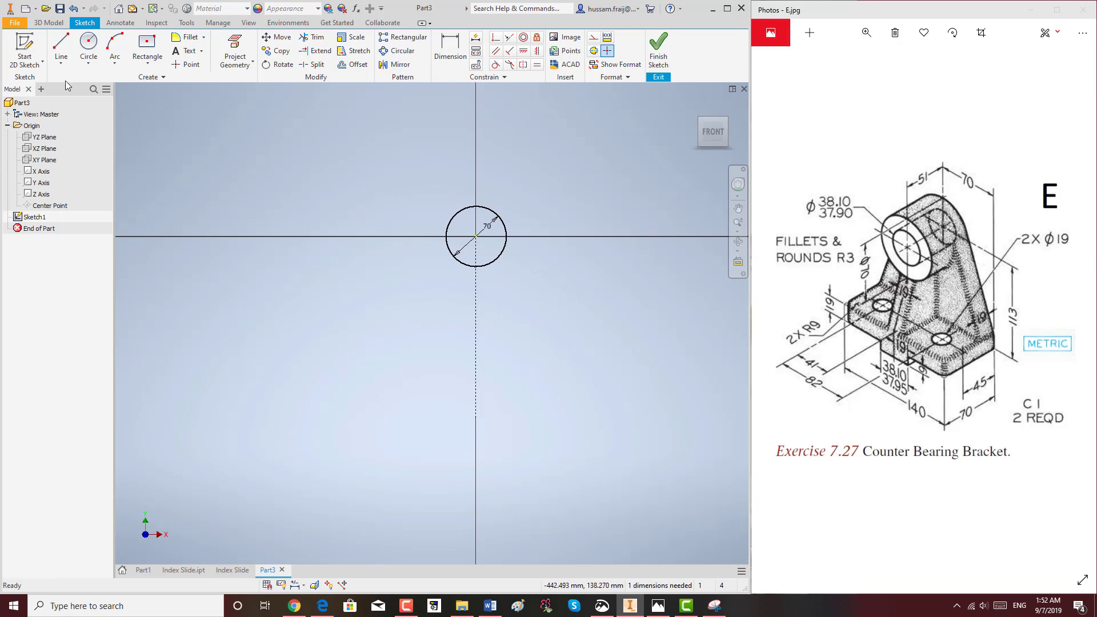
Step: Draw a horizontal line across the lower end of the construction line
click(62, 46)
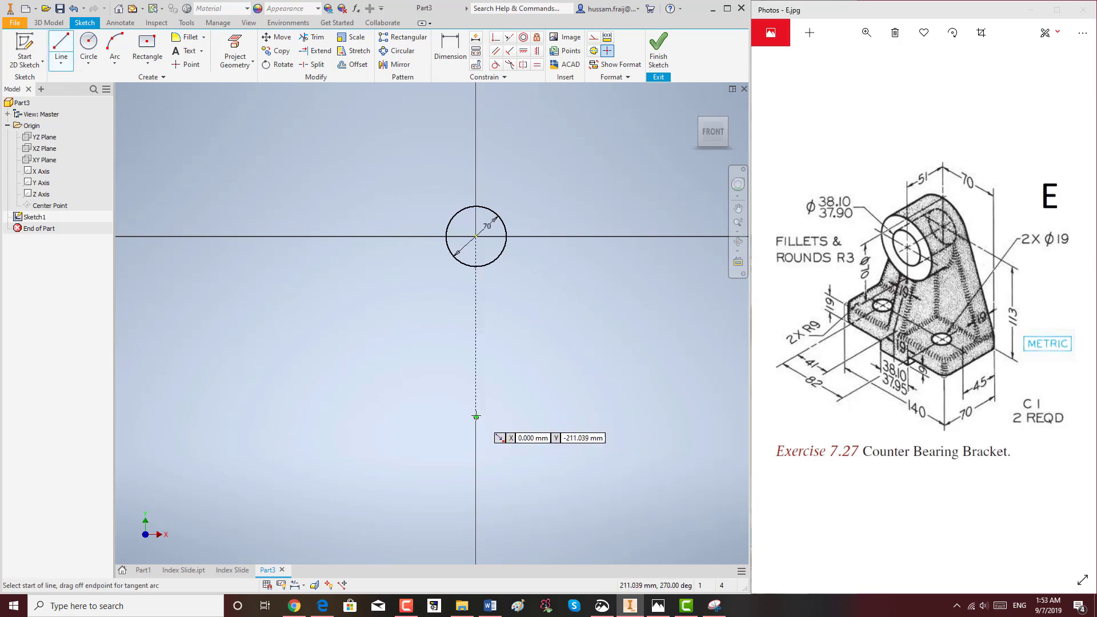
click(332, 417)
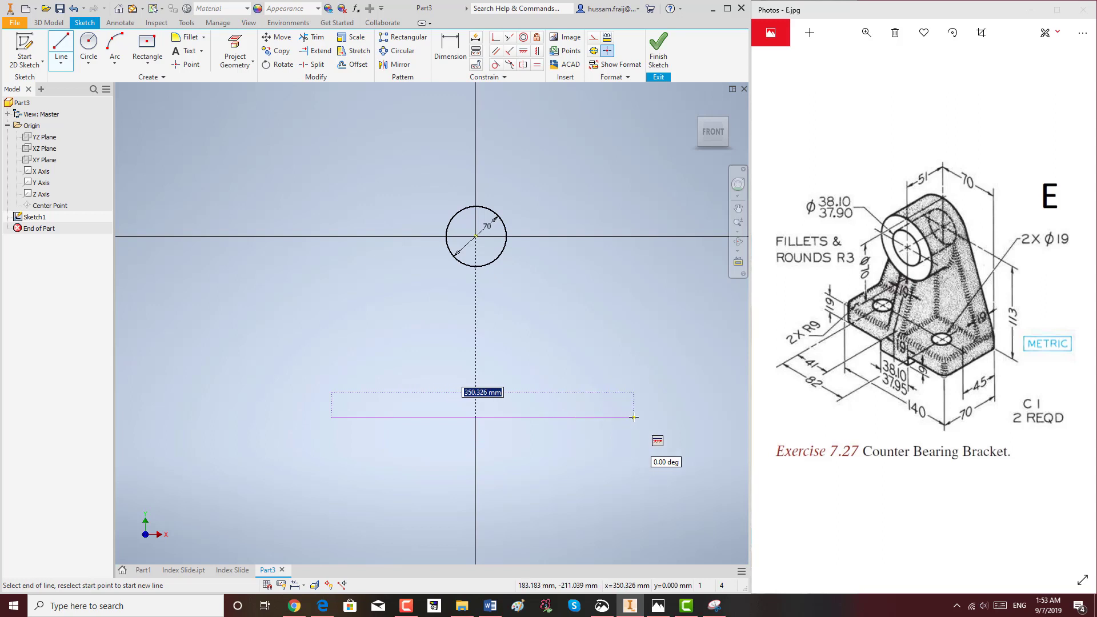
click(629, 417)
right_click(628, 340)
click(539, 338)
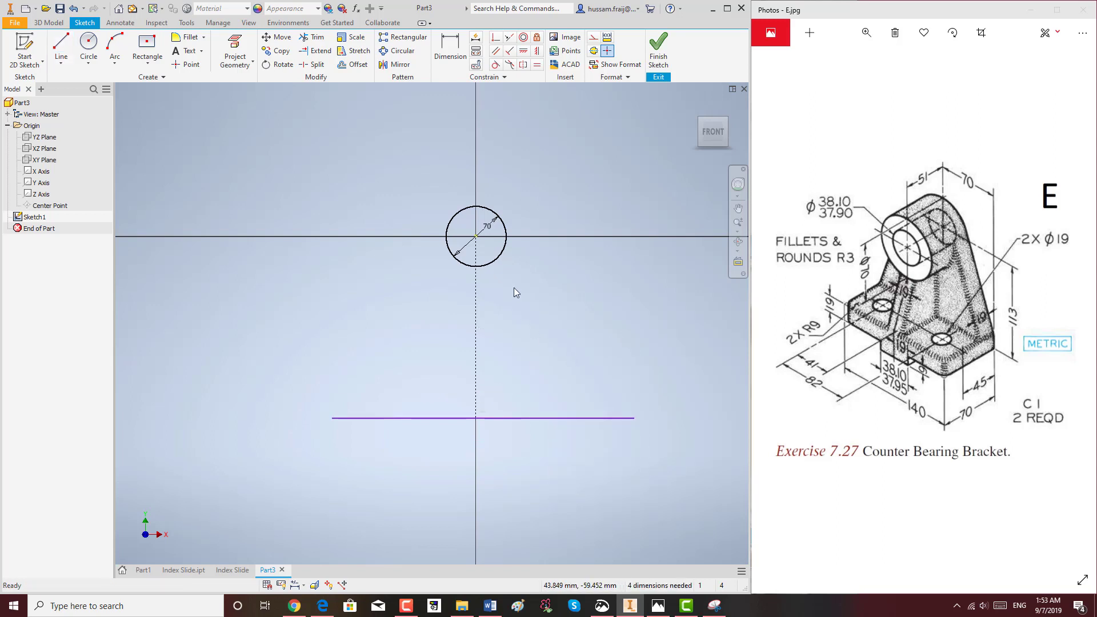
scroll(514, 287, up, 2)
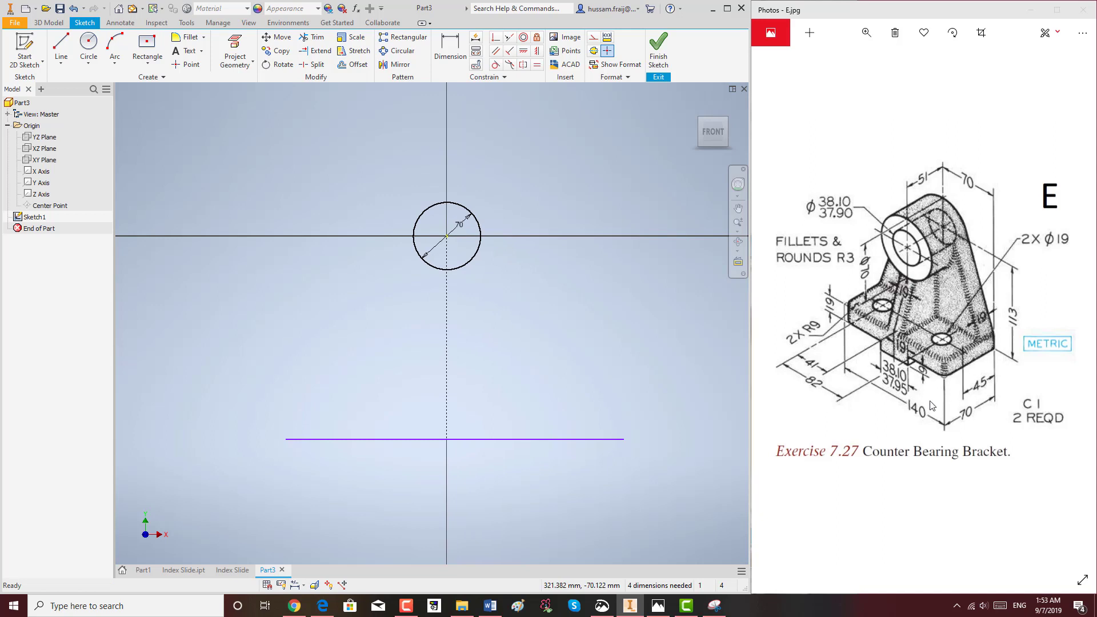
Step: Dimension the base line 70 mm (140/2) from the vertical axis and 140 mm long
click(448, 46)
click(448, 392)
click(507, 391)
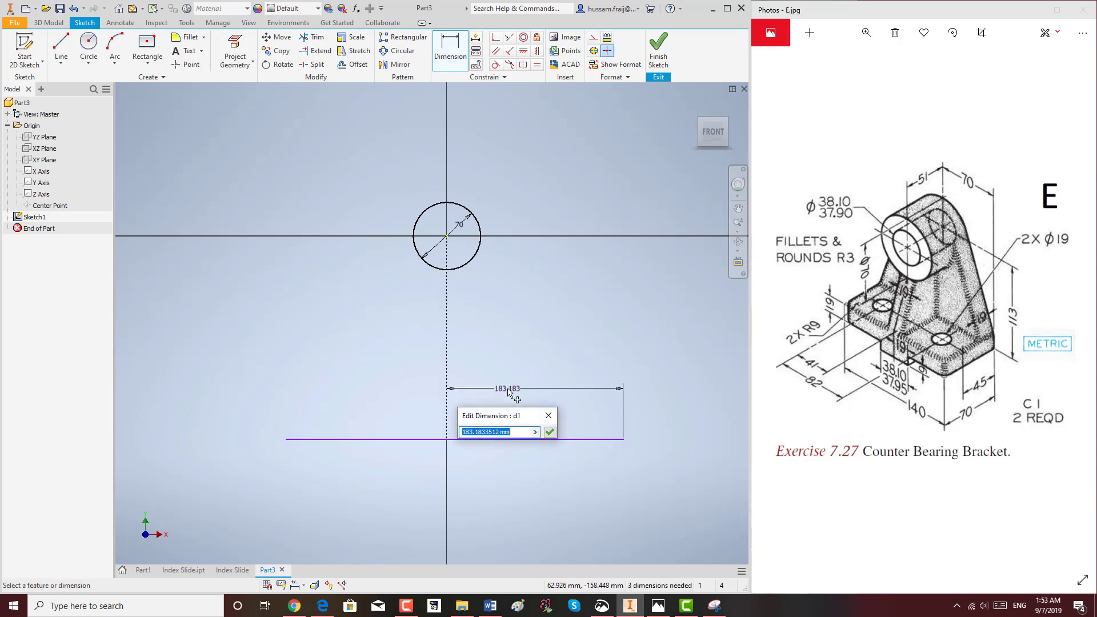
text(140/2)
key(Return)
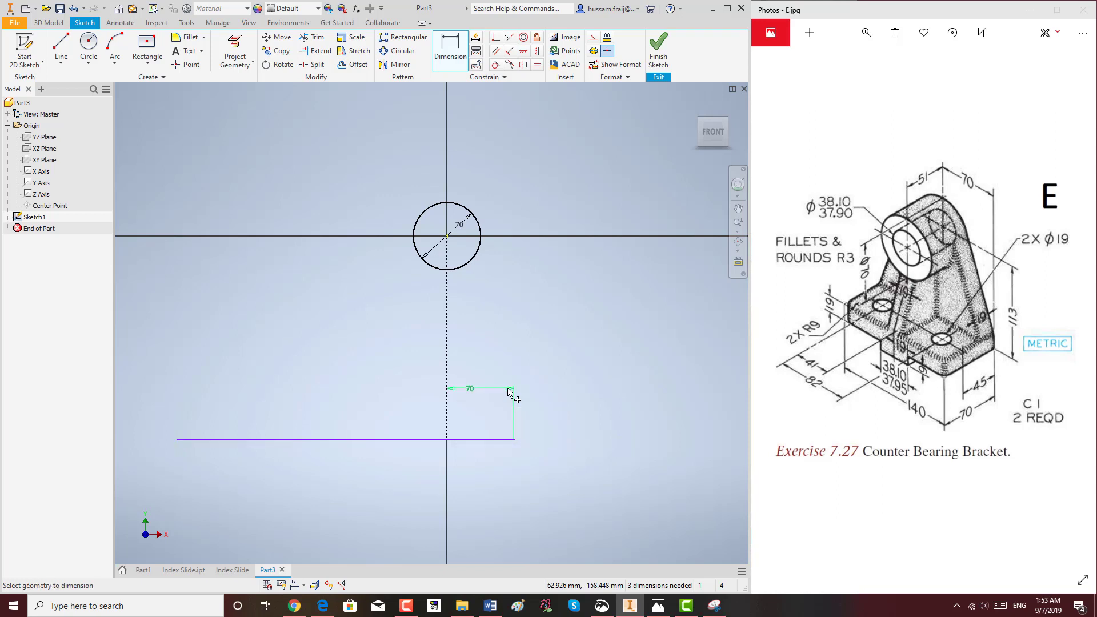
click(478, 440)
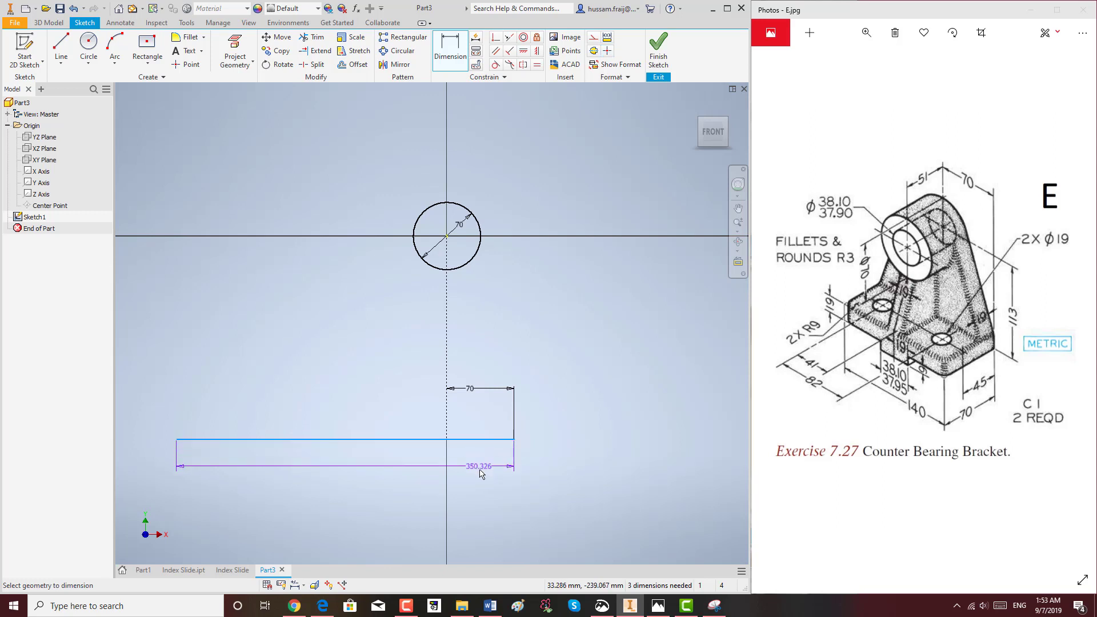
click(479, 479)
text(140)
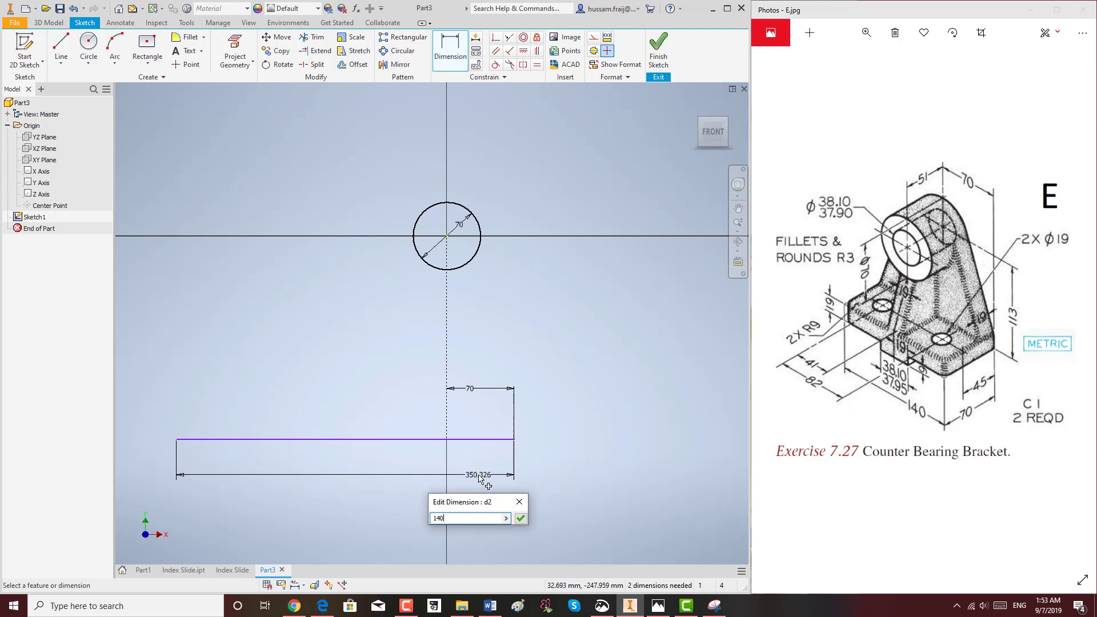
key(Return)
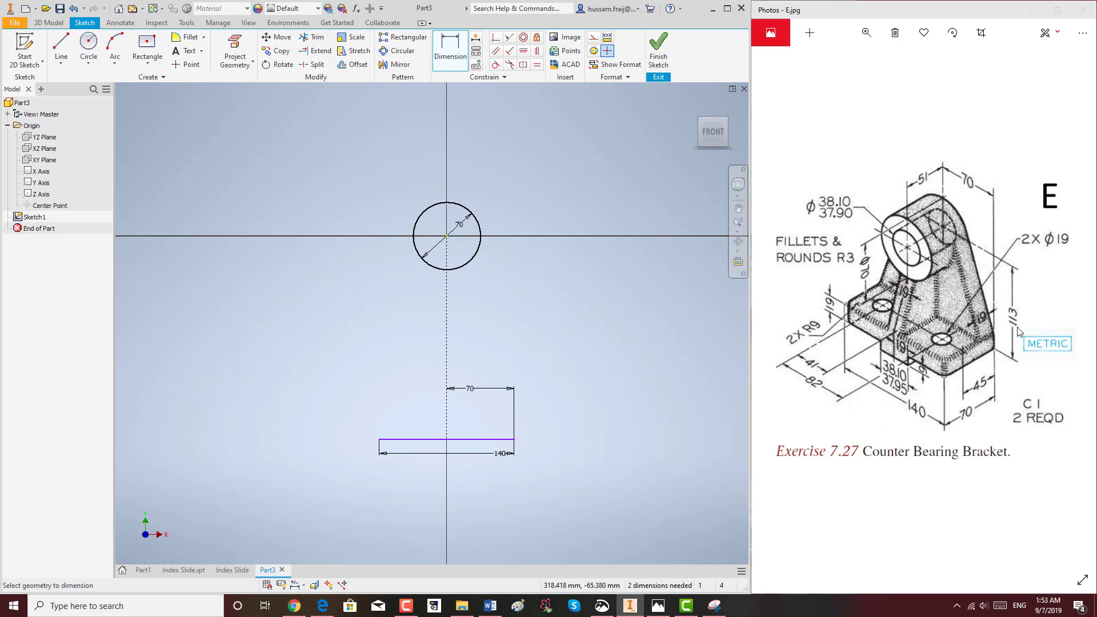
Step: Dimension the circle centre 113 mm above the base line, per the reference drawing
mouse_move(1012, 277)
mouse_down()
mouse_move(1019, 330)
mouse_move(1025, 266)
mouse_up()
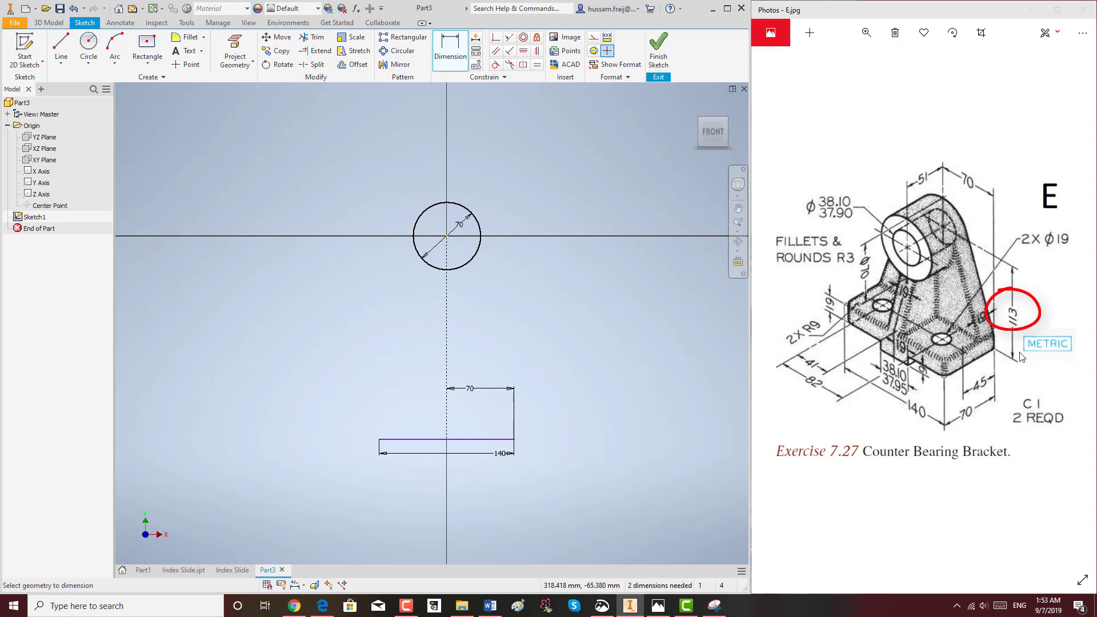
click(482, 230)
click(502, 440)
click(570, 342)
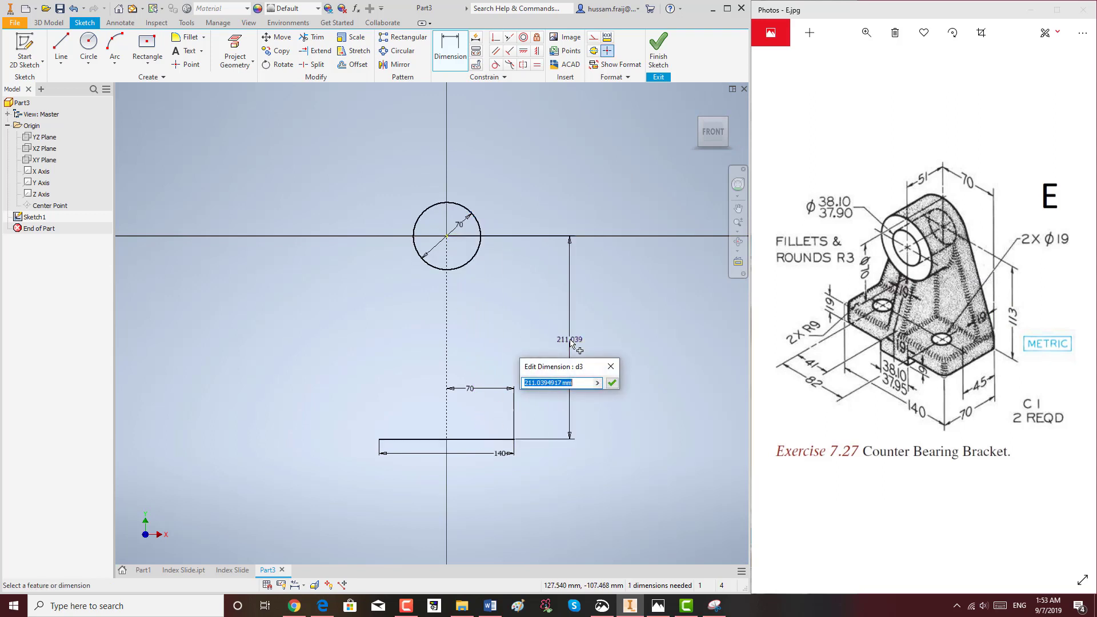
text(113)
key(Return)
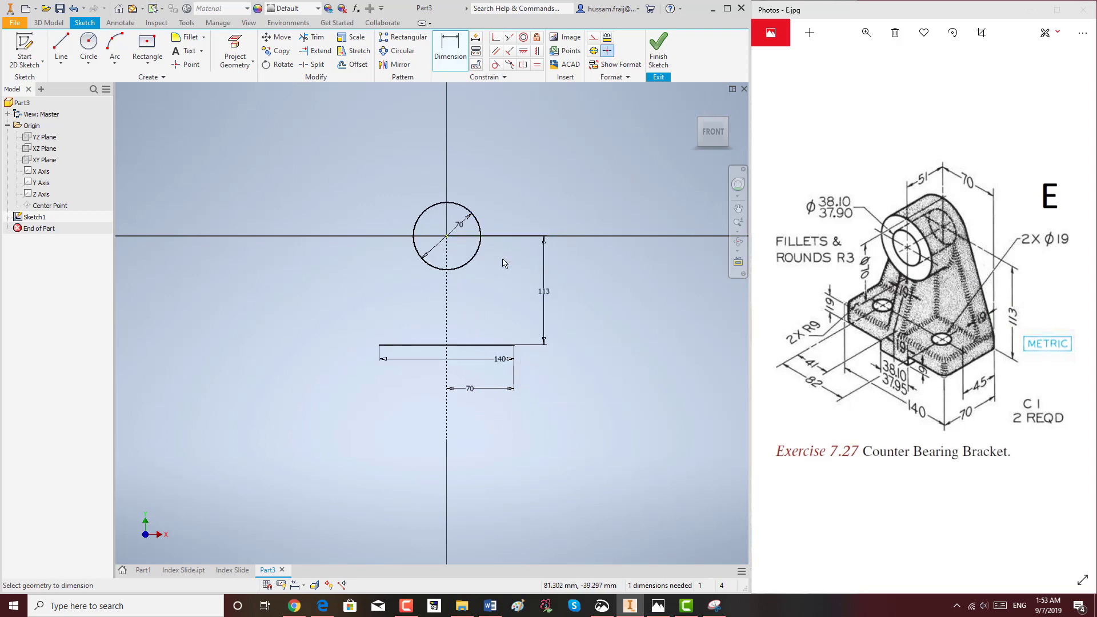
scroll(492, 254, down, 3)
scroll(494, 254, down, 3)
scroll(500, 250, up, 3)
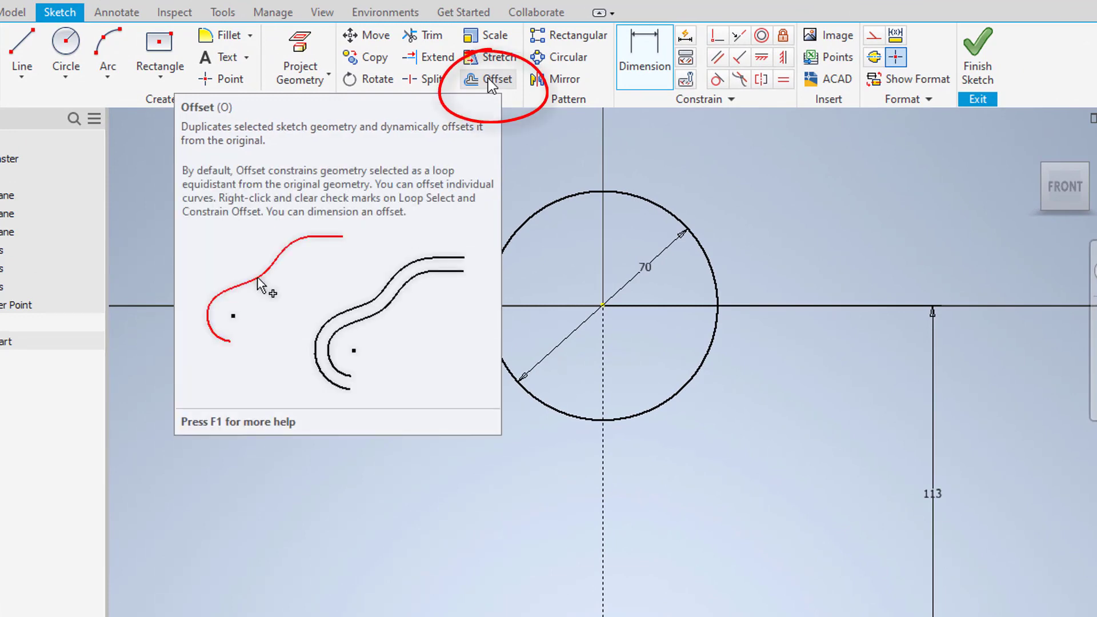
Step: Offset the base line 19 mm upward
click(487, 78)
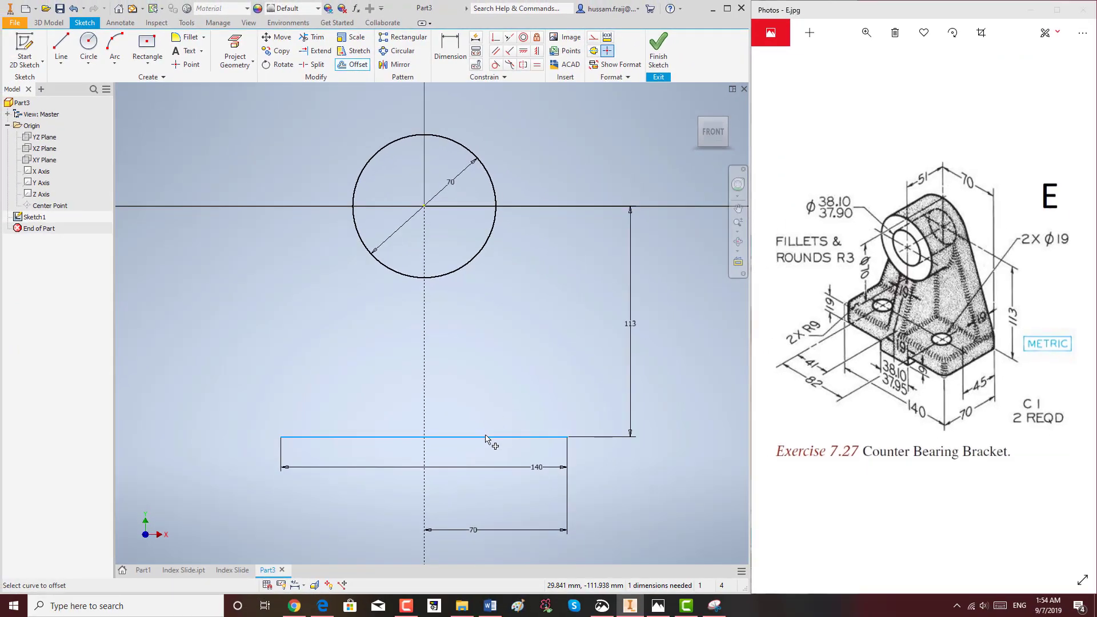
right_click(486, 390)
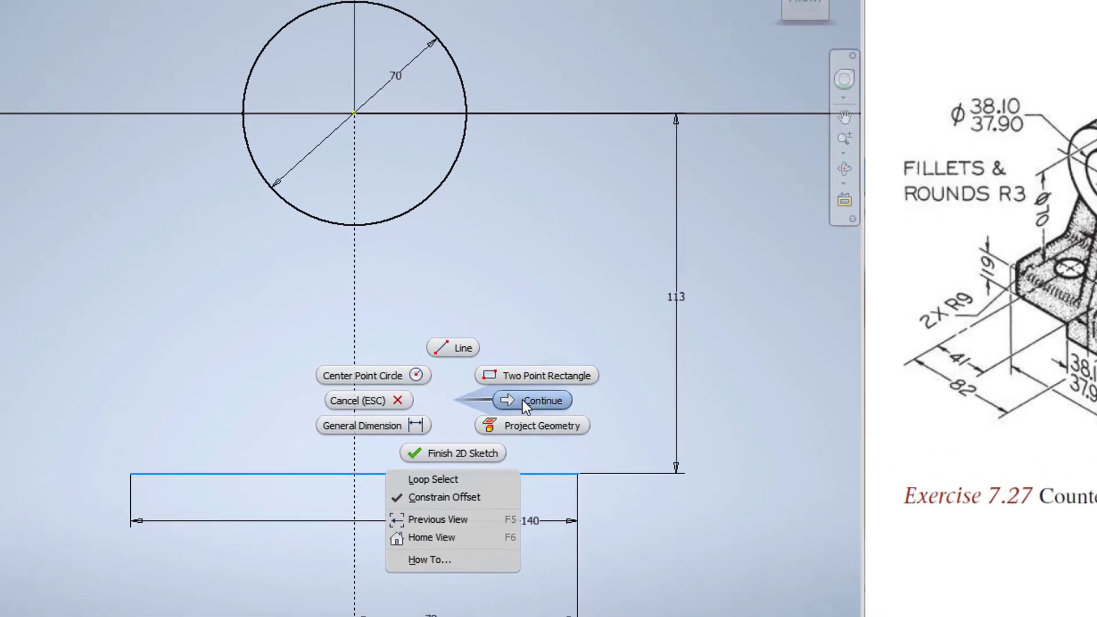
click(522, 400)
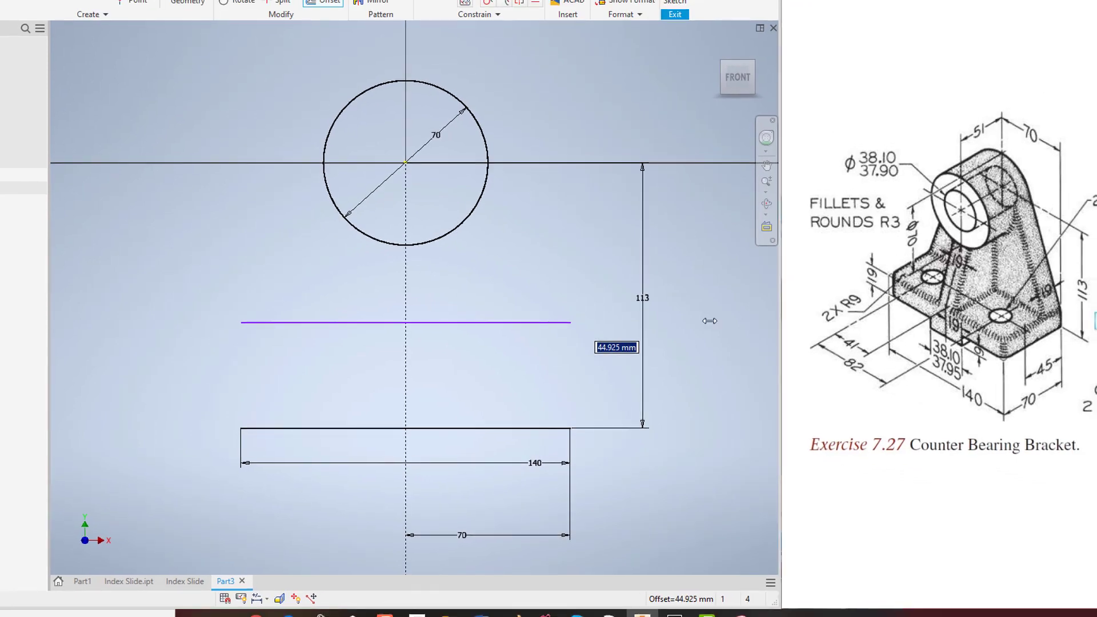
text(19)
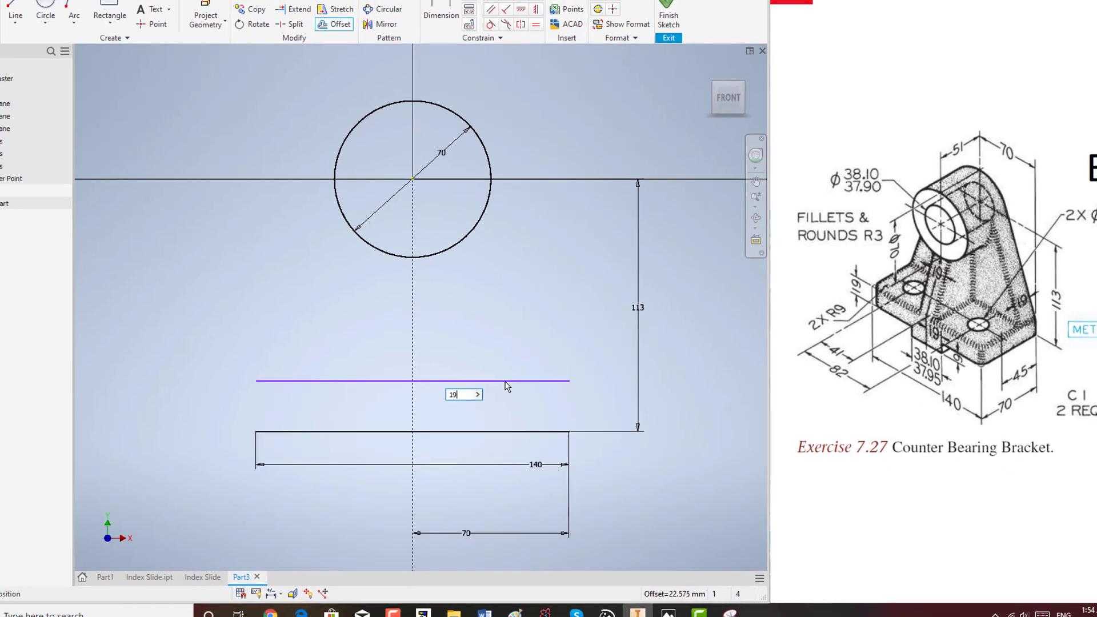
key(Return)
right_click(549, 319)
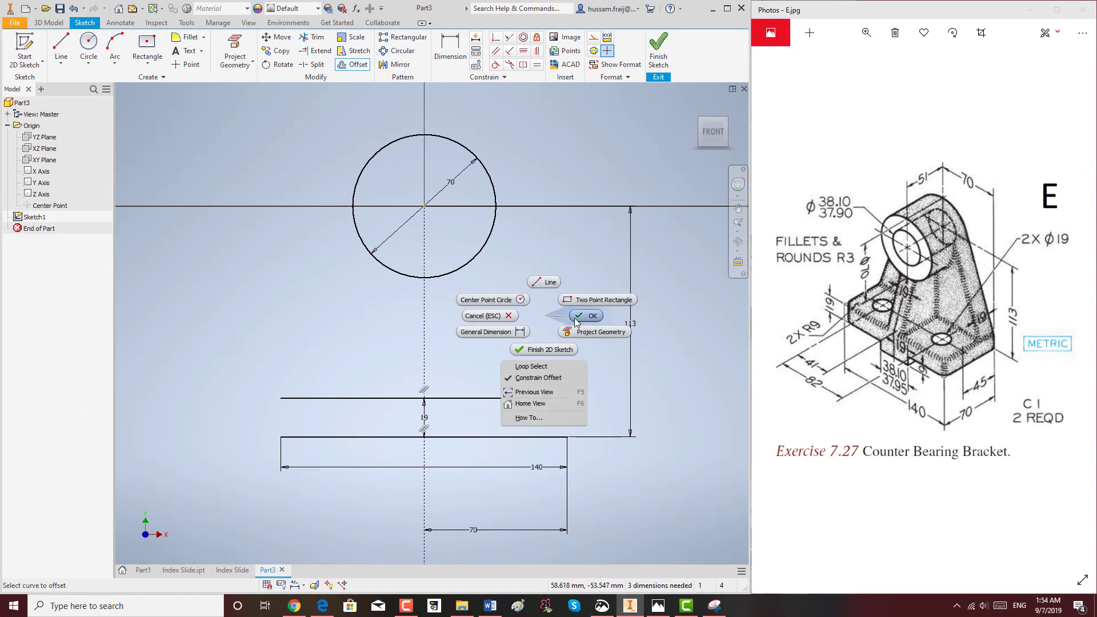
click(603, 372)
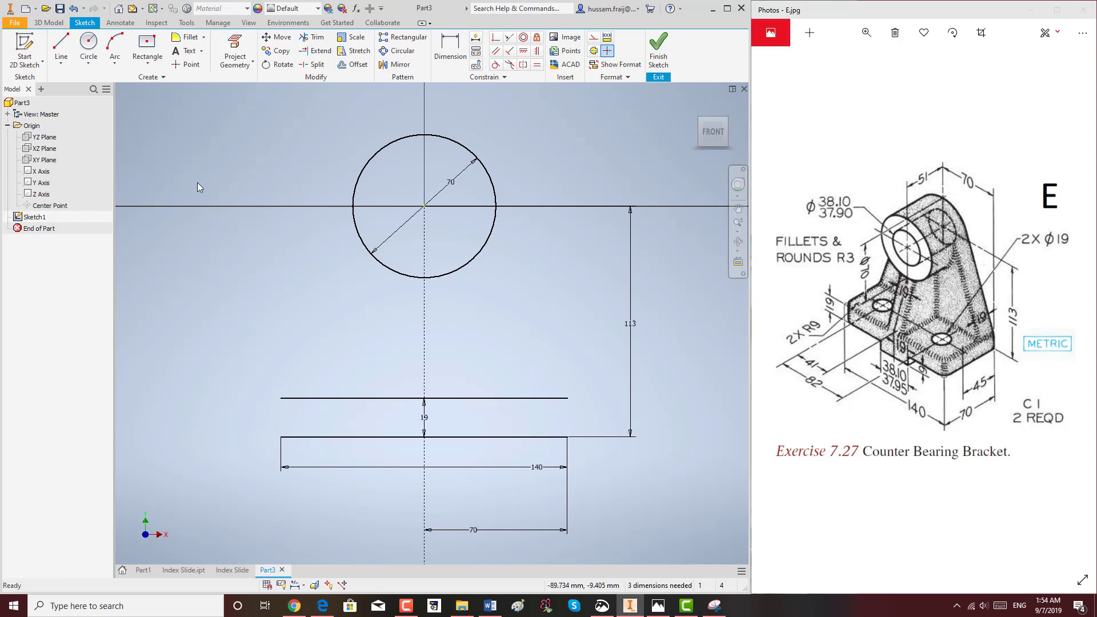
Step: Close the ends of the 19 mm base strip with vertical lines
click(61, 45)
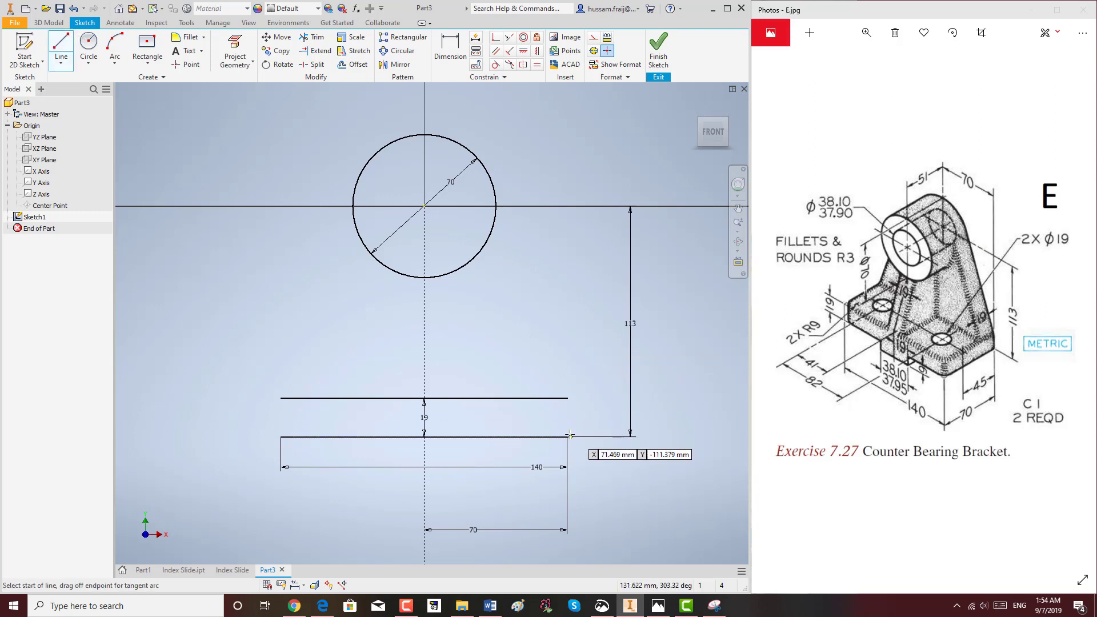
click(567, 397)
click(567, 437)
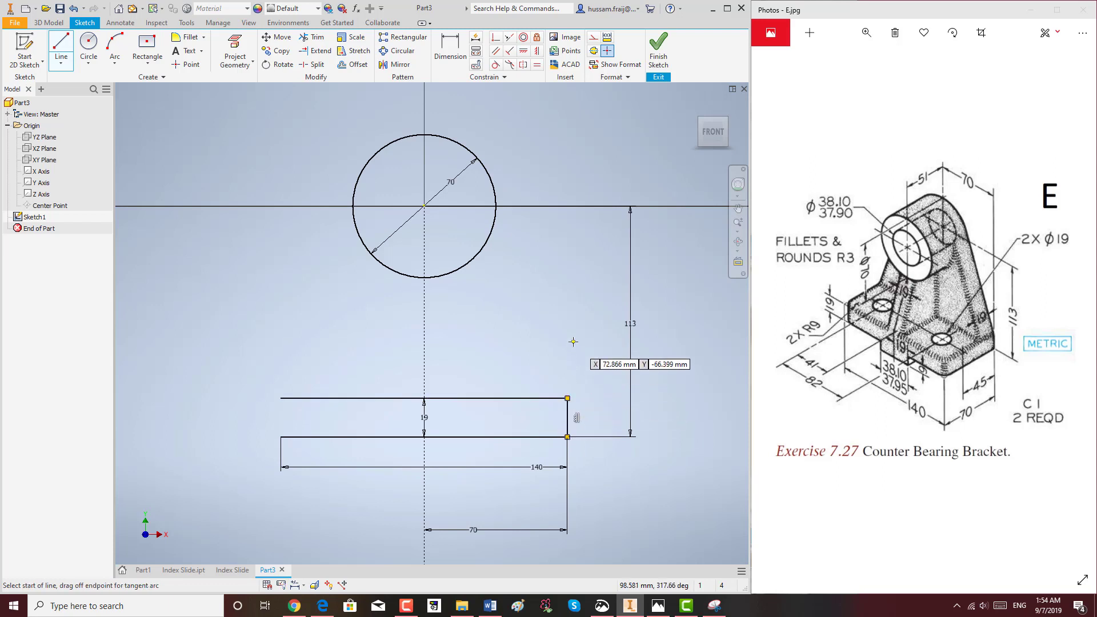
right_click(553, 343)
click(552, 306)
click(57, 44)
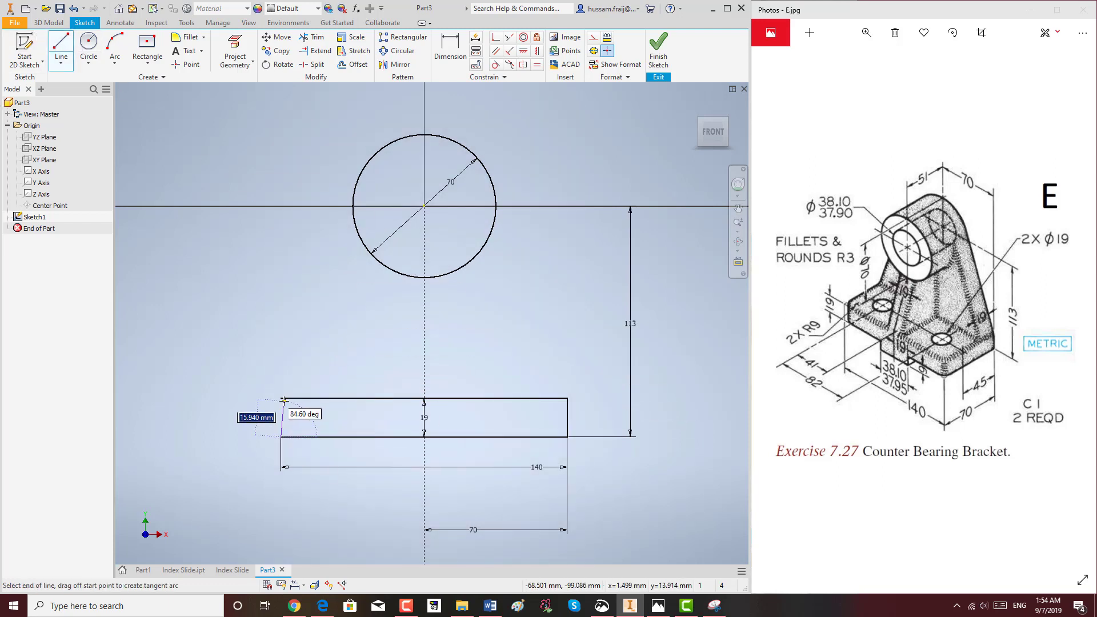
right_click(287, 338)
click(321, 340)
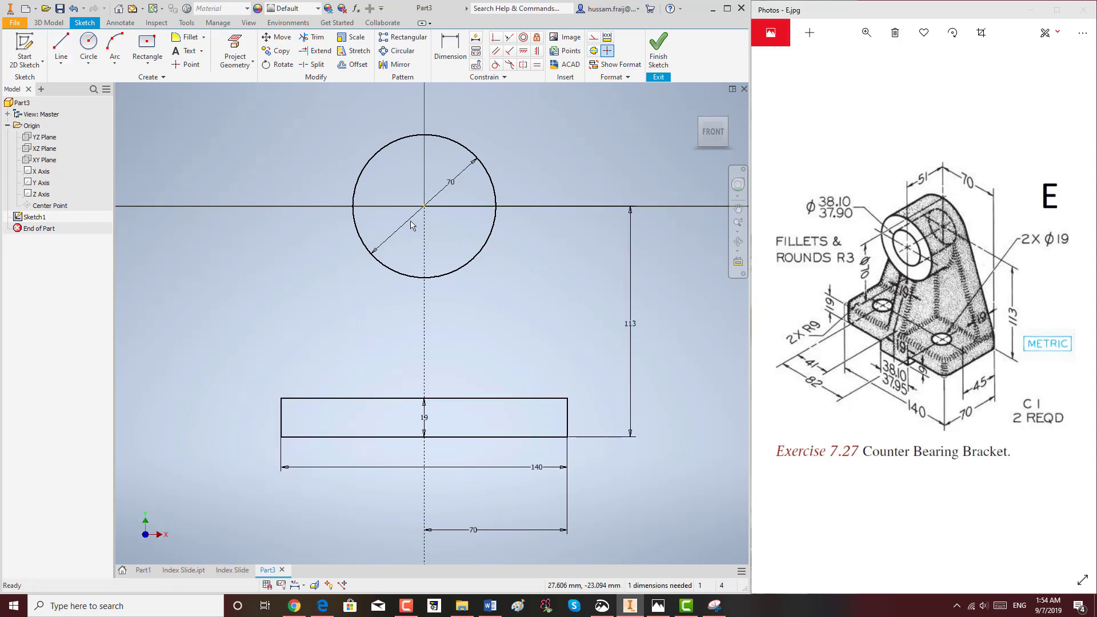
Step: Draw lines from the base's top corners tangent to both sides of the circle
key(l)
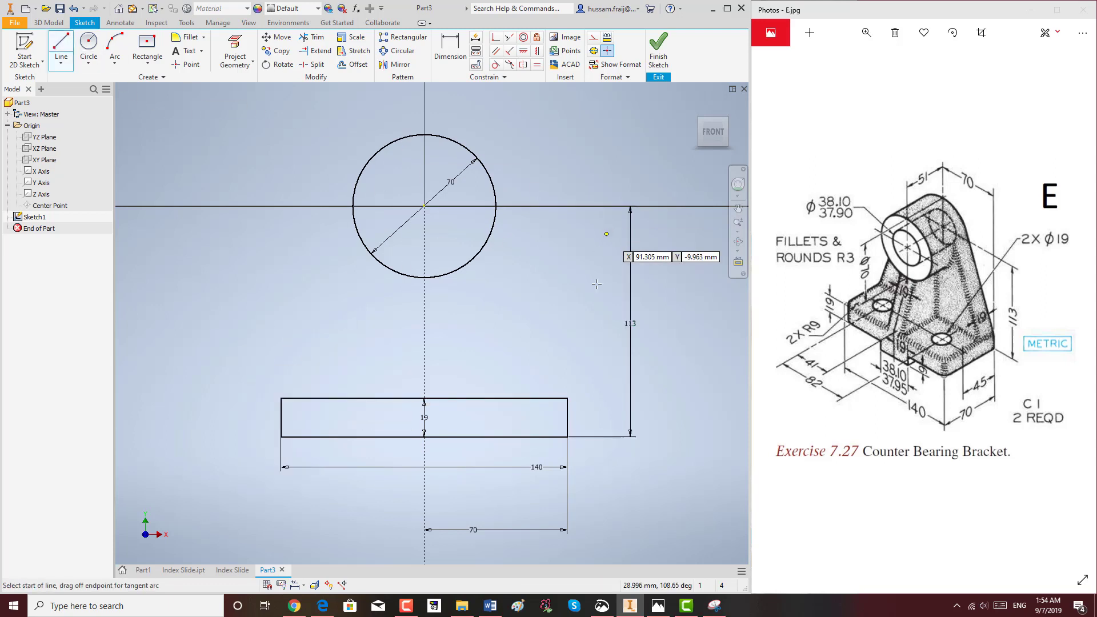
click(568, 398)
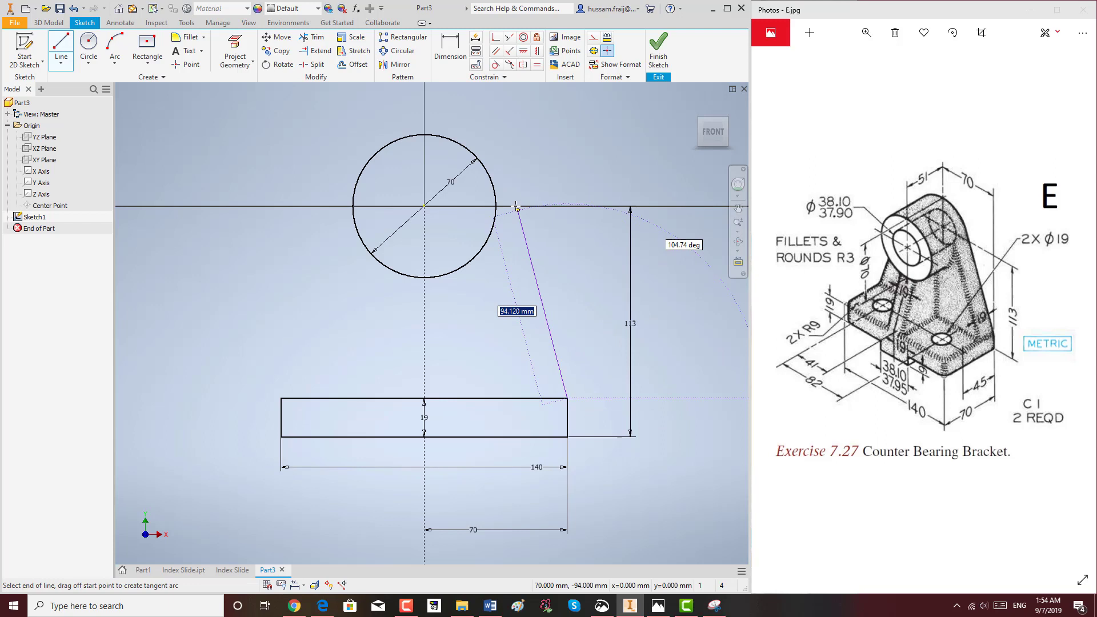
click(492, 180)
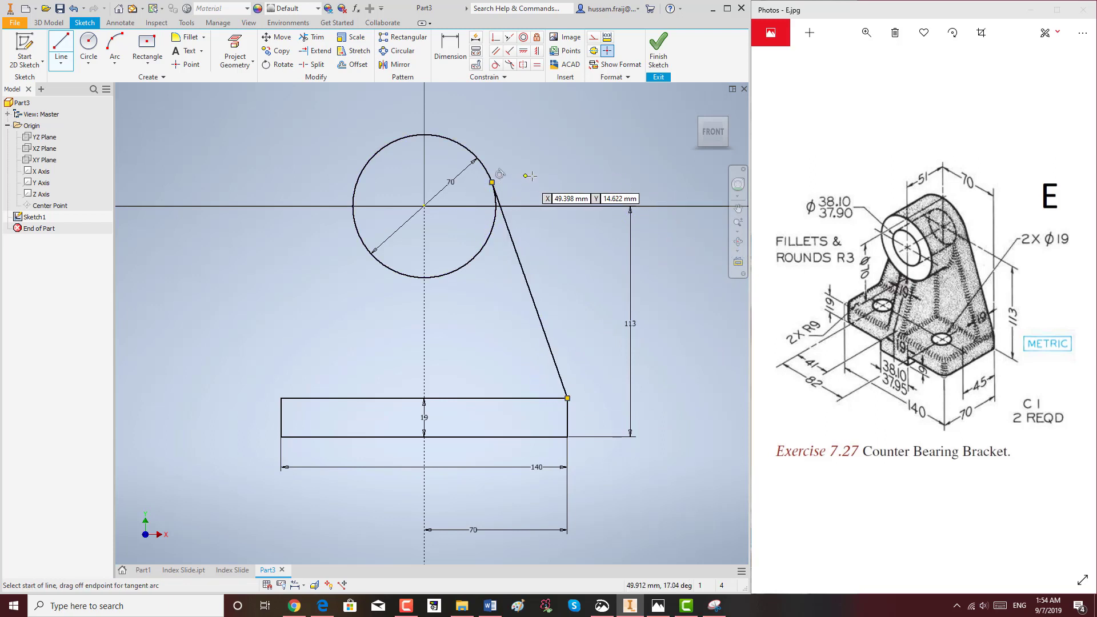
right_click(497, 184)
click(510, 218)
click(68, 49)
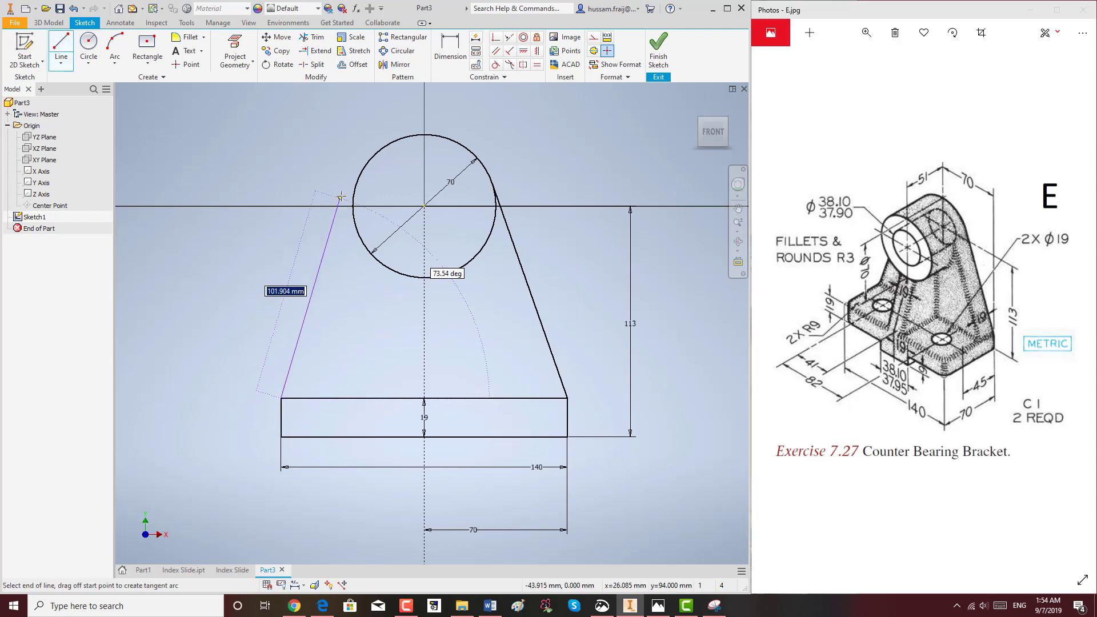
click(358, 178)
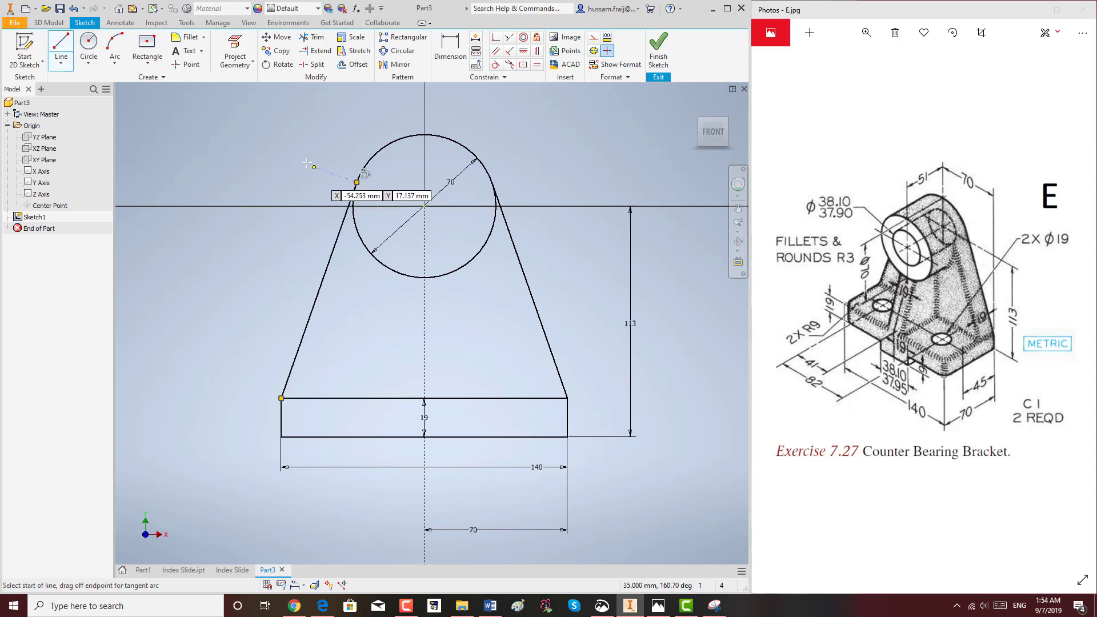
right_click(308, 191)
click(360, 145)
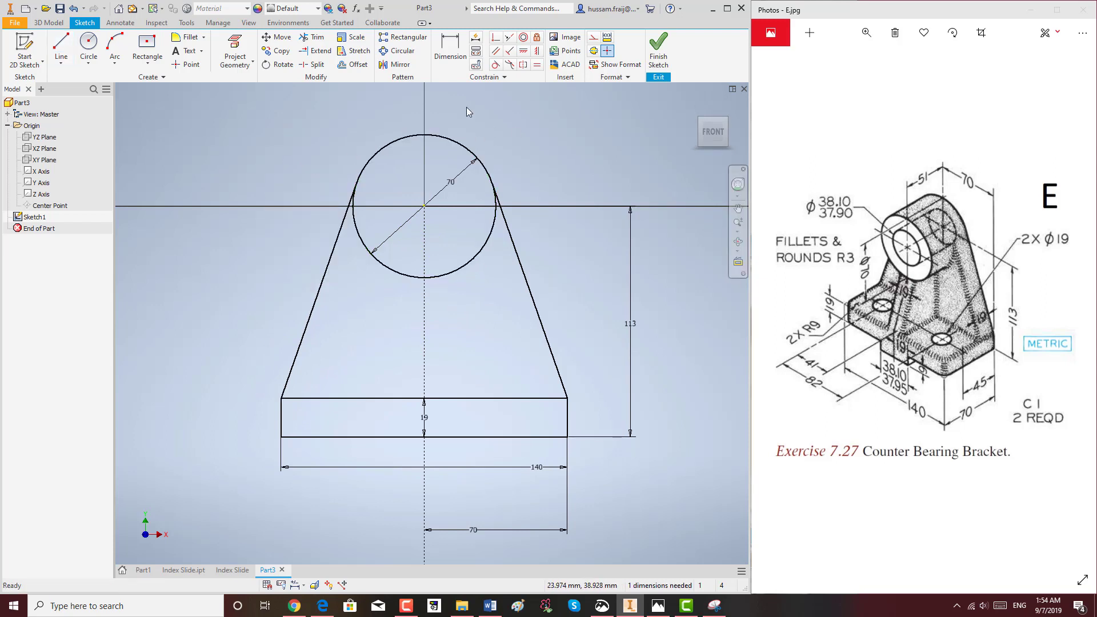
click(313, 37)
Step: Trim the circle's lower arc, make the base's top edge construction, and finish the sketch
click(477, 261)
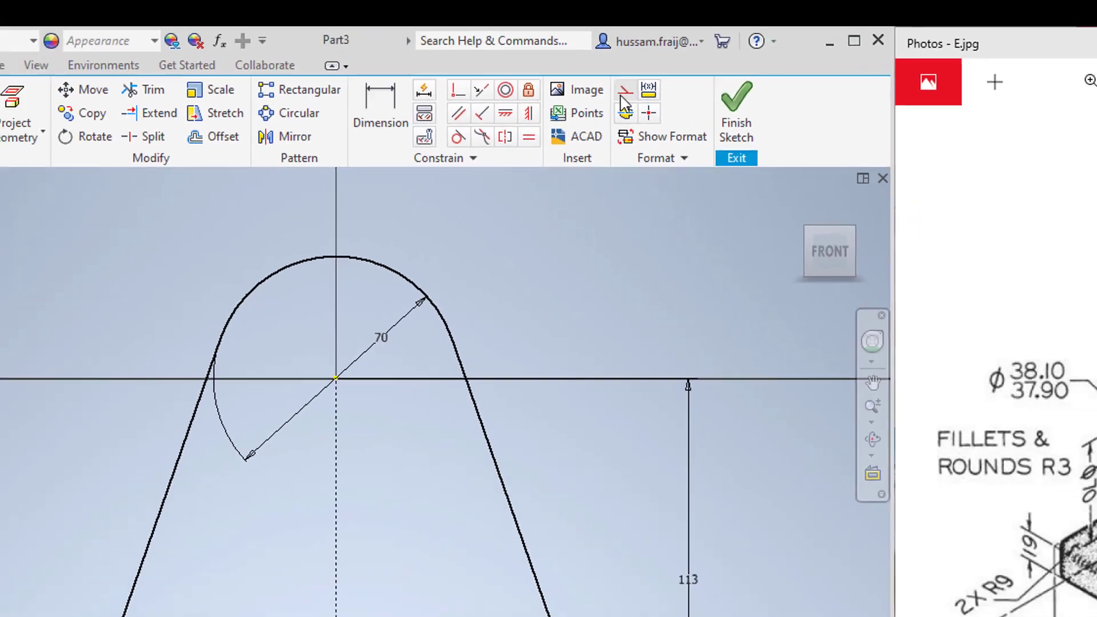
click(624, 91)
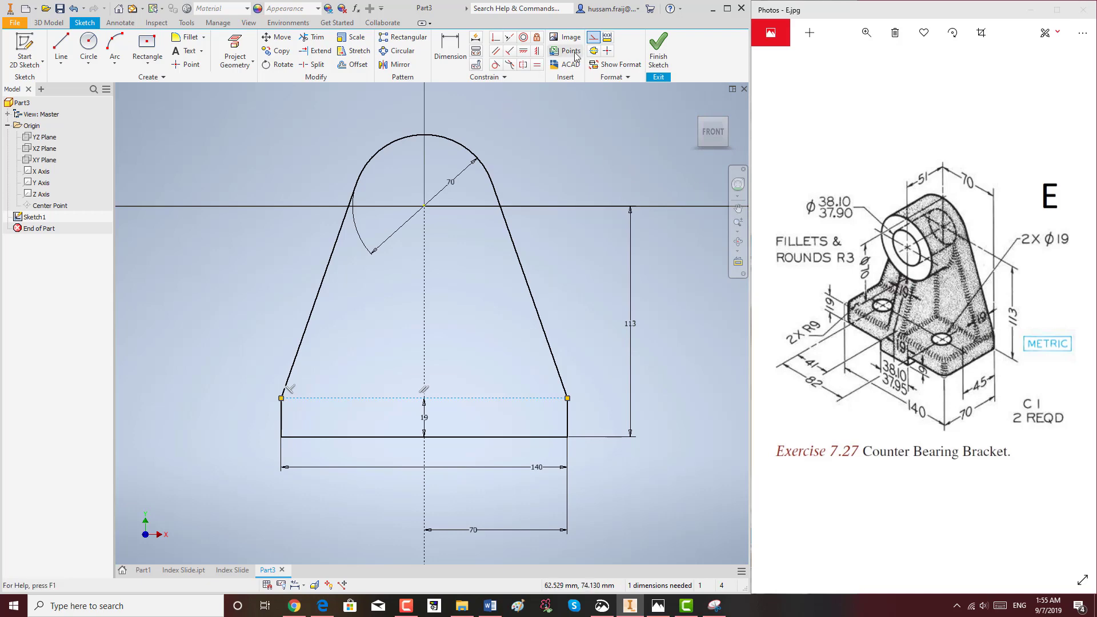
click(658, 52)
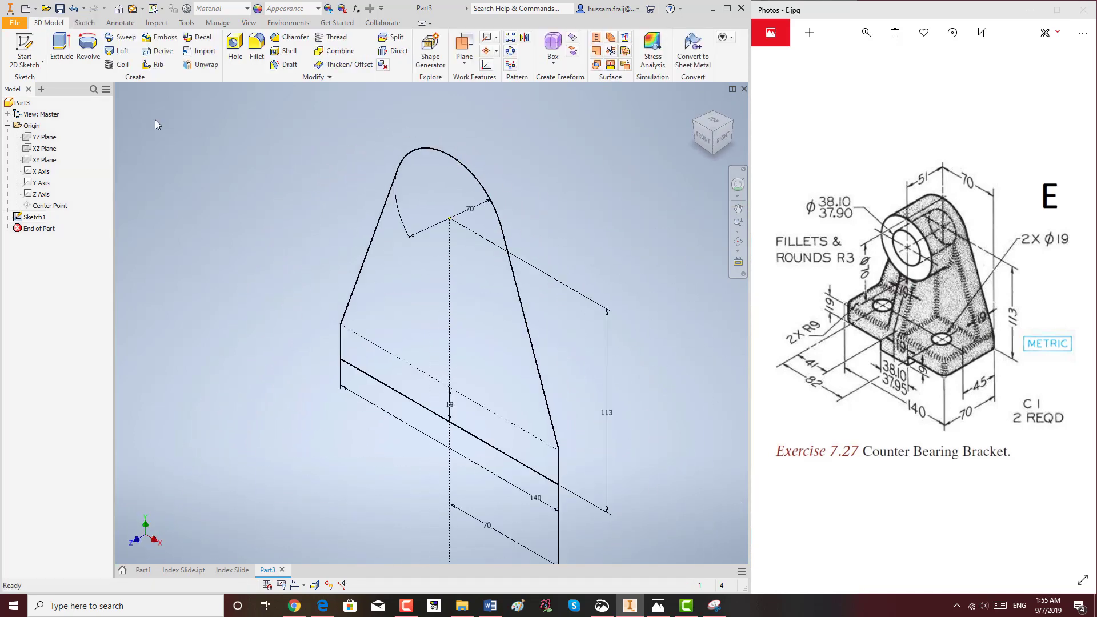
Step: Extrude the outline 19 mm into the solid Extrusion1
key(e)
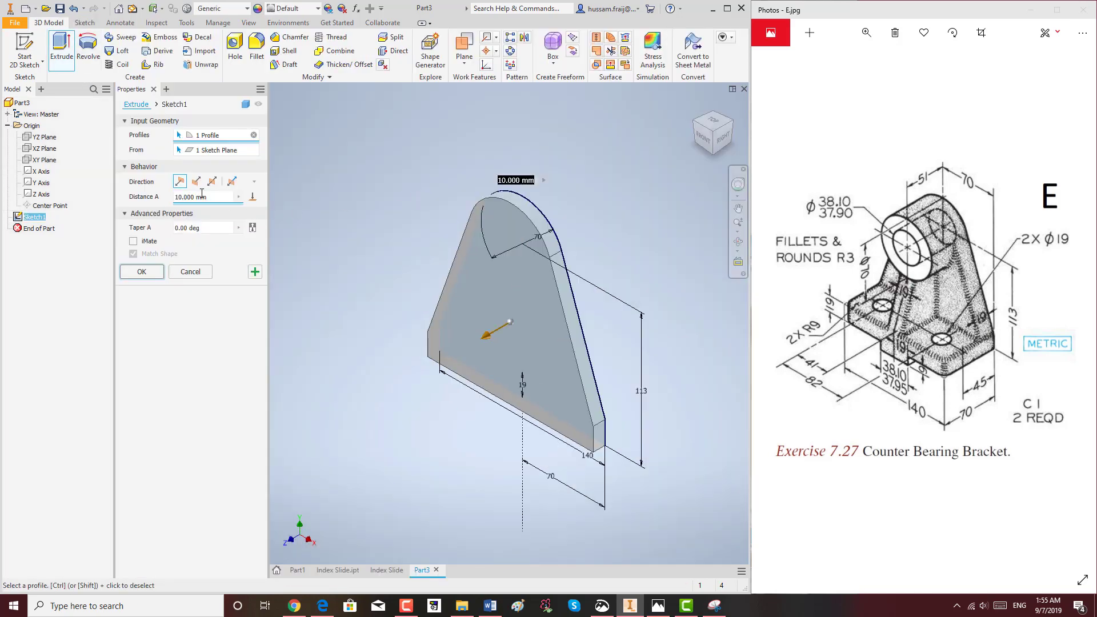
text(19)
click(141, 273)
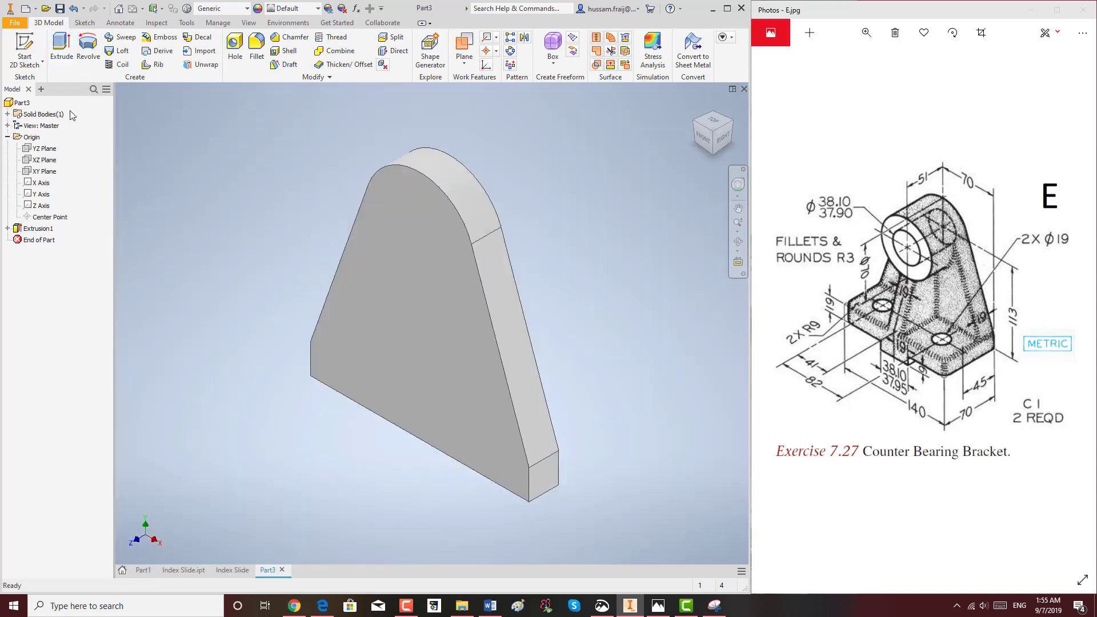
click(43, 61)
click(34, 85)
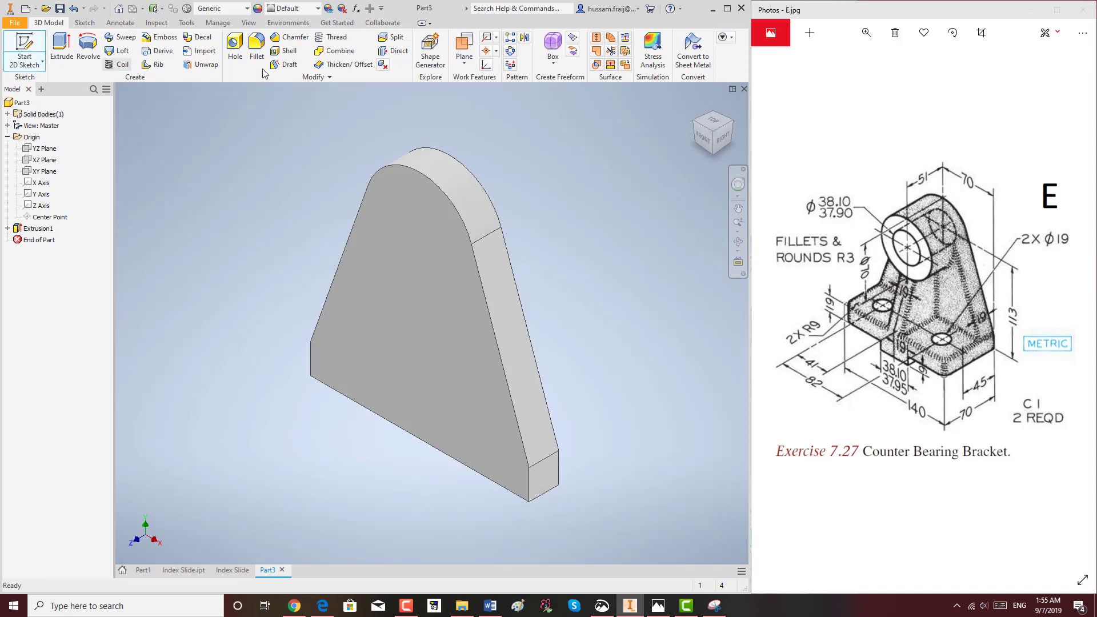
Step: Sketch a 70 mm diameter circle at the origin on the plate's front face
click(411, 204)
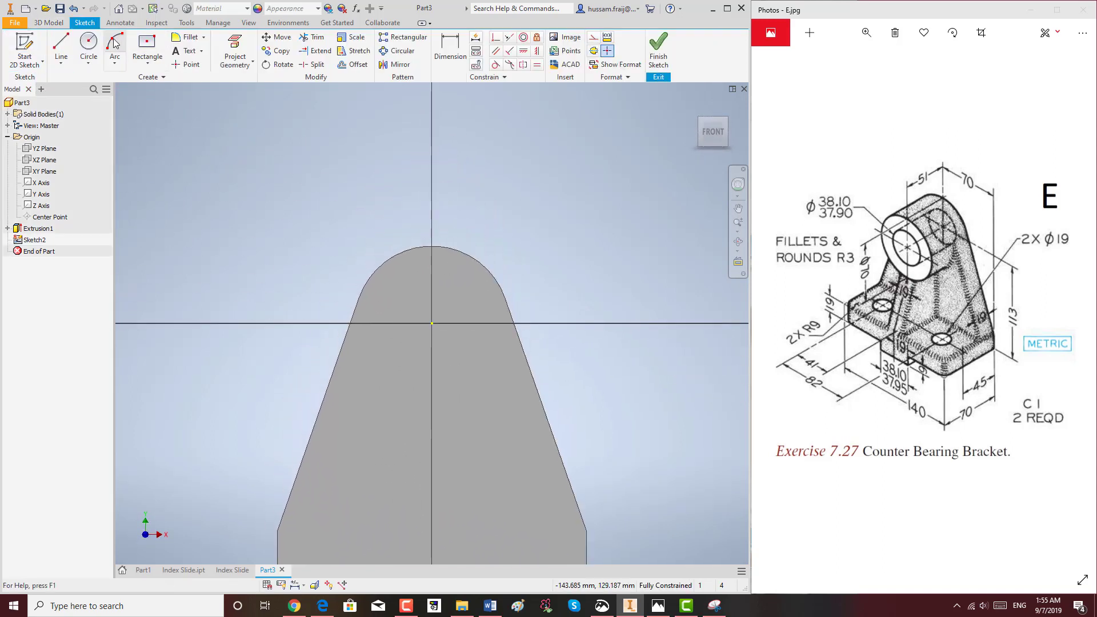
click(89, 45)
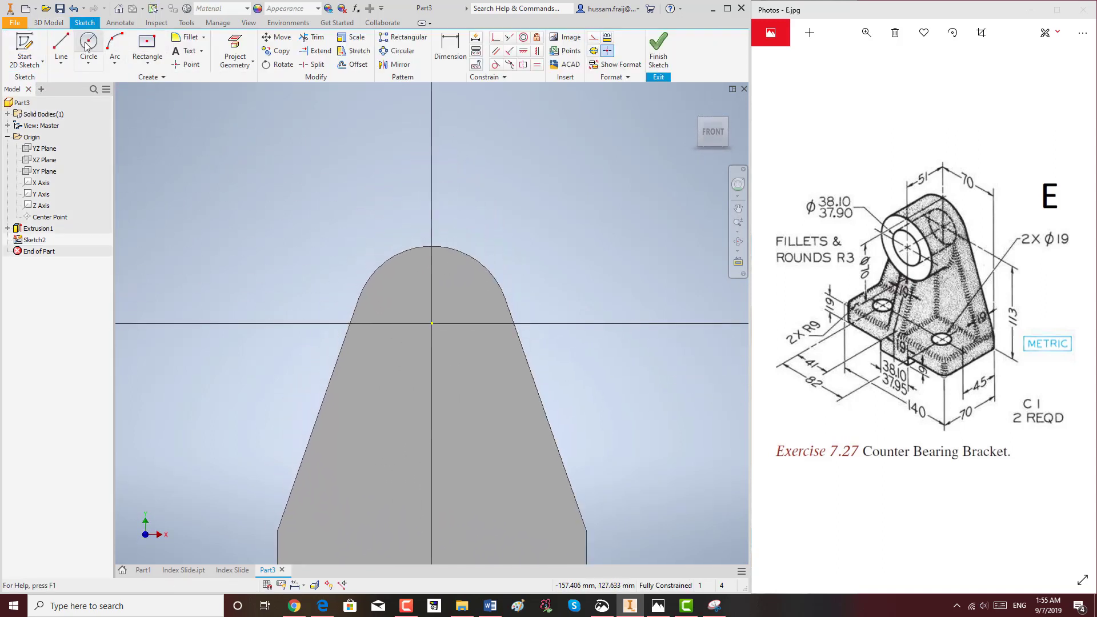
click(432, 323)
click(473, 255)
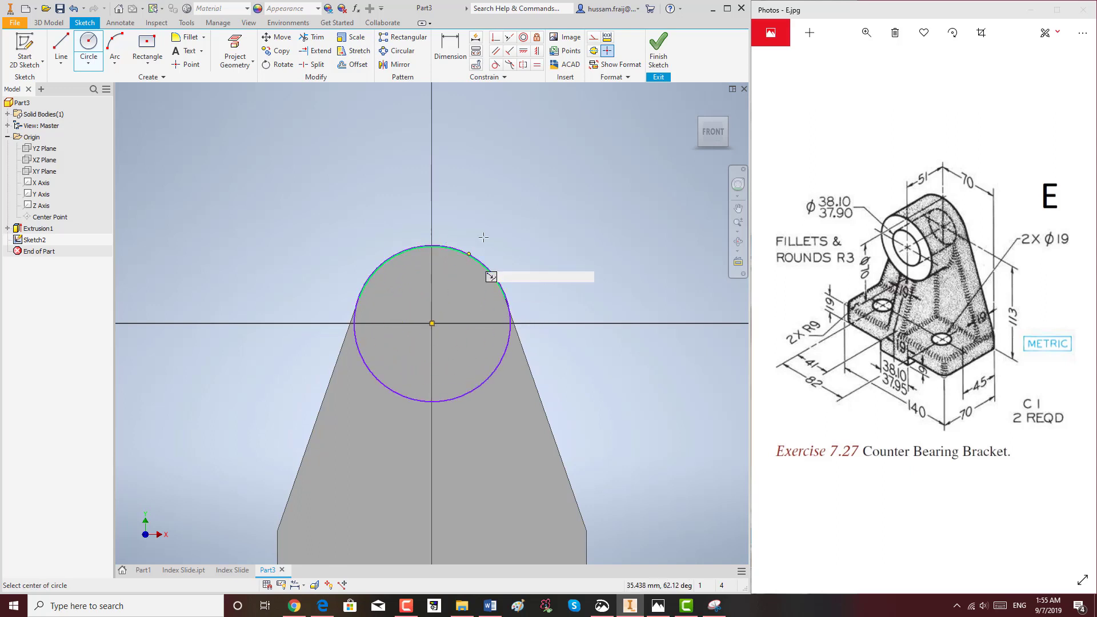
right_click(517, 208)
click(569, 224)
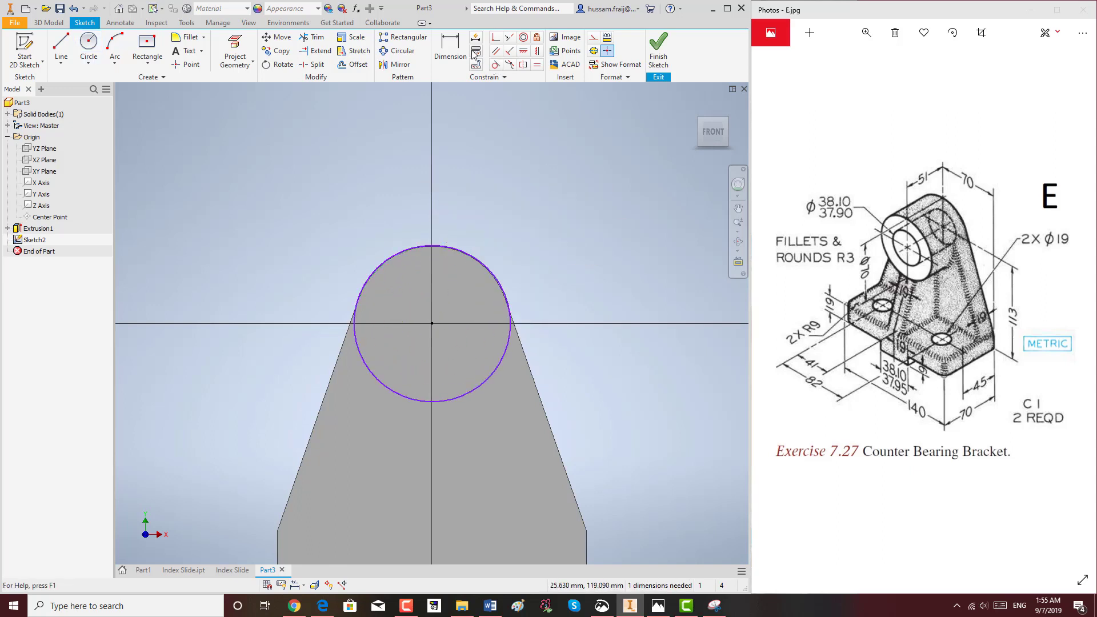
click(507, 345)
click(583, 315)
text(70)
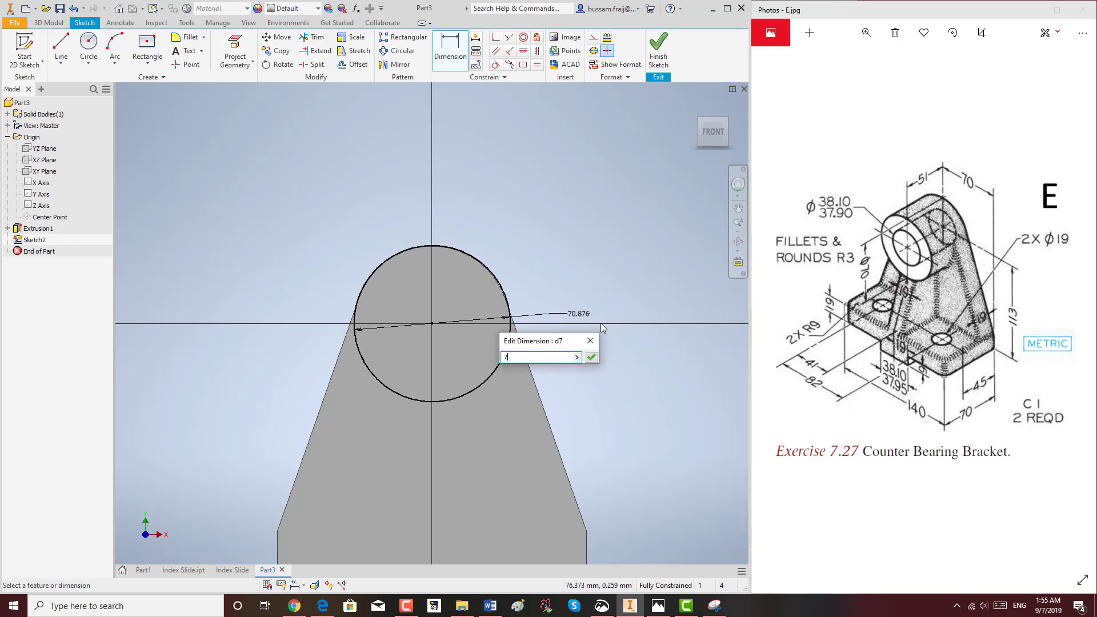
key(Return)
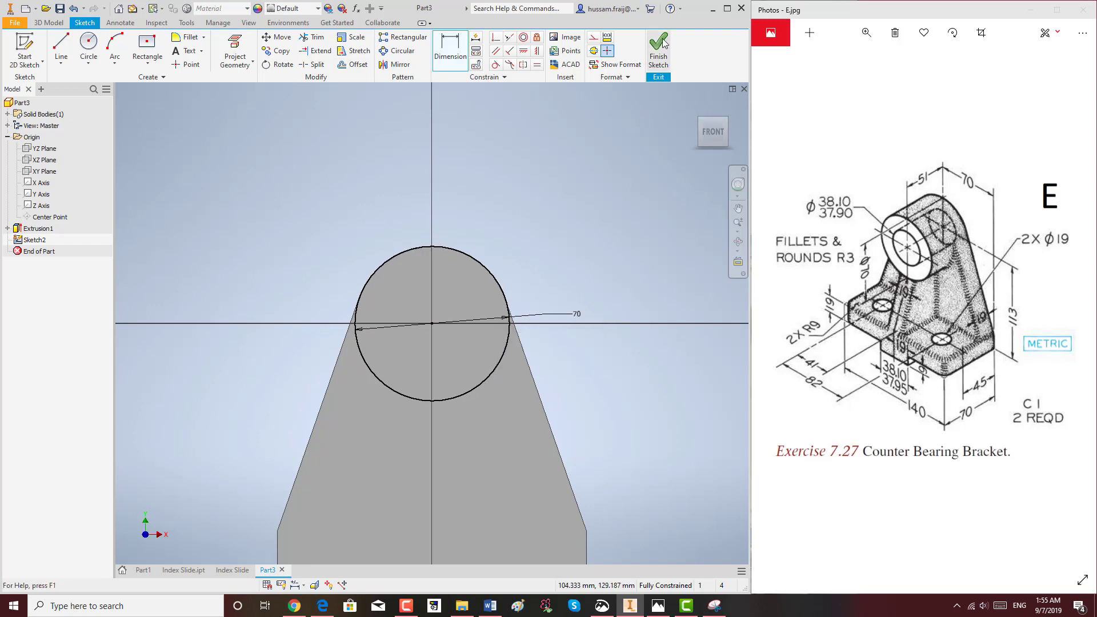
click(660, 45)
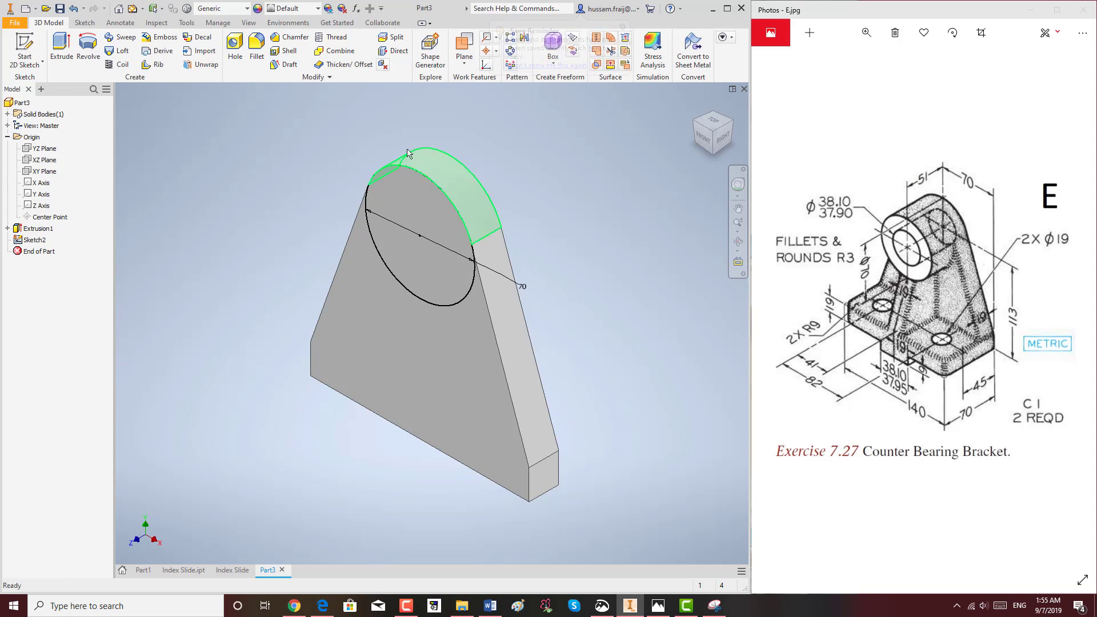
Step: Extrude the circle 51-19 mm outward as the cylindrical boss Extrusion2
click(59, 48)
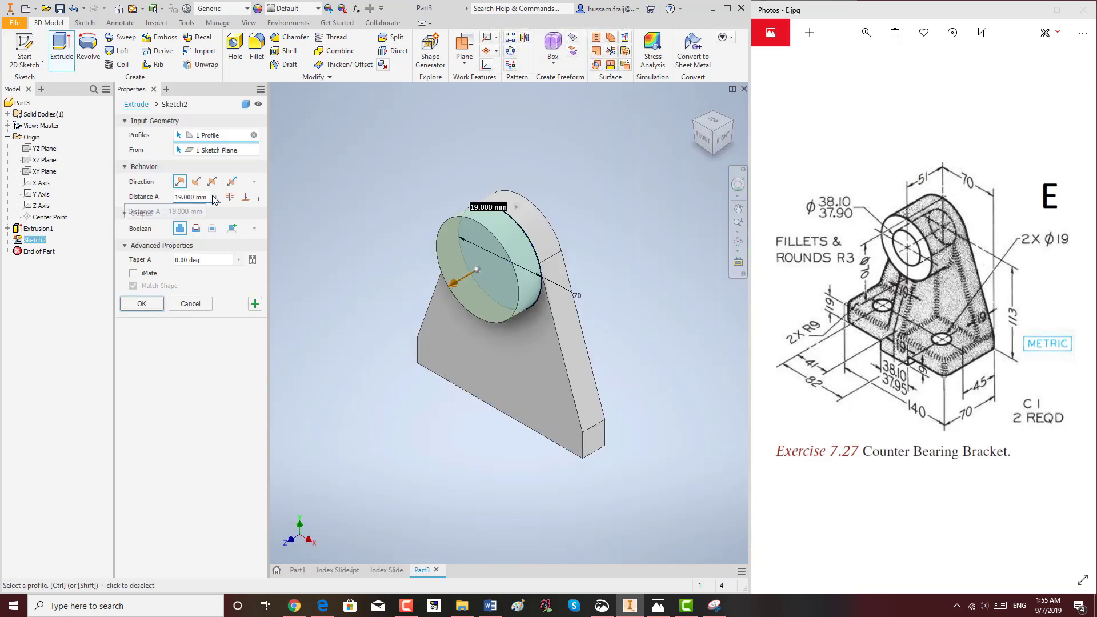
drag(209, 200, 173, 197)
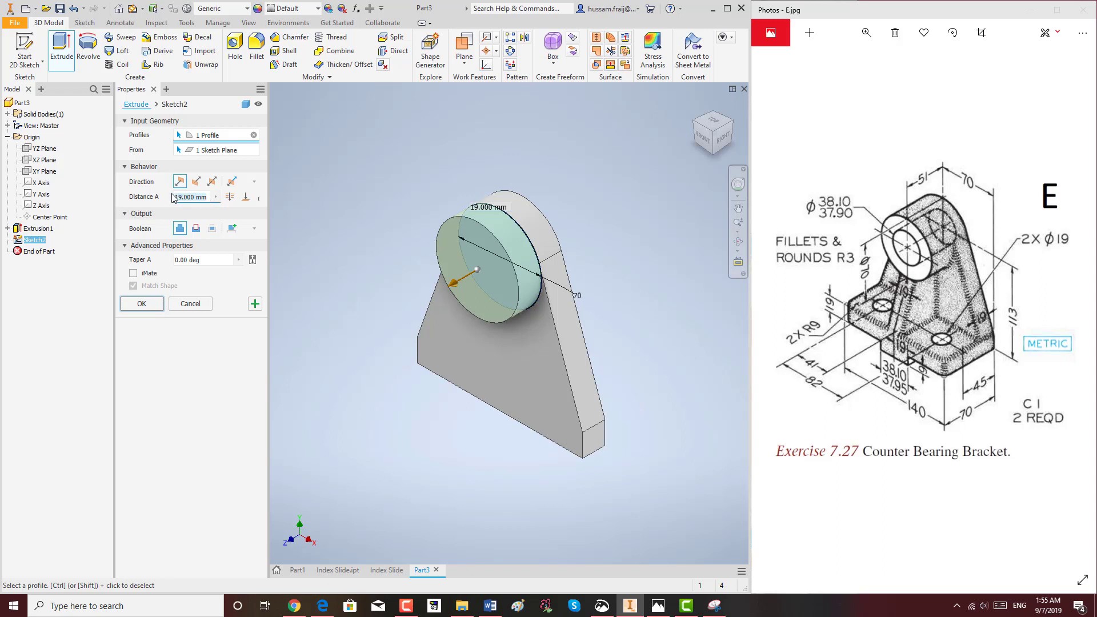
text(5)
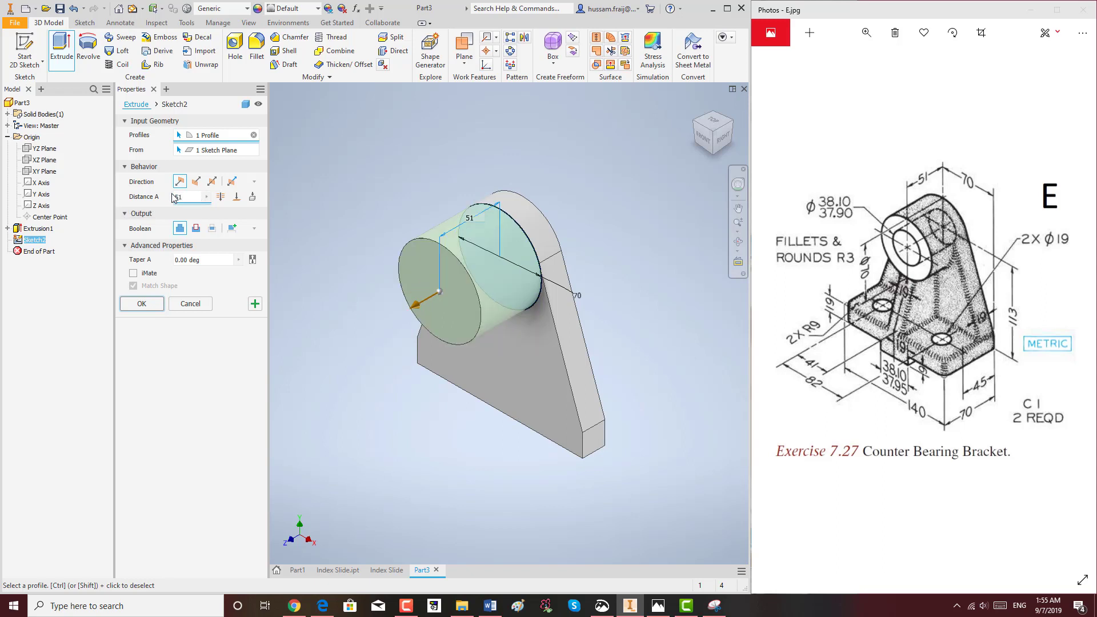
text(1-19)
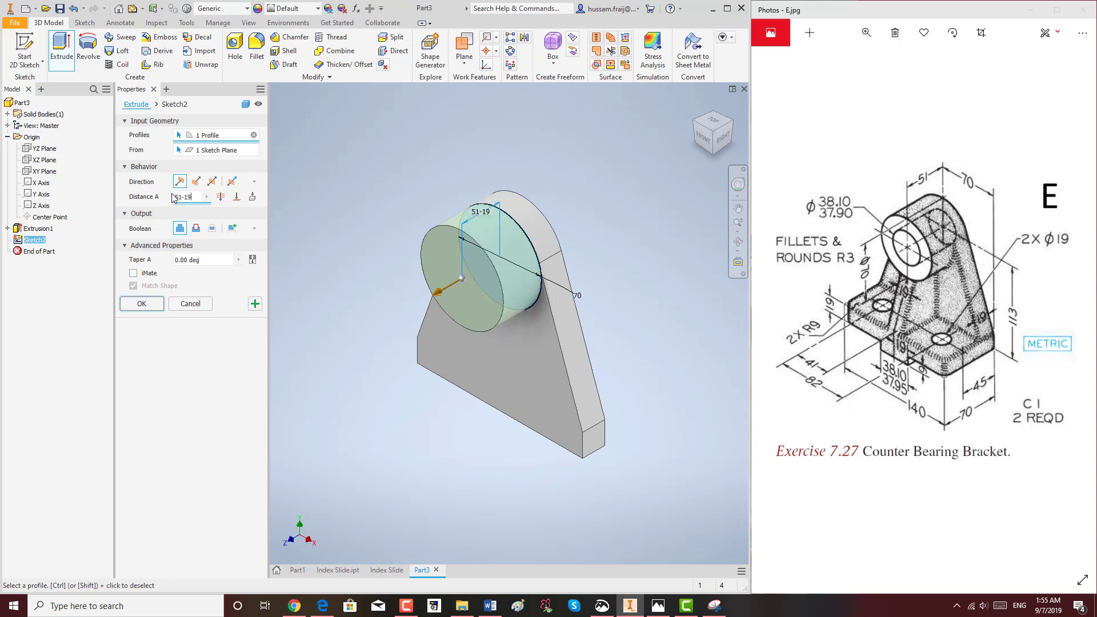
click(141, 304)
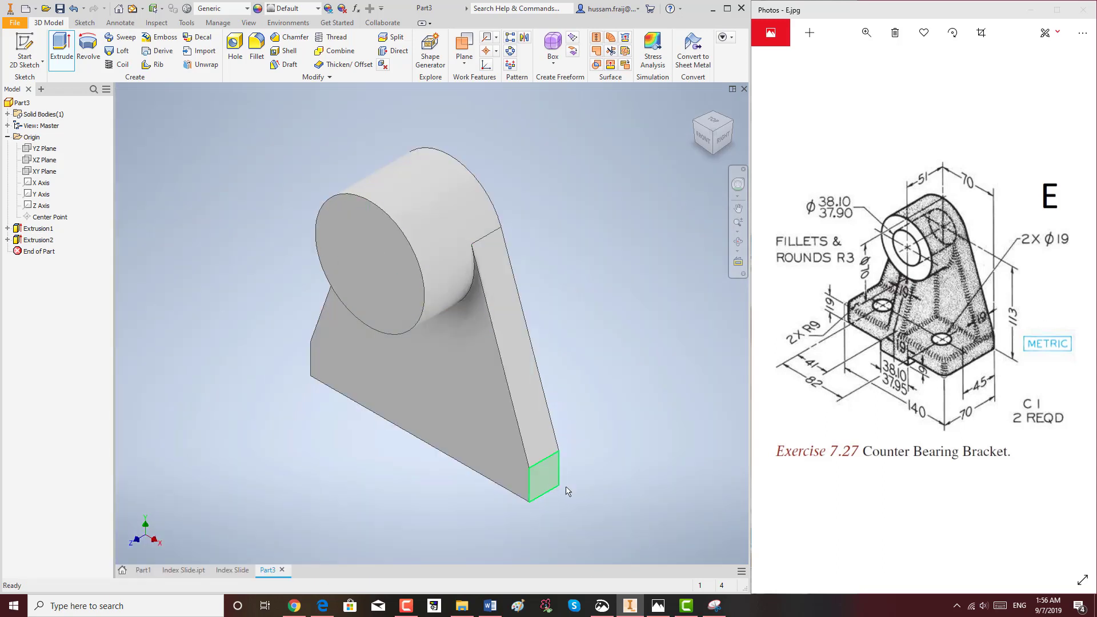
click(186, 22)
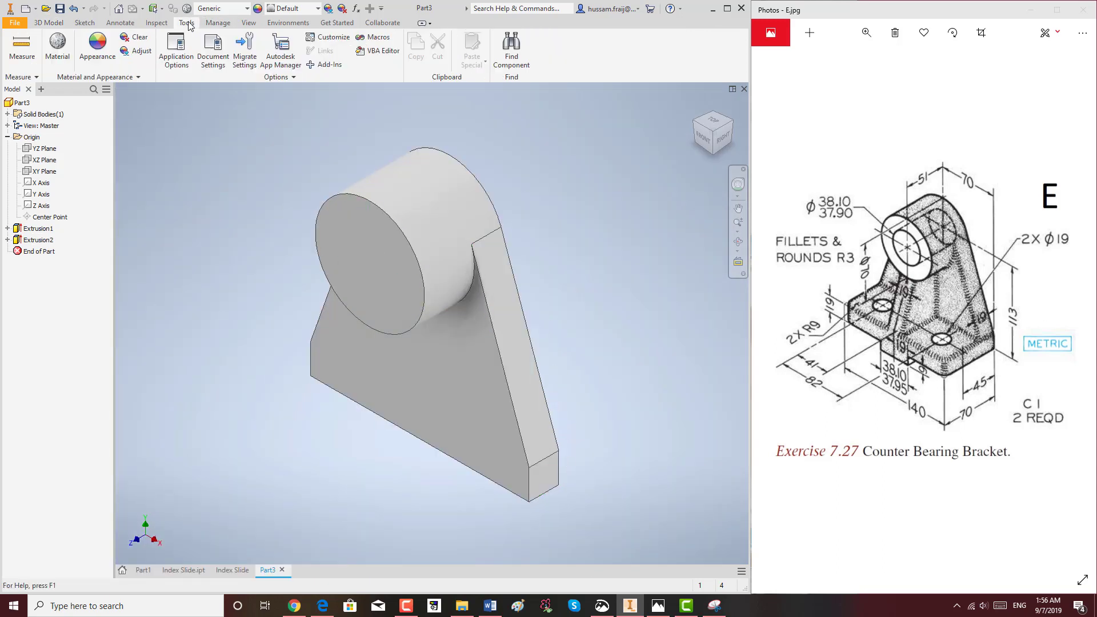
click(22, 45)
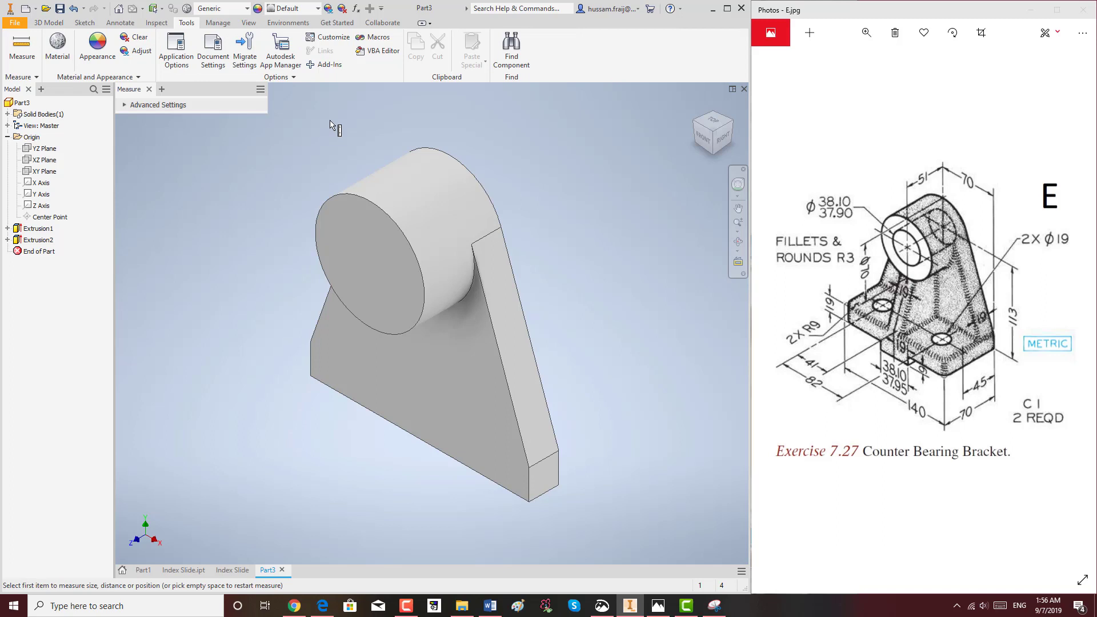
click(352, 237)
click(473, 178)
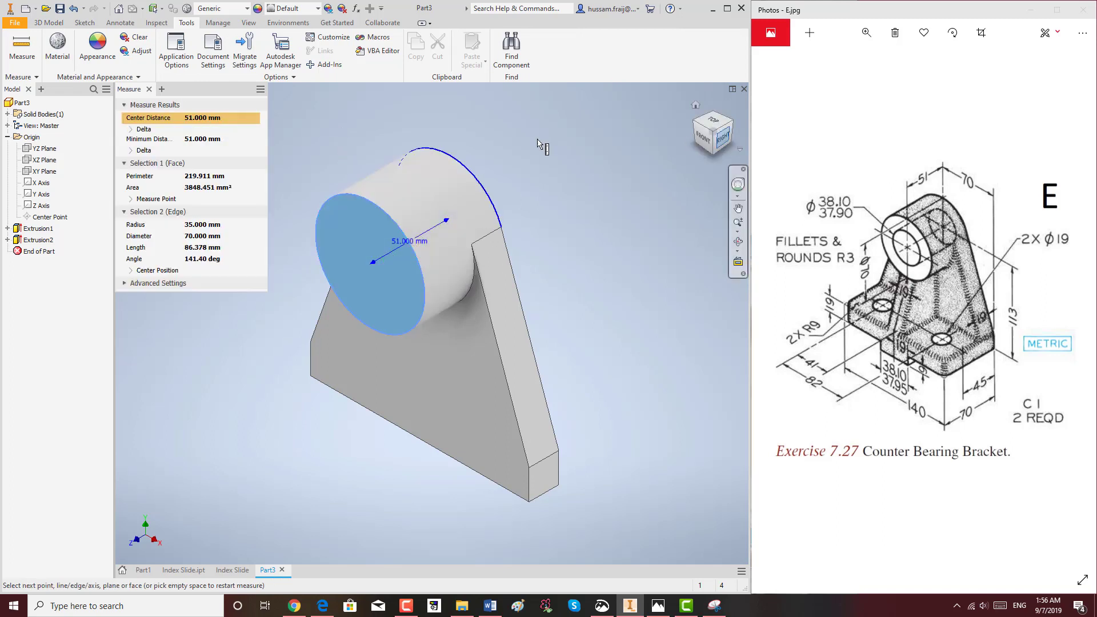
click(149, 89)
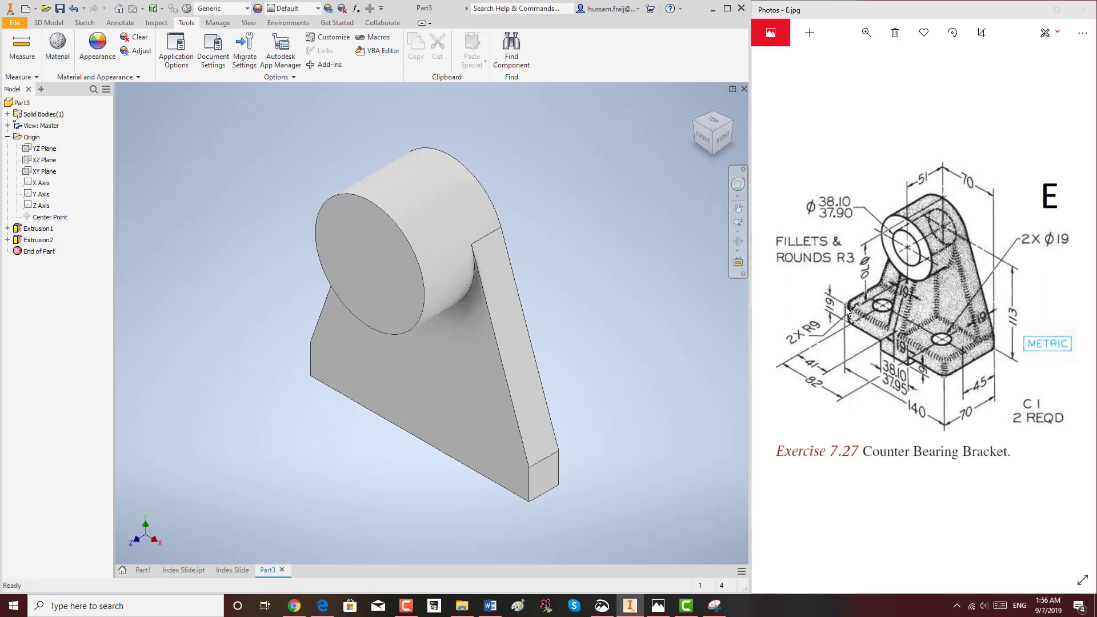
click(49, 22)
click(28, 66)
Step: Sketch a 140 × 19 mm two-point rectangle from the upright's bottom-left corner on its front face
click(35, 85)
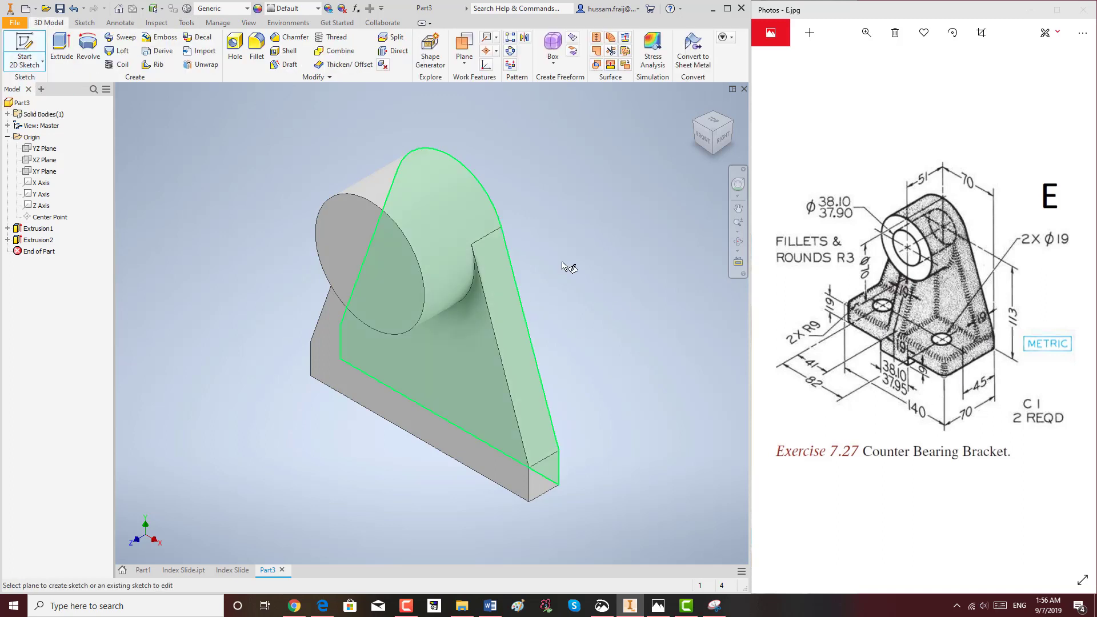
click(485, 444)
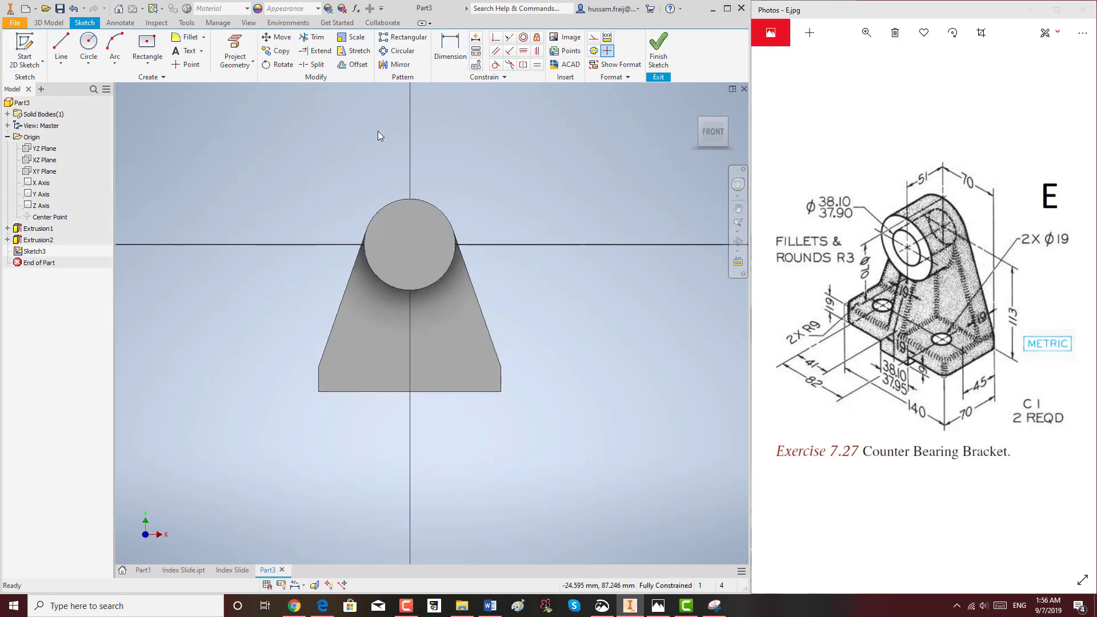
click(148, 63)
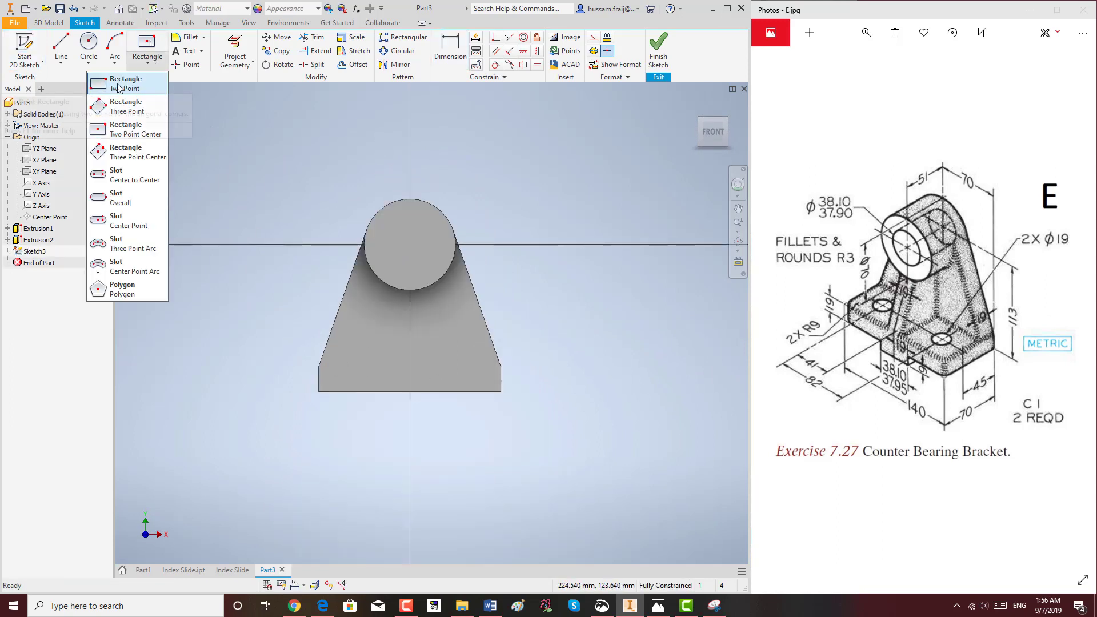
click(120, 85)
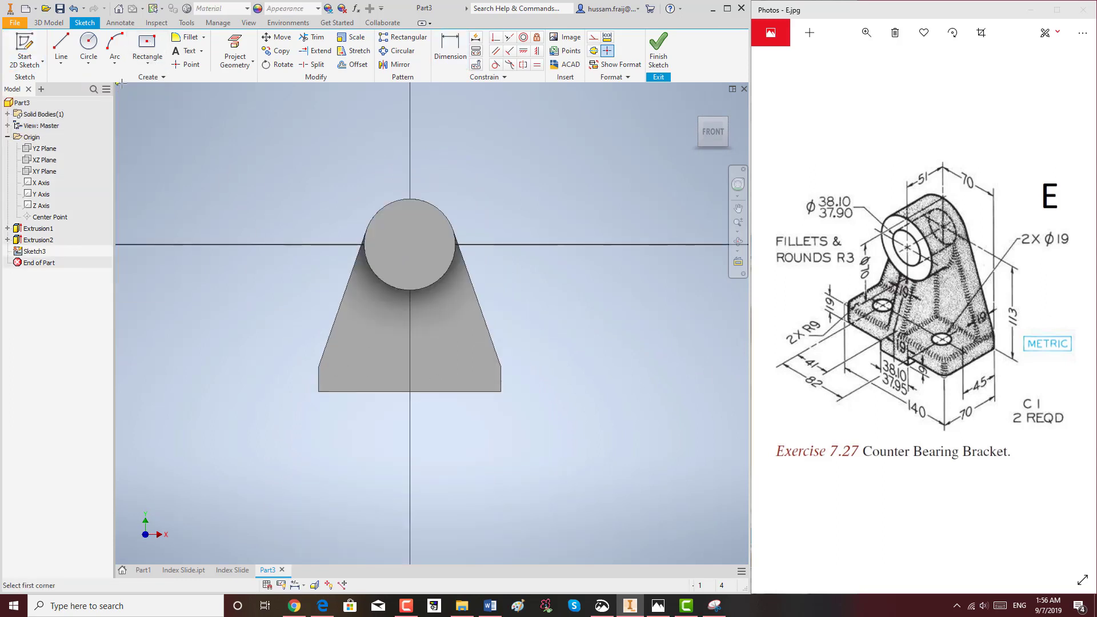
click(319, 393)
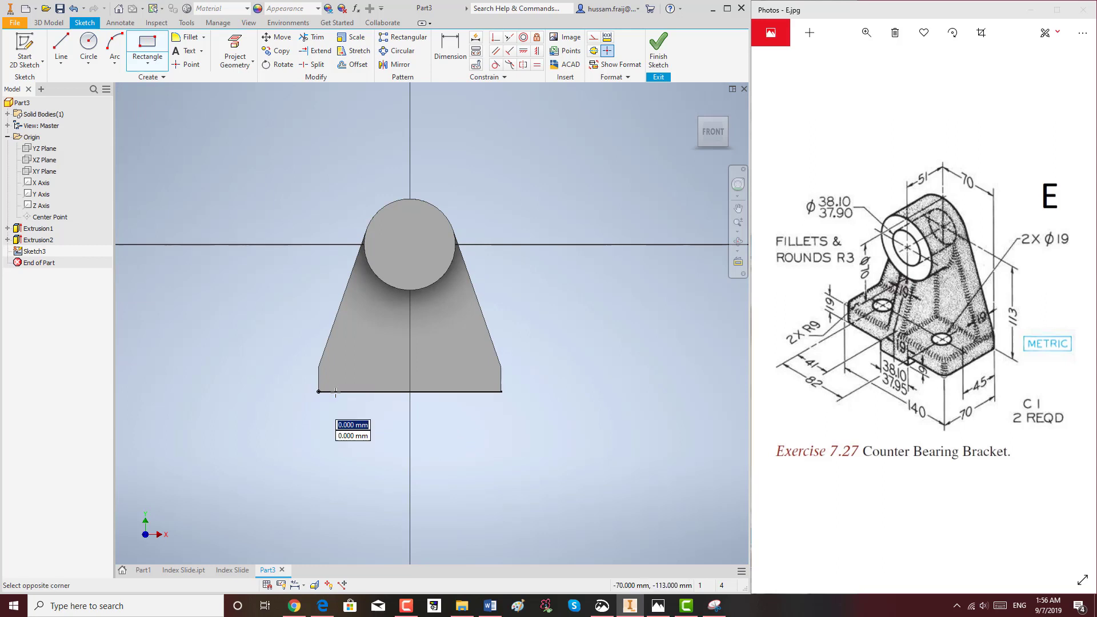
click(500, 368)
right_click(566, 300)
click(596, 297)
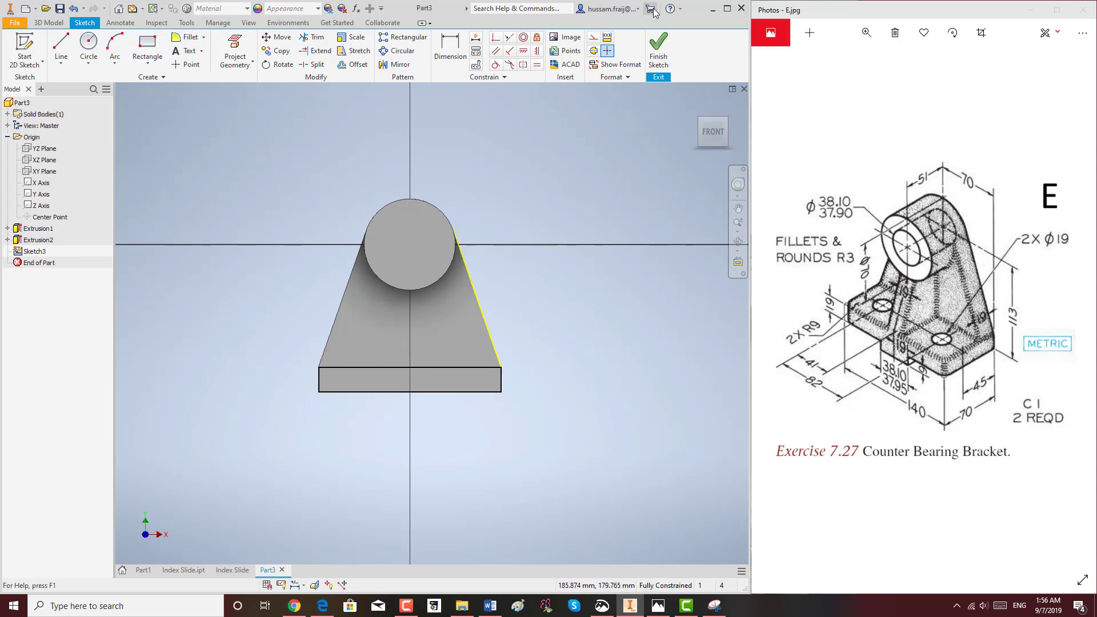
click(658, 50)
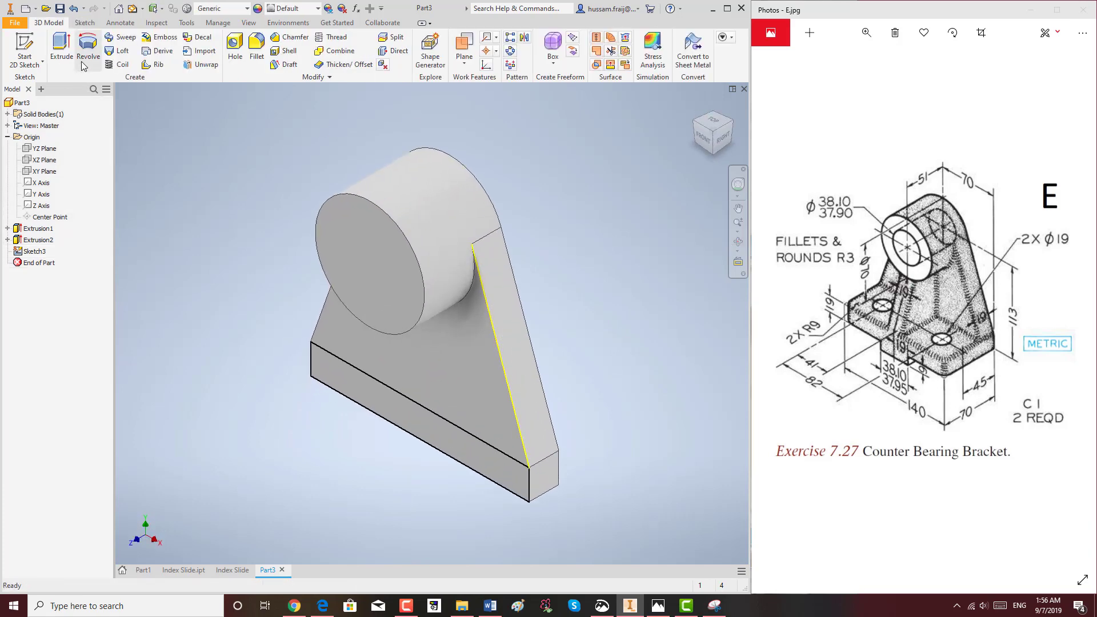
Step: Extrude the base rectangle 70-19 mm forward as Extrusion3
click(61, 48)
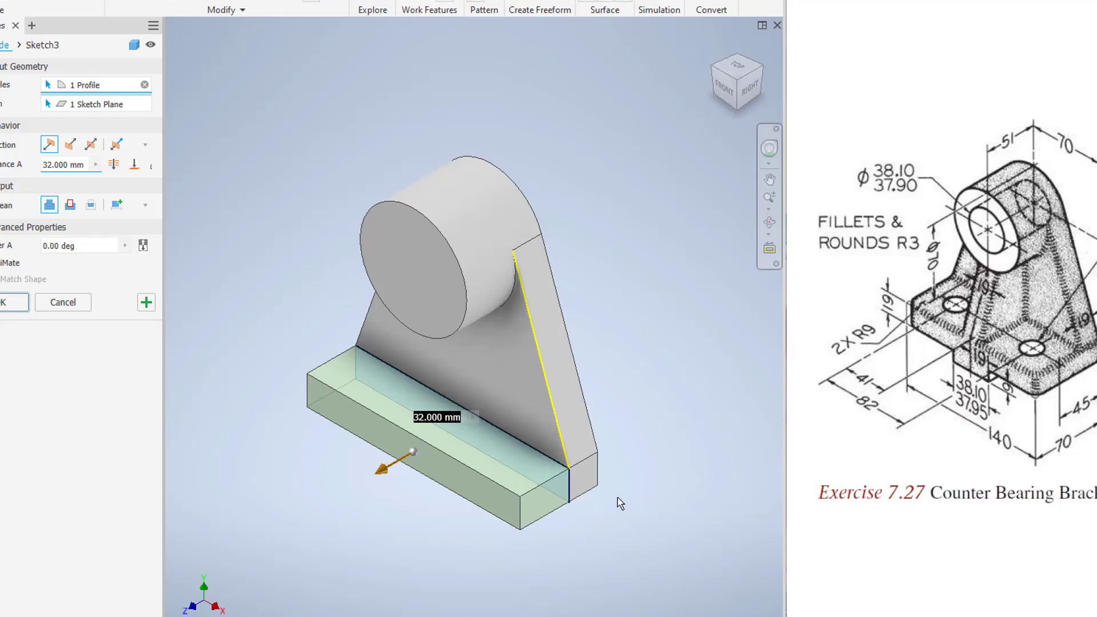
click(48, 165)
text(7)
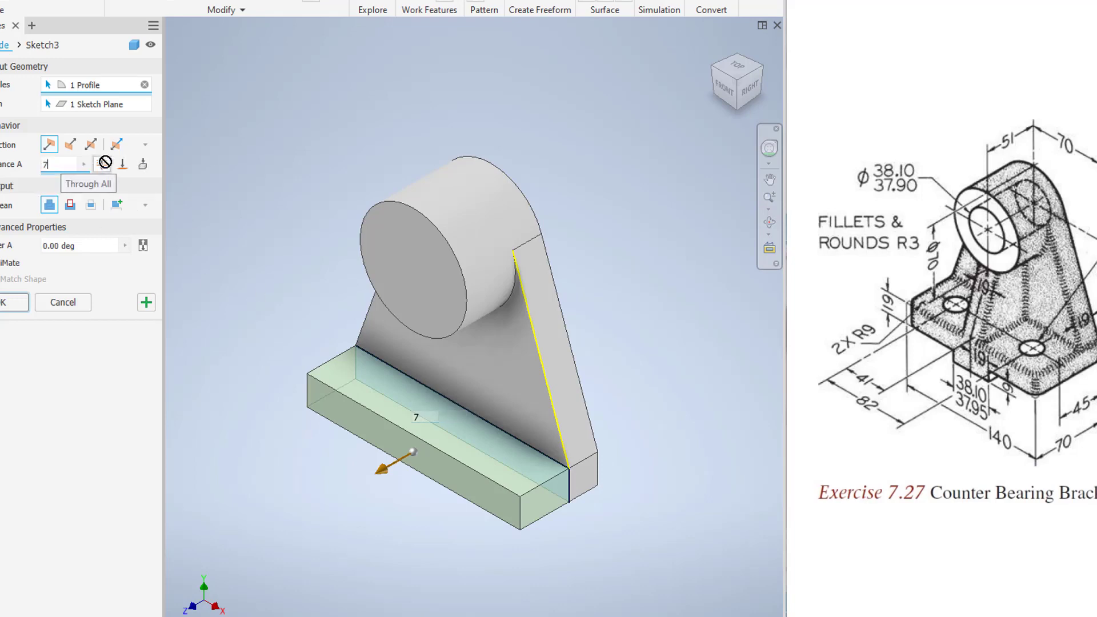
text(0-)
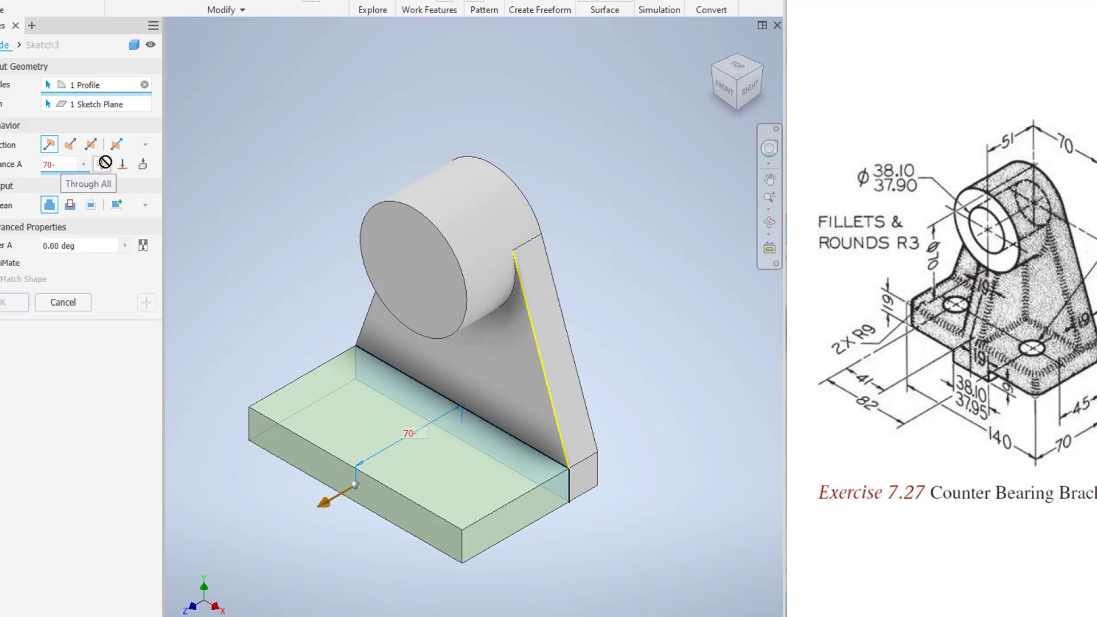
text(19)
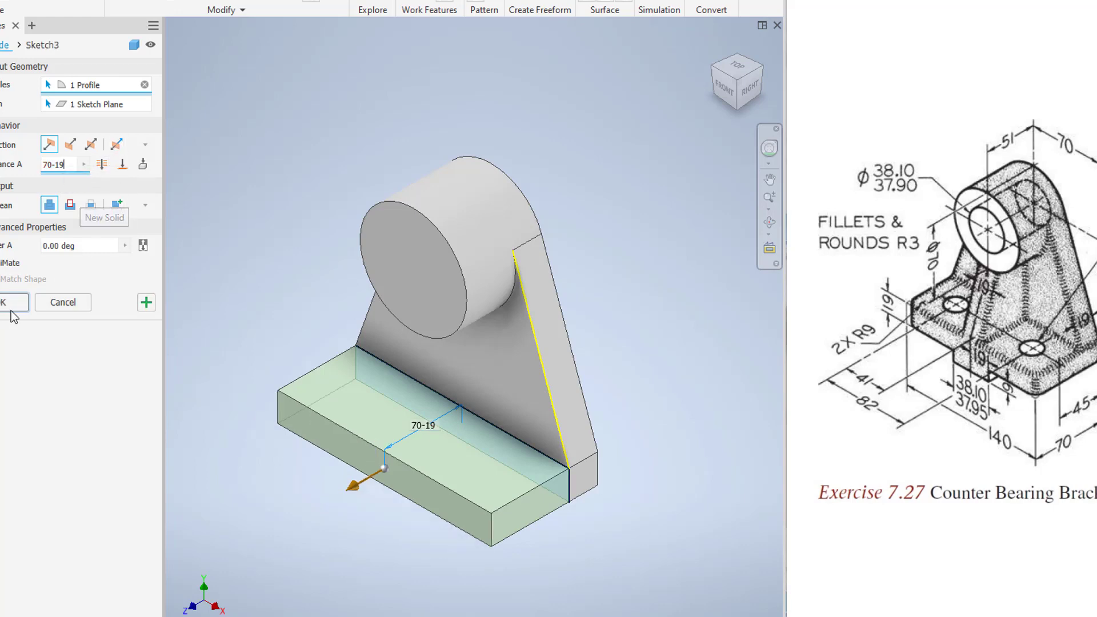
click(12, 303)
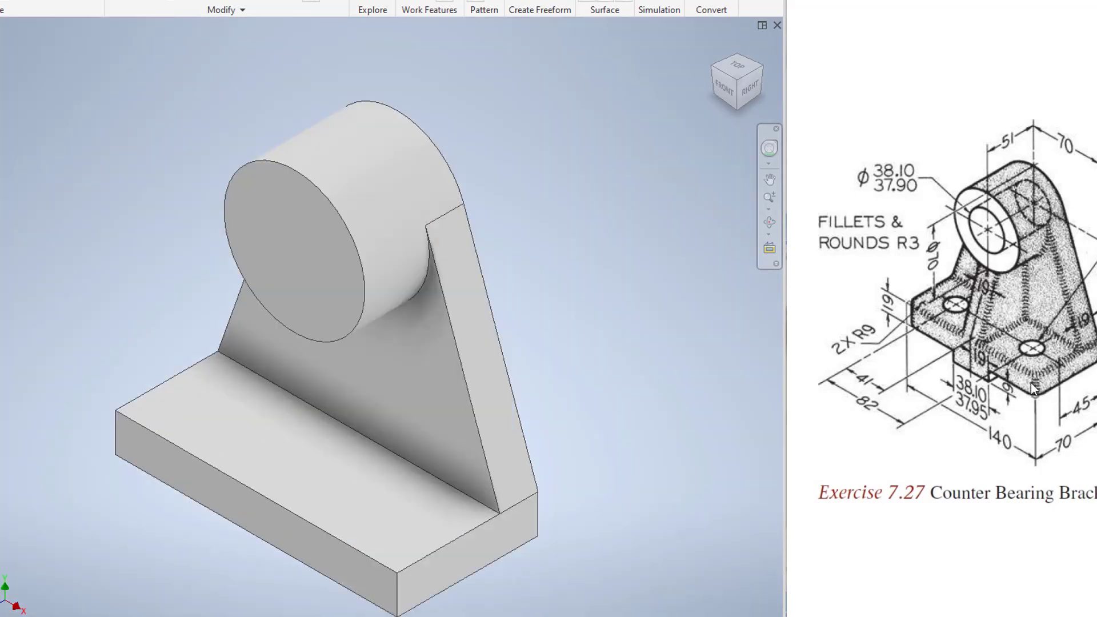
scroll(679, 292, down, 3)
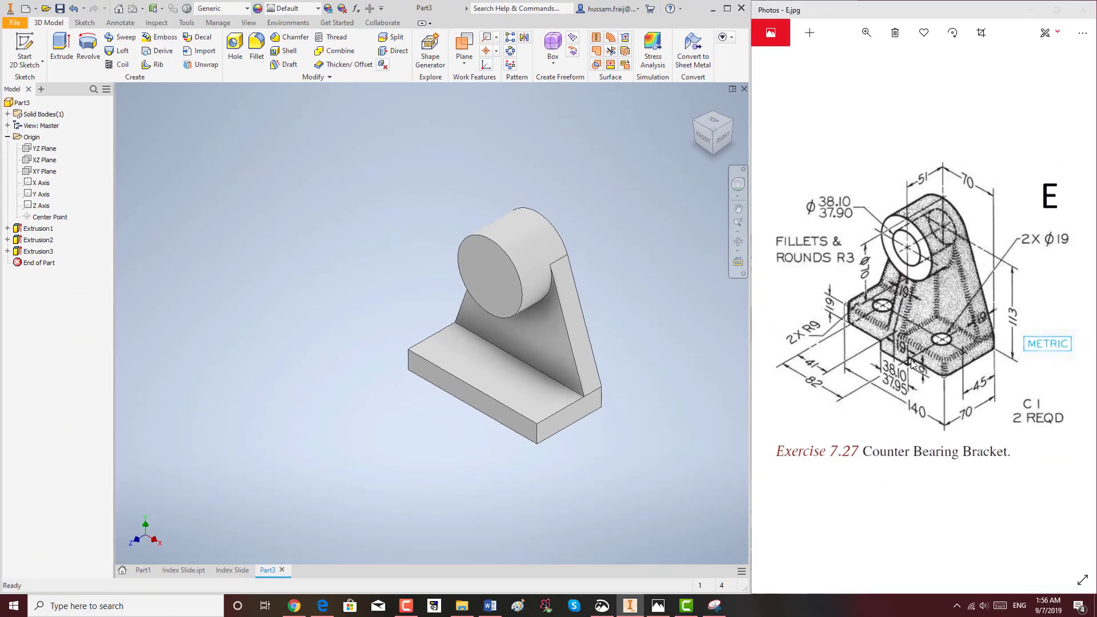
Step: Start a sketch on the base plate's front face and draw a two-corner rectangle below the base
click(25, 57)
click(469, 402)
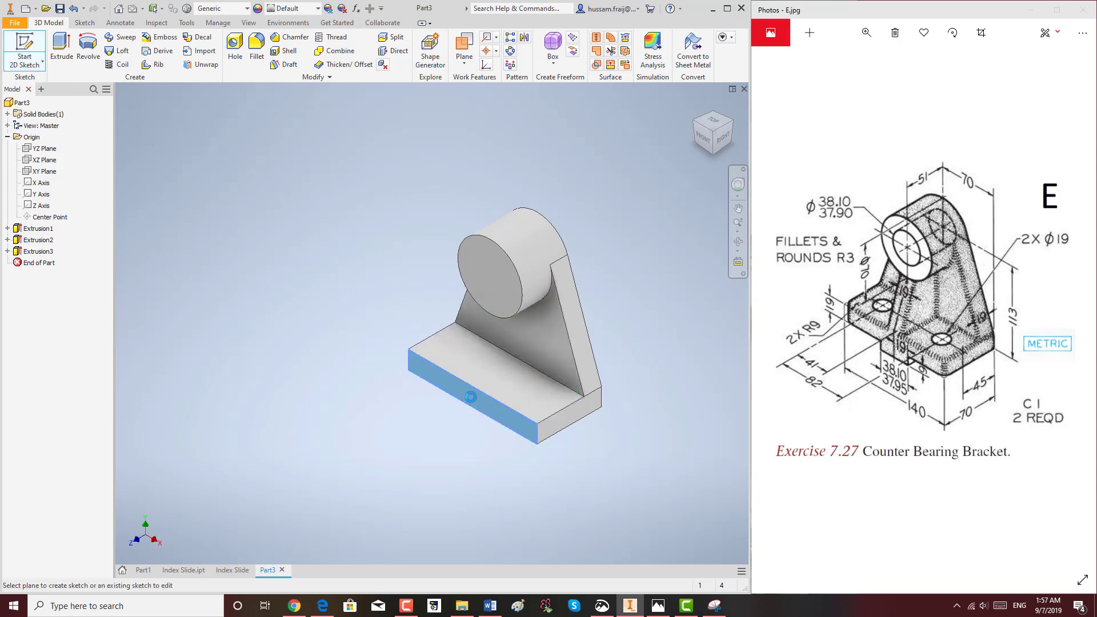
click(150, 63)
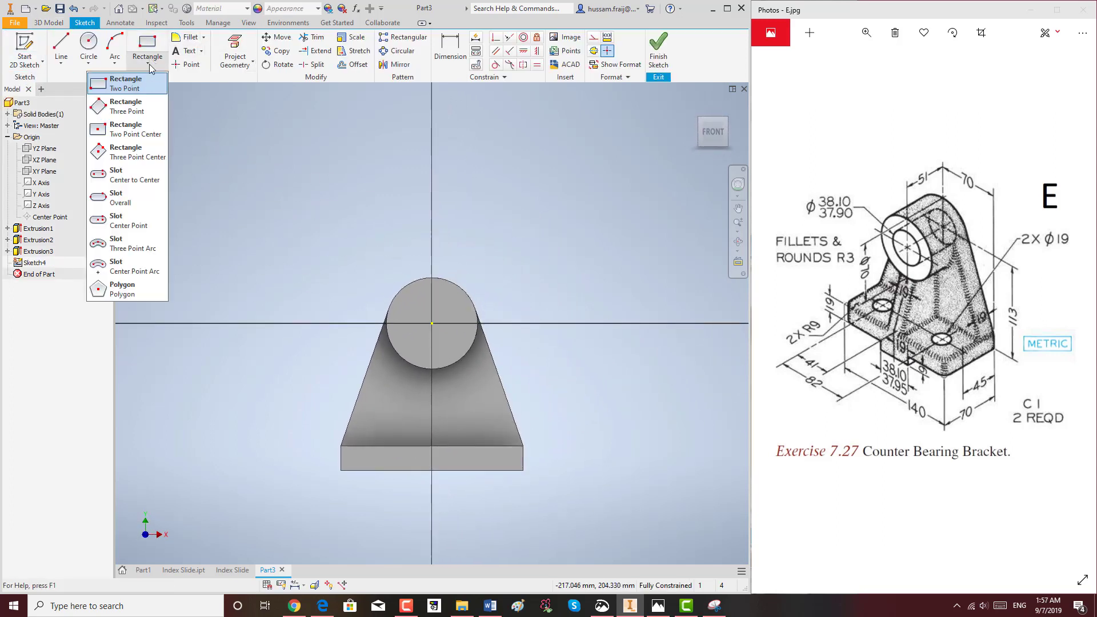
click(126, 79)
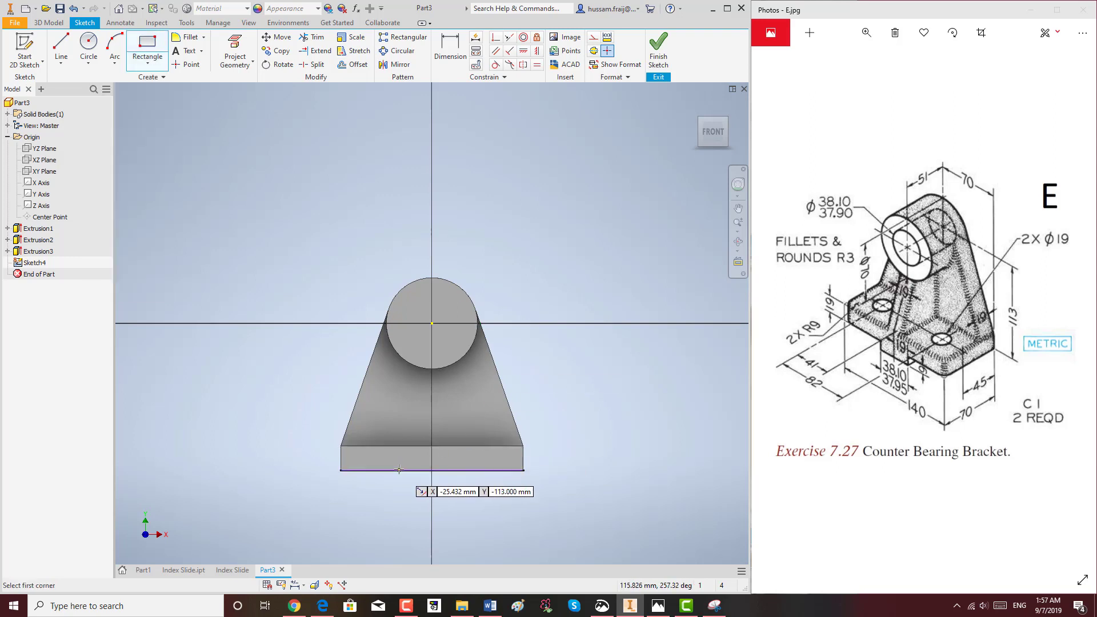
scroll(420, 486, up, 3)
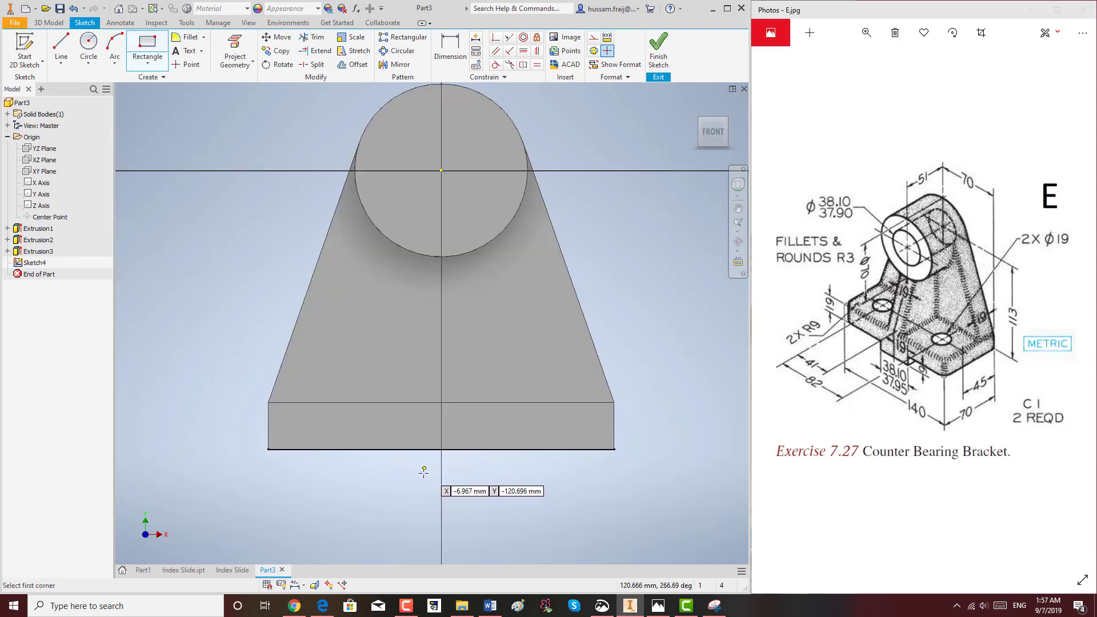
scroll(422, 471, up, 3)
click(353, 434)
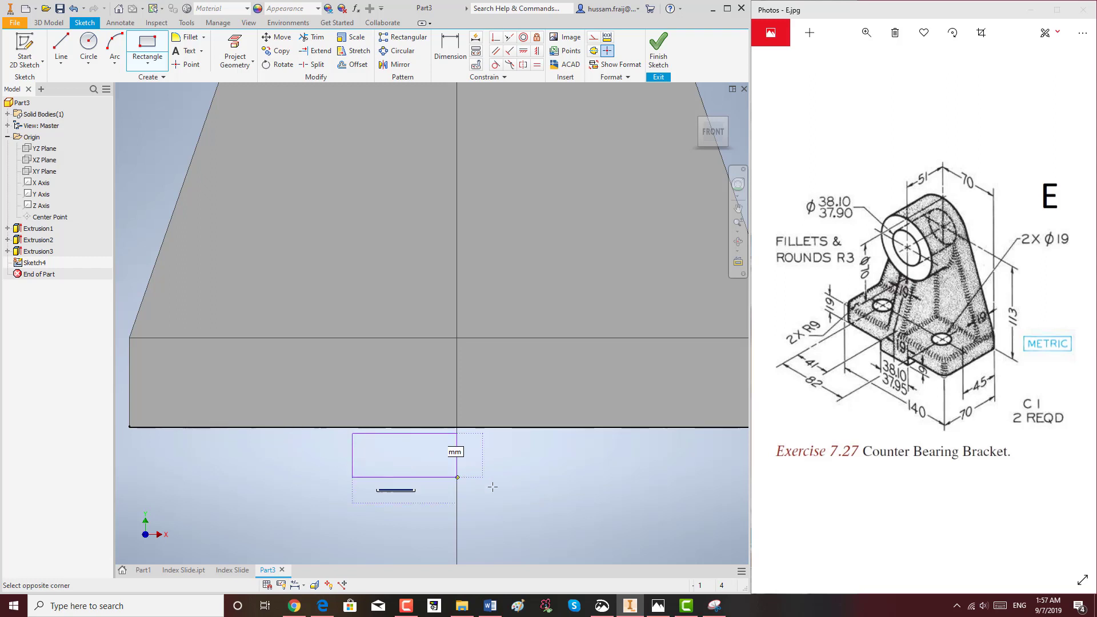
click(580, 521)
right_click(630, 461)
click(669, 465)
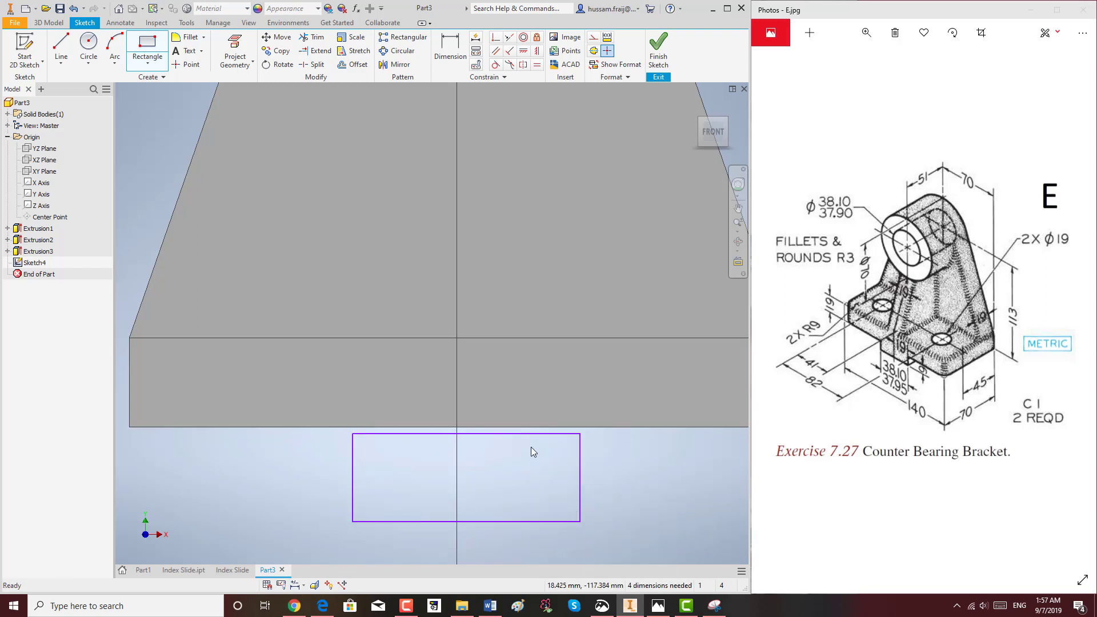
drag(524, 436, 495, 441)
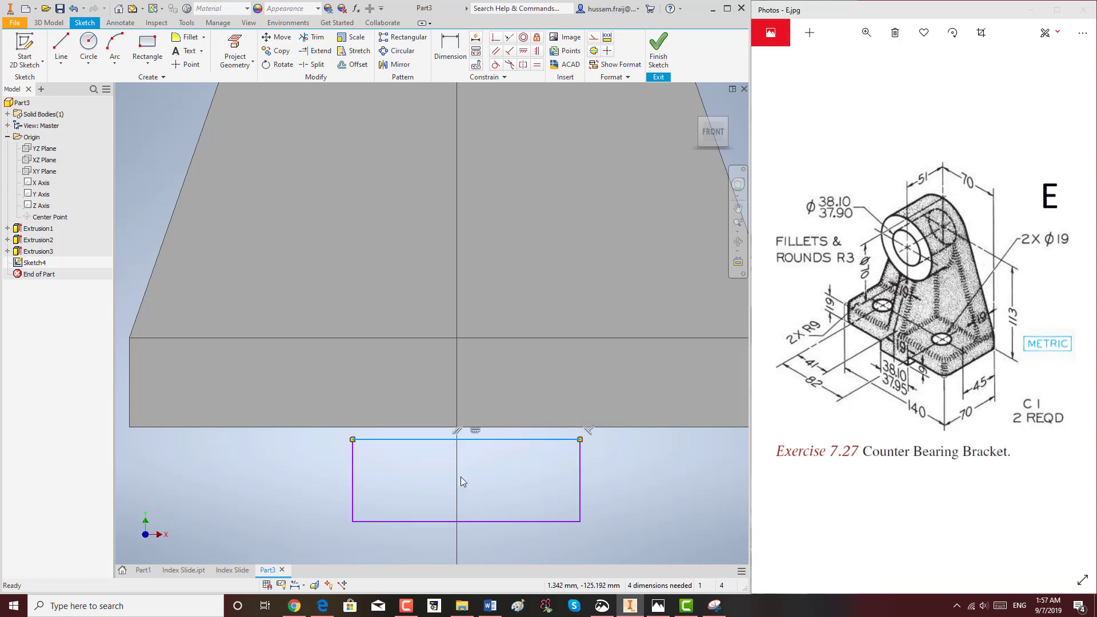
Step: Constrain the rectangle's top edge collinear with the base's bottom edge
click(508, 40)
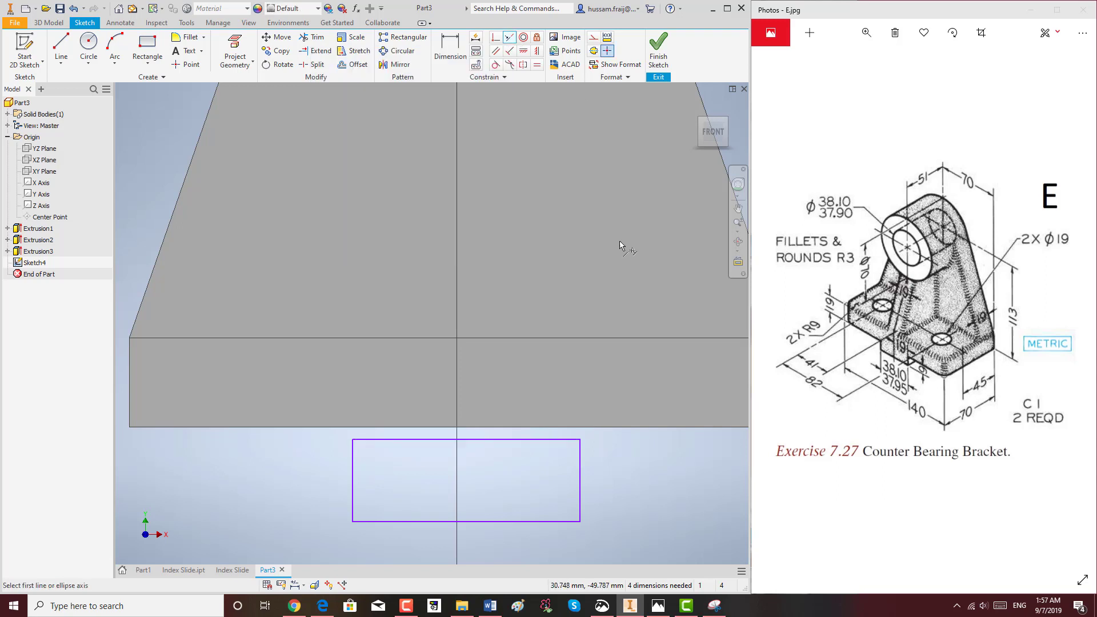
click(530, 439)
click(529, 428)
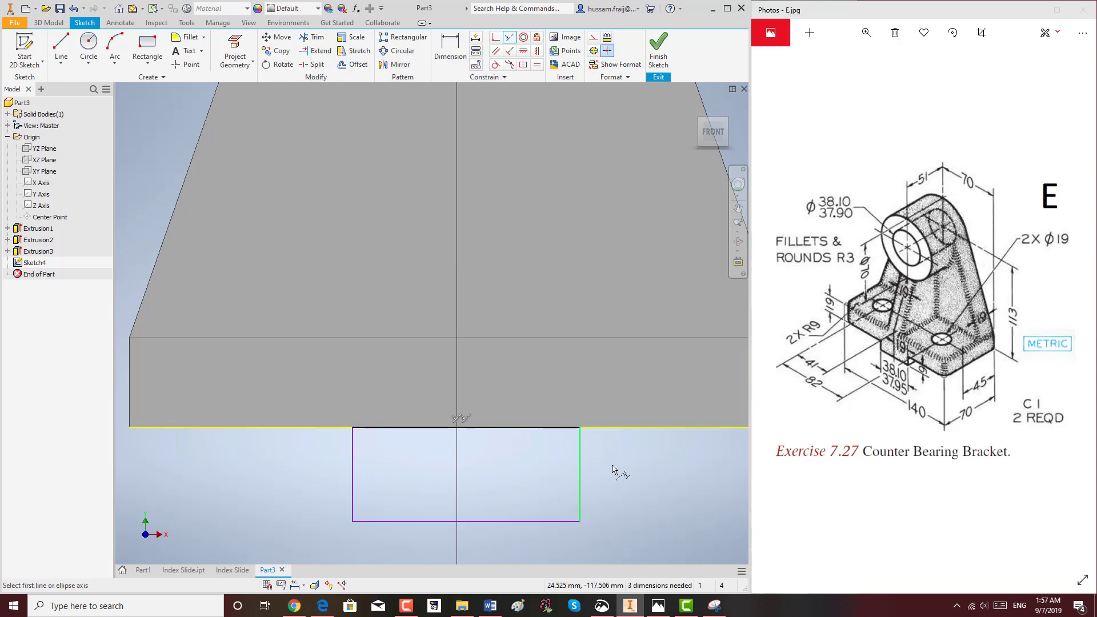
right_click(619, 470)
click(624, 431)
scroll(478, 334, down, 5)
scroll(501, 373, up, 6)
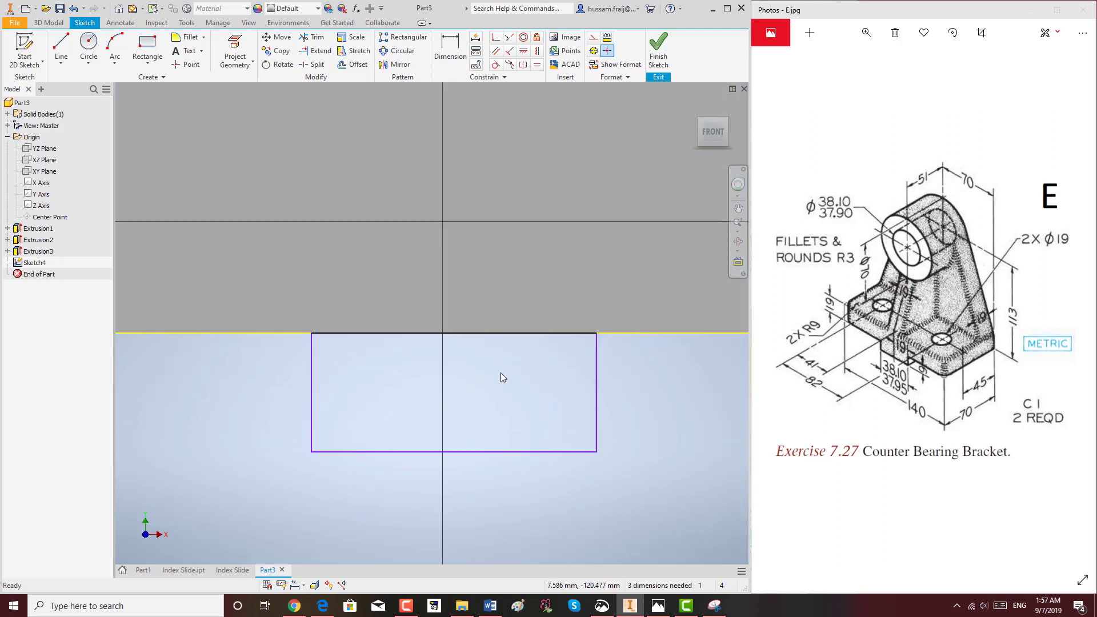
Step: Dimension the rectangle 9 mm tall with its right edge 19 mm from the centre axis
click(450, 49)
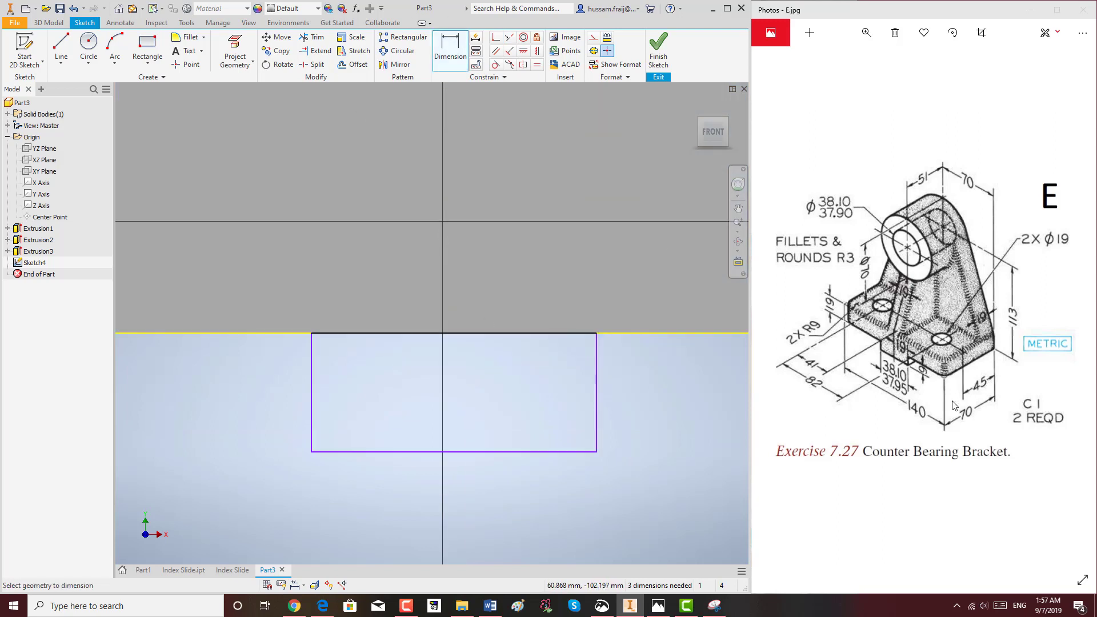
click(600, 396)
click(630, 394)
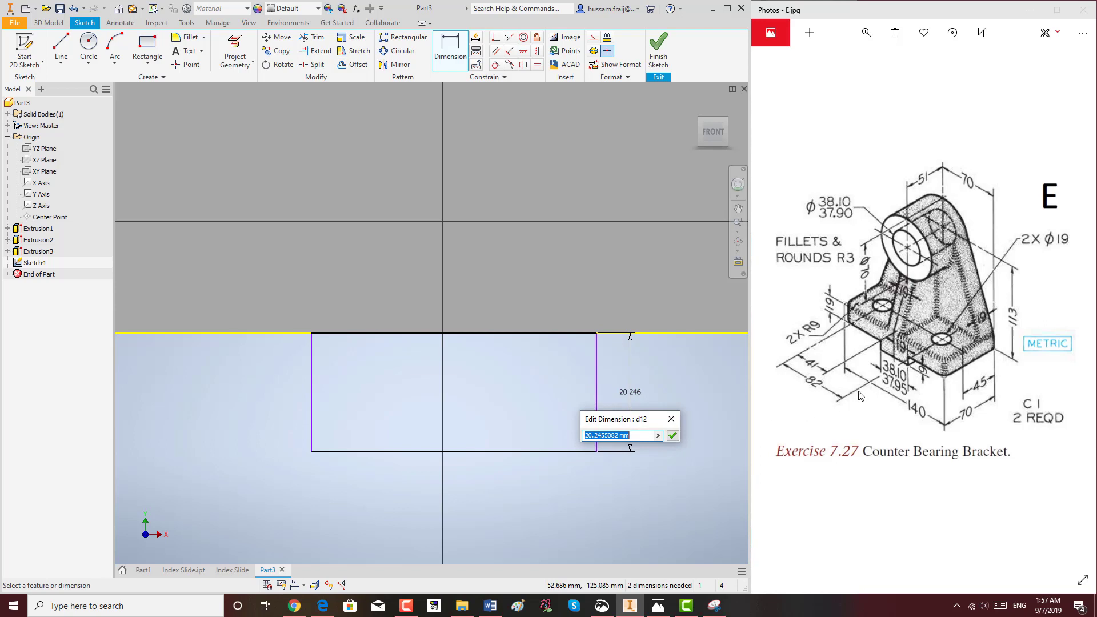
text(9)
key(Return)
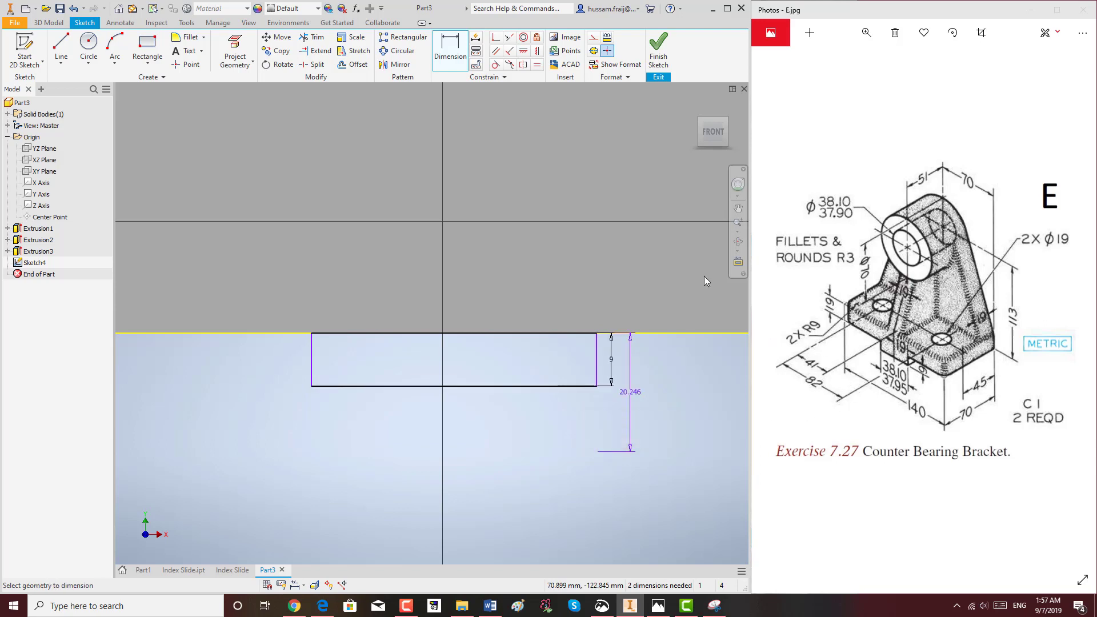
click(527, 386)
scroll(526, 423, up, 2)
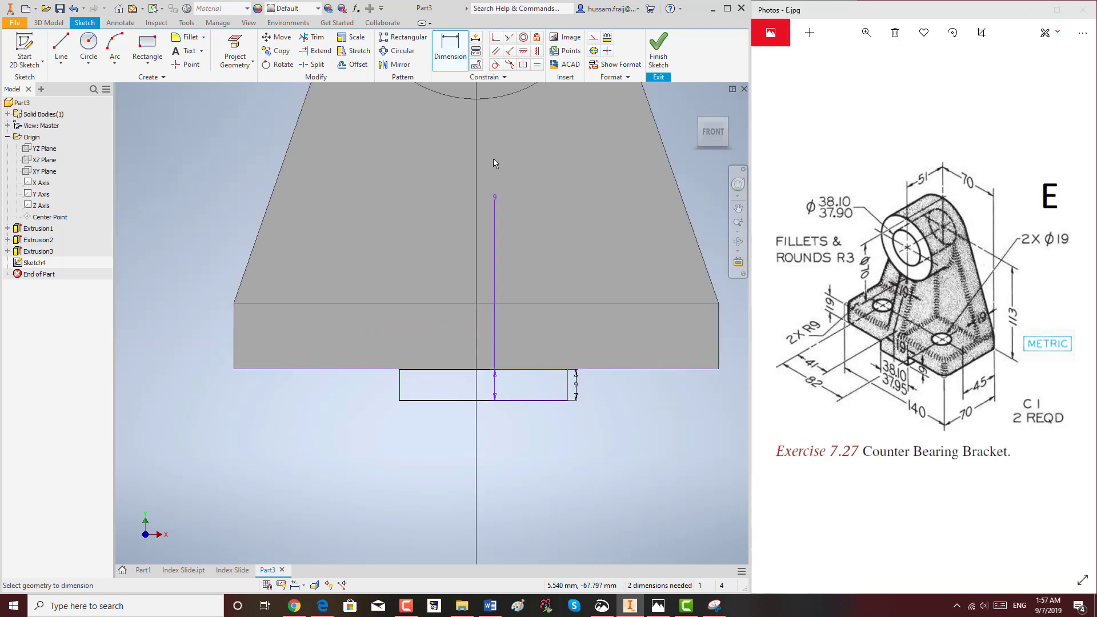
click(476, 149)
click(506, 444)
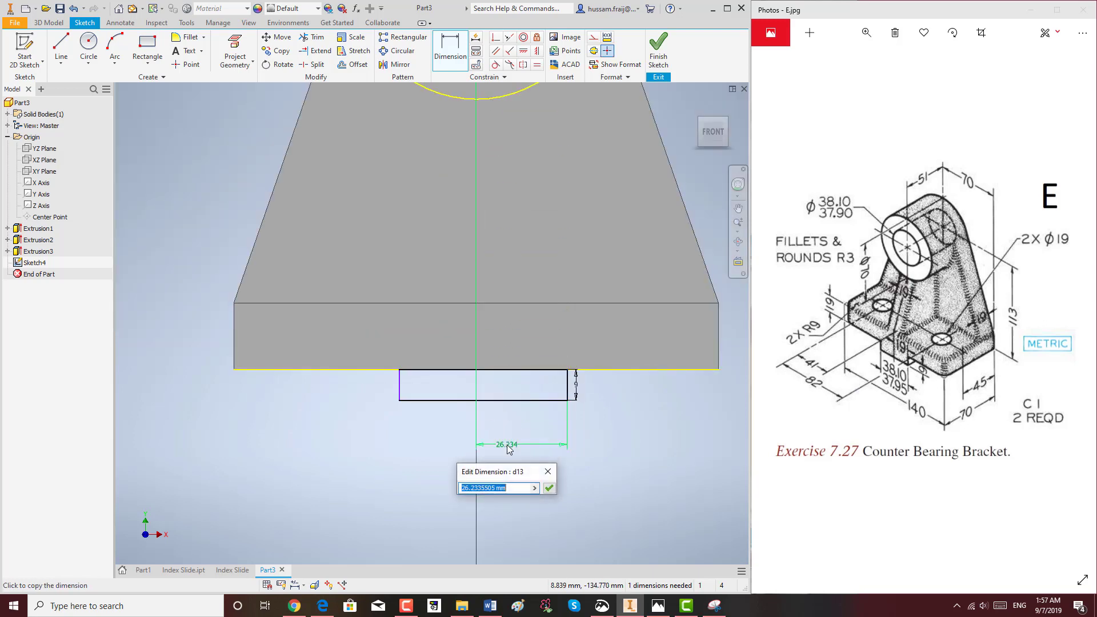
text(19)
key(Return)
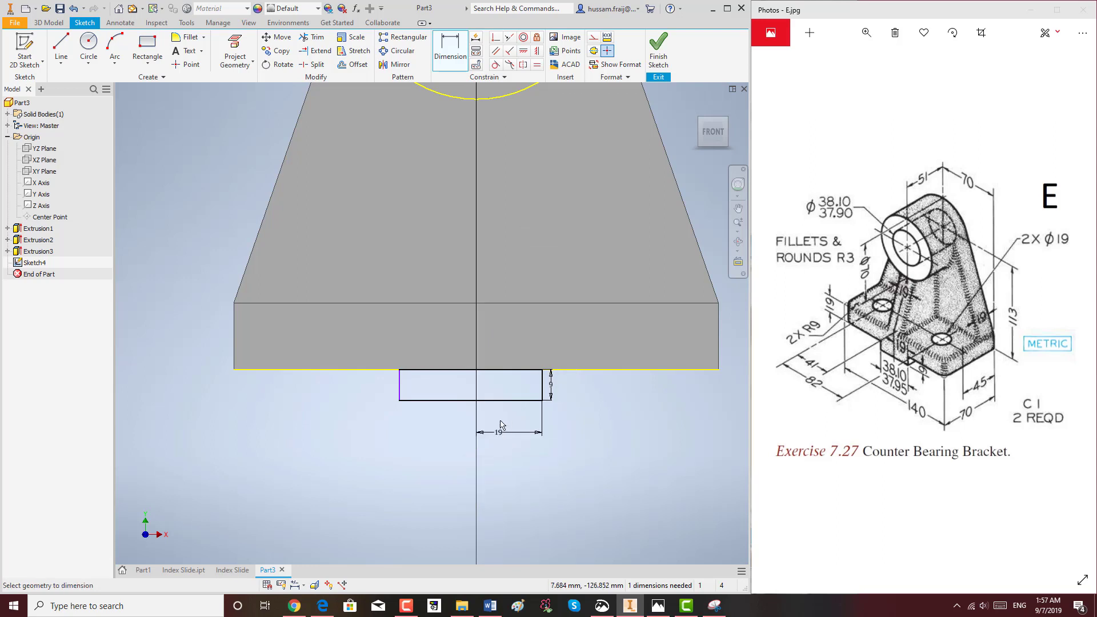
Step: Set the rectangle width to 38 mm (19*2) and finish the sketch
scroll(518, 392, down, 2)
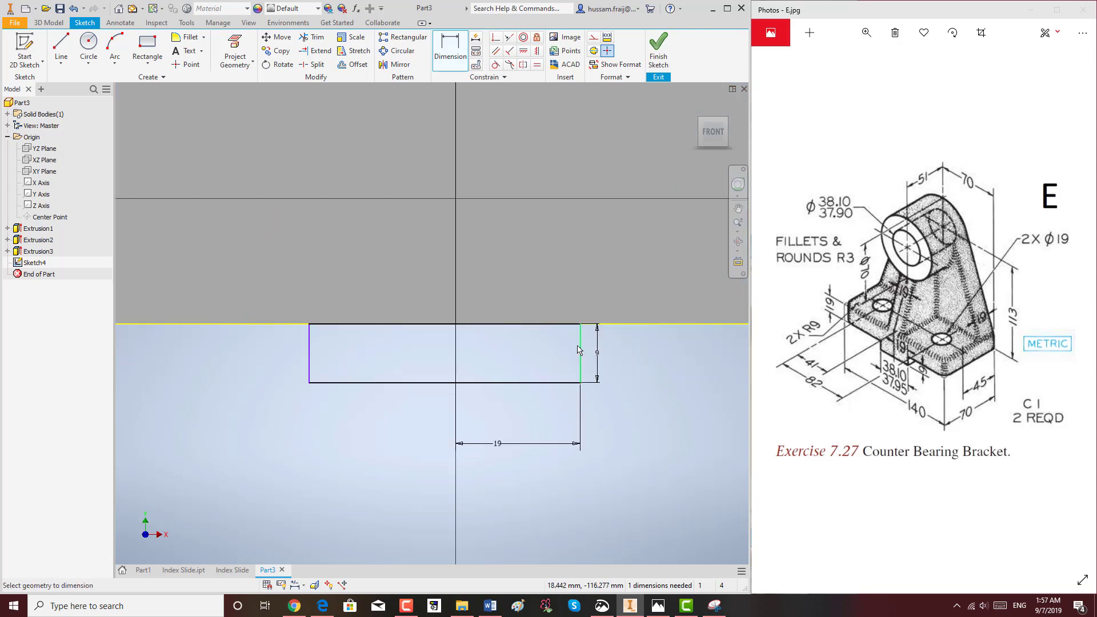
click(539, 382)
click(516, 486)
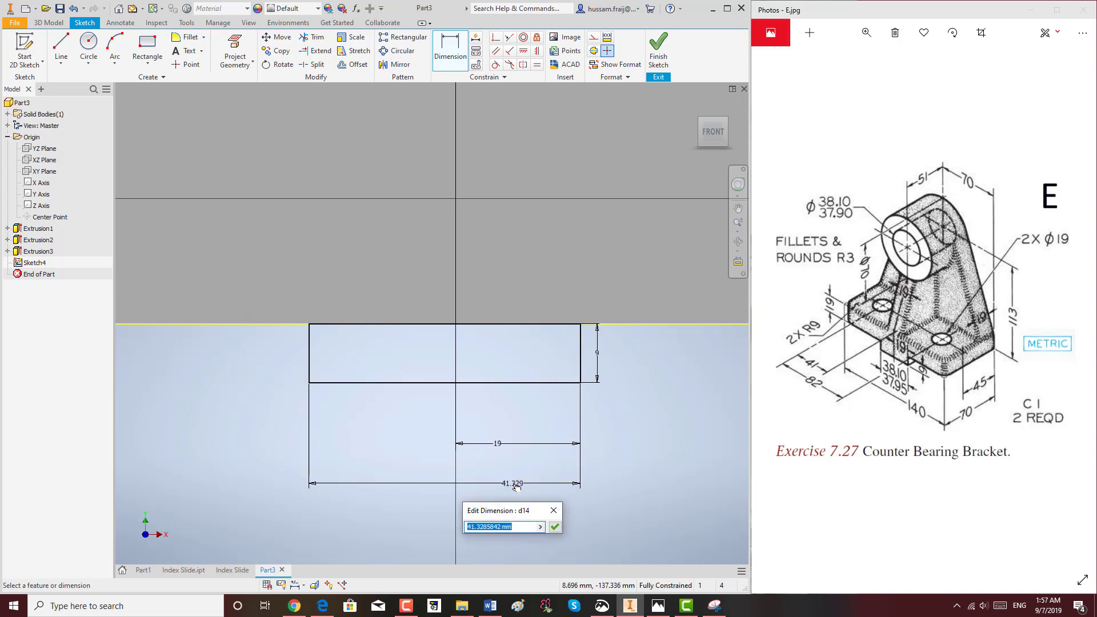
text(19*2)
key(Return)
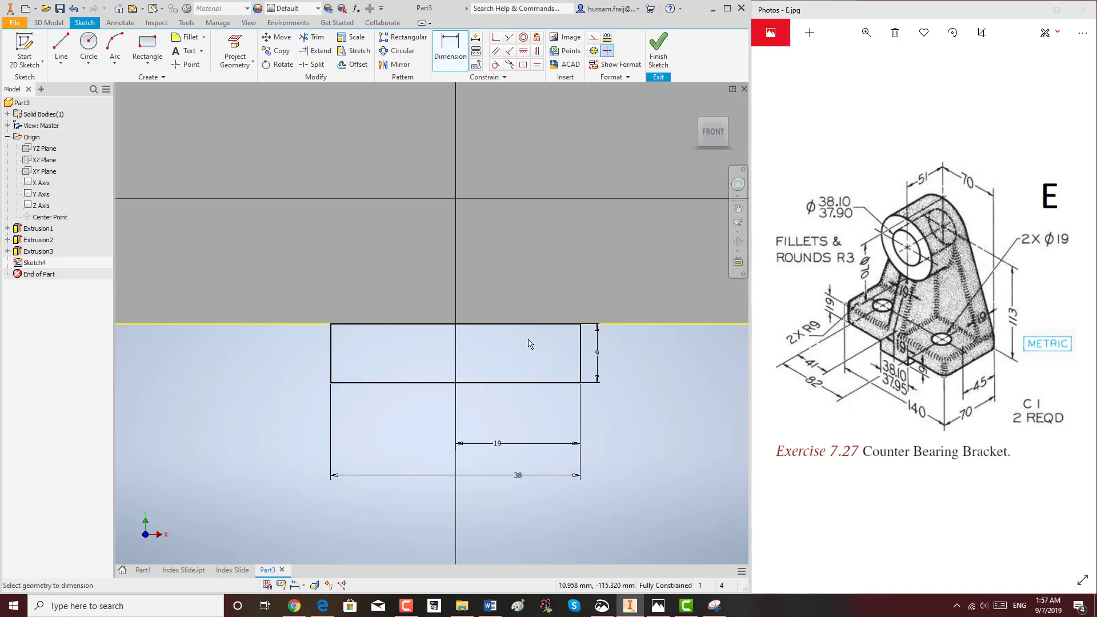
scroll(528, 343, down, 3)
click(662, 68)
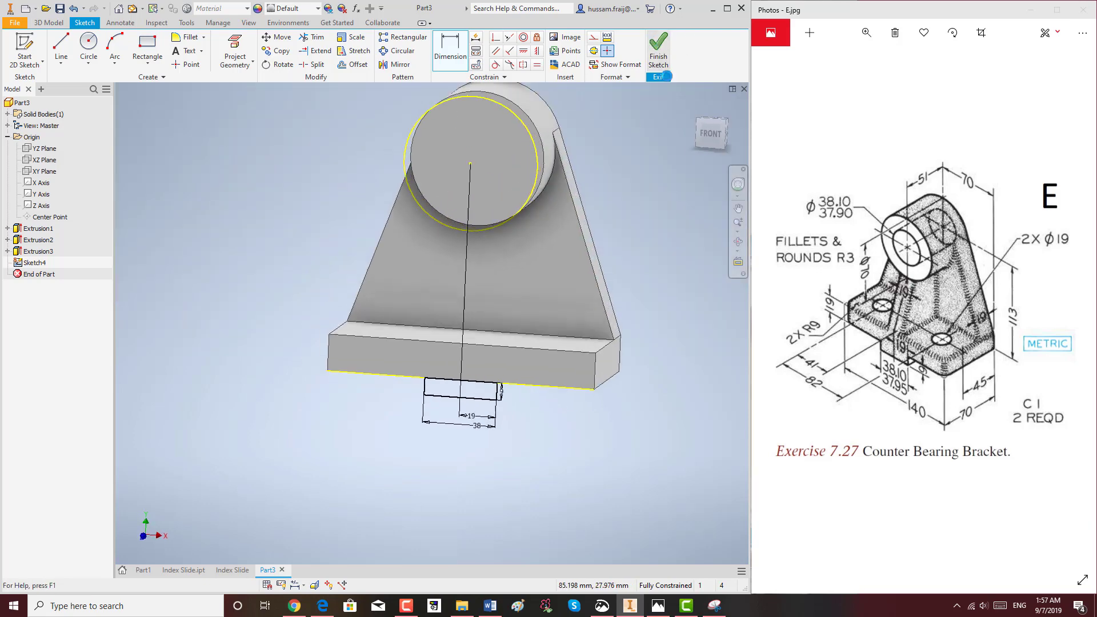
Step: Extrude the rectangle 70 mm in the flipped direction to form a foot under the base
key(e)
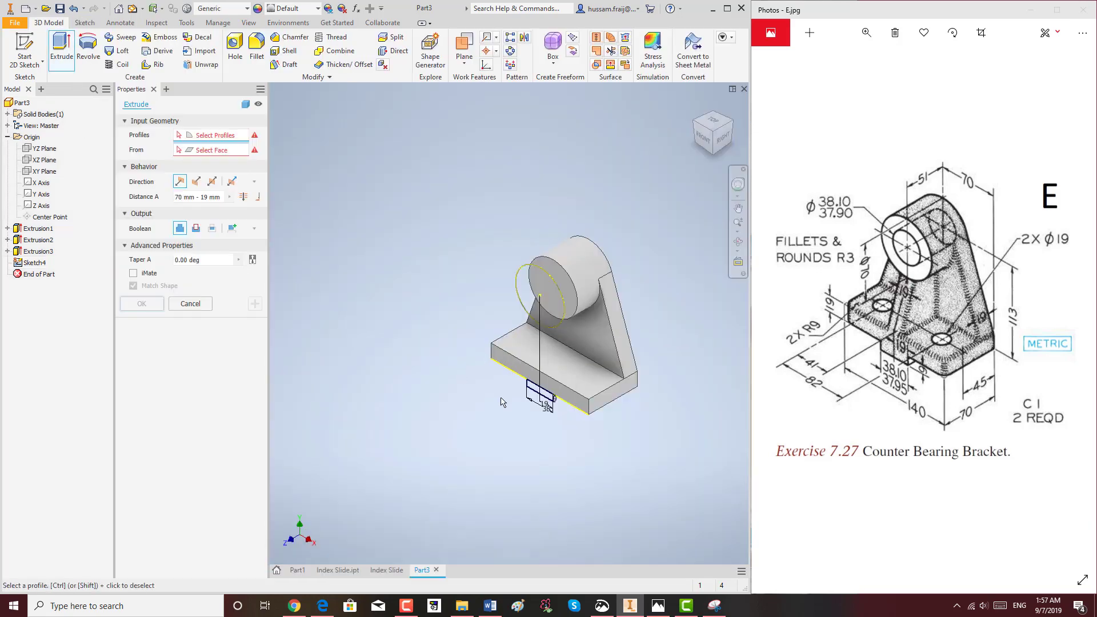
click(538, 395)
scroll(571, 405, up, 5)
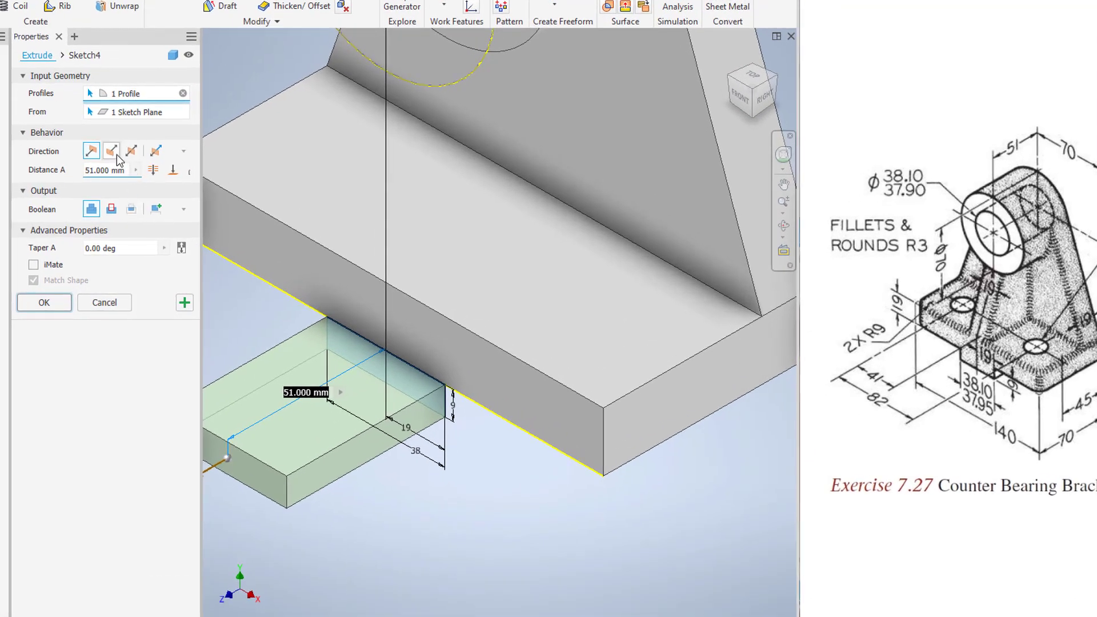
click(111, 150)
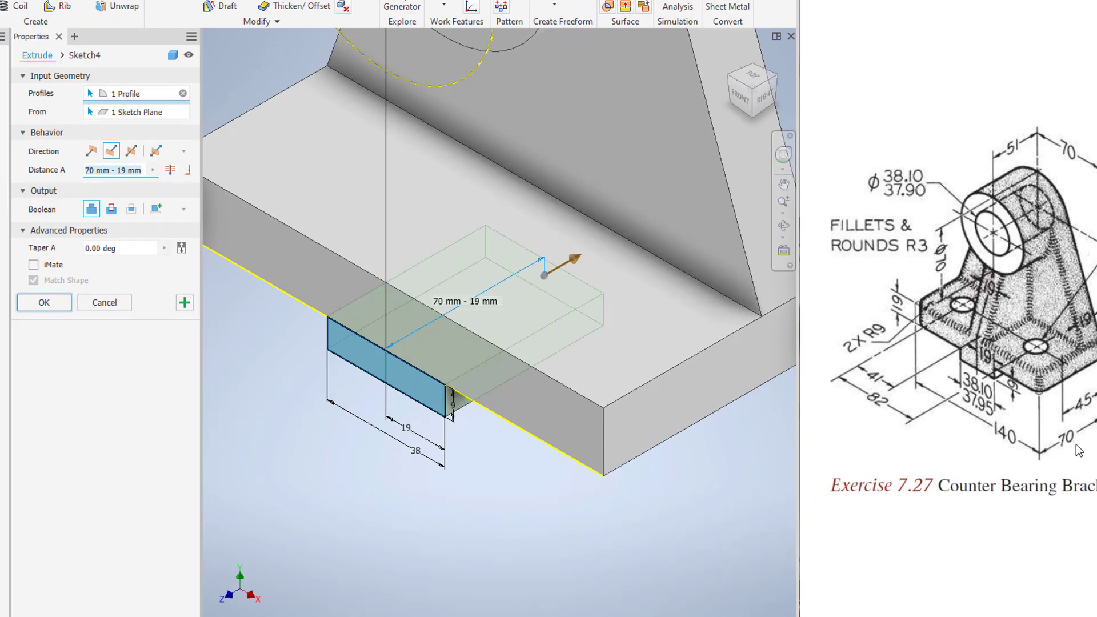
text(70)
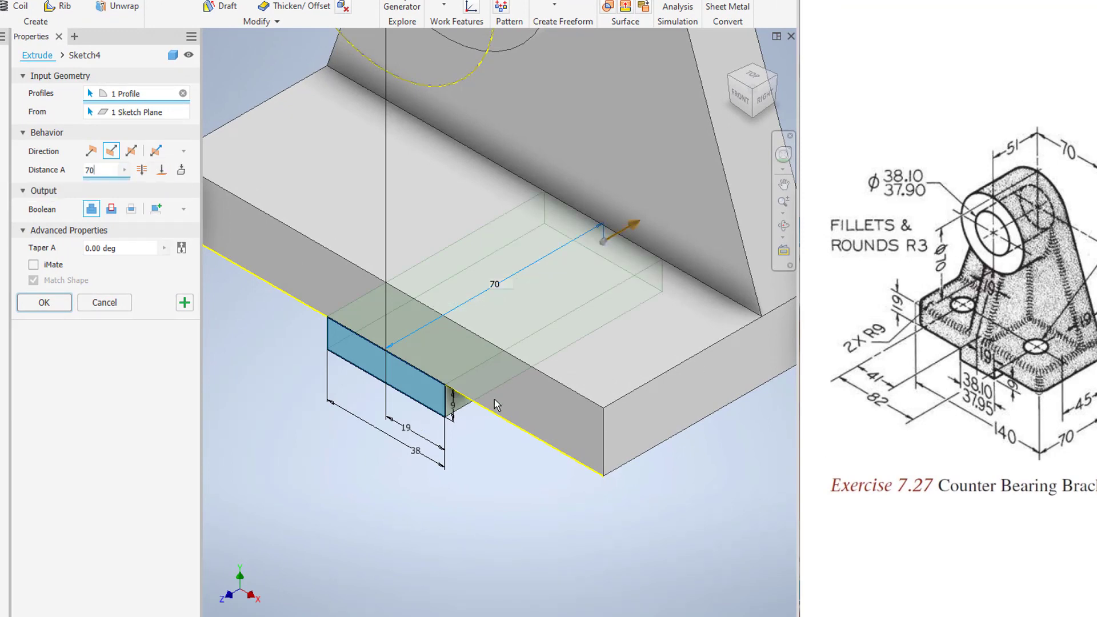
click(44, 303)
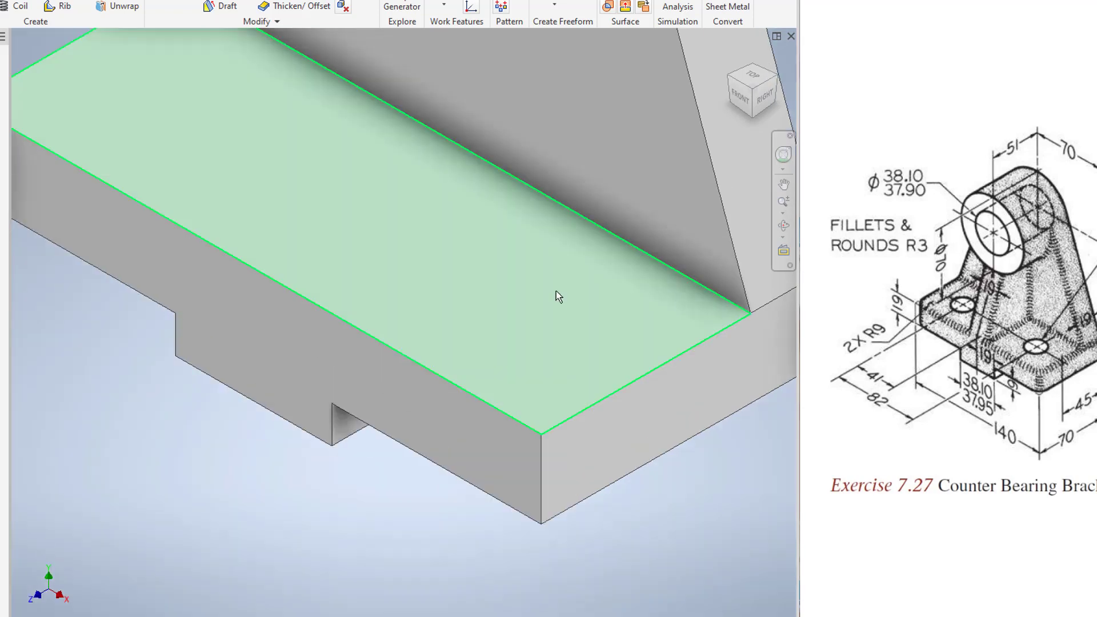
scroll(558, 296, up, 5)
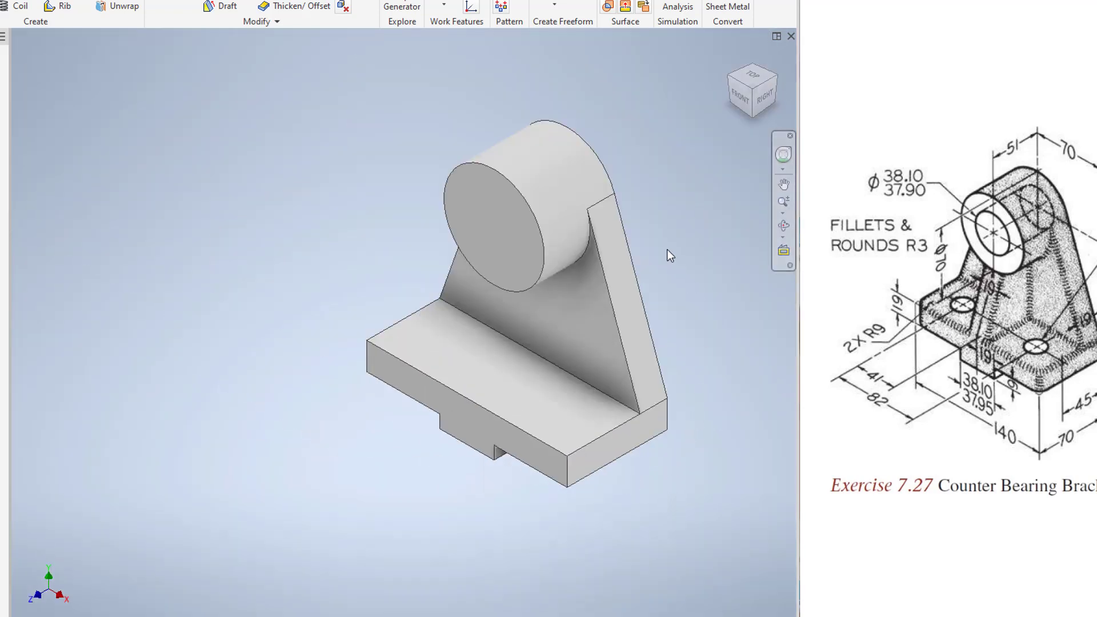
Step: Sketch a 38 mm circle centred on the origin of the cylinder's front face and finish the sketch
click(504, 239)
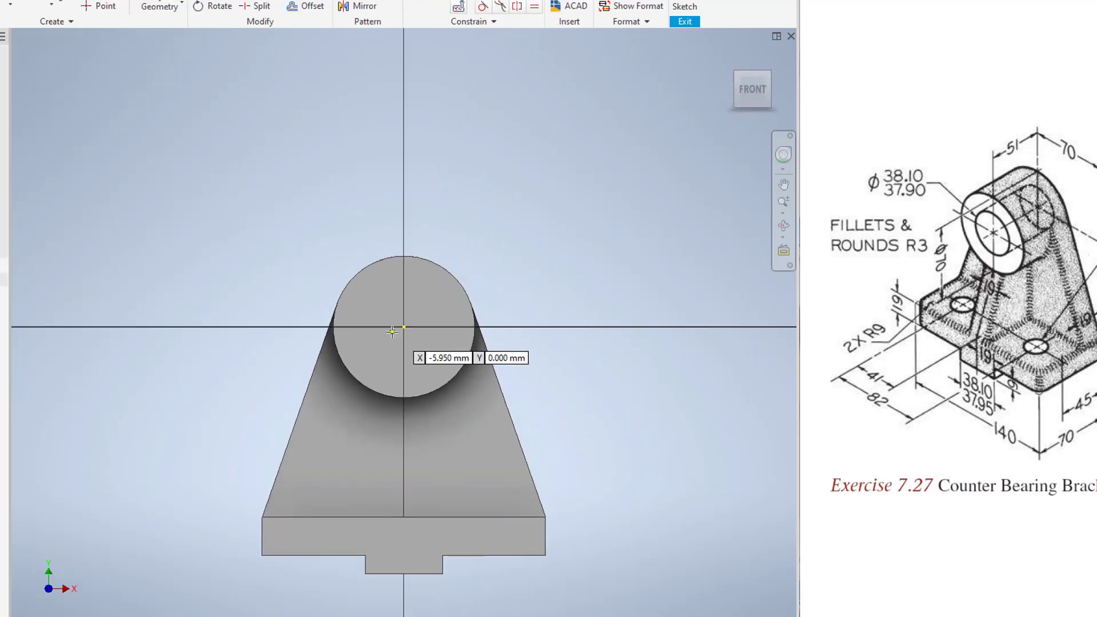
click(404, 326)
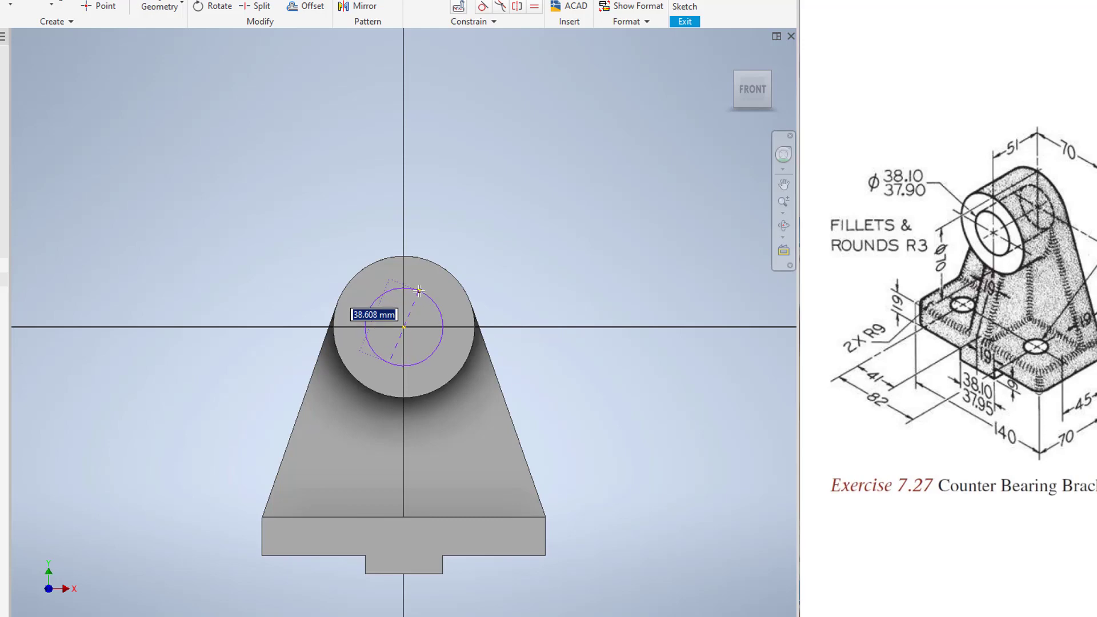
key(Return)
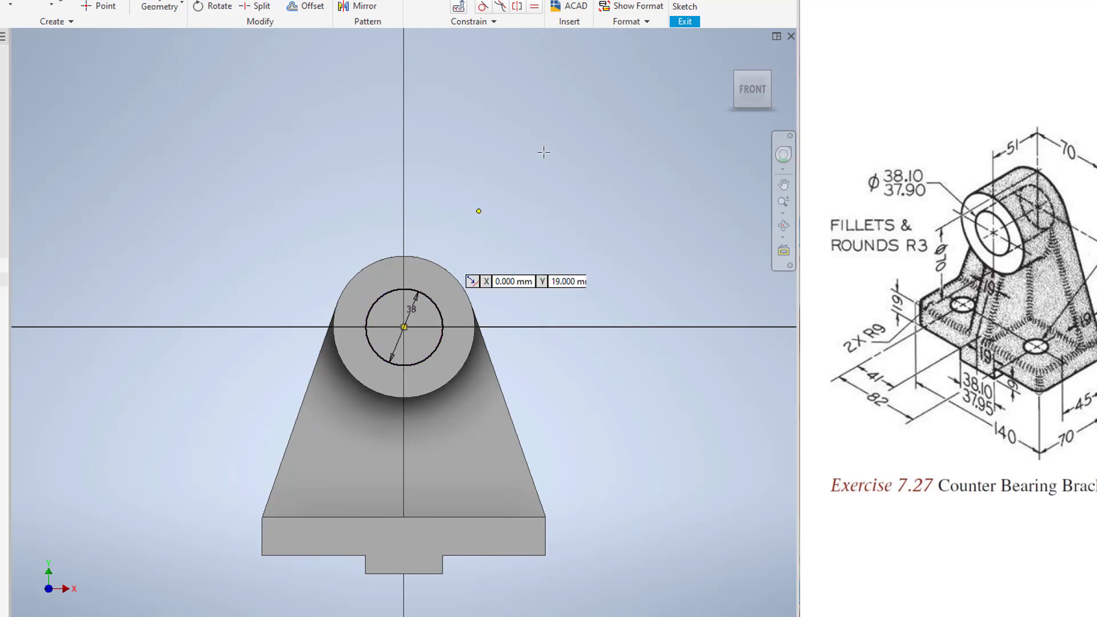
click(736, 65)
click(684, 14)
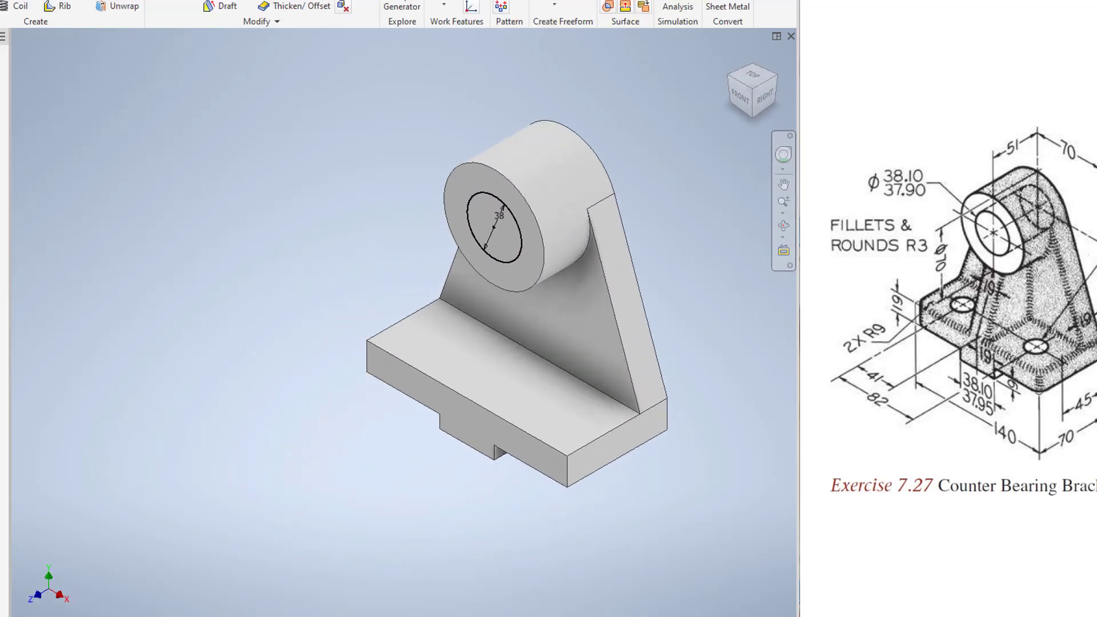
Step: Extrude the 38 mm circle as a Through All cut to bore out the cylinder
key(e)
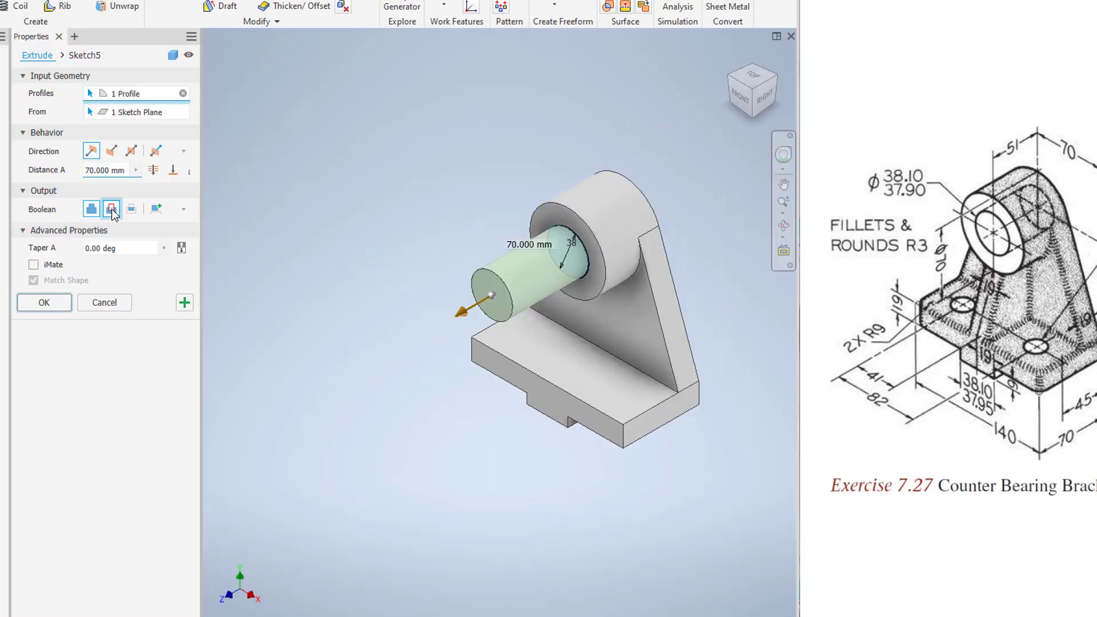
click(112, 209)
click(142, 169)
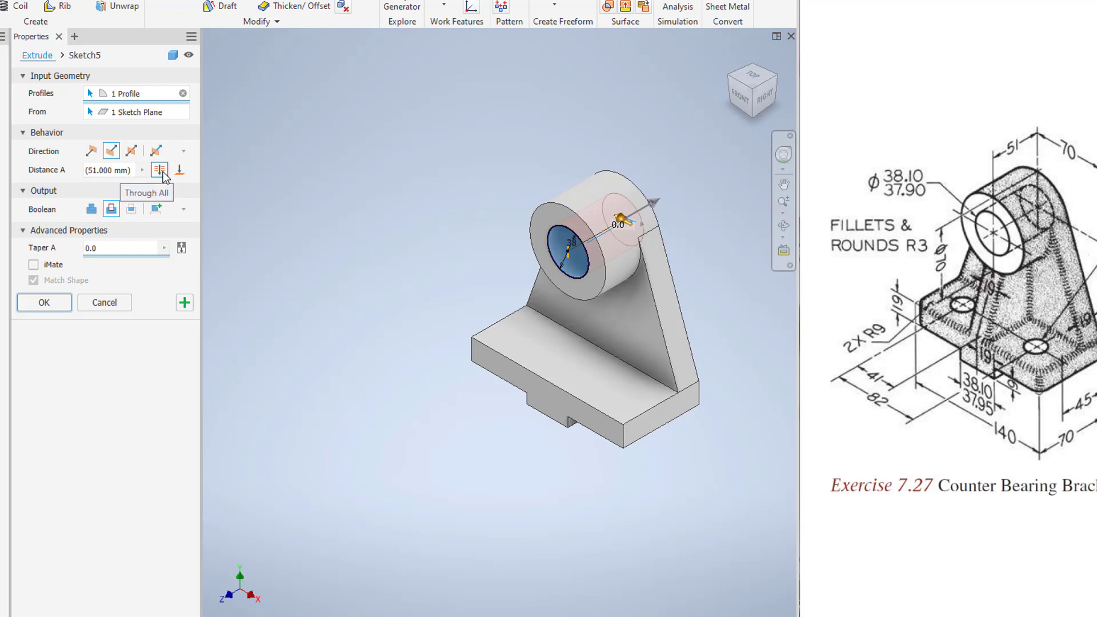
click(44, 302)
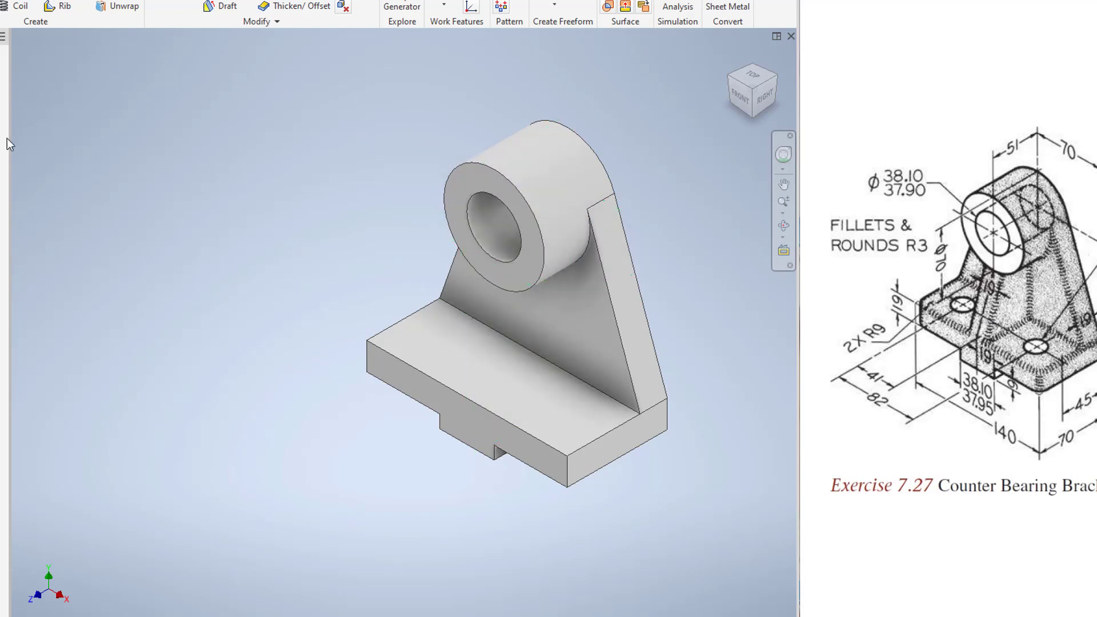
click(532, 277)
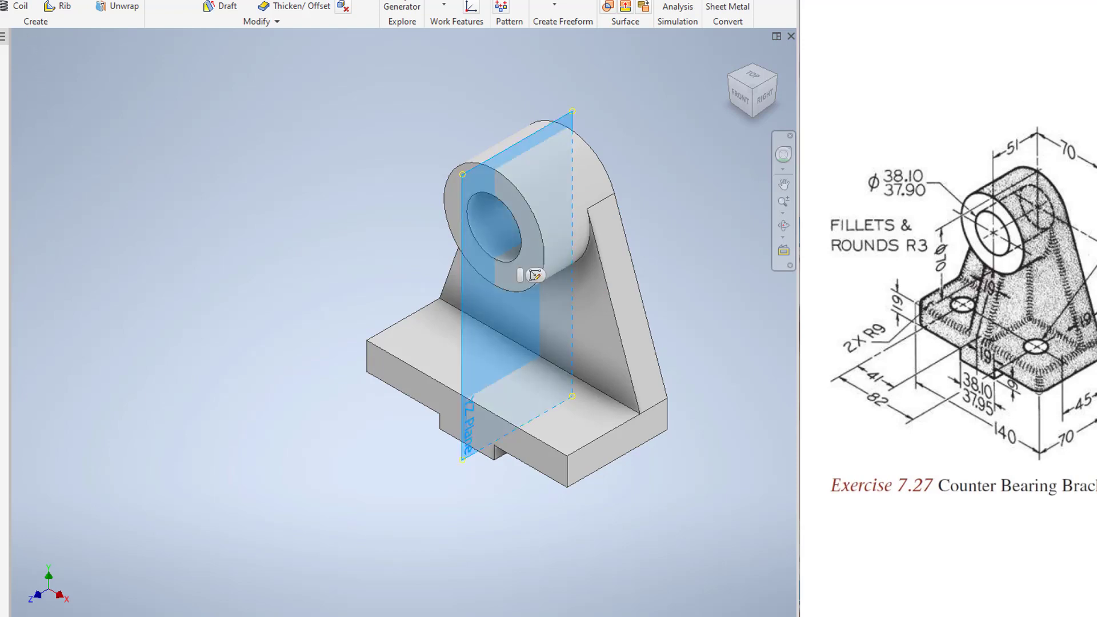
Step: Start a sketch on the YZ Plane and draw the sloped line from the cylinder's lower corner to the base
click(535, 276)
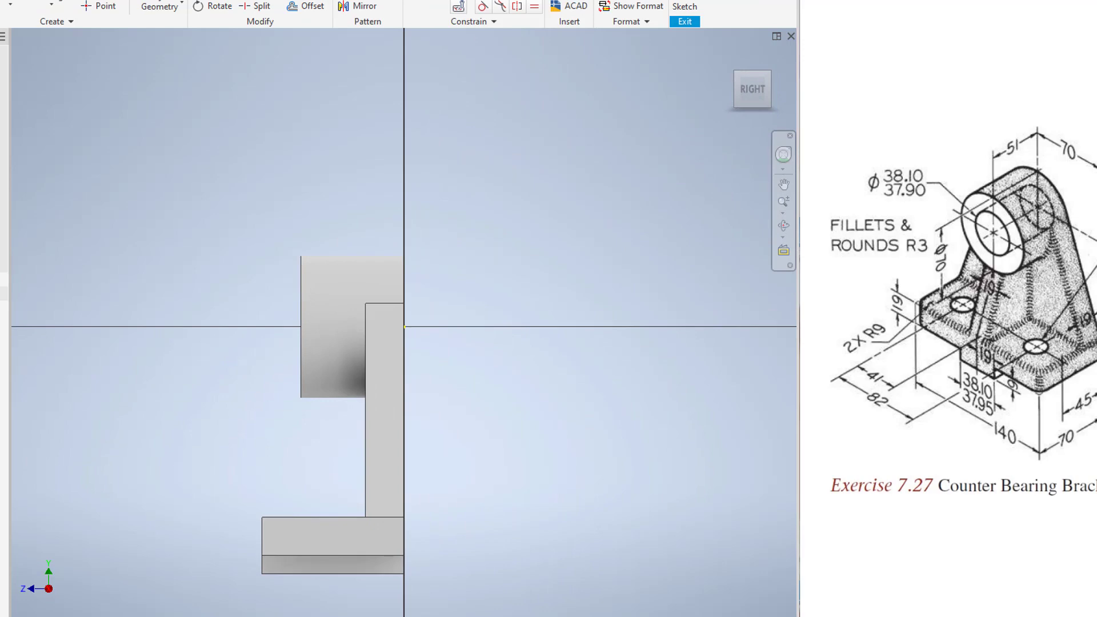
key(l)
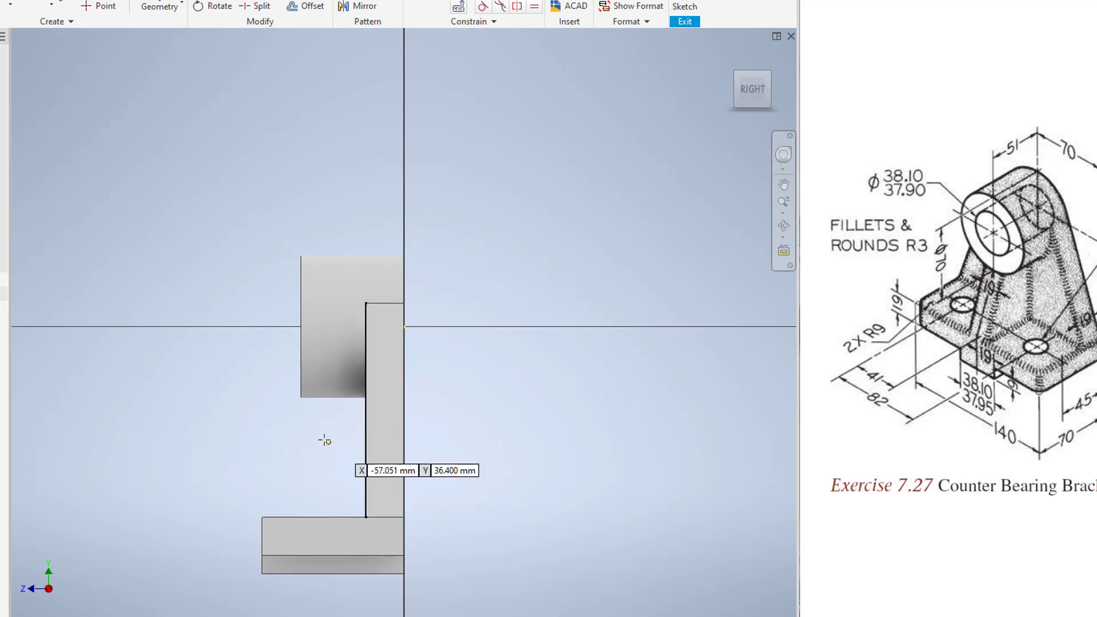
click(300, 397)
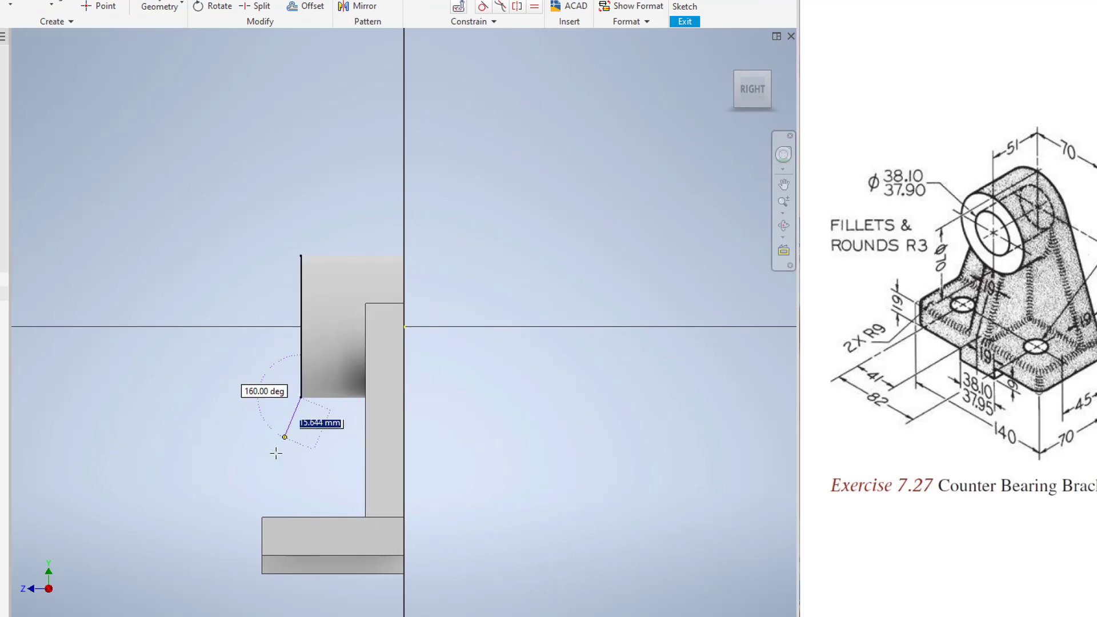
click(262, 517)
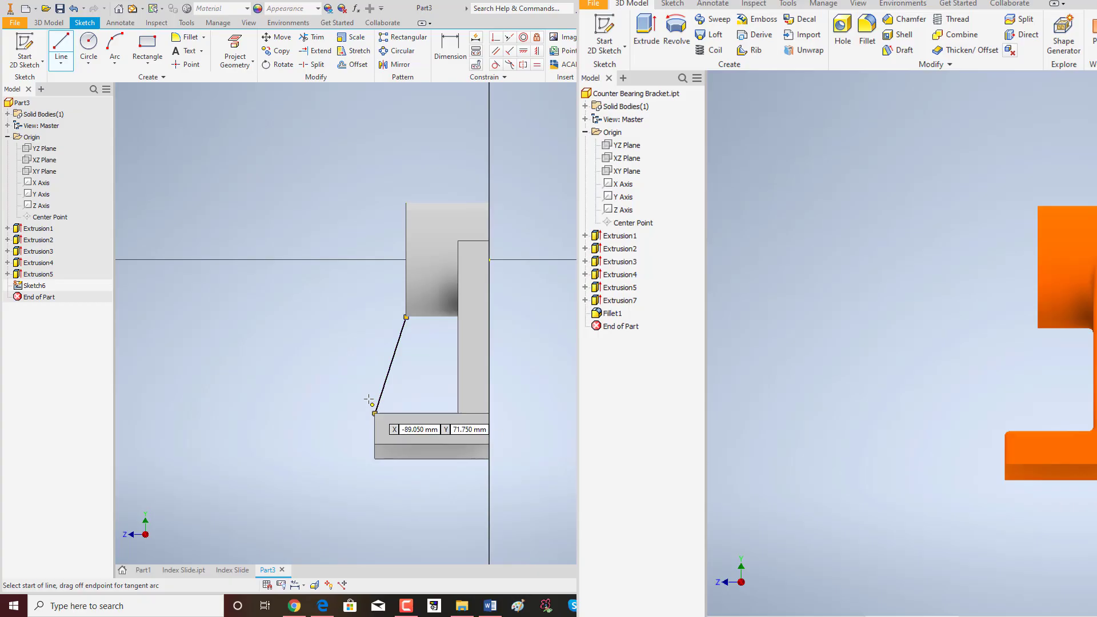
right_click(181, 525)
click(193, 533)
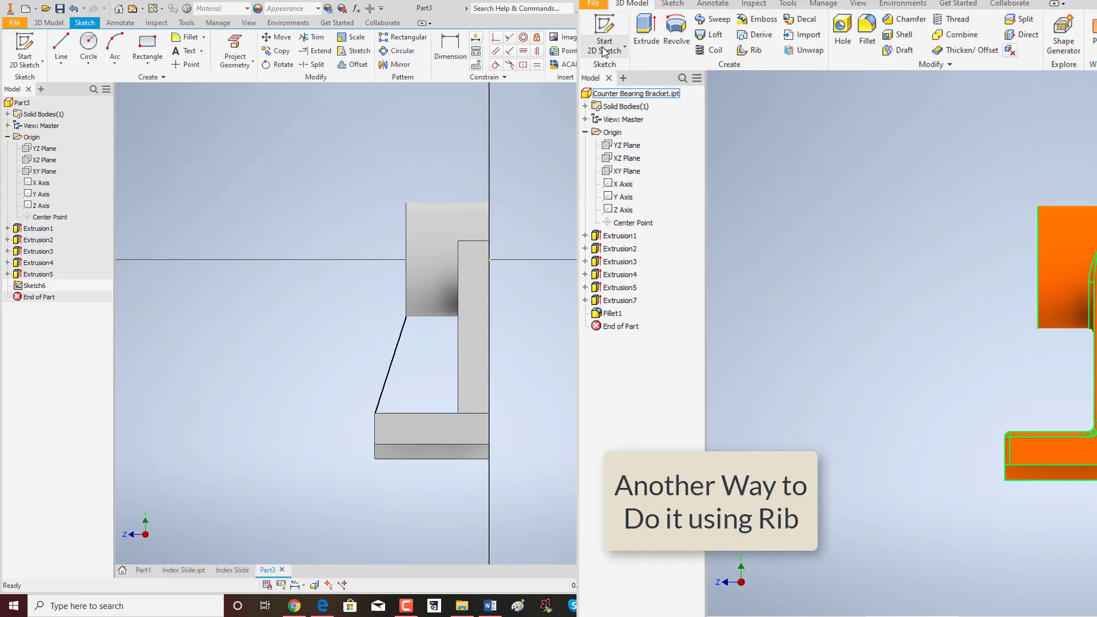
click(603, 52)
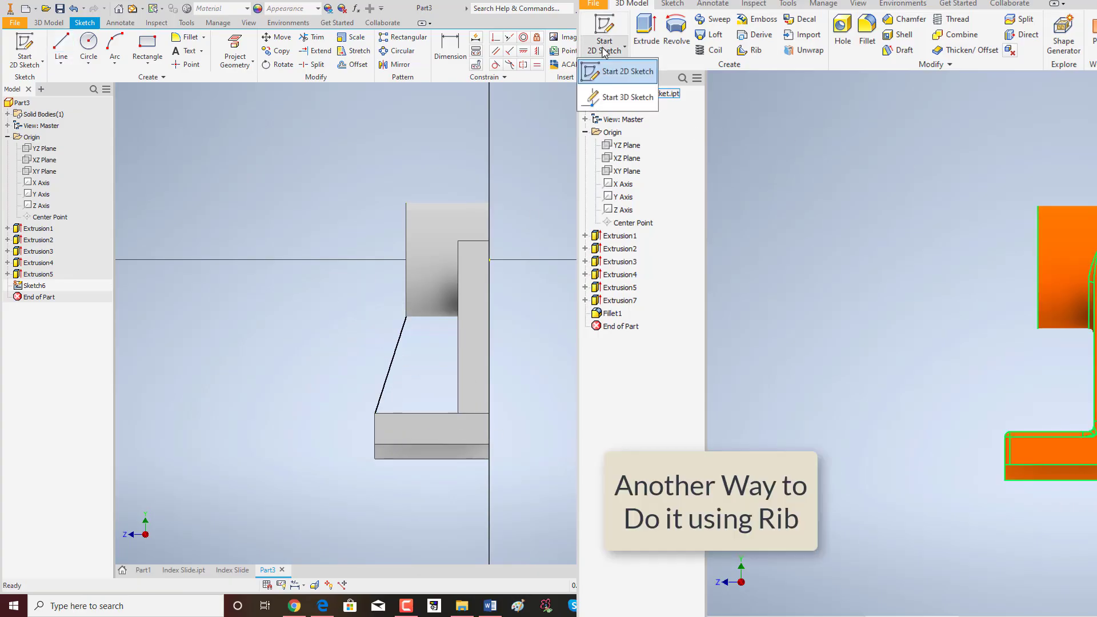
click(610, 69)
Step: Draw the 32 mm edge along the underside of the boss block
key(l)
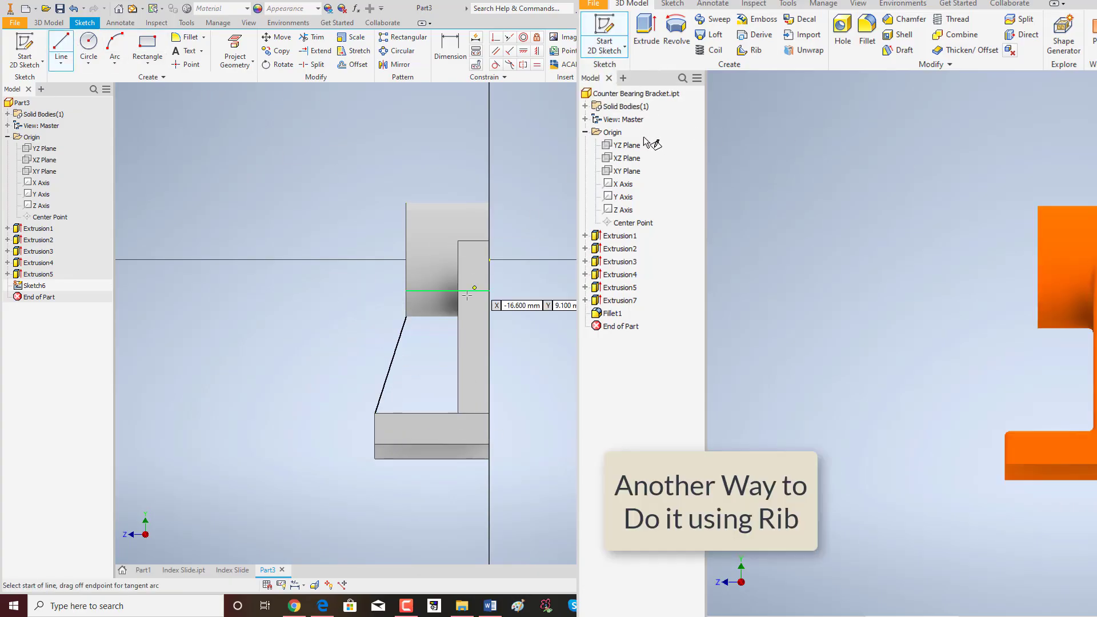
click(406, 316)
click(627, 145)
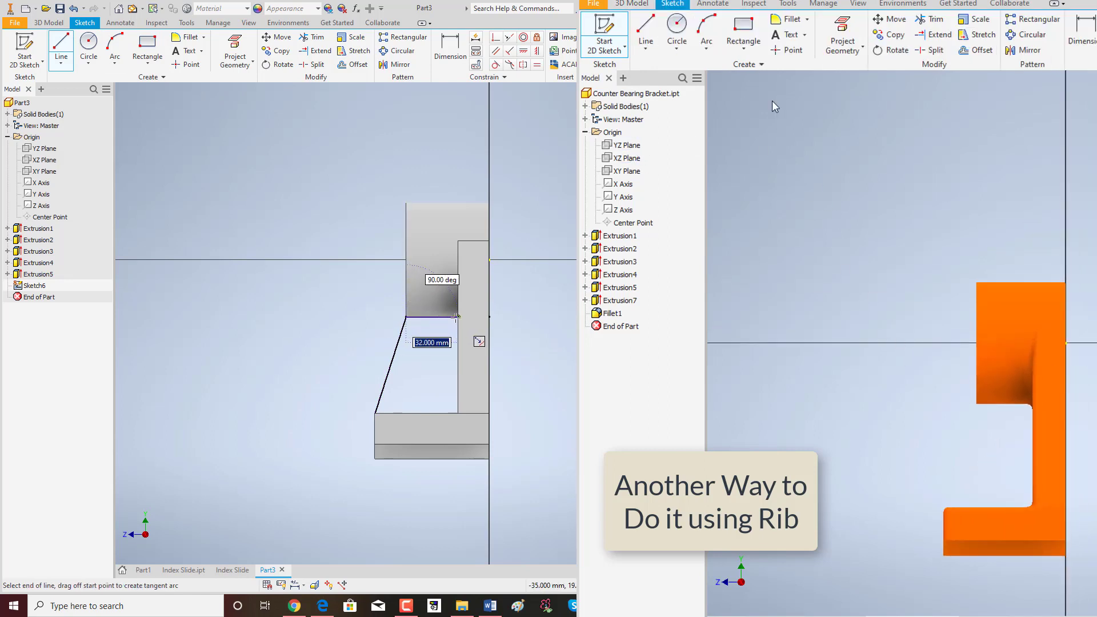
key(l)
scroll(931, 551, down, 3)
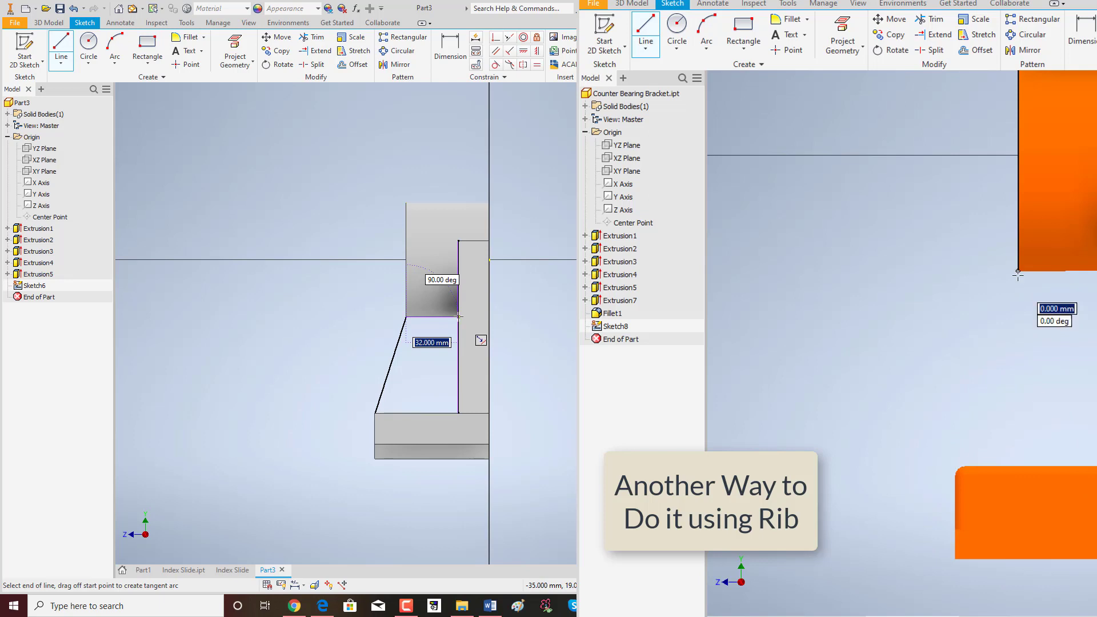
click(457, 316)
click(1017, 271)
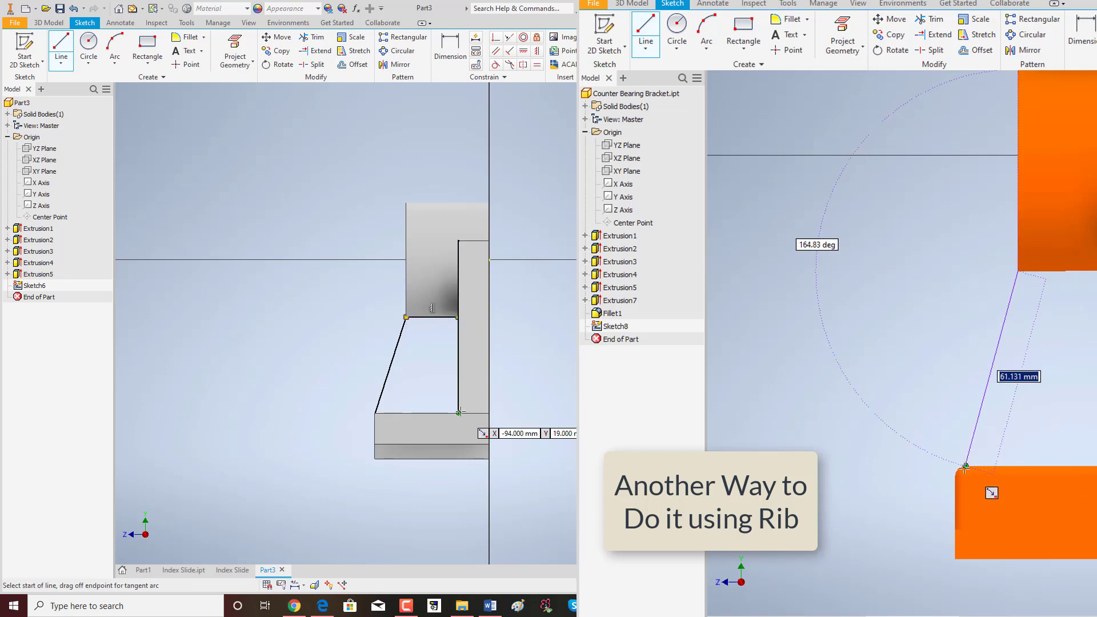
click(375, 412)
right_click(554, 293)
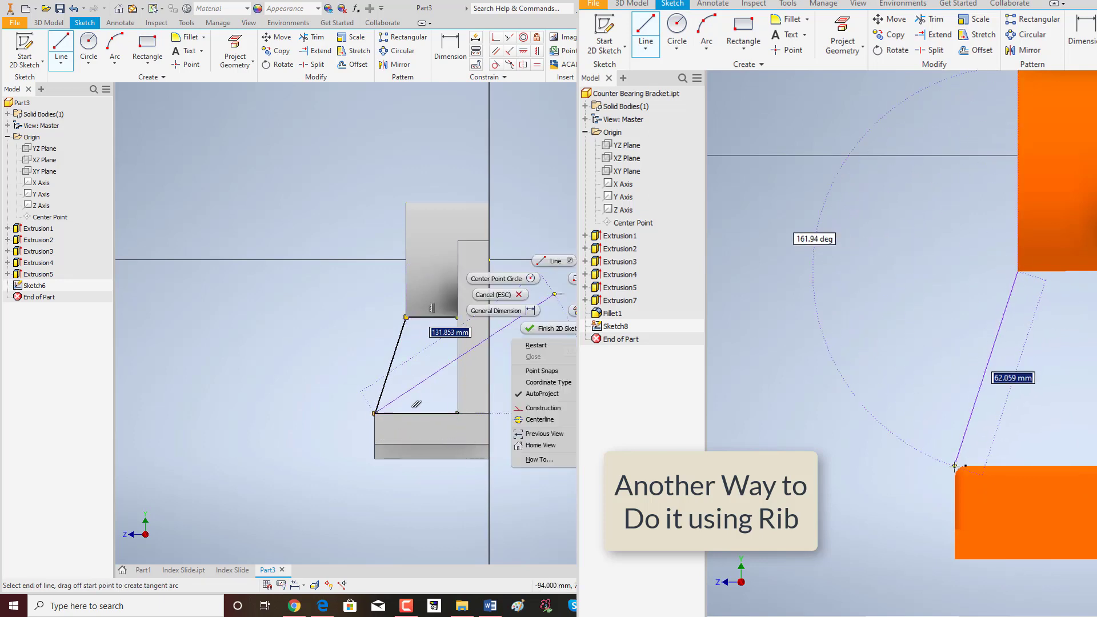
key(Escape)
Step: Draw a vertical line from under the boss down to the base
shift+middle_drag(421, 338, 451, 347)
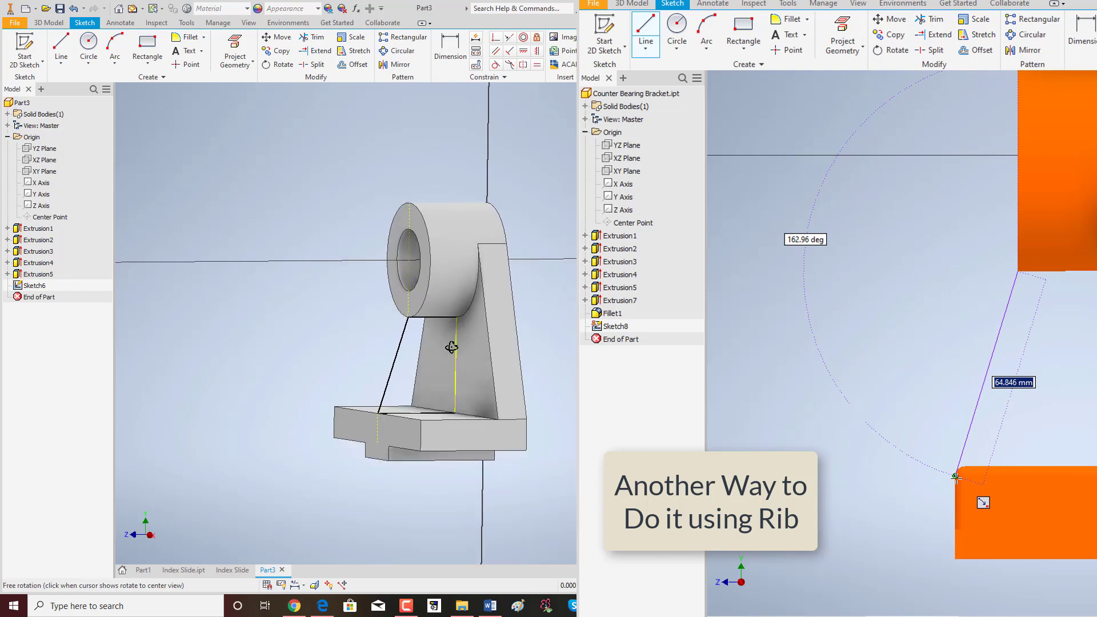
click(956, 477)
right_click(931, 389)
click(931, 357)
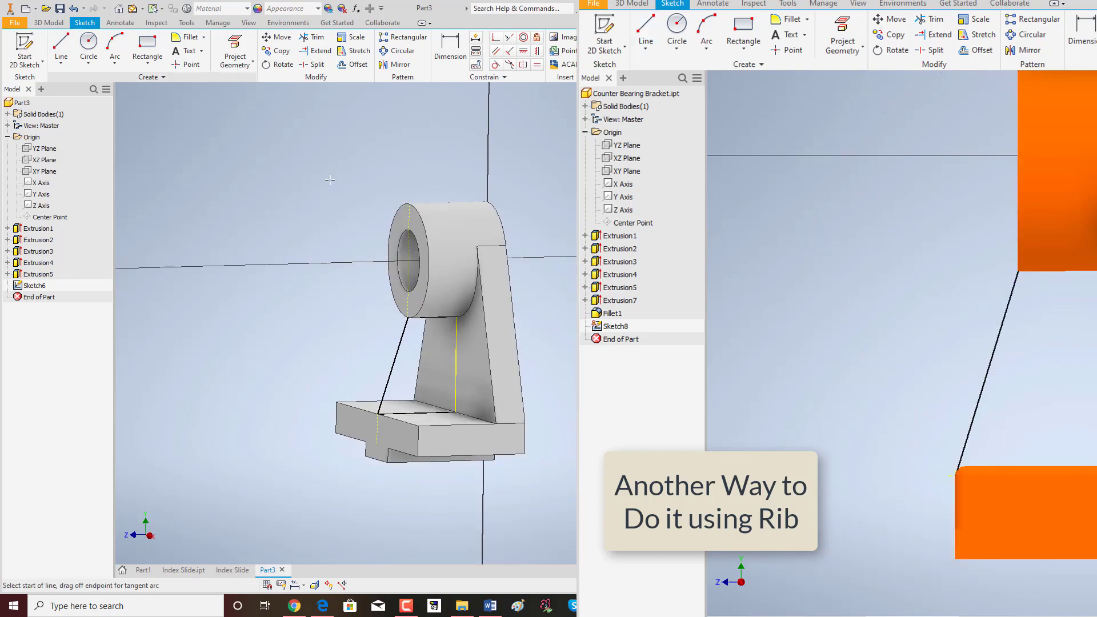
click(457, 240)
click(457, 316)
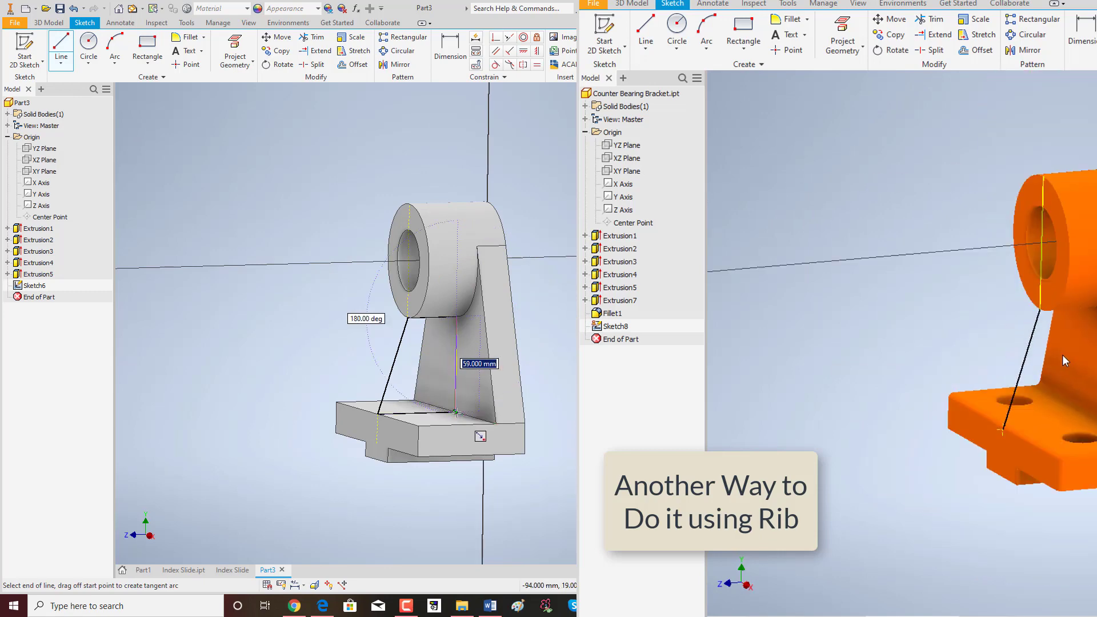
click(455, 412)
key(Escape)
Step: Finish the rib sketch
scroll(464, 347, down, 3)
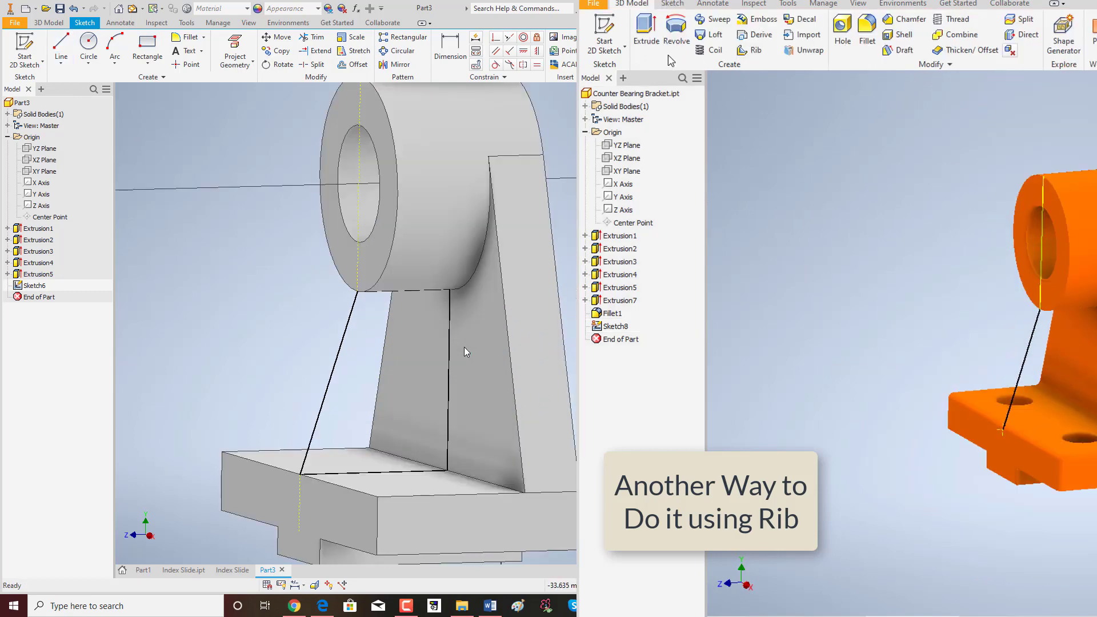
scroll(449, 296, down, 2)
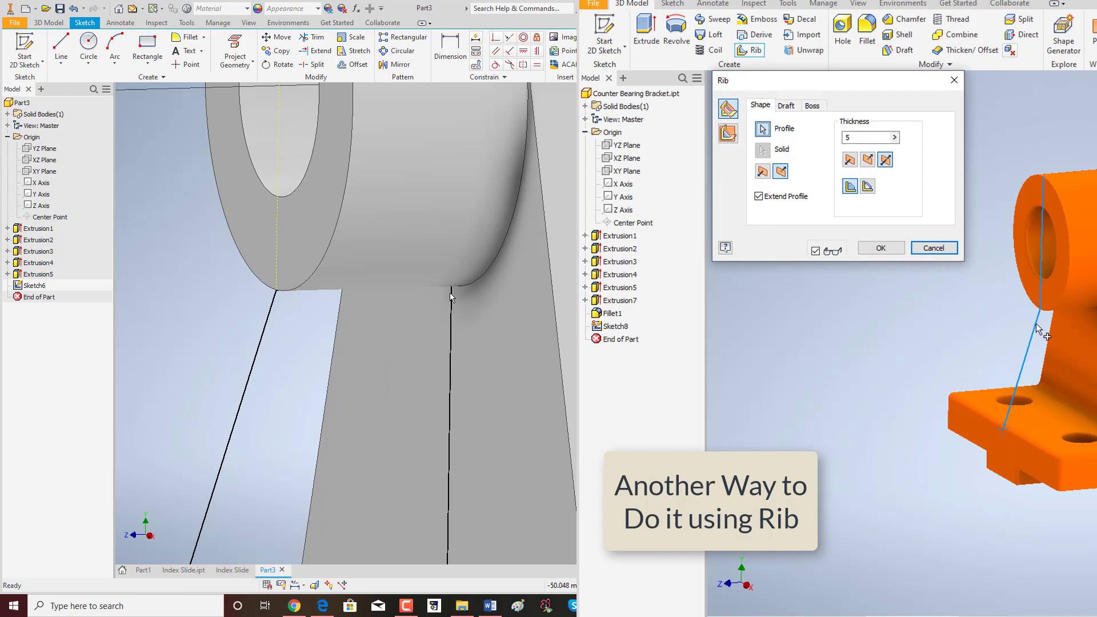
scroll(452, 299, up, 2)
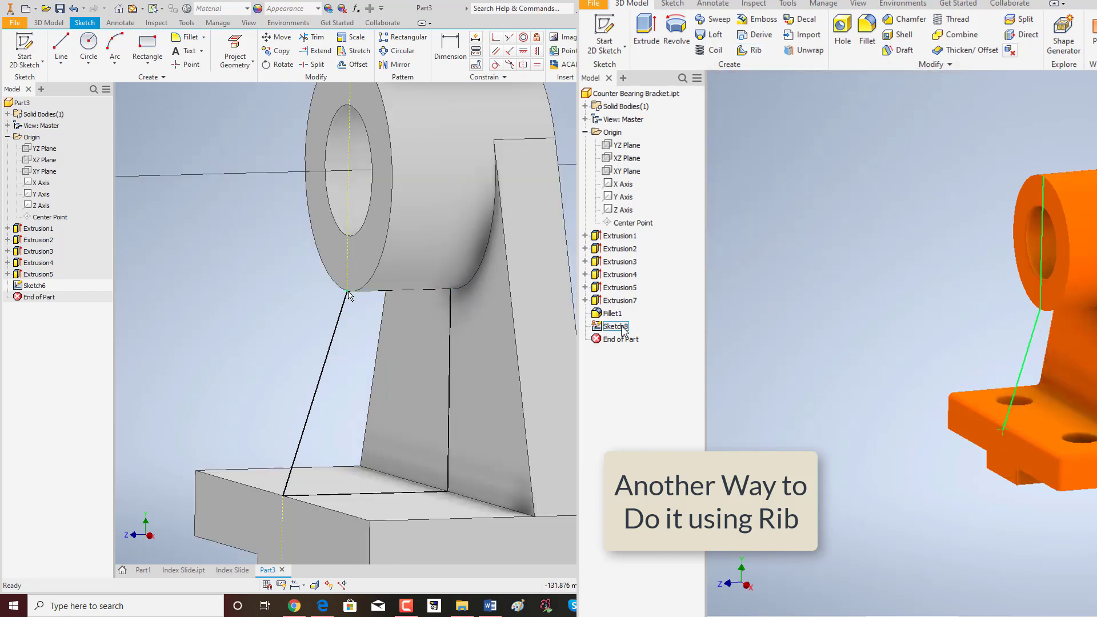
scroll(444, 293, down, 2)
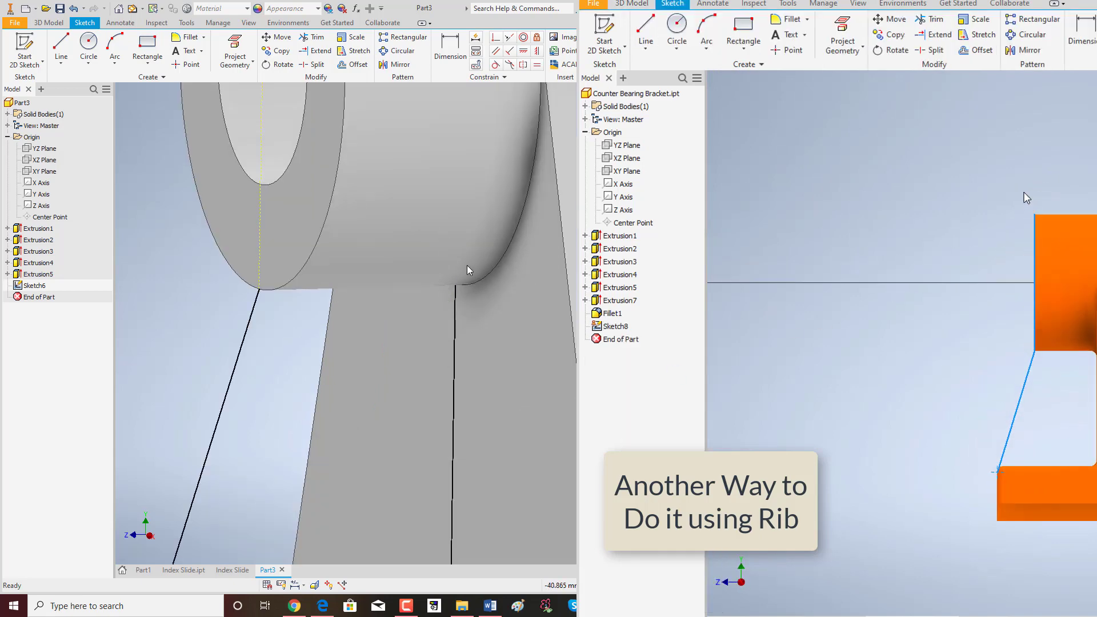
scroll(467, 270, up, 5)
click(49, 23)
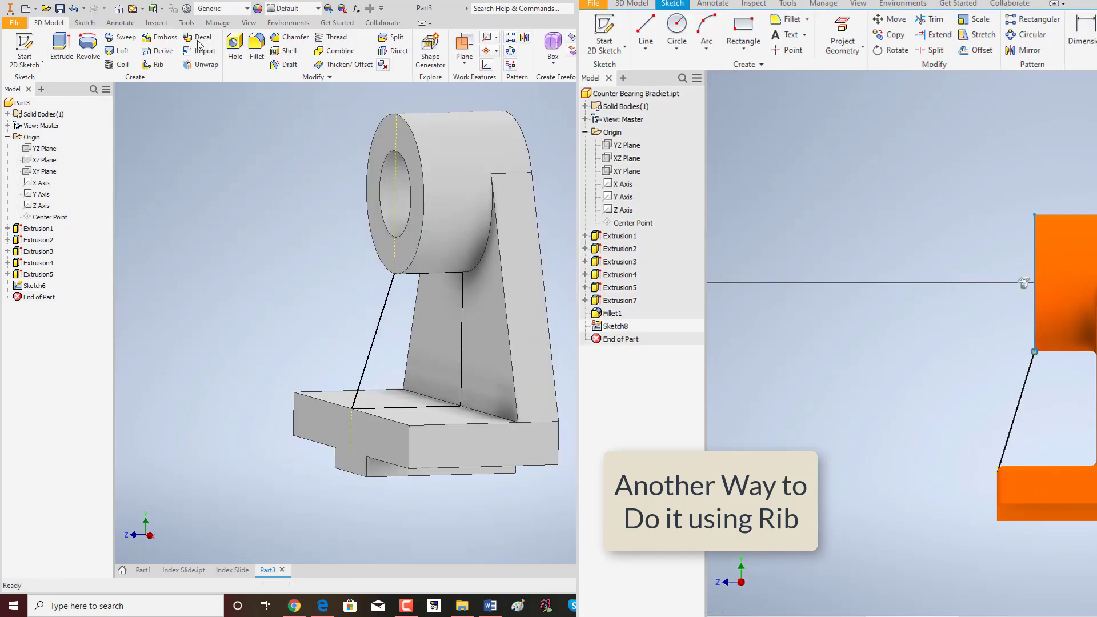
Step: Extrude the rib profile 19 mm symmetrically in both directions
click(62, 41)
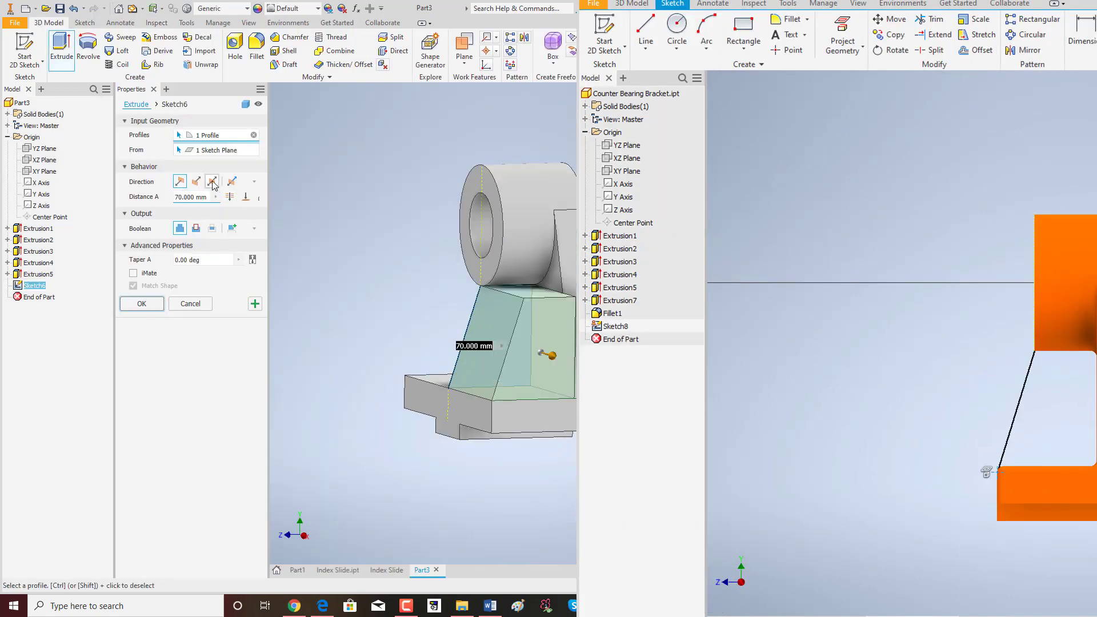
click(213, 182)
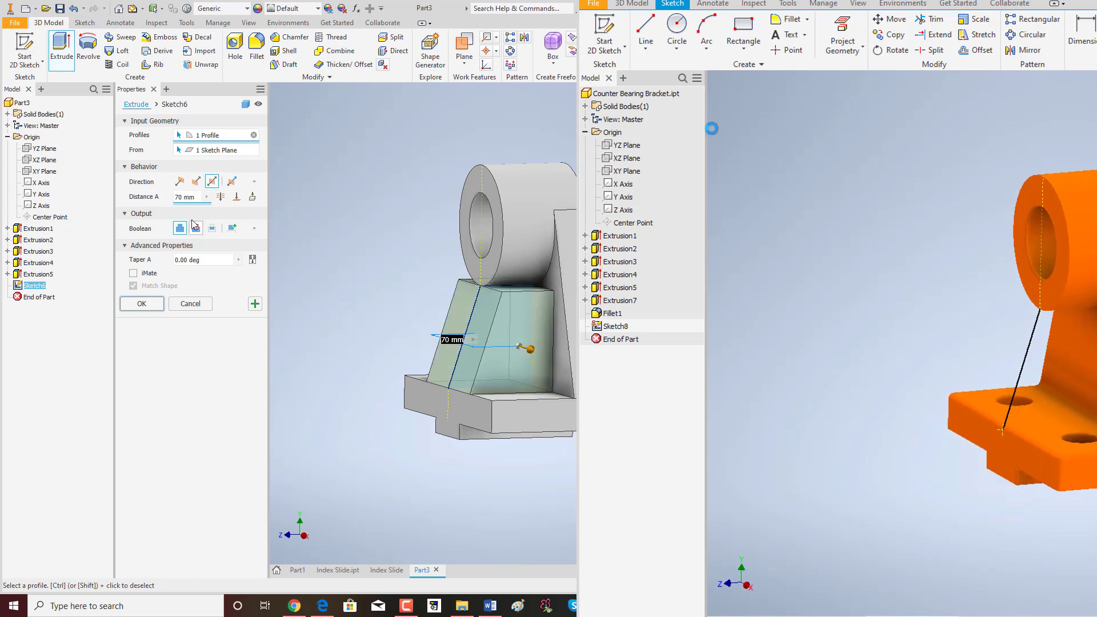
click(212, 198)
text(1)
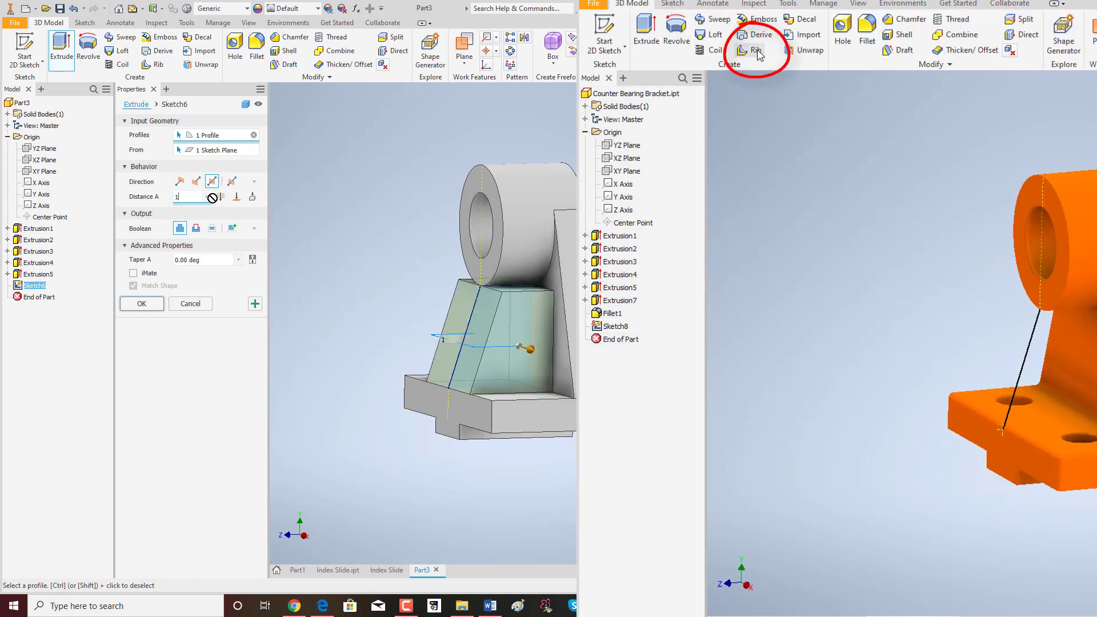
text(9)
click(147, 312)
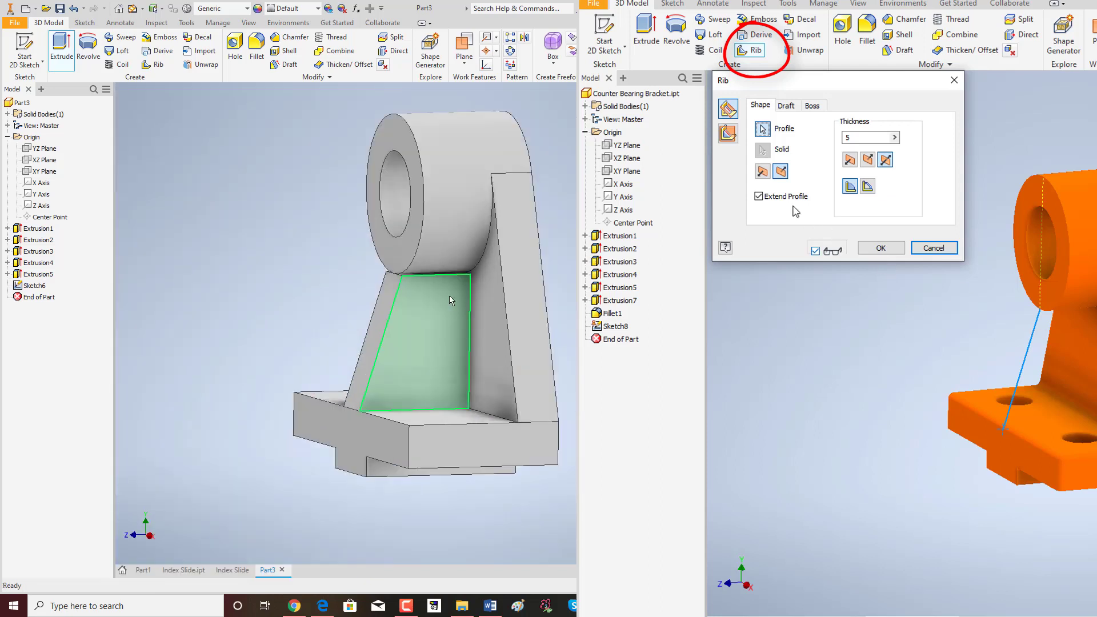
scroll(403, 272, down, 5)
scroll(465, 276, down, 2)
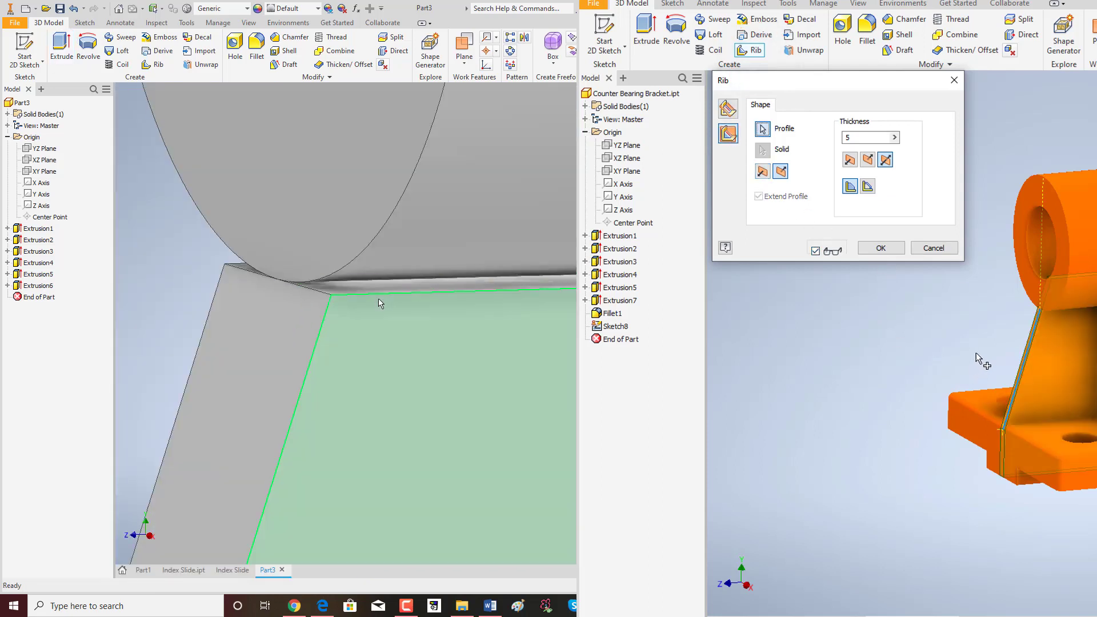
scroll(369, 290, up, 2)
scroll(431, 294, up, 1)
scroll(322, 282, down, 3)
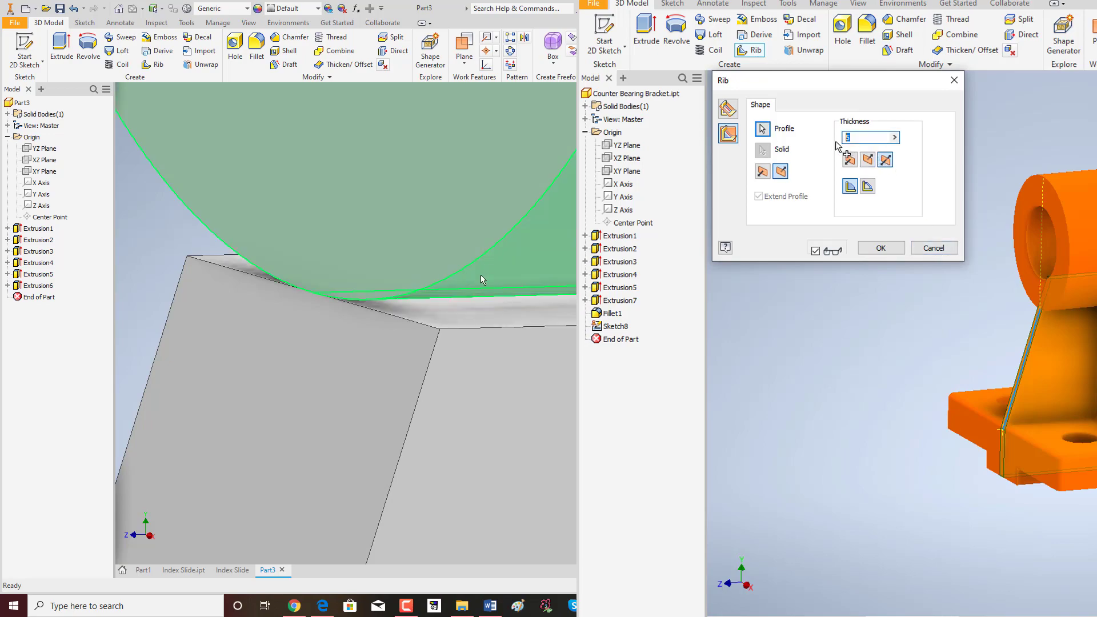
scroll(423, 279, up, 4)
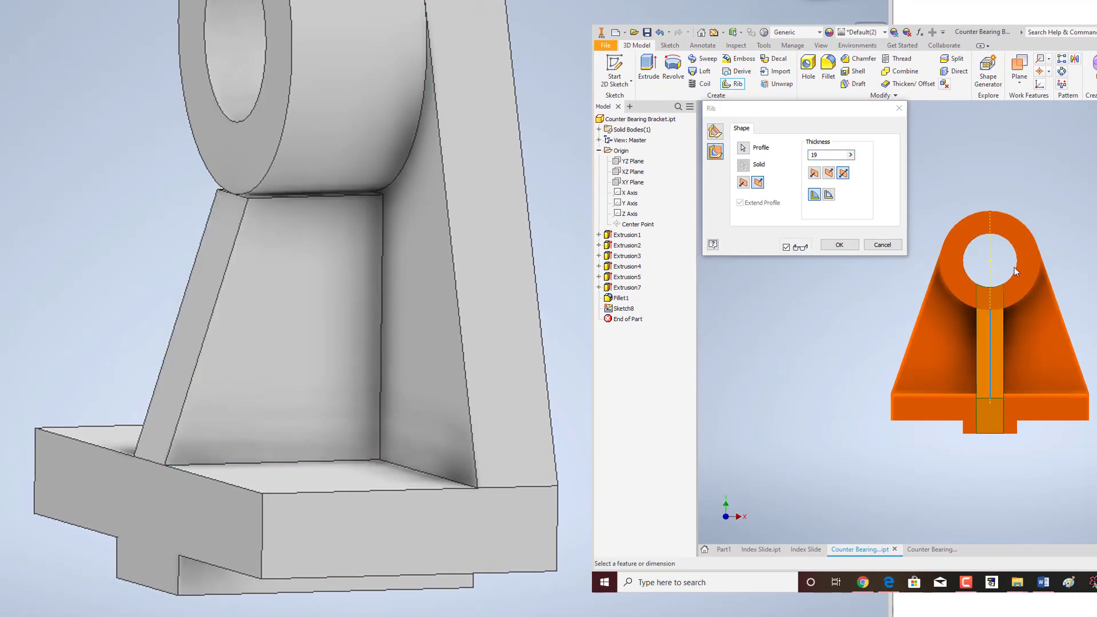
Step: Reopen Sketch6 for editing through Edit Sketch on Extrusion6 in the browser
click(842, 247)
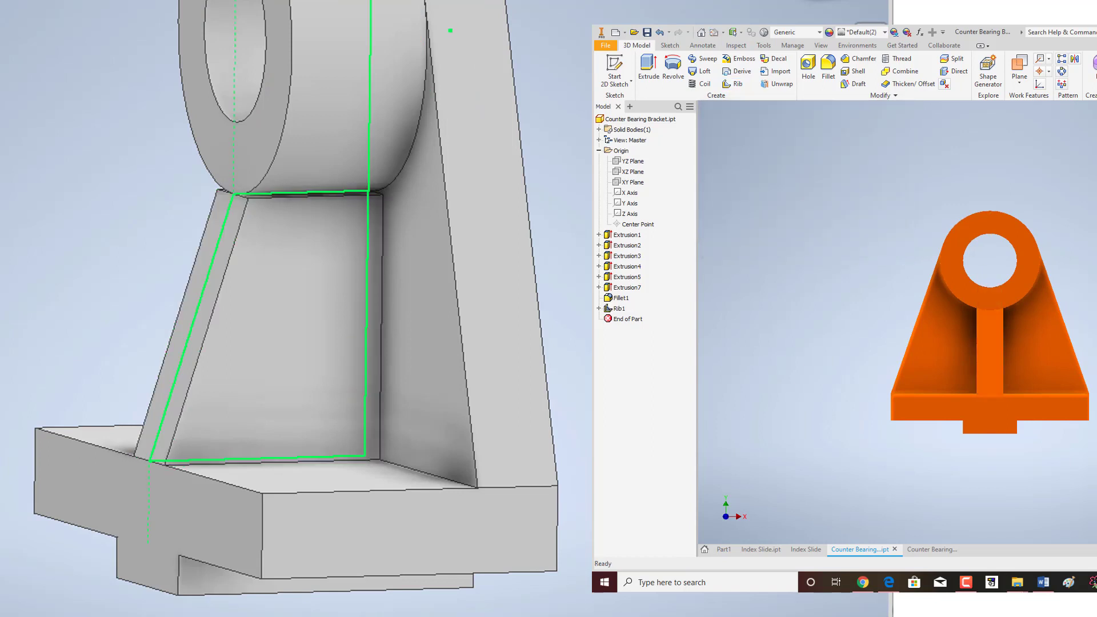
shift+middle_drag(971, 320, 894, 370)
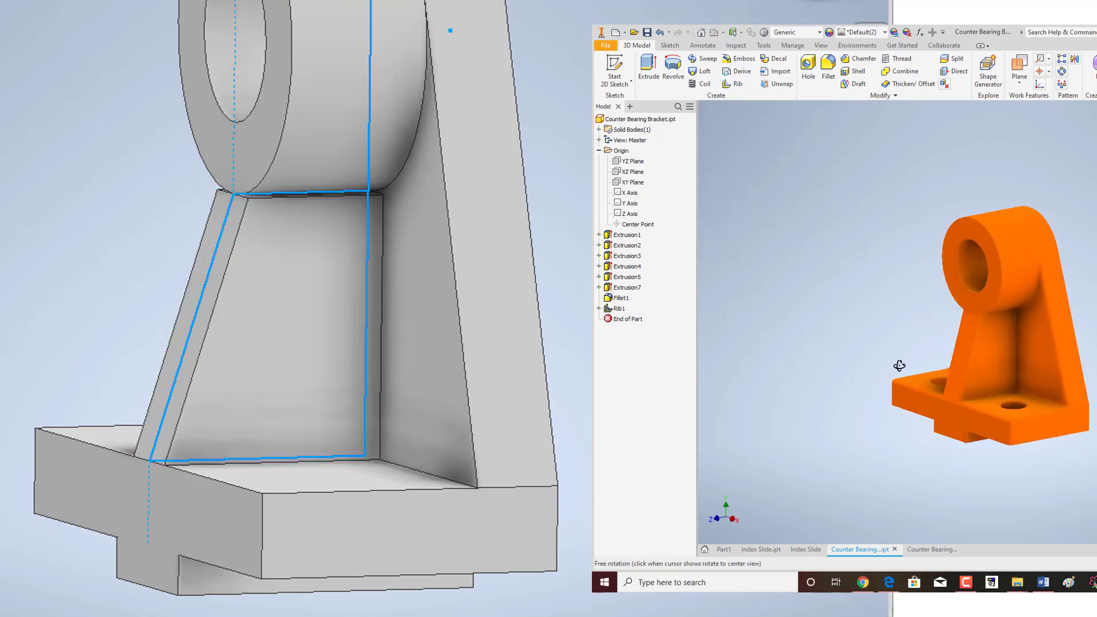
shift+middle_drag(1040, 352, 1023, 343)
scroll(1005, 257, down, 3)
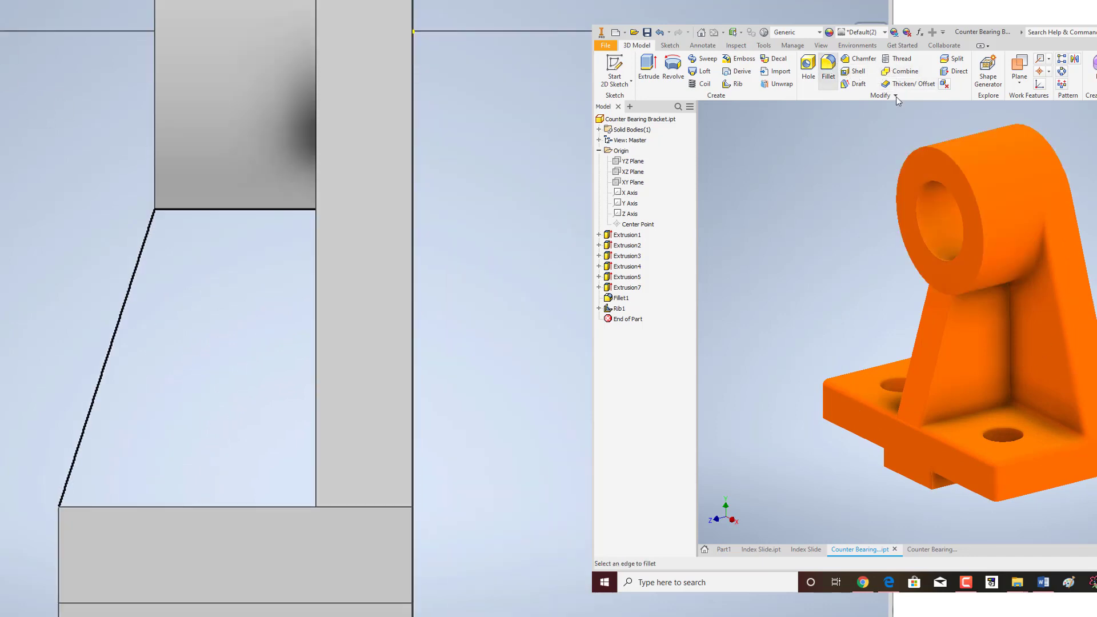
click(1011, 343)
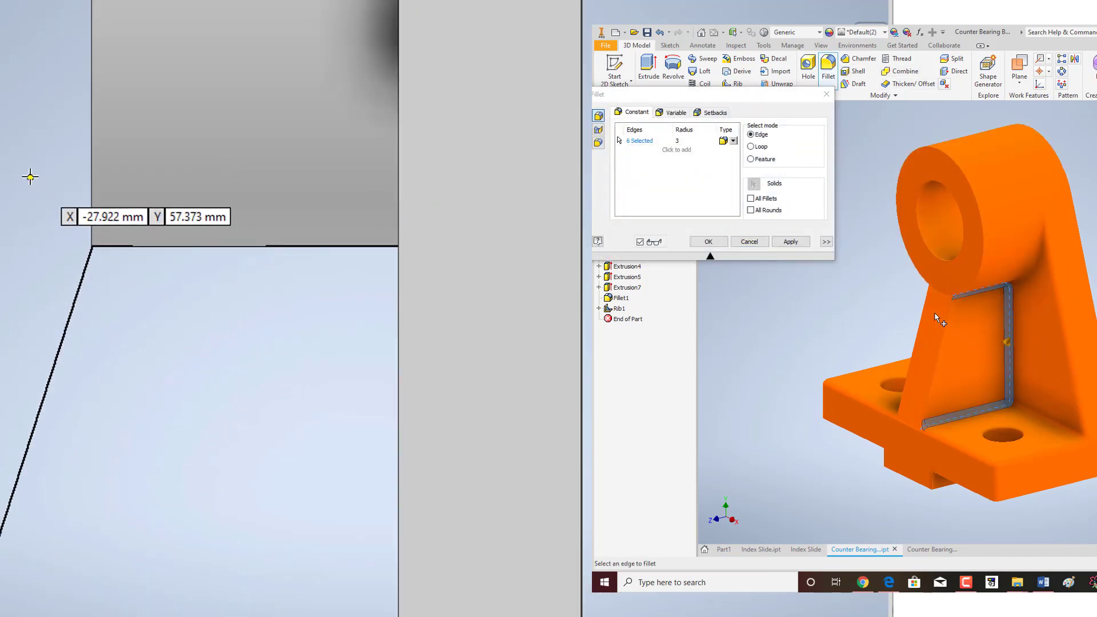
click(987, 312)
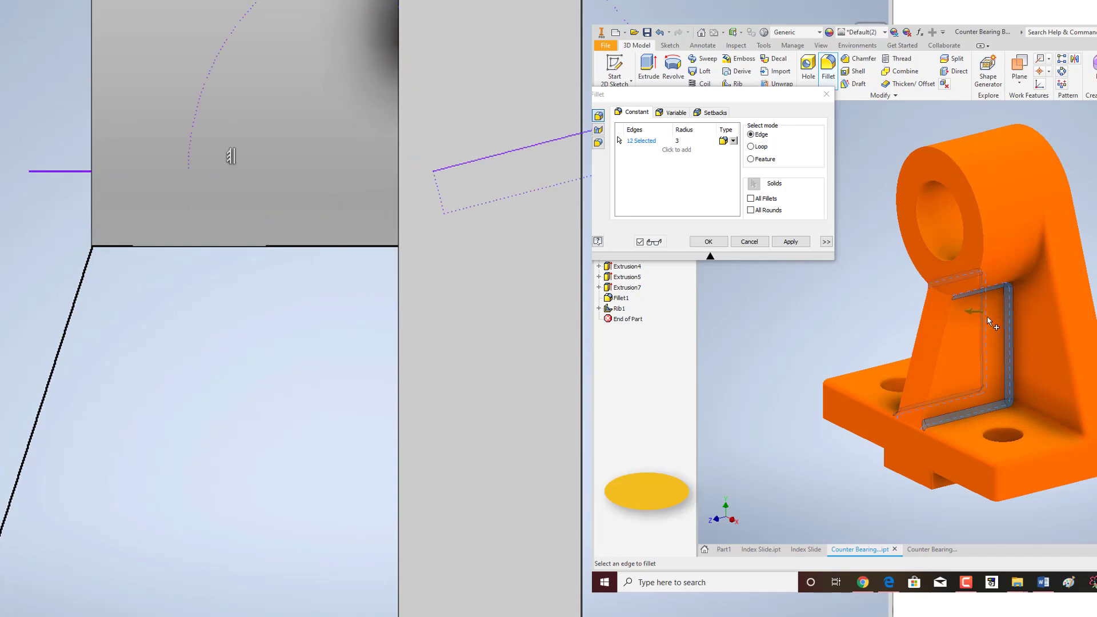
click(943, 345)
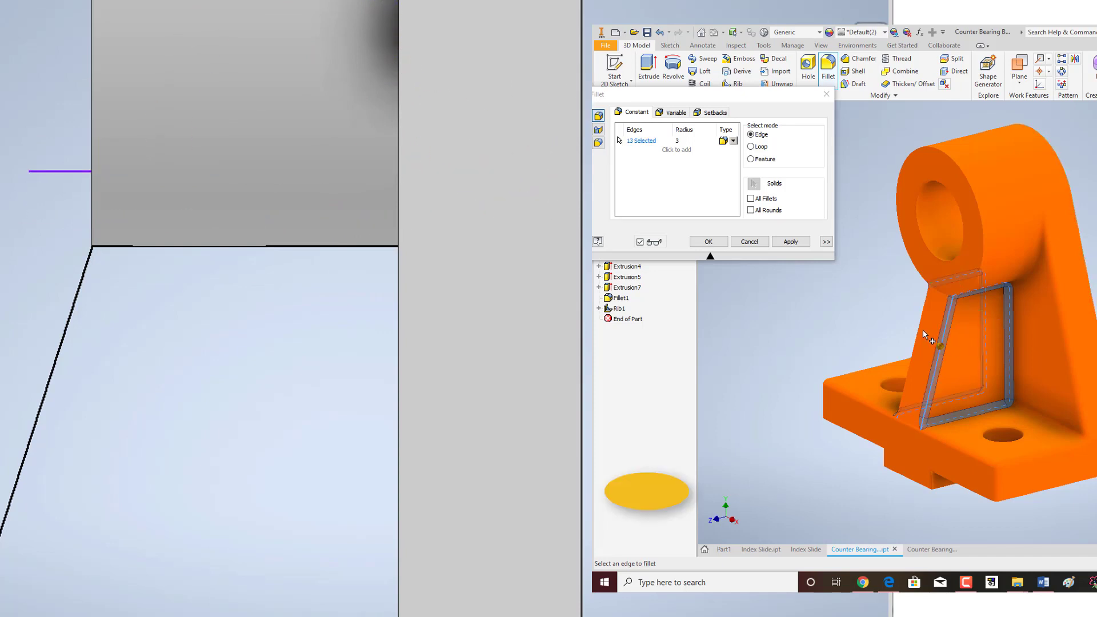
click(920, 320)
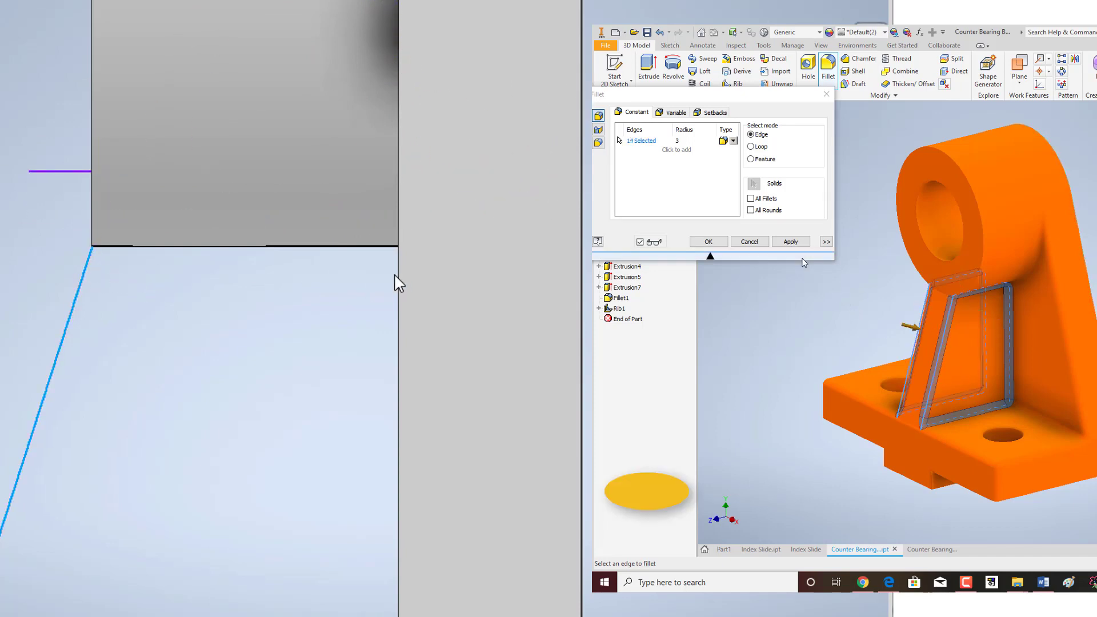
click(789, 243)
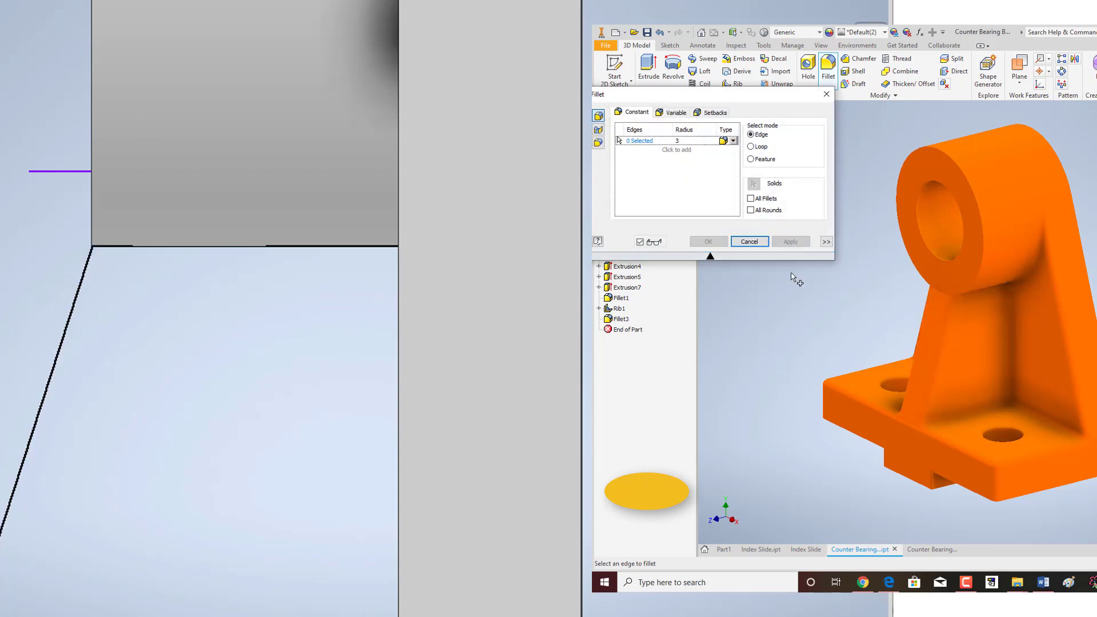
click(762, 242)
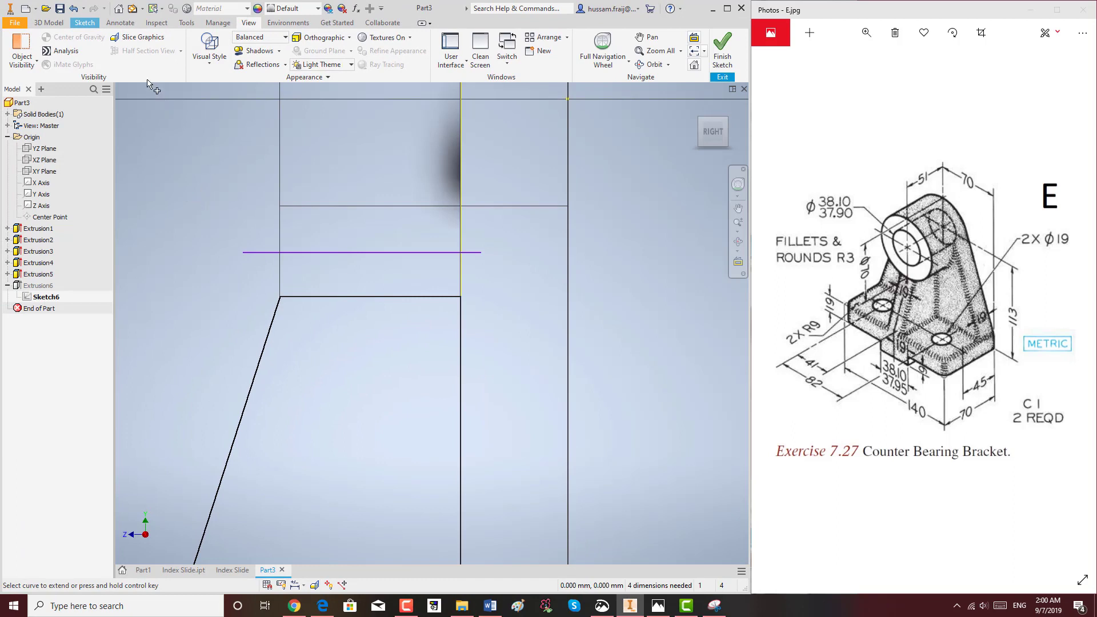
Step: Draw a short slanted line and a vertical line up to the reference line in Sketch6
click(85, 23)
click(61, 48)
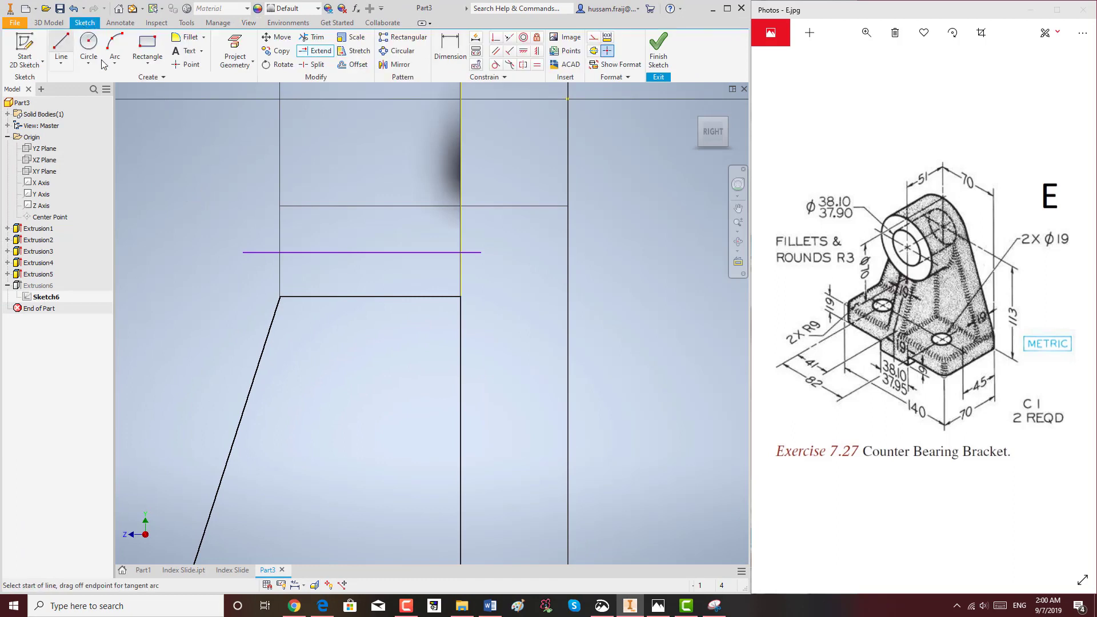
click(280, 296)
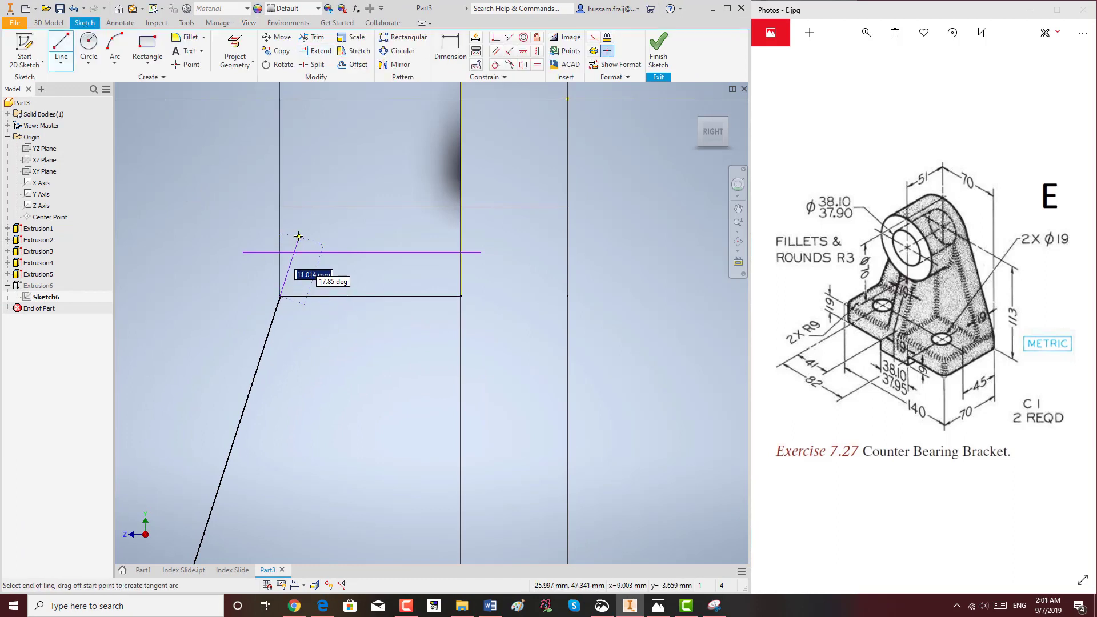
click(299, 233)
key(Escape)
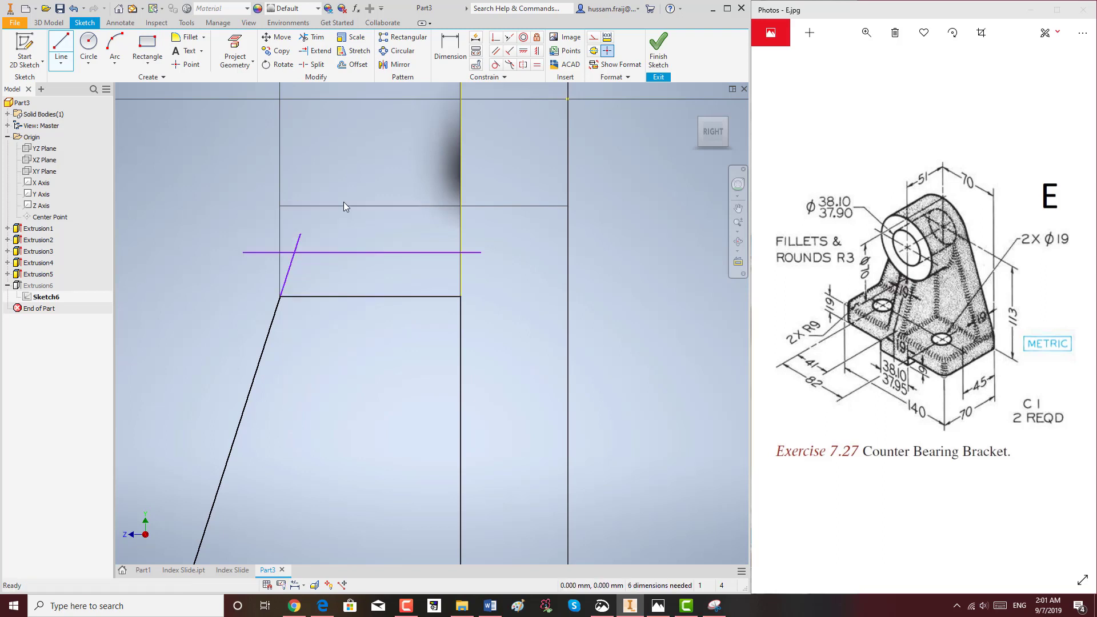
click(63, 46)
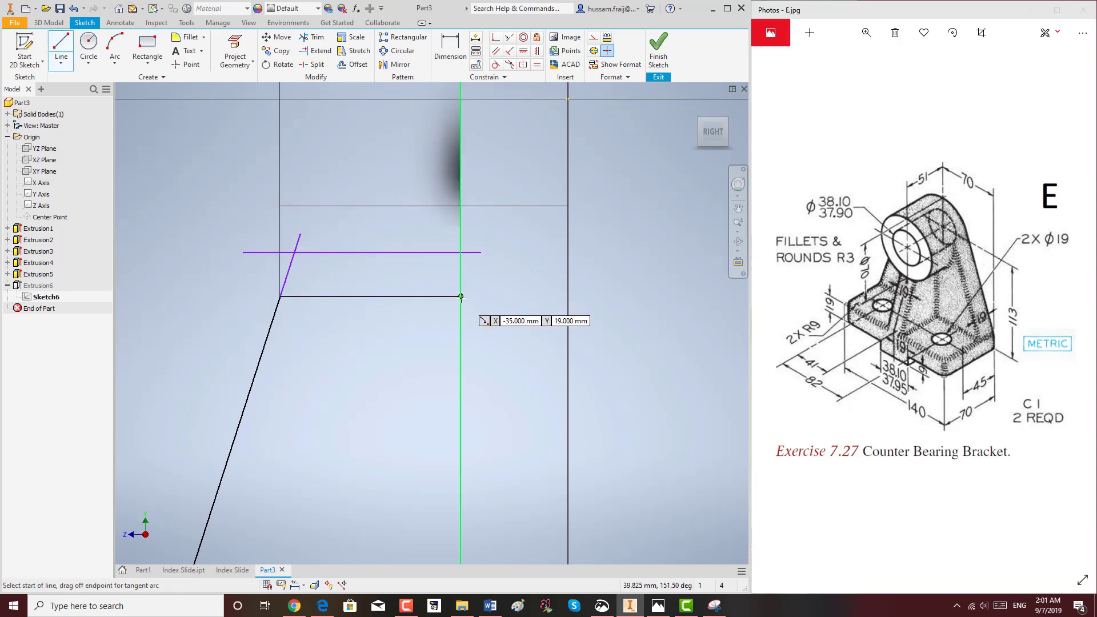
click(461, 294)
click(461, 238)
key(Escape)
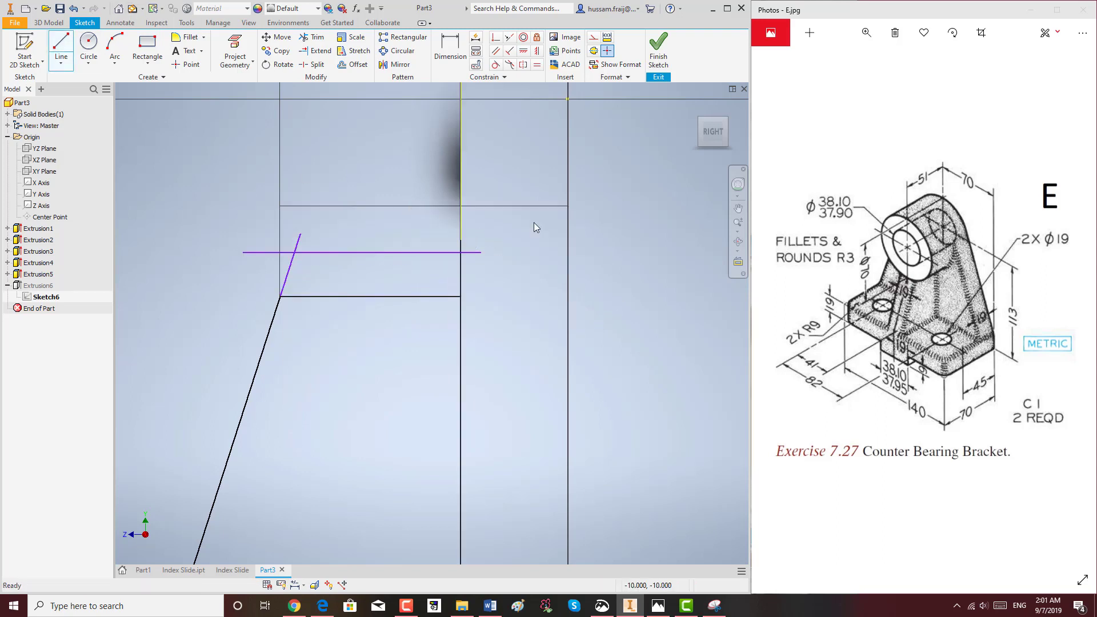
Step: Trim the leftover line overhangs to close the four-sided web profile
click(314, 37)
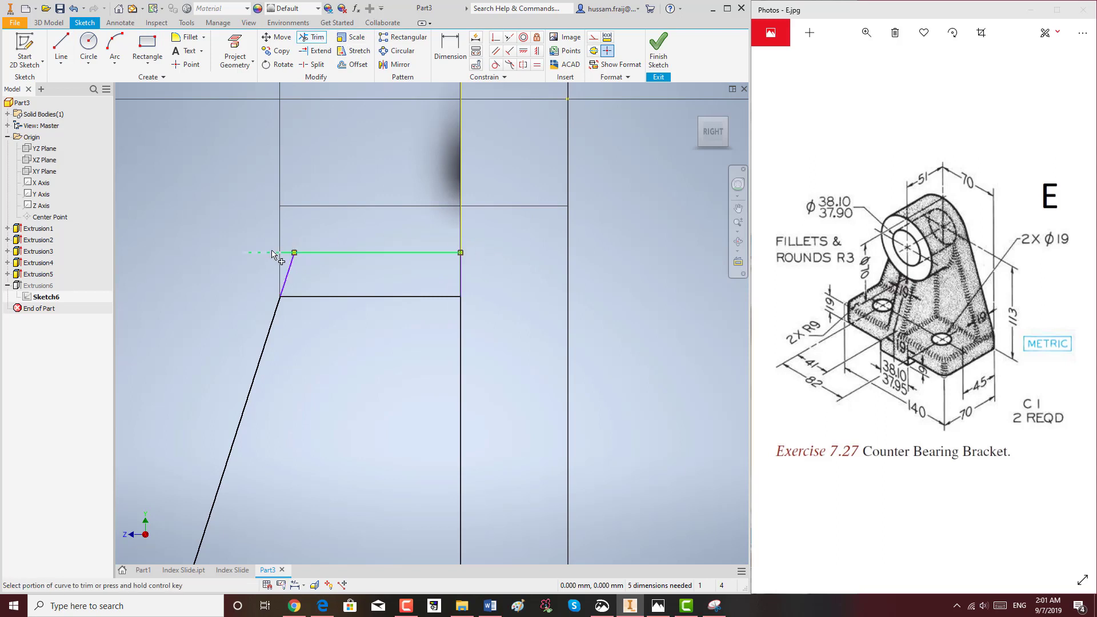
right_click(330, 277)
click(355, 280)
click(314, 40)
right_click(505, 239)
click(531, 261)
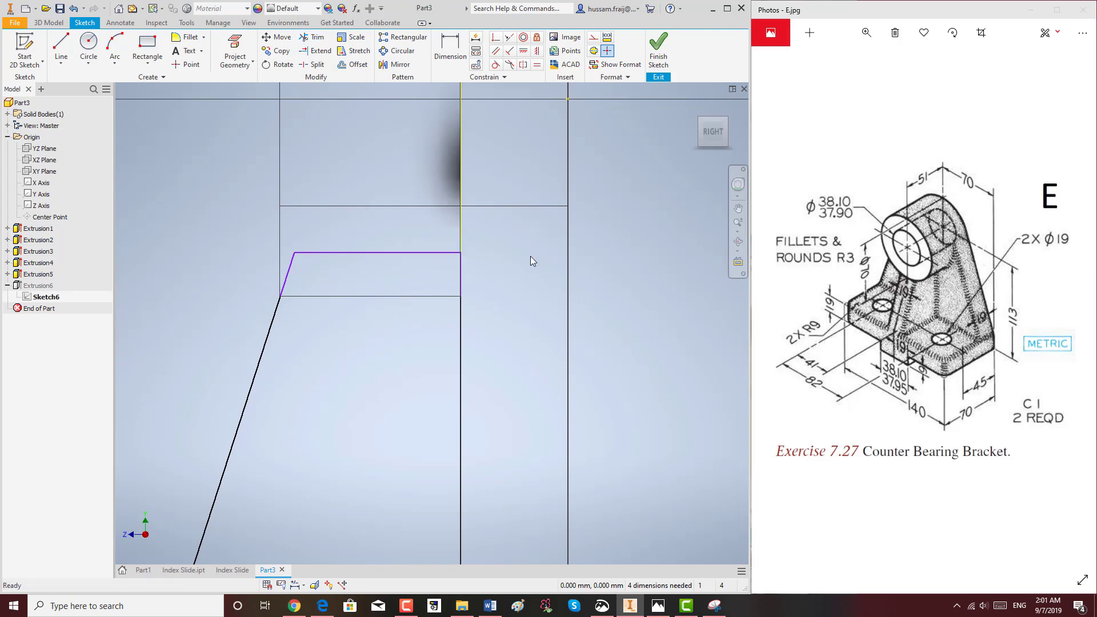
click(738, 241)
drag(363, 321, 419, 351)
Step: Finish the sketch and switch the visual style to Shaded
click(658, 48)
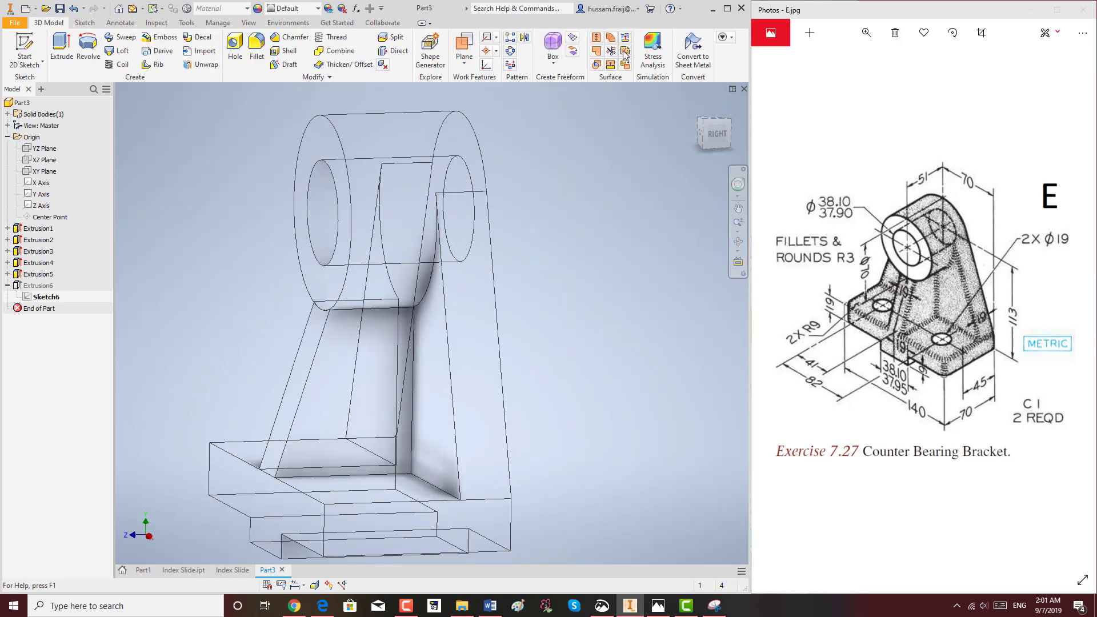
click(249, 23)
click(209, 48)
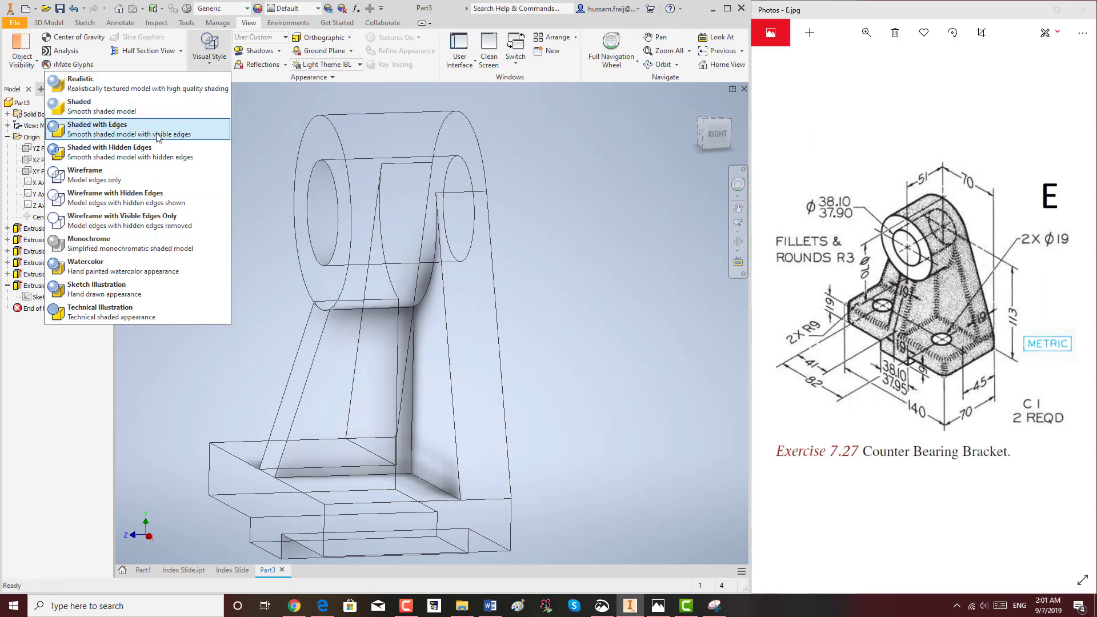
click(149, 111)
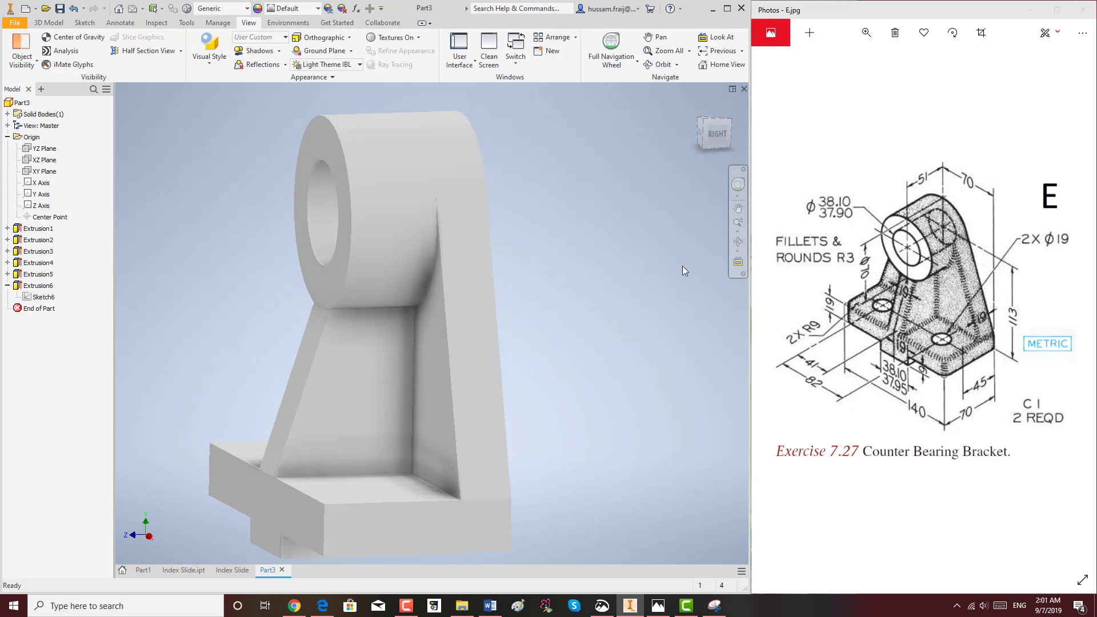
Step: Orbit and zoom around the bracket to inspect the rebuilt web
click(738, 242)
drag(354, 315, 346, 286)
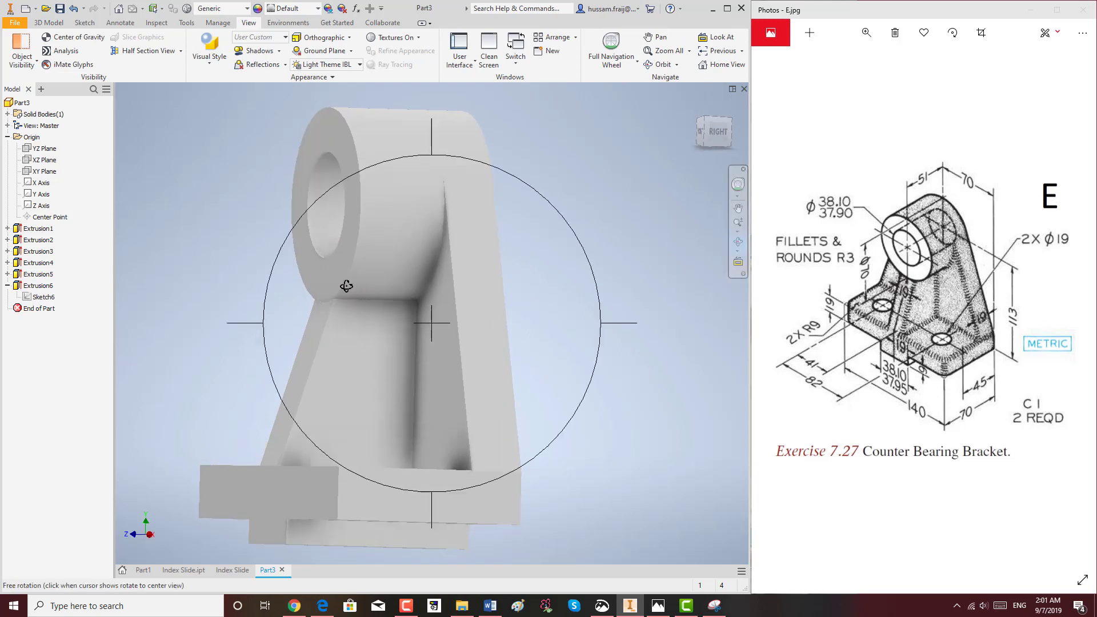
scroll(346, 285, down, 5)
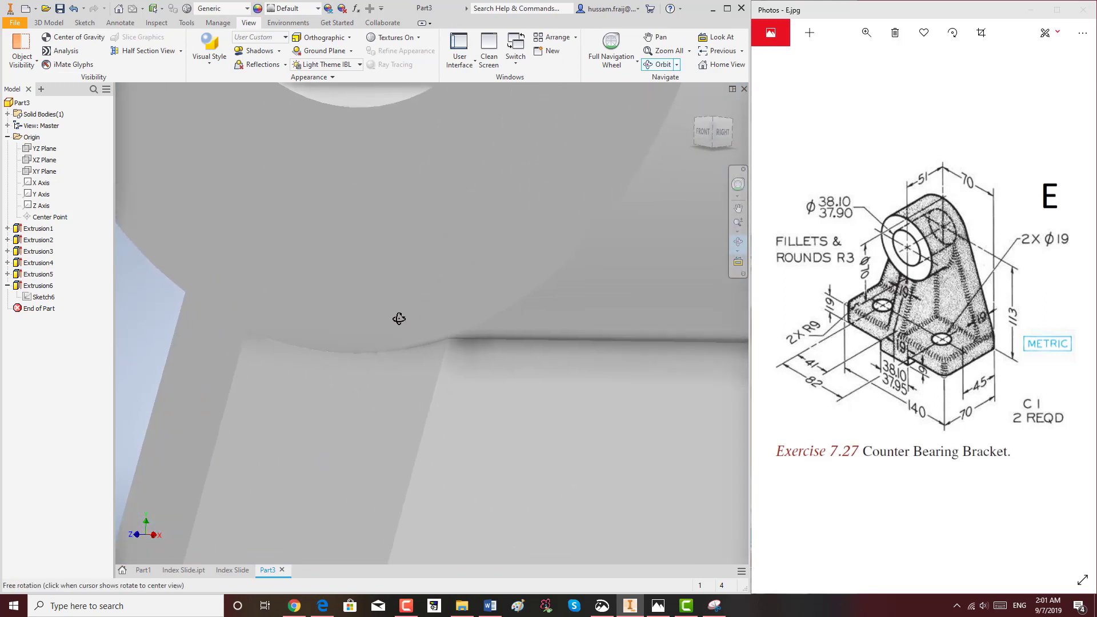
scroll(399, 318, up, 5)
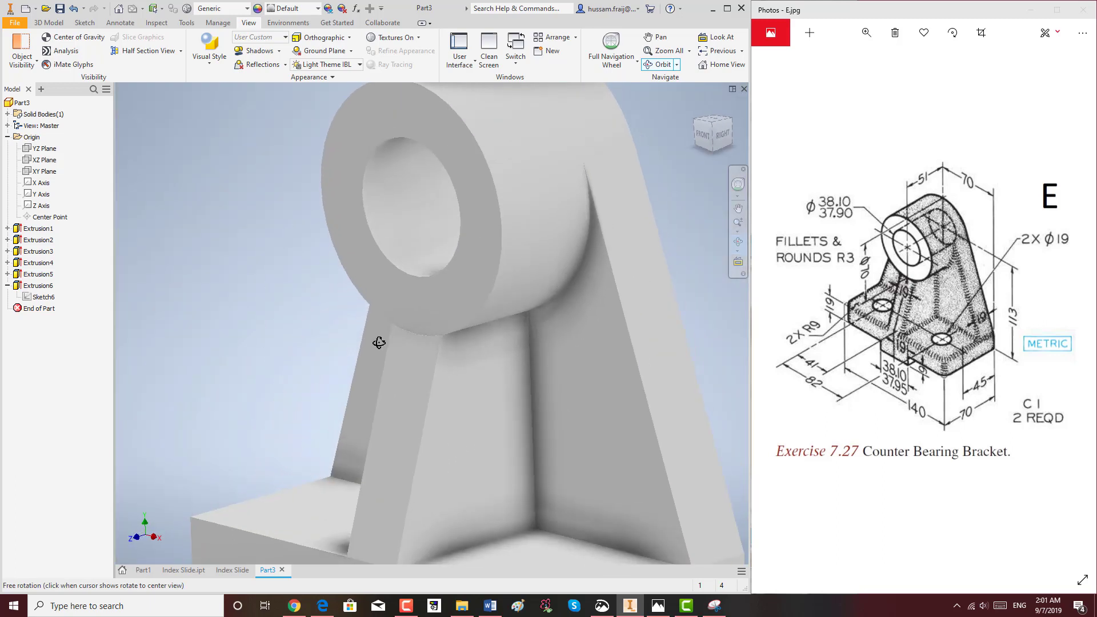
scroll(378, 342, up, 3)
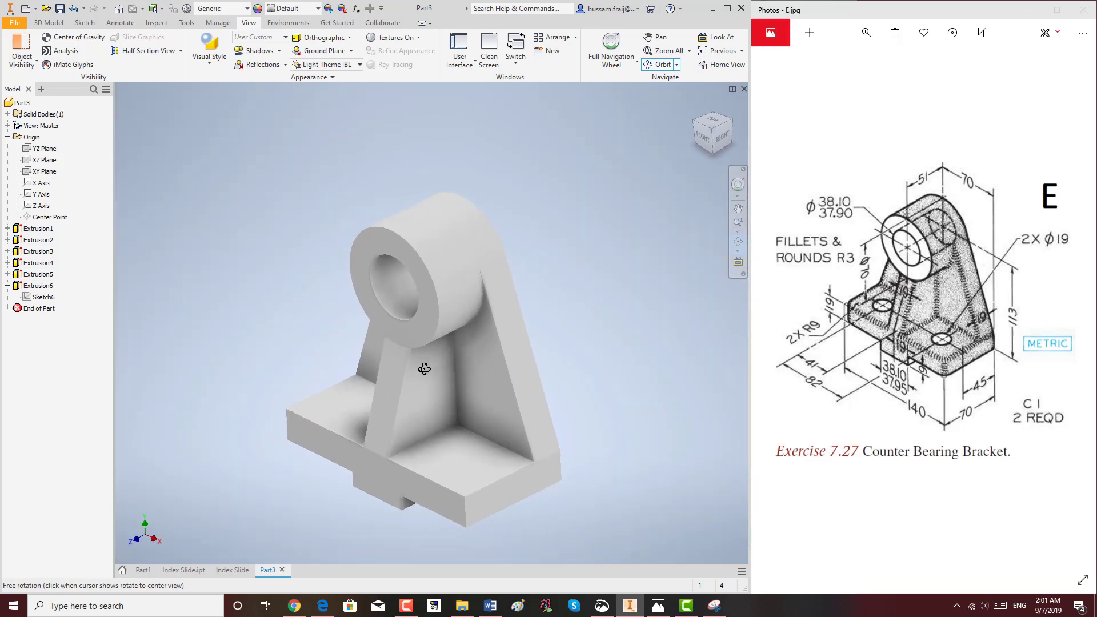
scroll(428, 360, down, 3)
scroll(437, 352, up, 2)
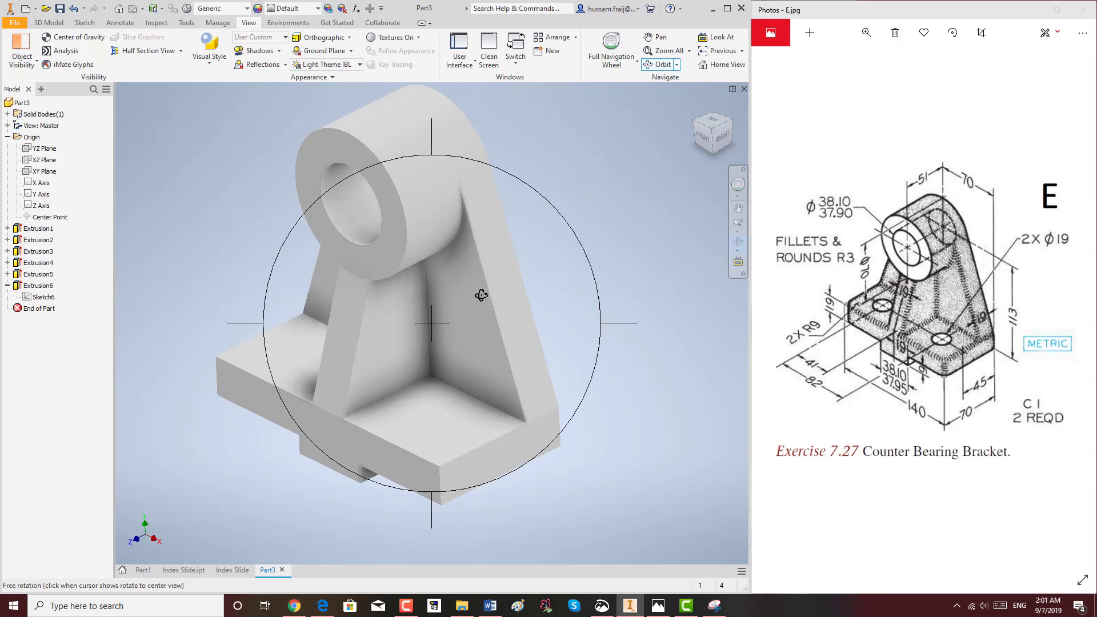
right_click(551, 184)
click(571, 197)
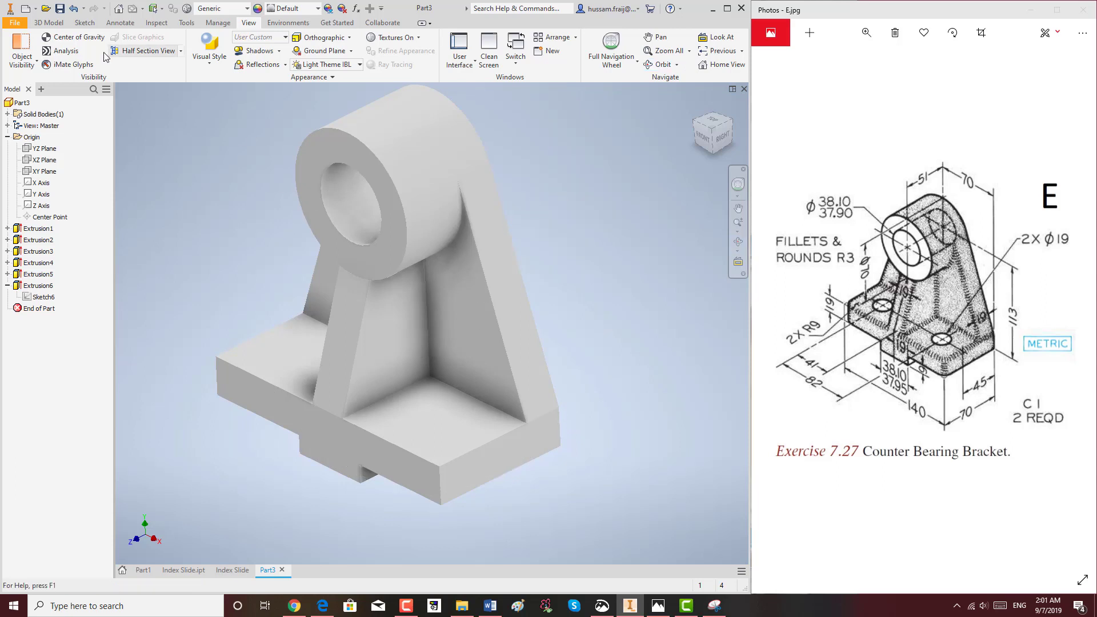
click(80, 22)
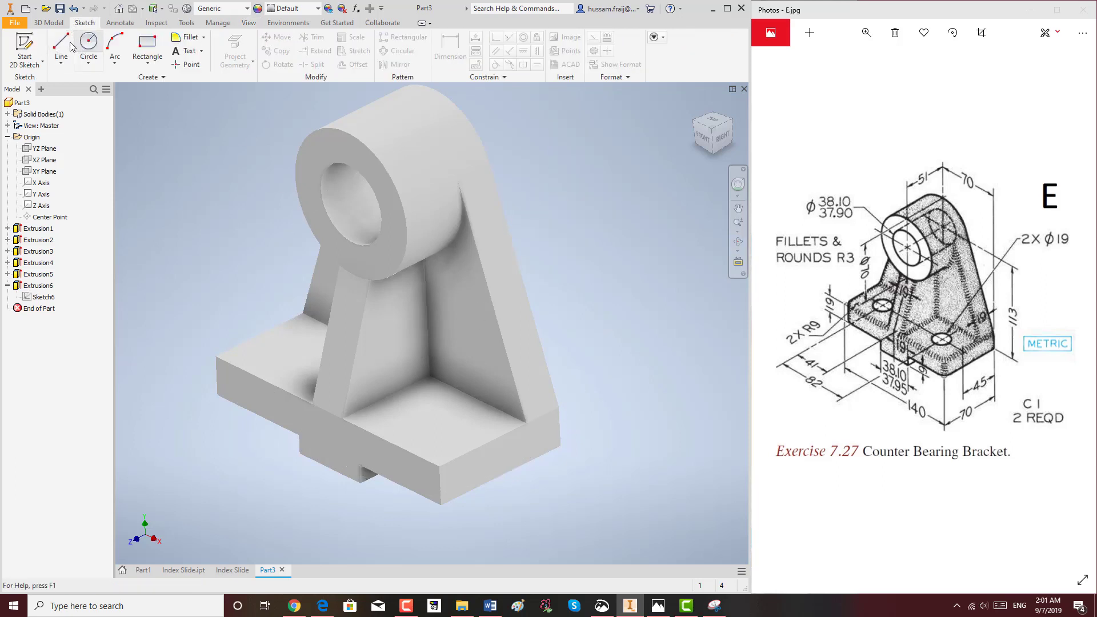
Step: Start a sketch on the base plate's face and draw a circle on its right side
click(25, 49)
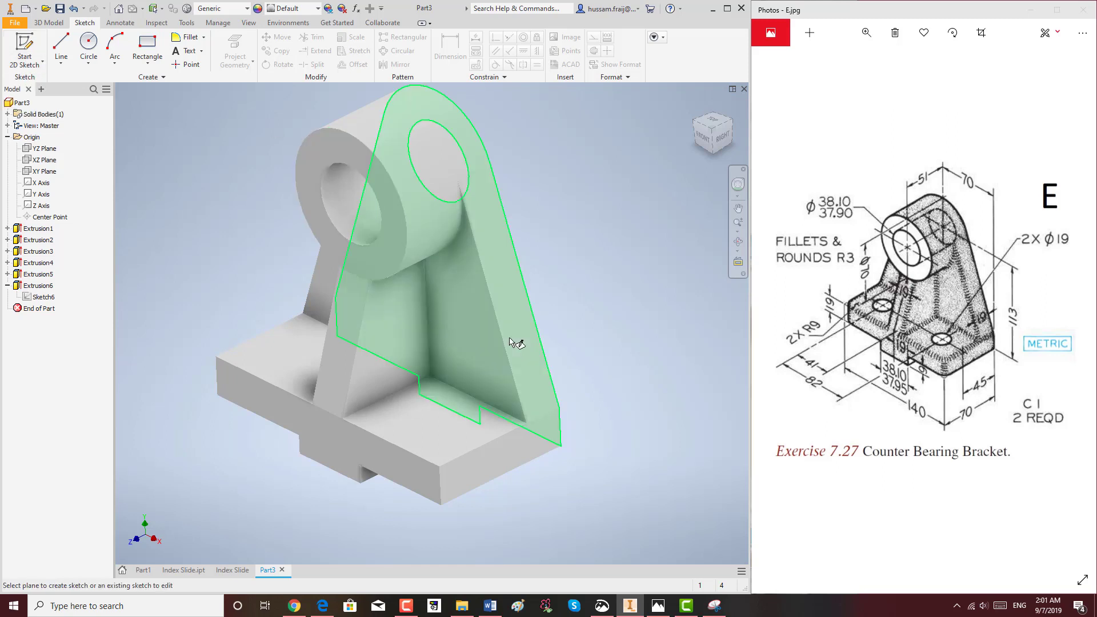
click(425, 423)
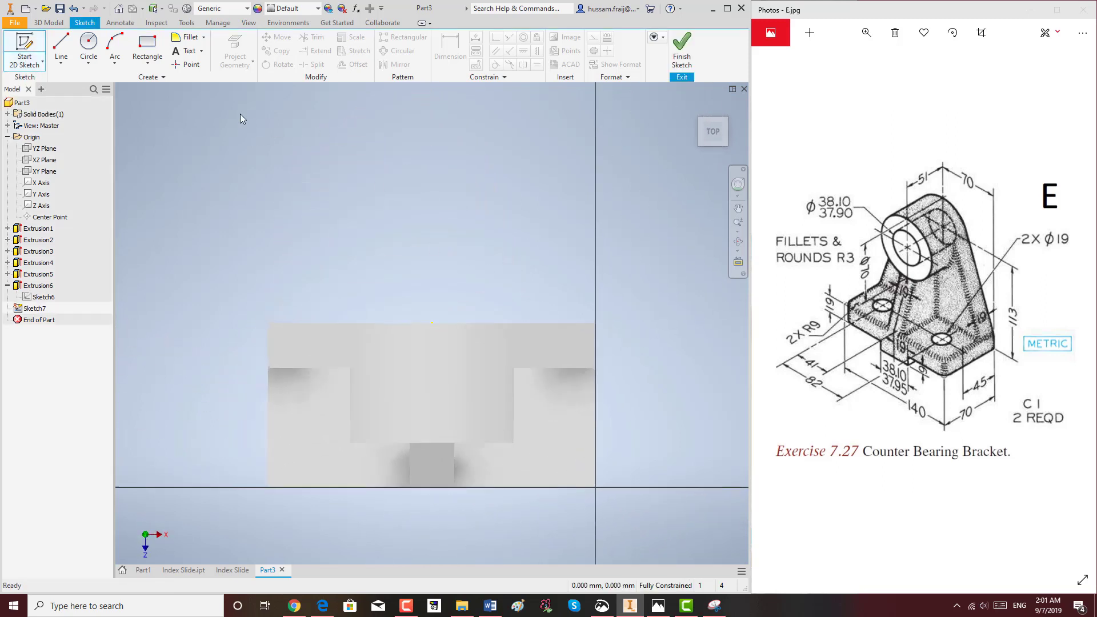
click(89, 45)
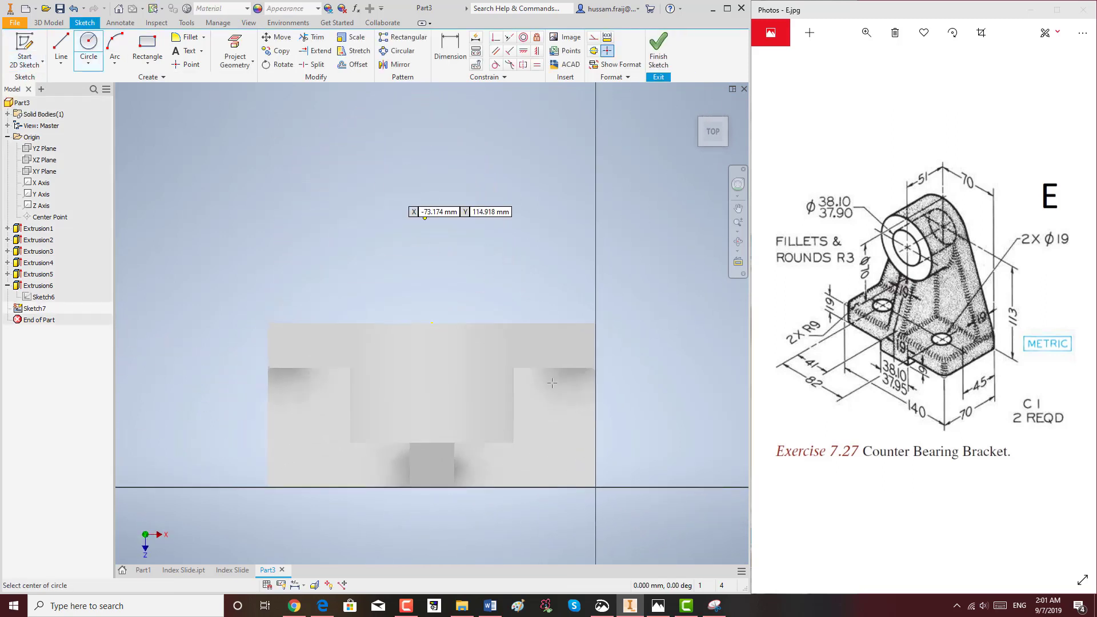
click(535, 438)
click(562, 424)
right_click(657, 400)
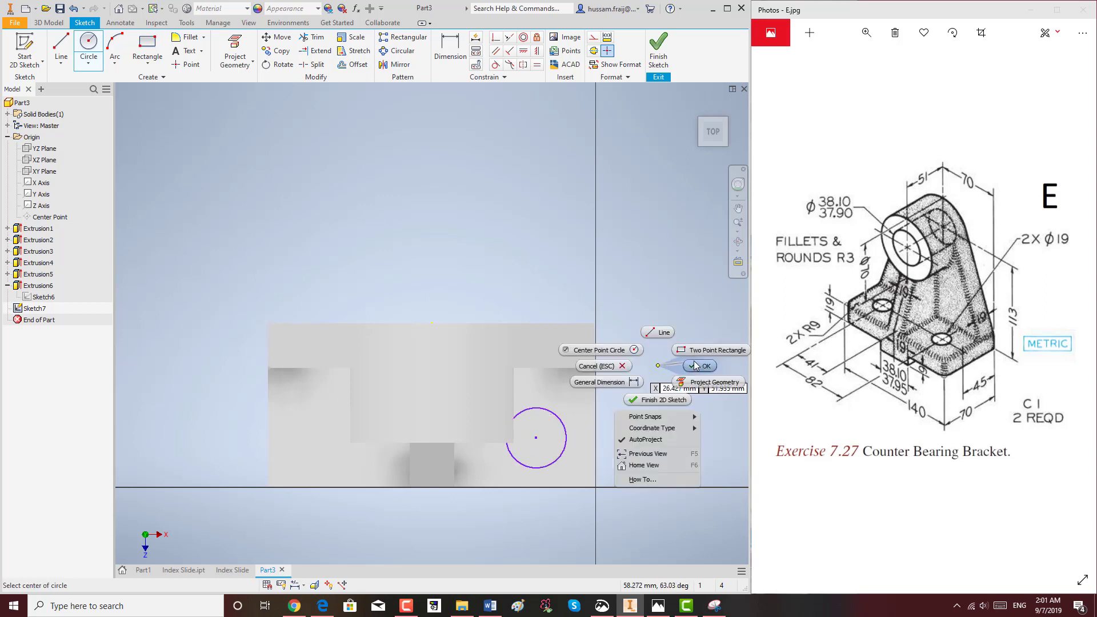
click(682, 366)
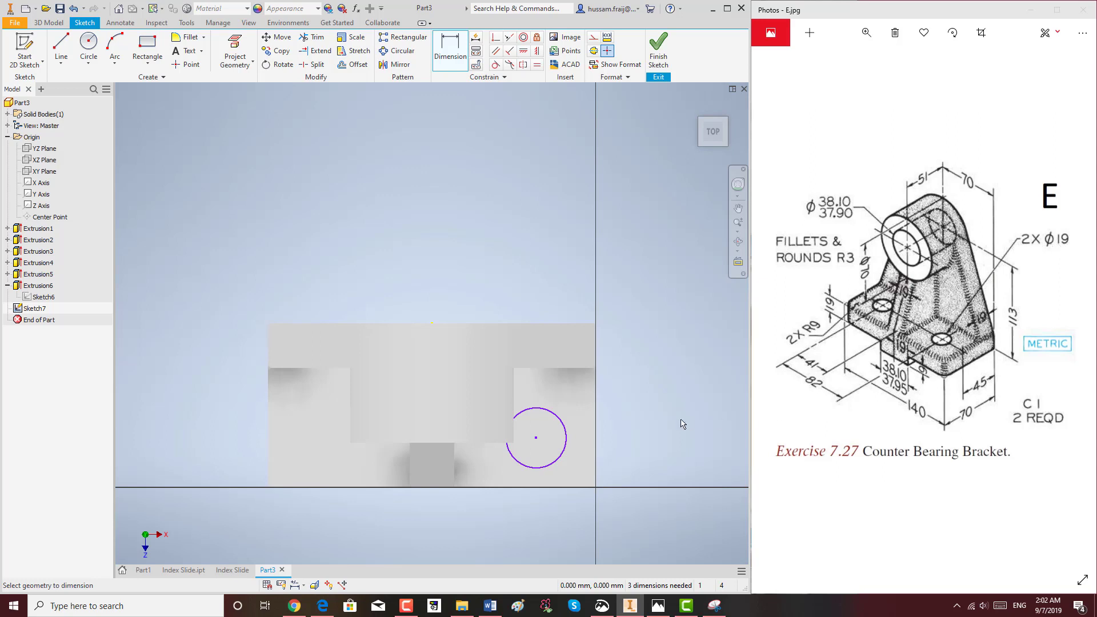
Step: Dimension the circle to a 19 mm diameter
click(634, 421)
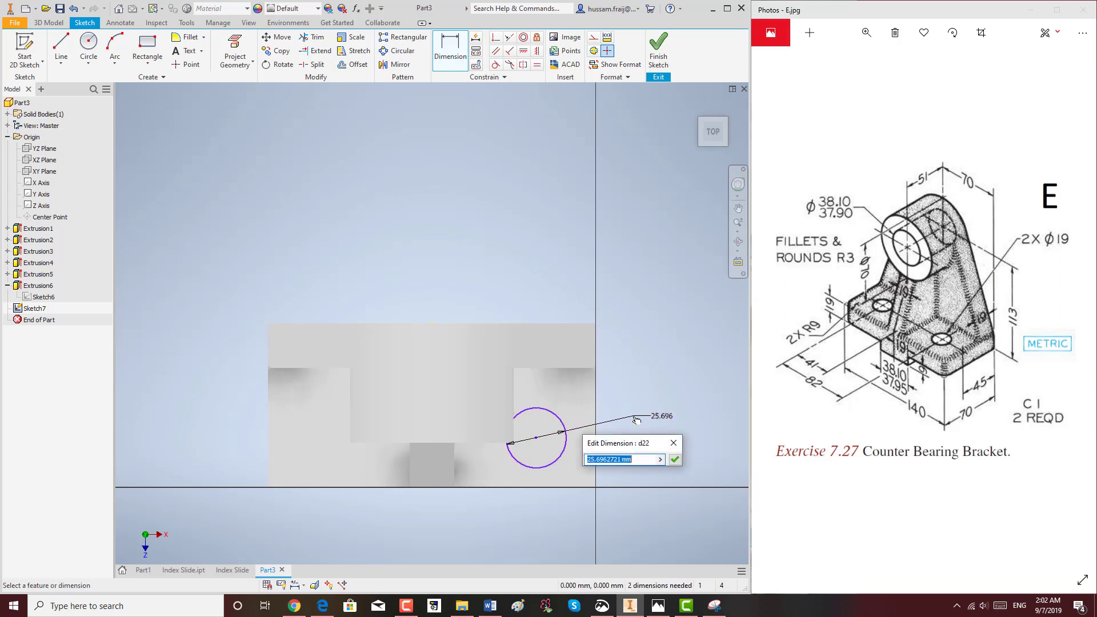
text(19)
key(Return)
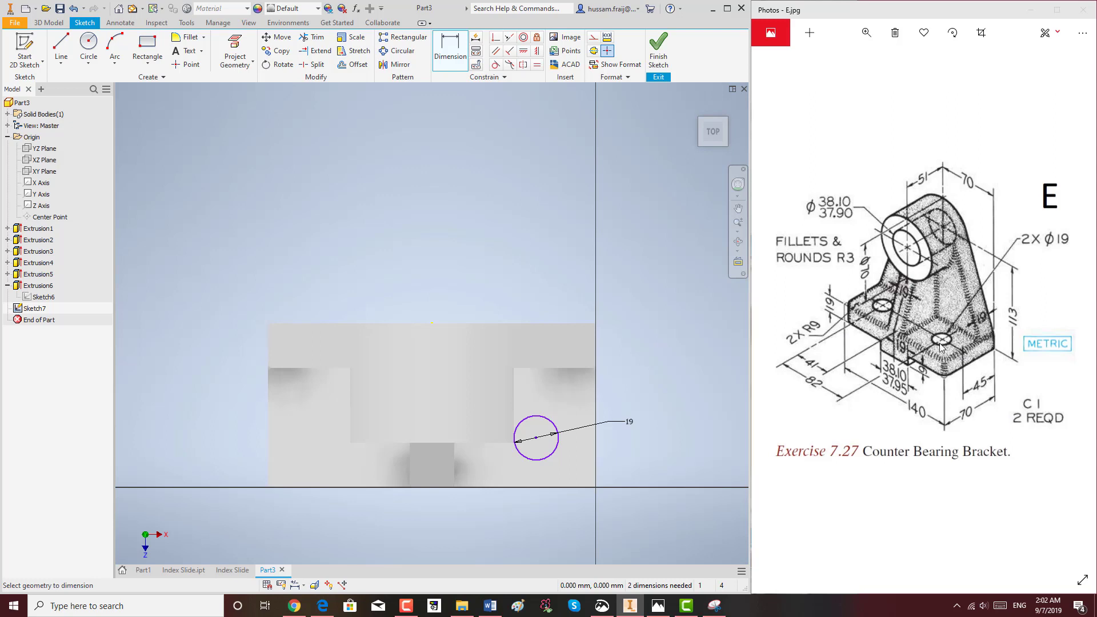
click(89, 46)
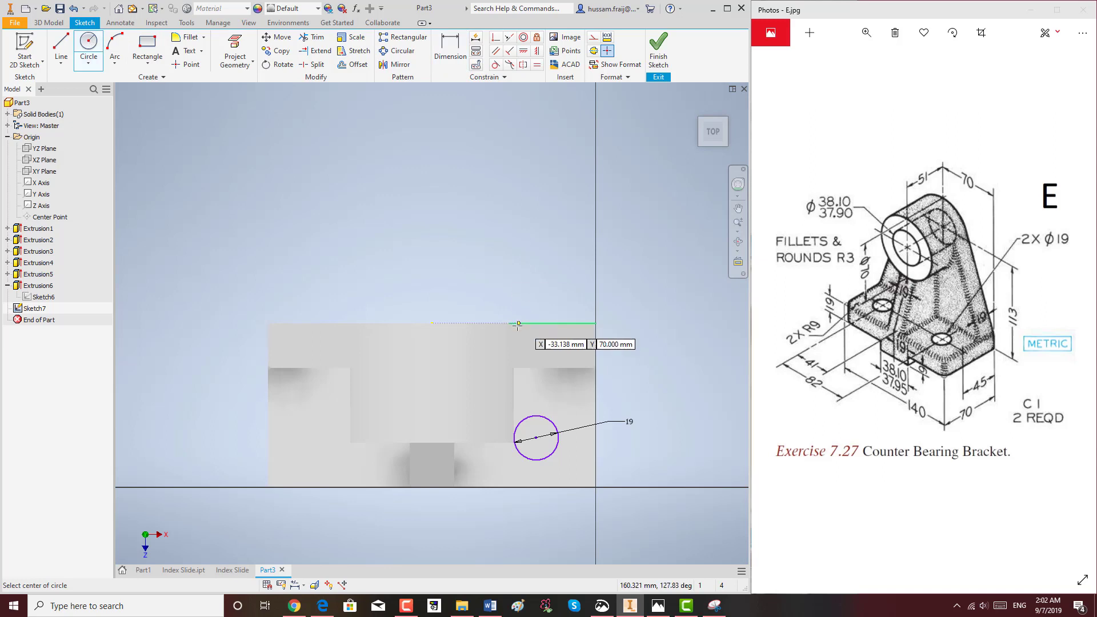
Step: Draw a matching circle on the left and a line joining both circle centres
click(327, 437)
click(306, 437)
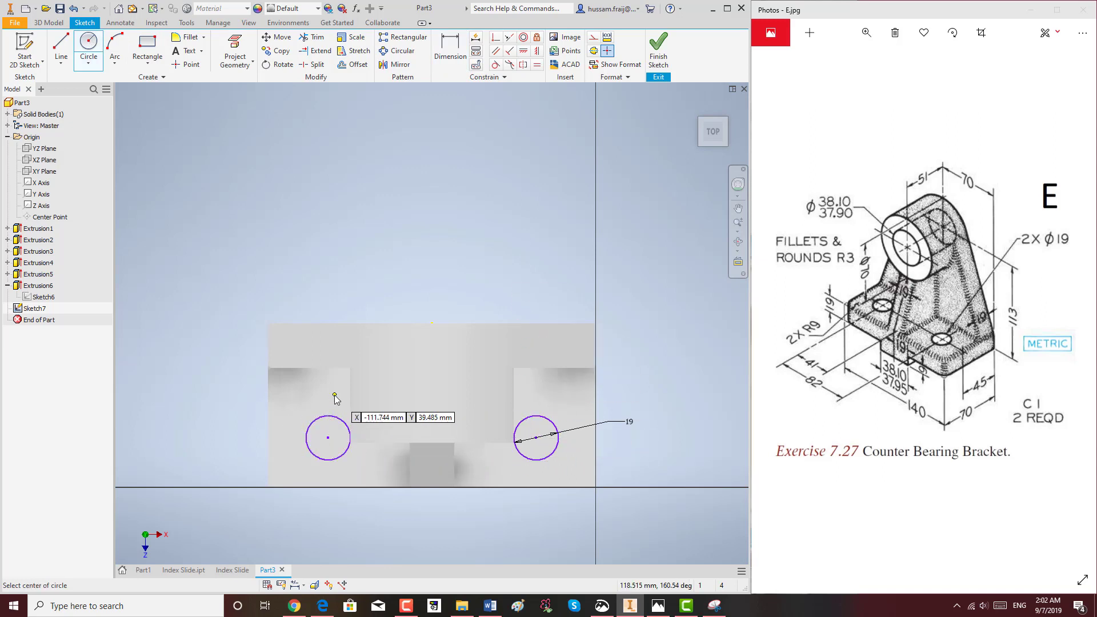
key(Escape)
click(61, 45)
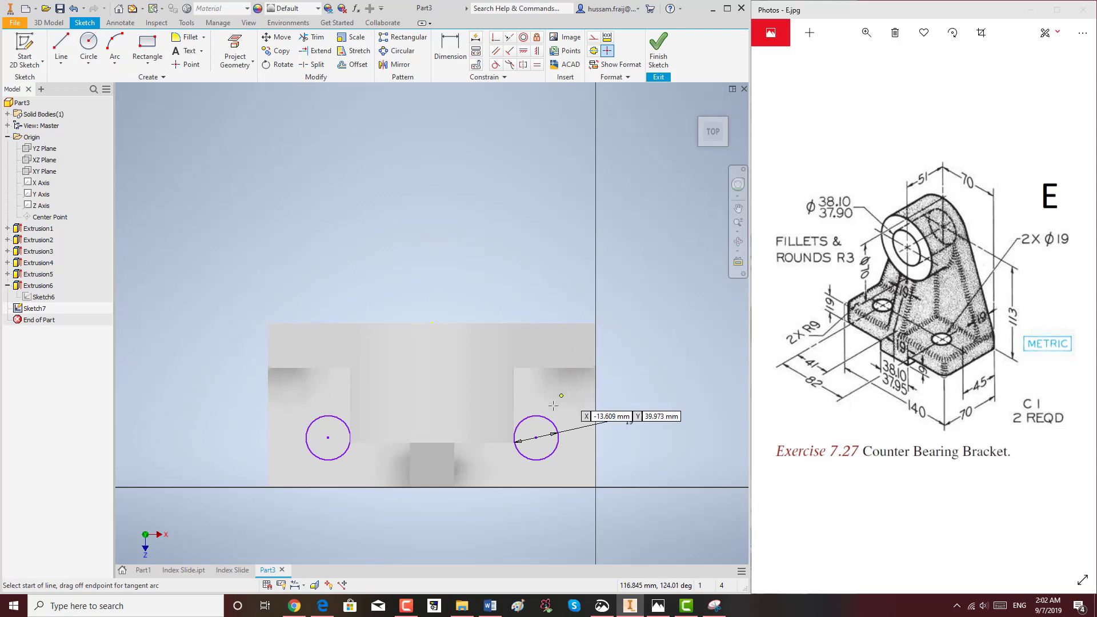
click(536, 437)
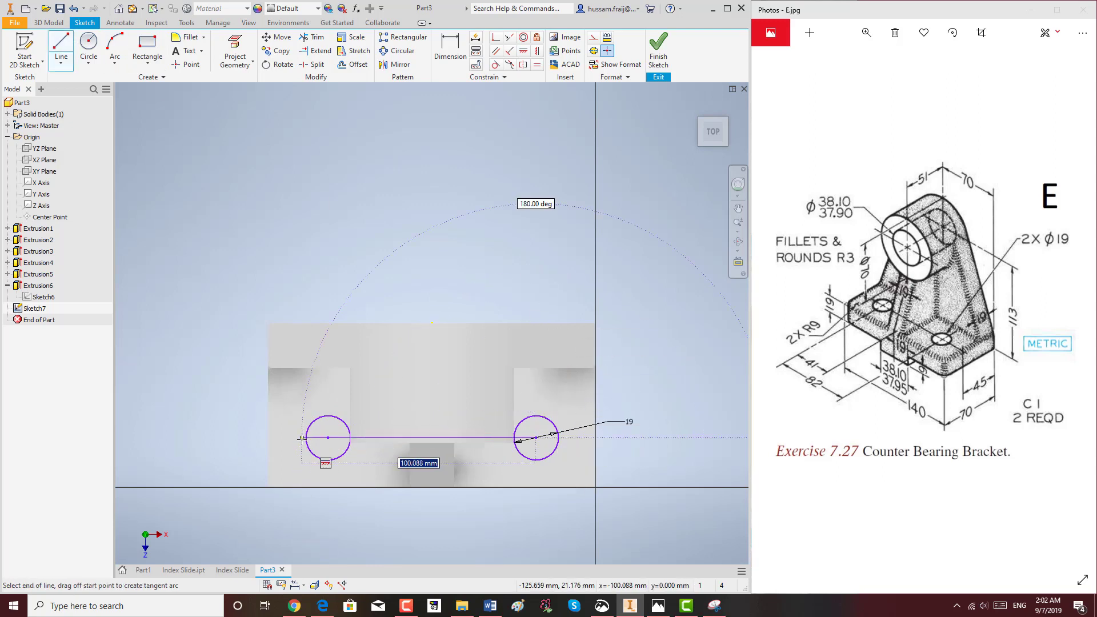
click(328, 437)
right_click(329, 413)
click(367, 482)
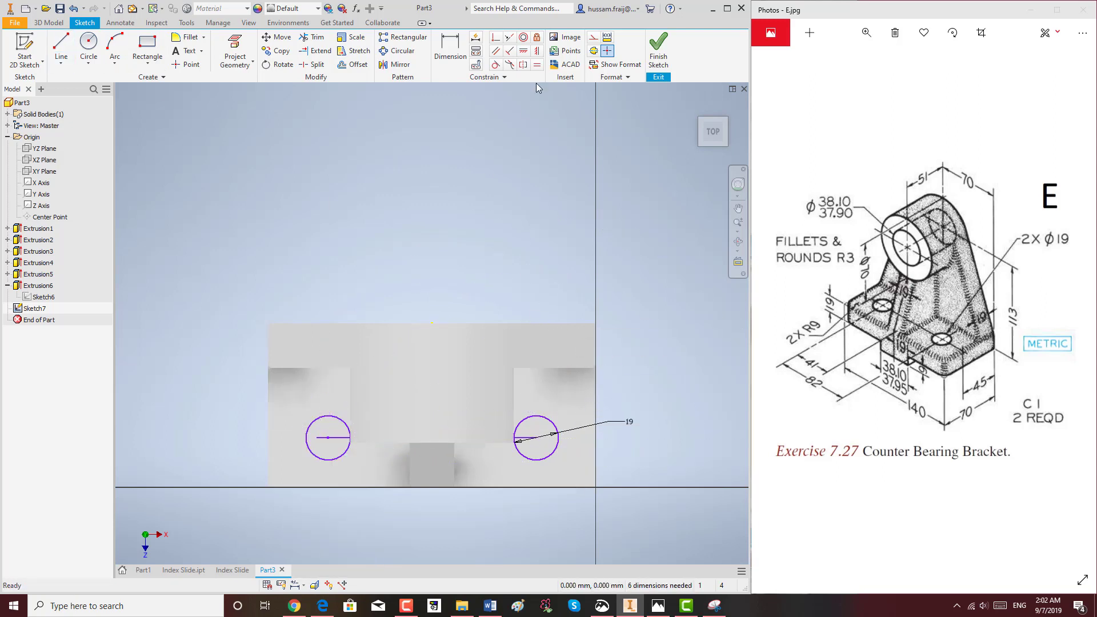
Step: Add a coincident constraint between the sketch point and the centre line
scroll(354, 442, up, 6)
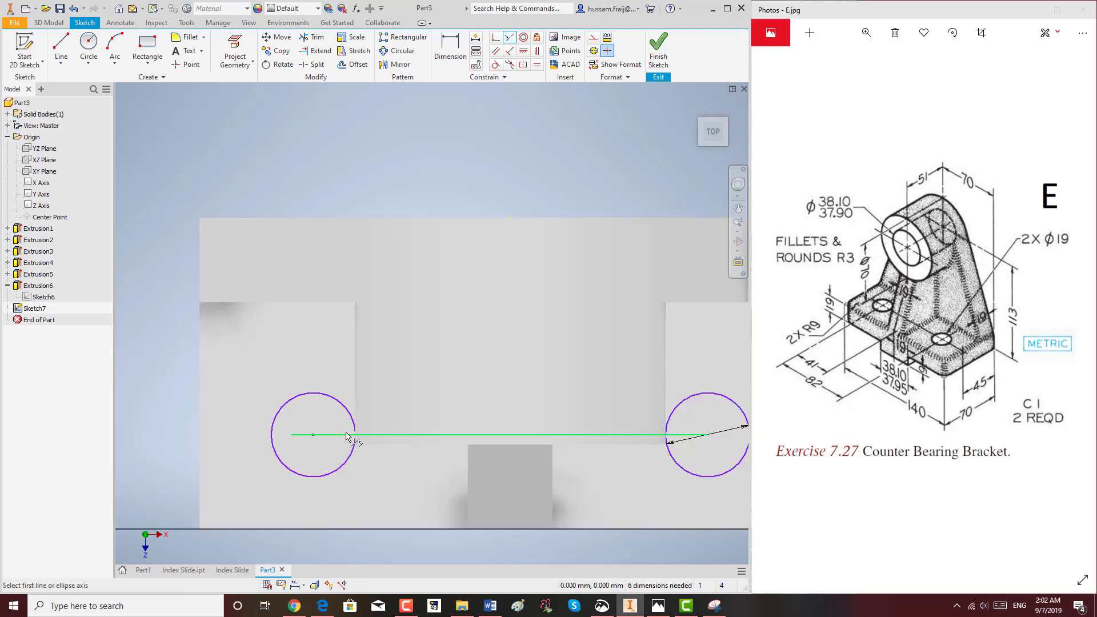
click(495, 39)
scroll(253, 433, down, 5)
click(254, 422)
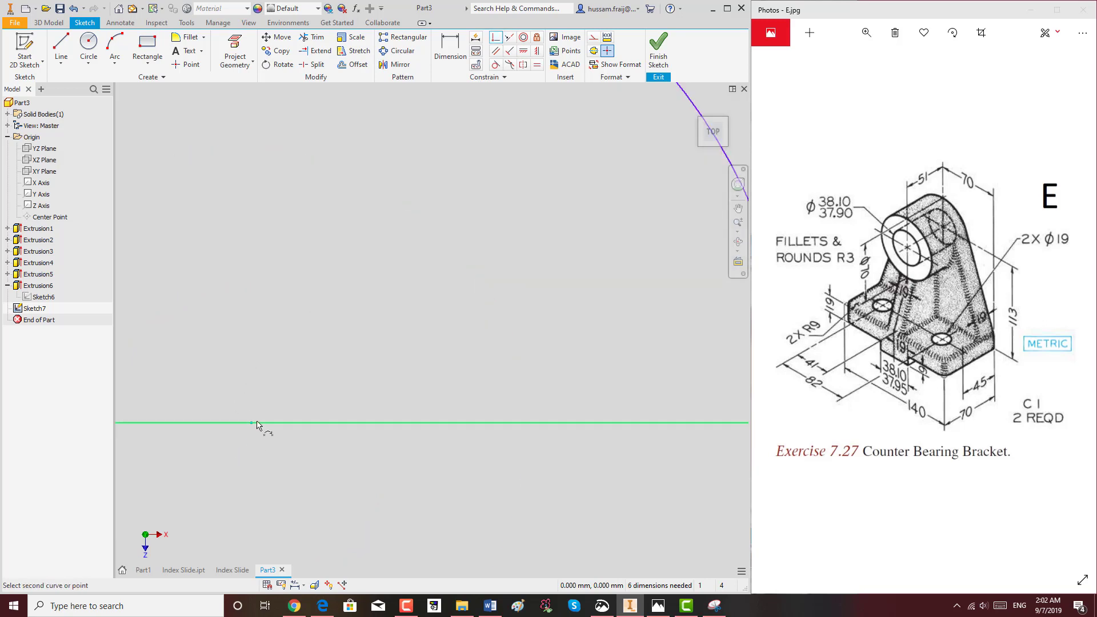
click(252, 423)
scroll(290, 377, up, 3)
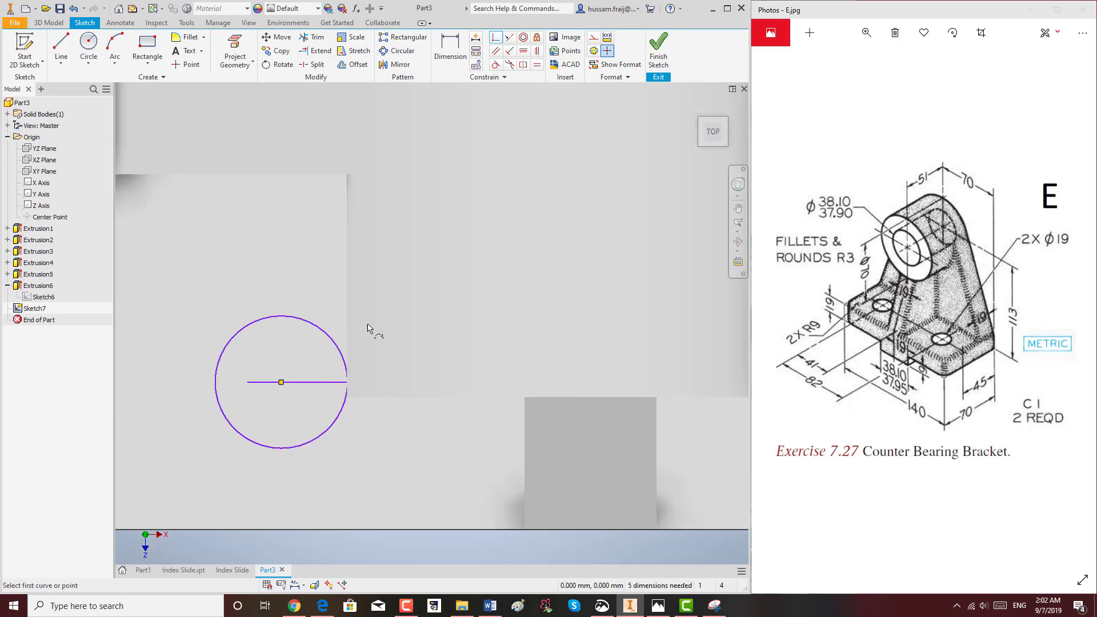
scroll(380, 316, up, 3)
right_click(361, 410)
key(Escape)
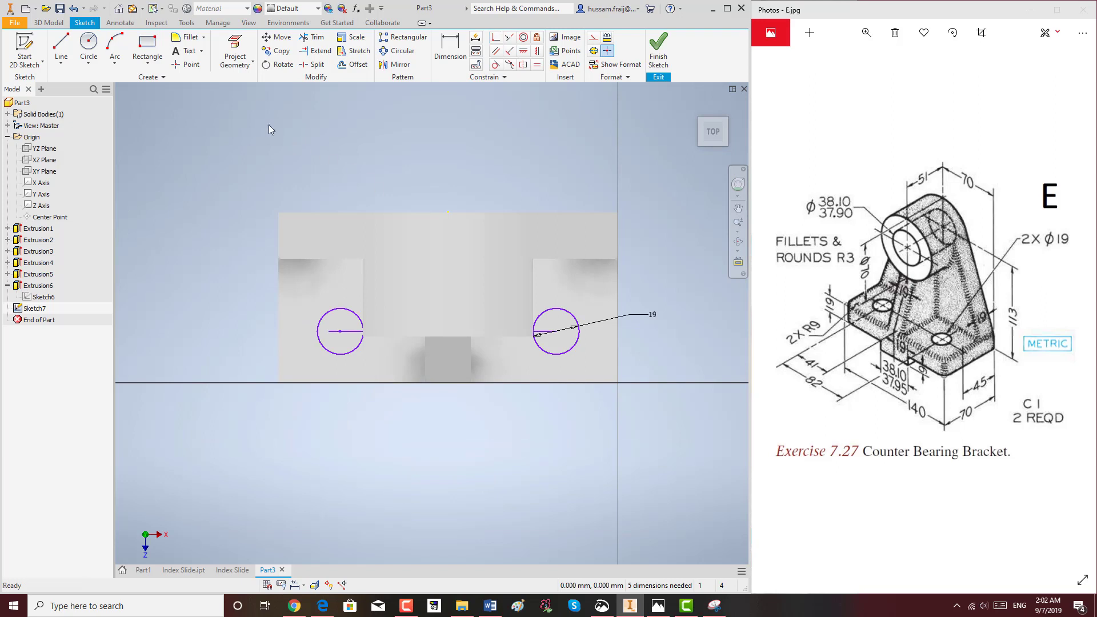
Step: Dimension the distance between the two circle centres to 82 mm
click(451, 45)
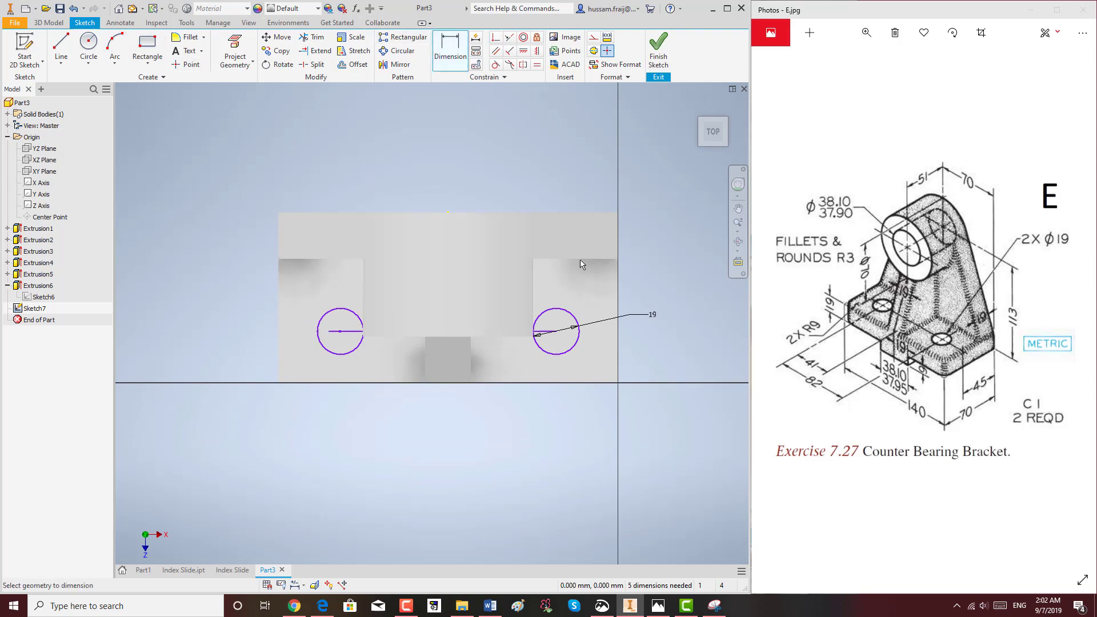
click(575, 316)
click(359, 318)
click(412, 428)
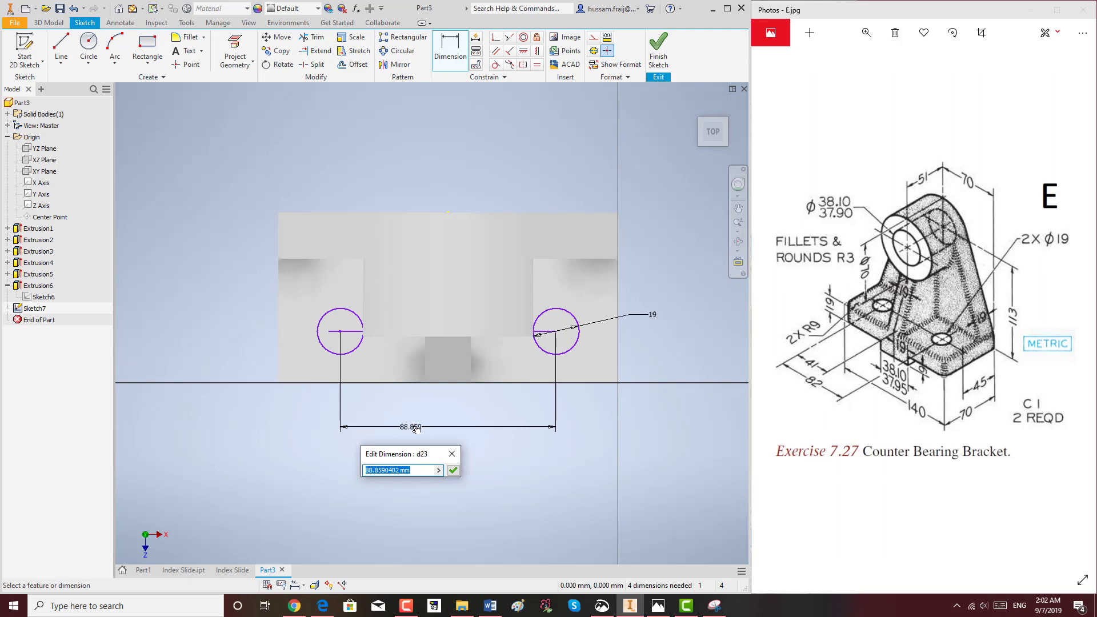
text(82)
key(Return)
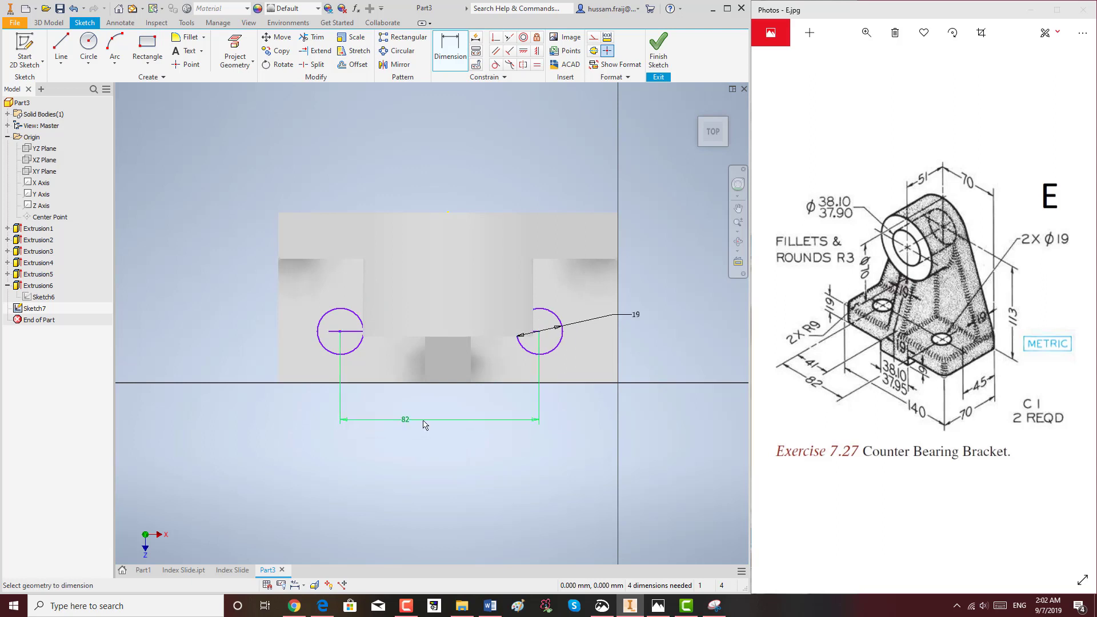
Step: Draw a line from the base edge's midpoint and dimension it 41 mm from the left circle
click(62, 46)
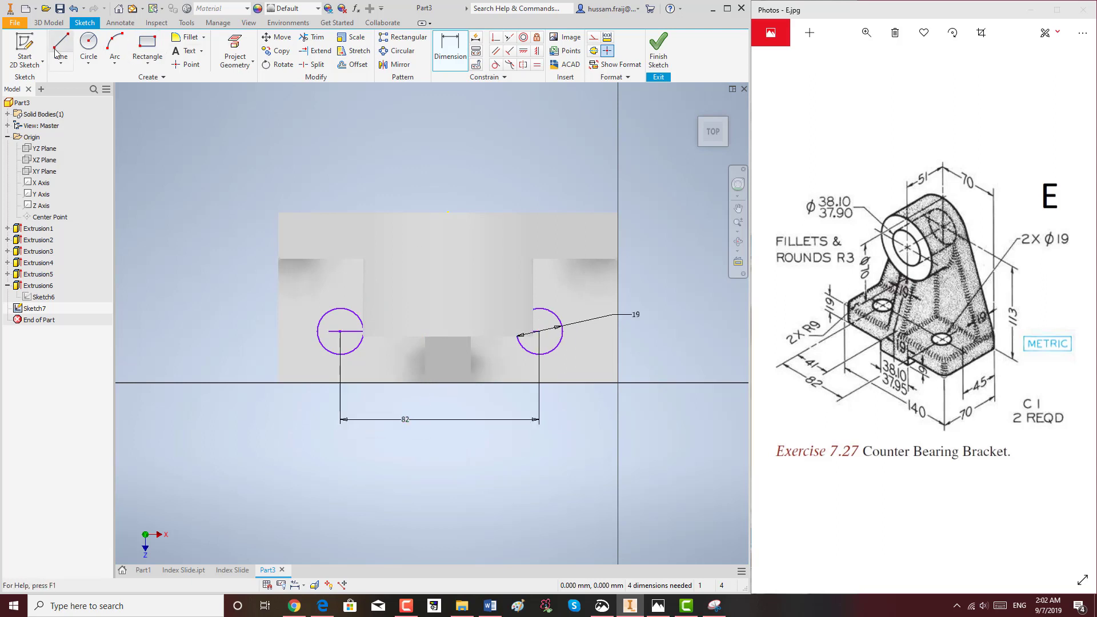
click(449, 397)
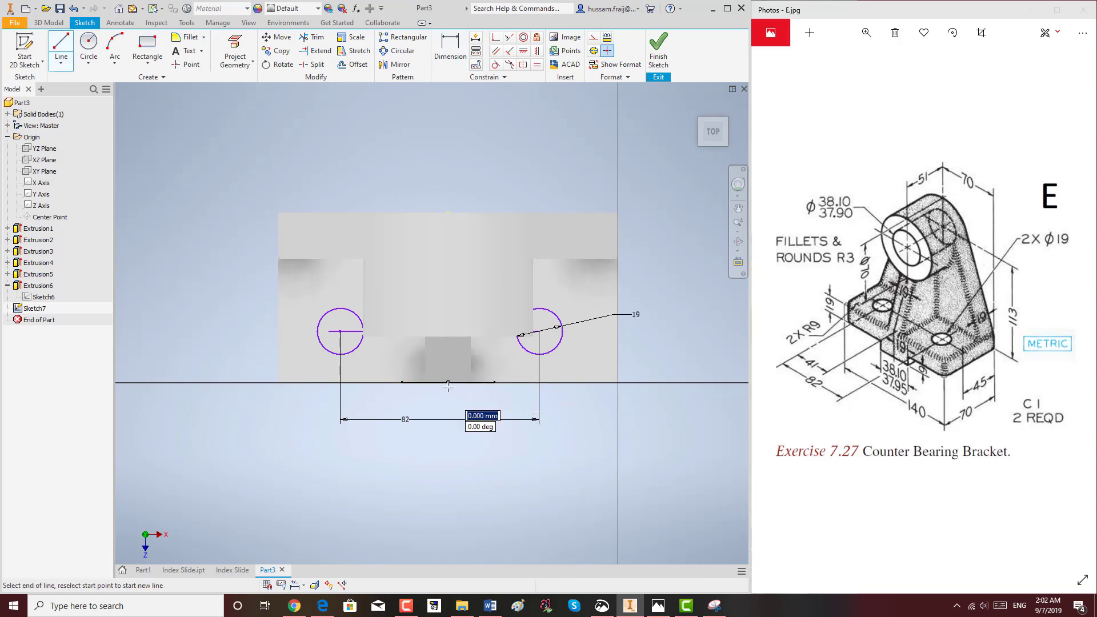
right_click(481, 400)
key(Escape)
key(d)
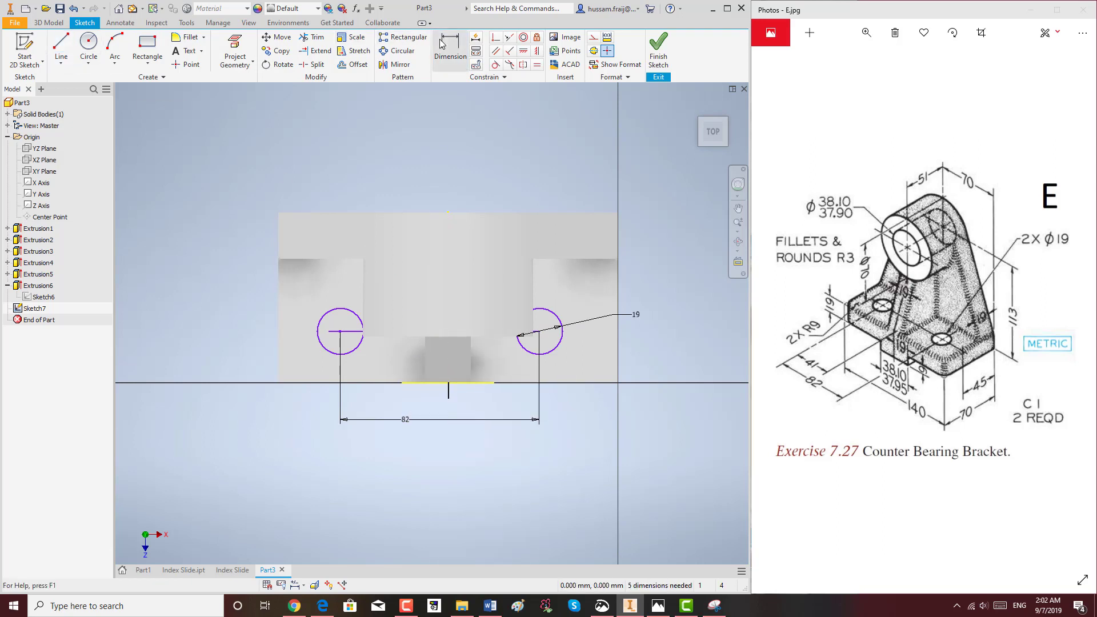
click(449, 390)
click(340, 331)
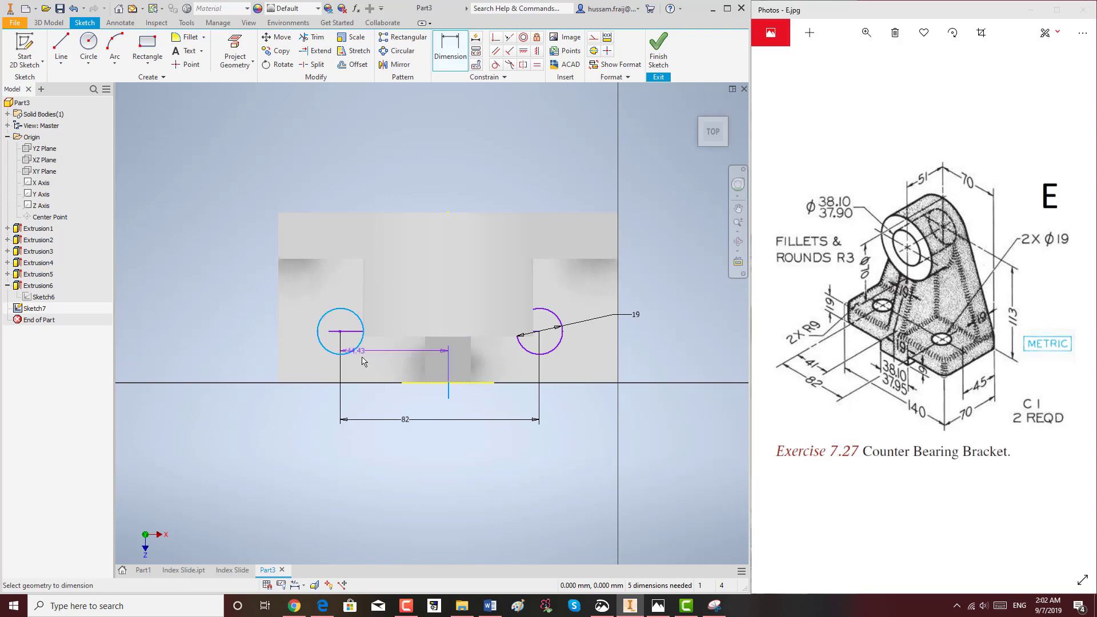
click(378, 403)
text(41)
key(Return)
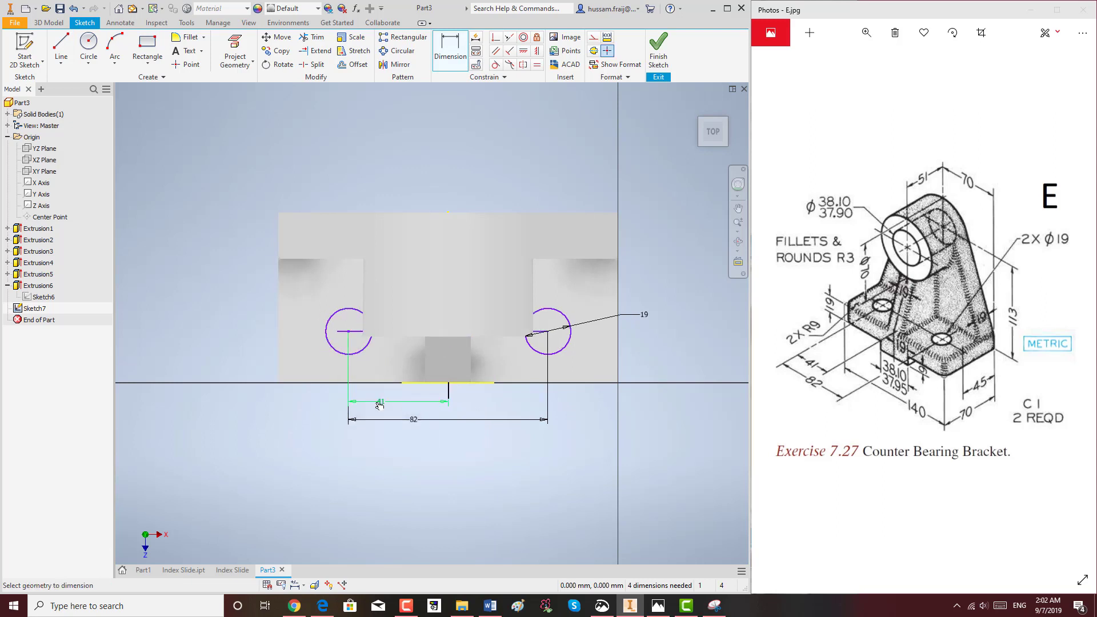
key(Escape)
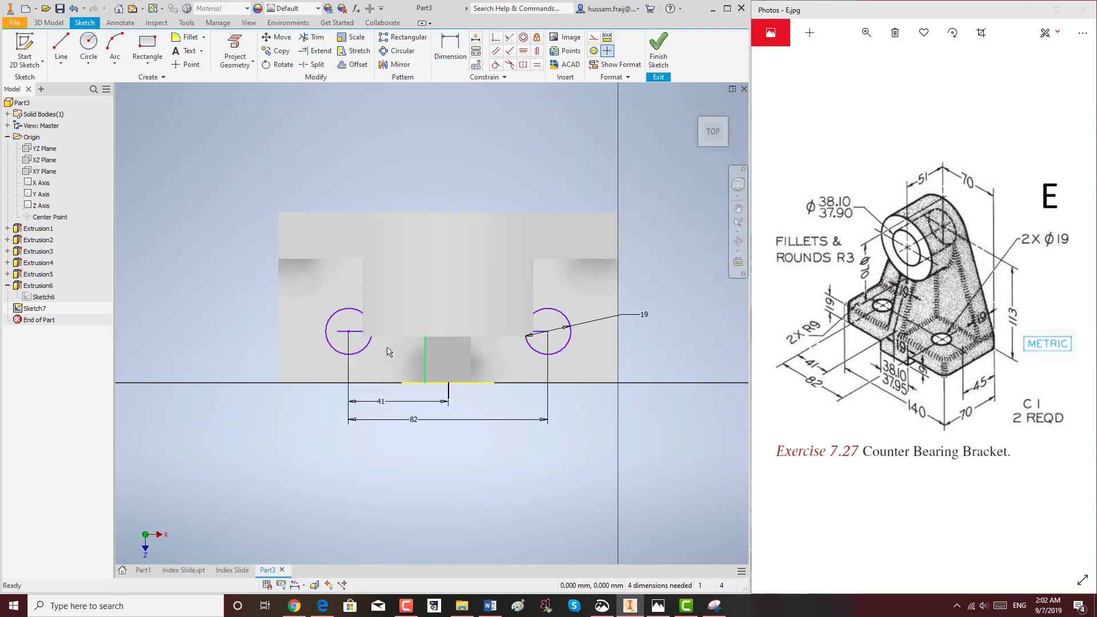
Step: Make the centre line construction geometry and finish Sketch7
scroll(352, 337, up, 5)
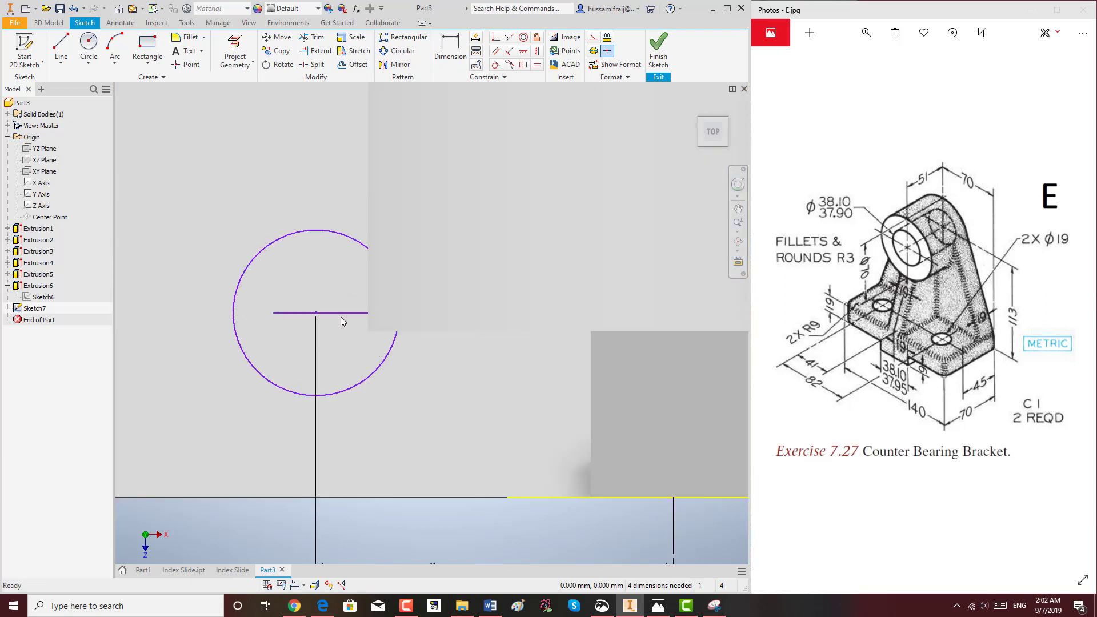
click(594, 38)
scroll(377, 268, down, 6)
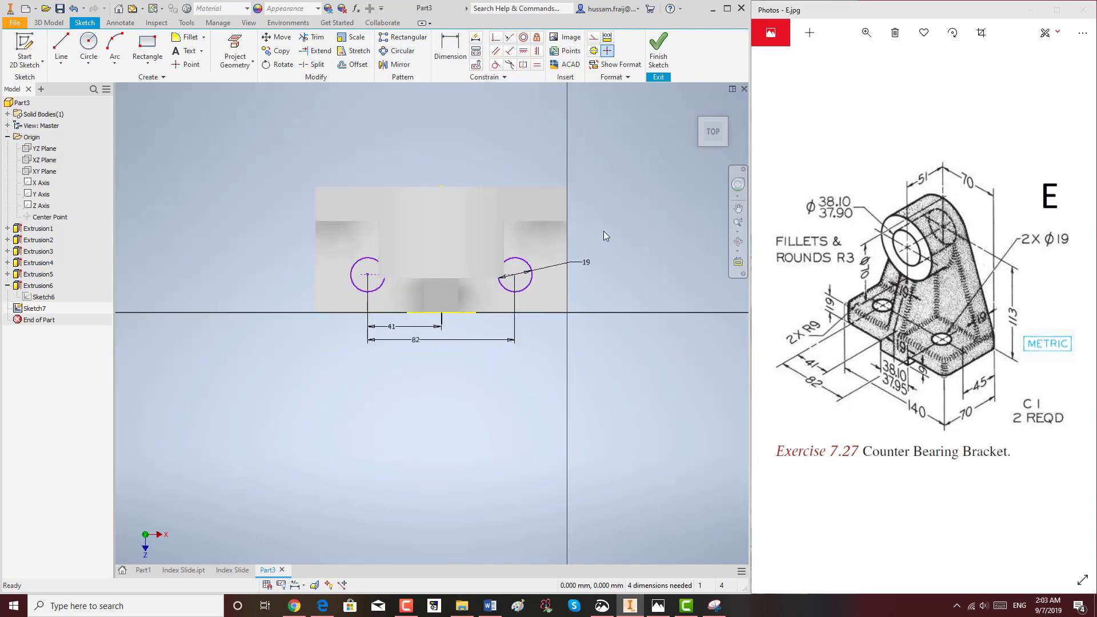
click(693, 102)
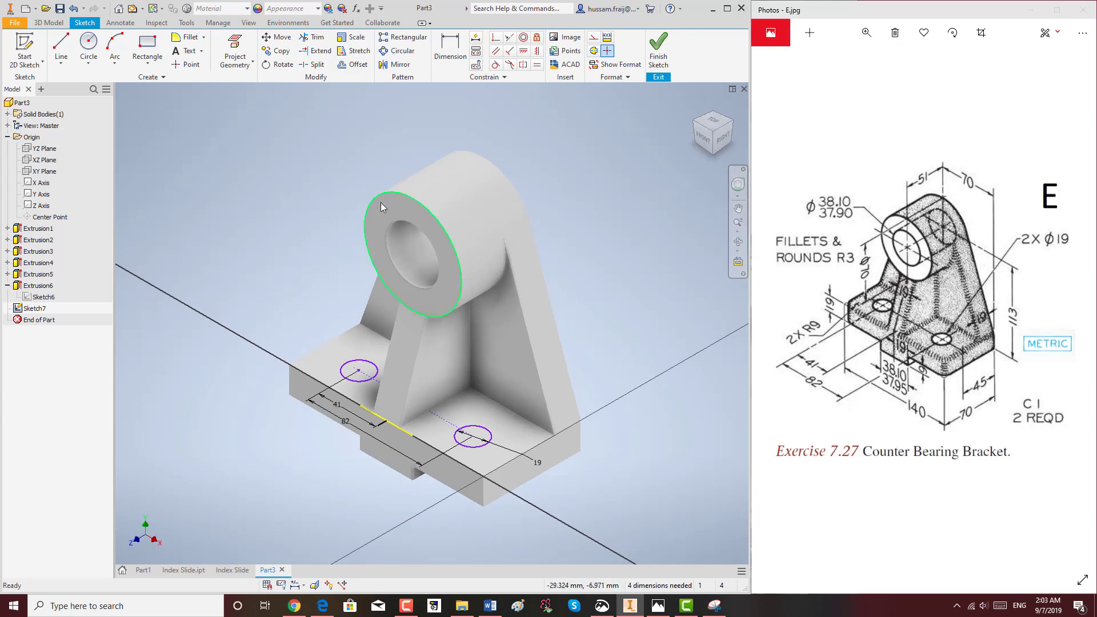
click(658, 50)
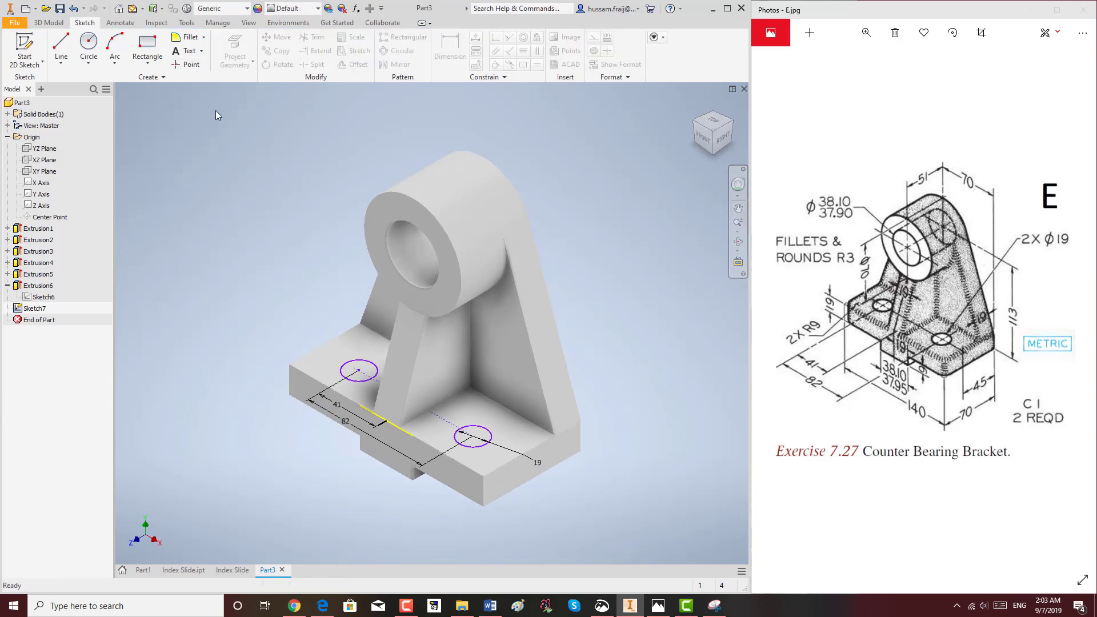
Step: Extrude both circles as a 19 mm cut to make the two bolt holes
click(62, 46)
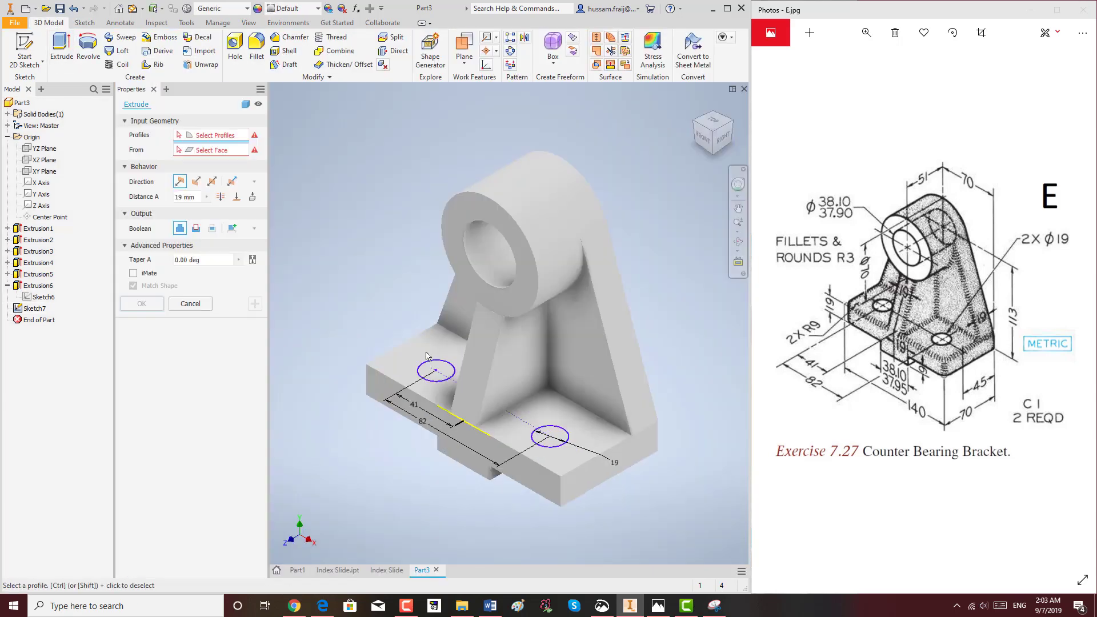
click(434, 370)
click(552, 435)
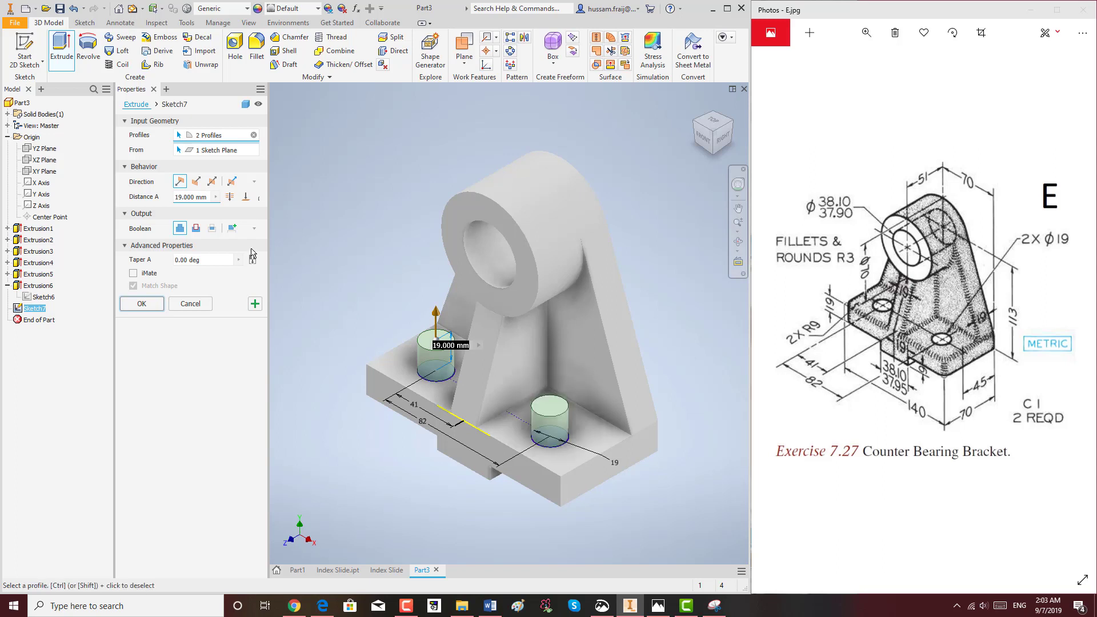
click(196, 229)
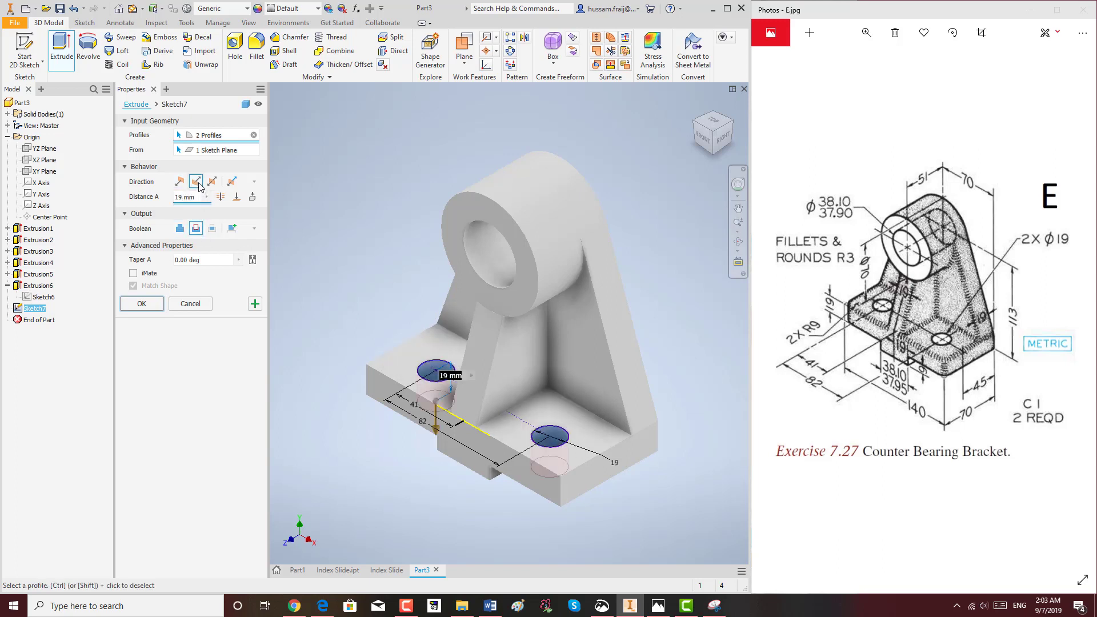
key(Tab)
click(153, 305)
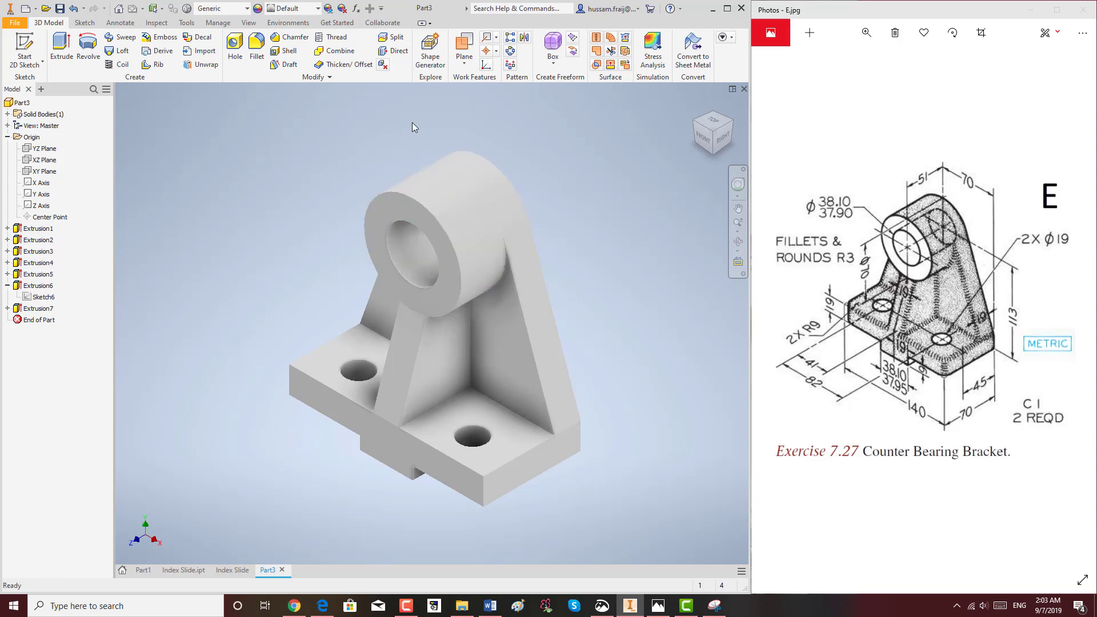
Step: Start a fillet with a 3 mm radius
click(257, 46)
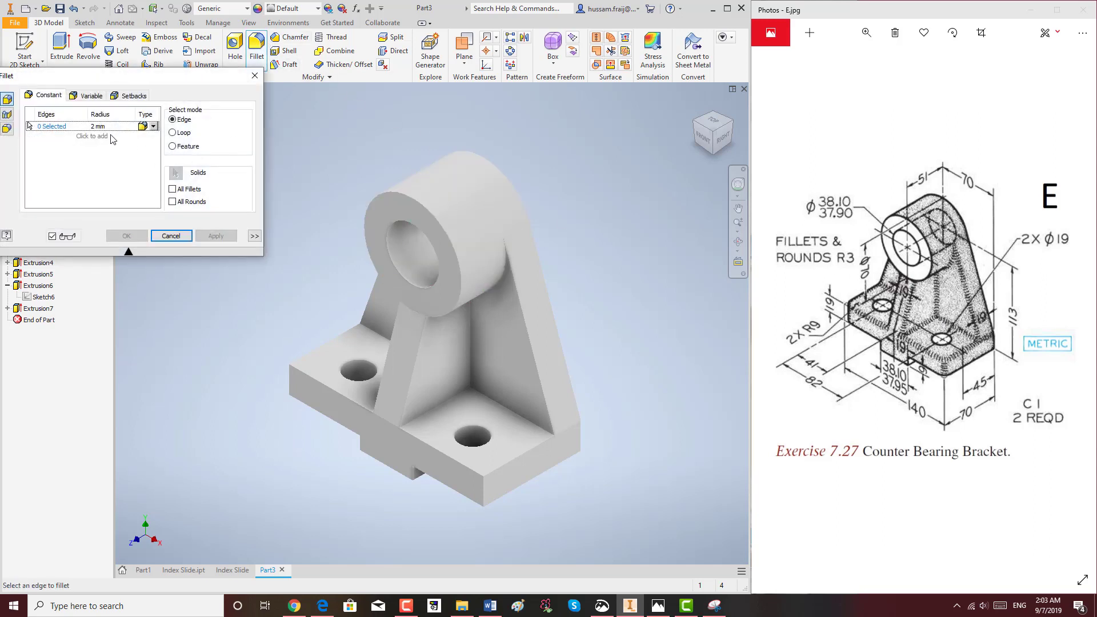
click(95, 126)
text(3)
key(Return)
Step: Select the slanted rib edges, inner rib edge, rib-to-base edges and front base edges
click(521, 309)
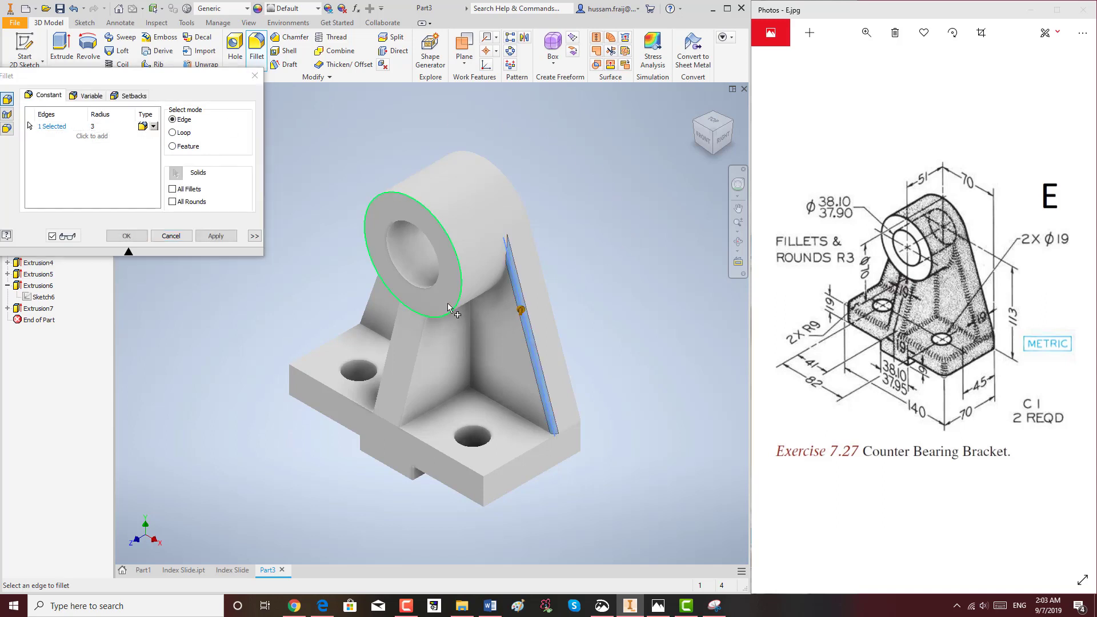
click(372, 297)
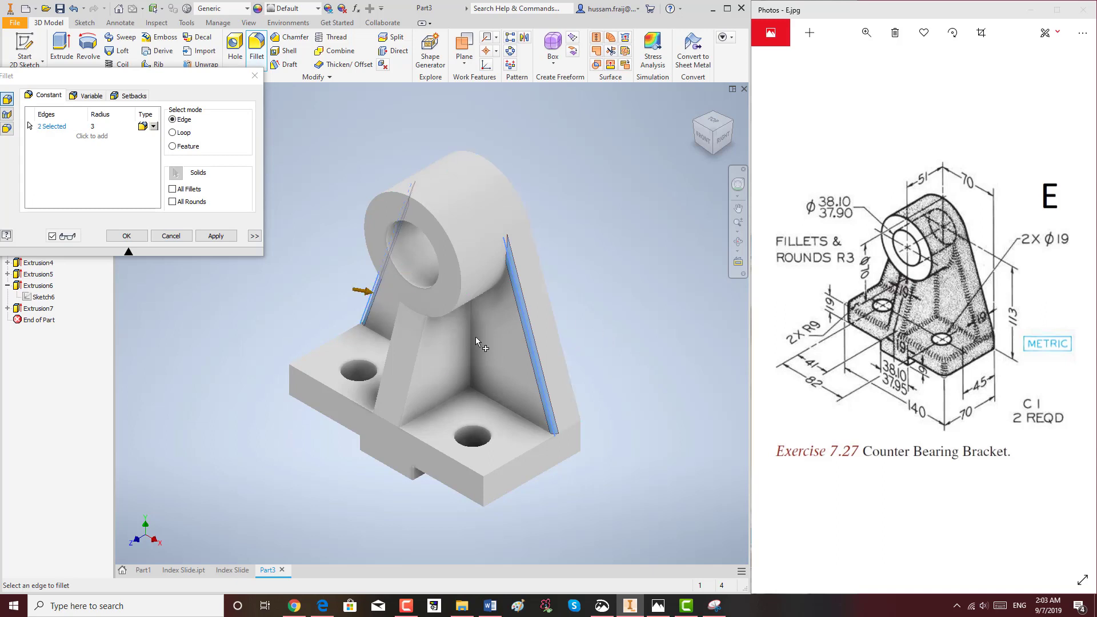
click(472, 351)
click(437, 407)
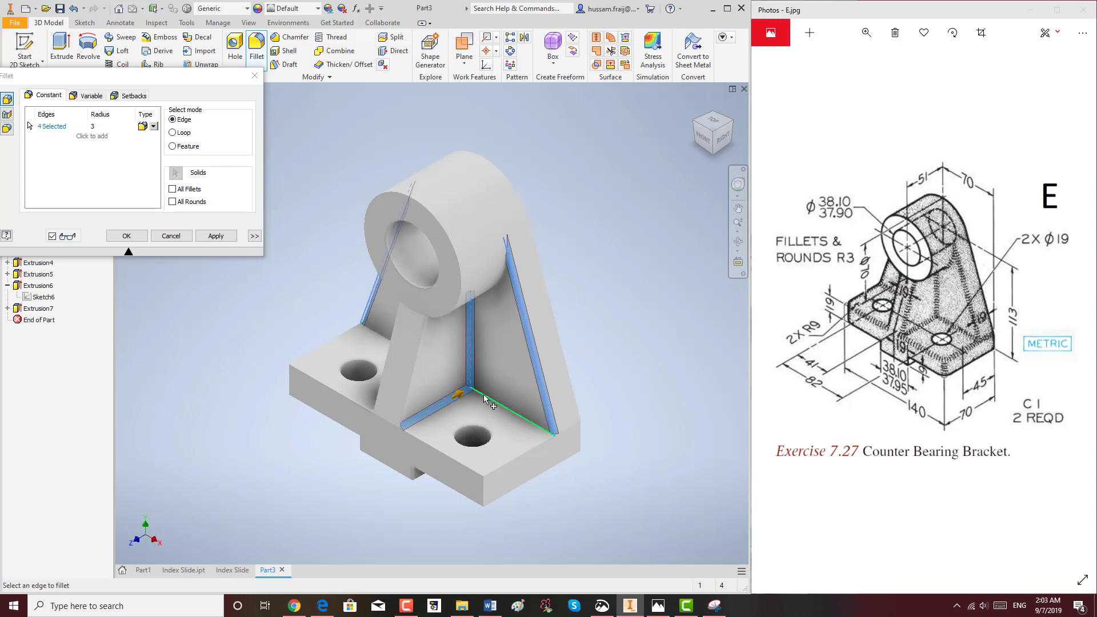
click(549, 429)
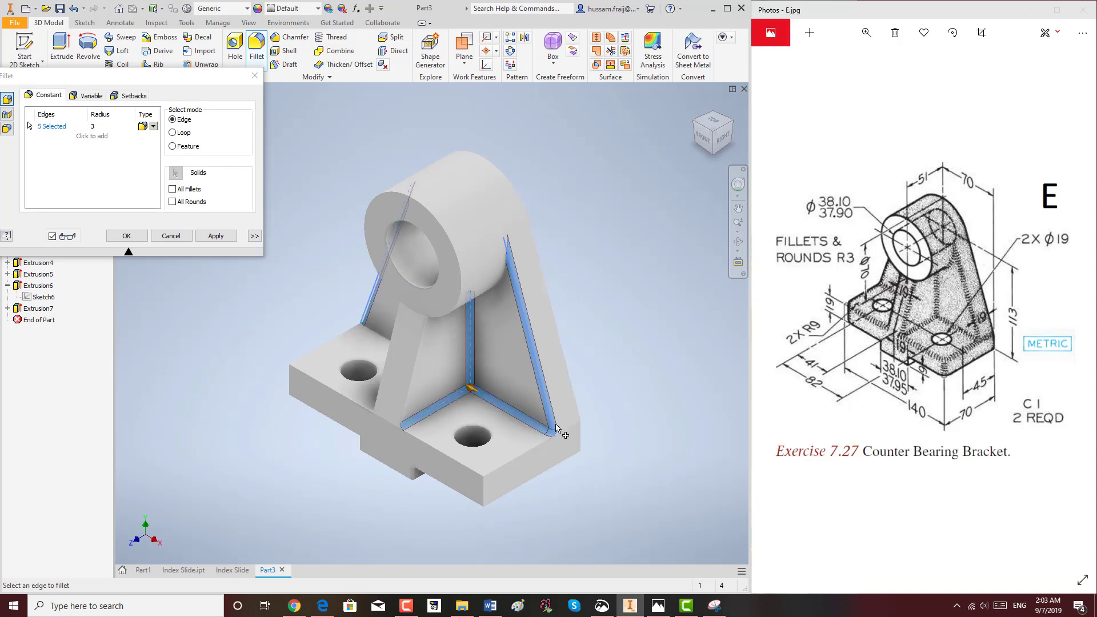
click(540, 449)
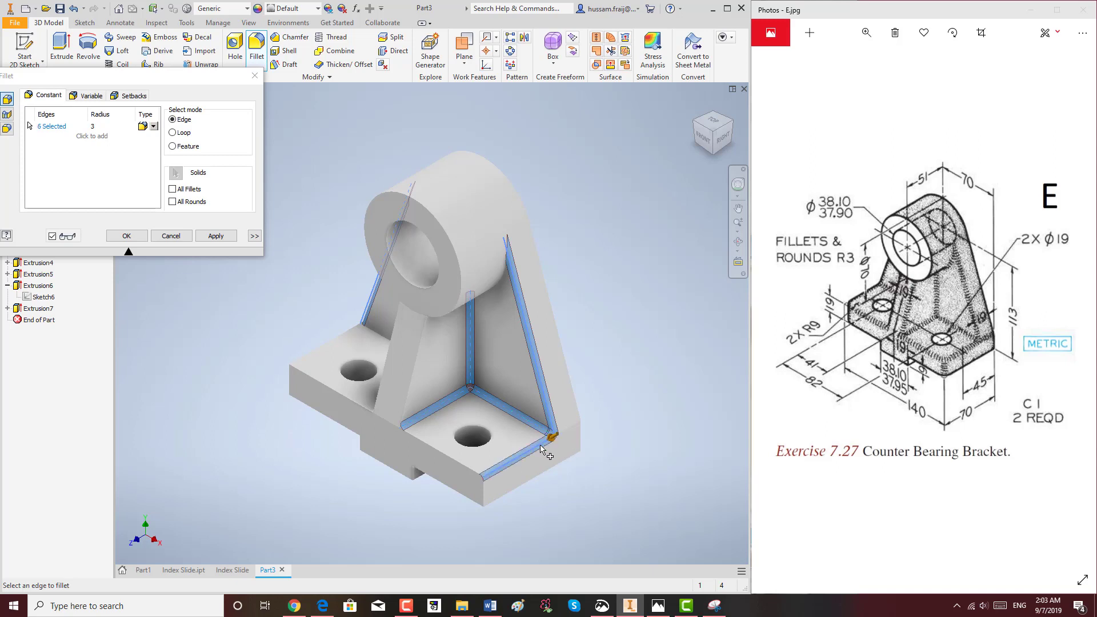
click(570, 430)
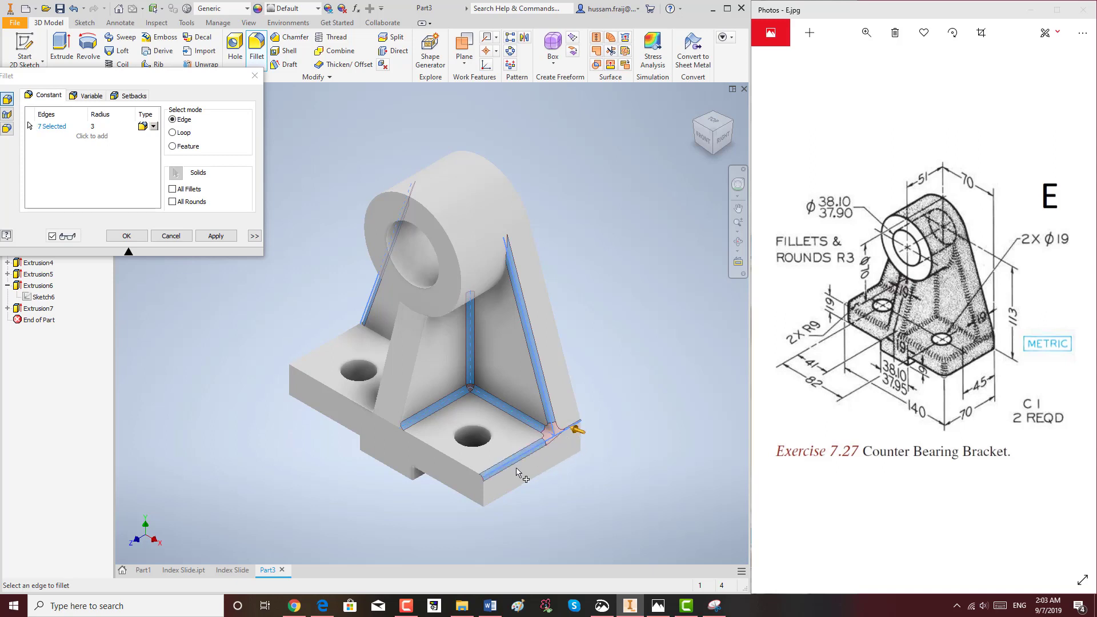
Step: Add the front, left and back base edges plus the vertical rib and corner edges
click(484, 491)
click(462, 469)
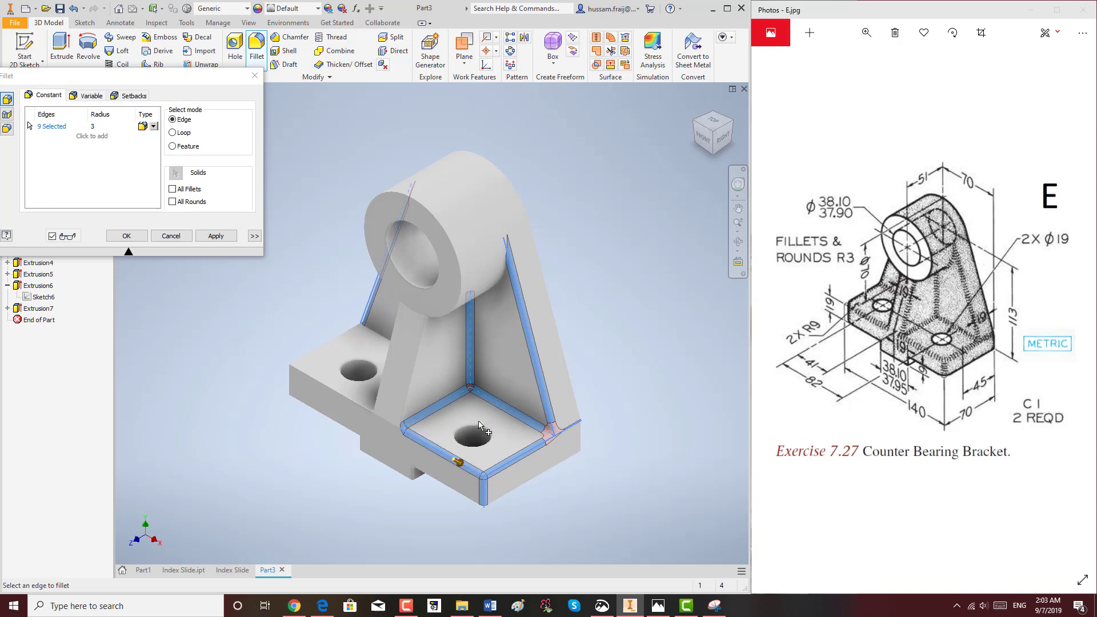
click(366, 407)
click(383, 384)
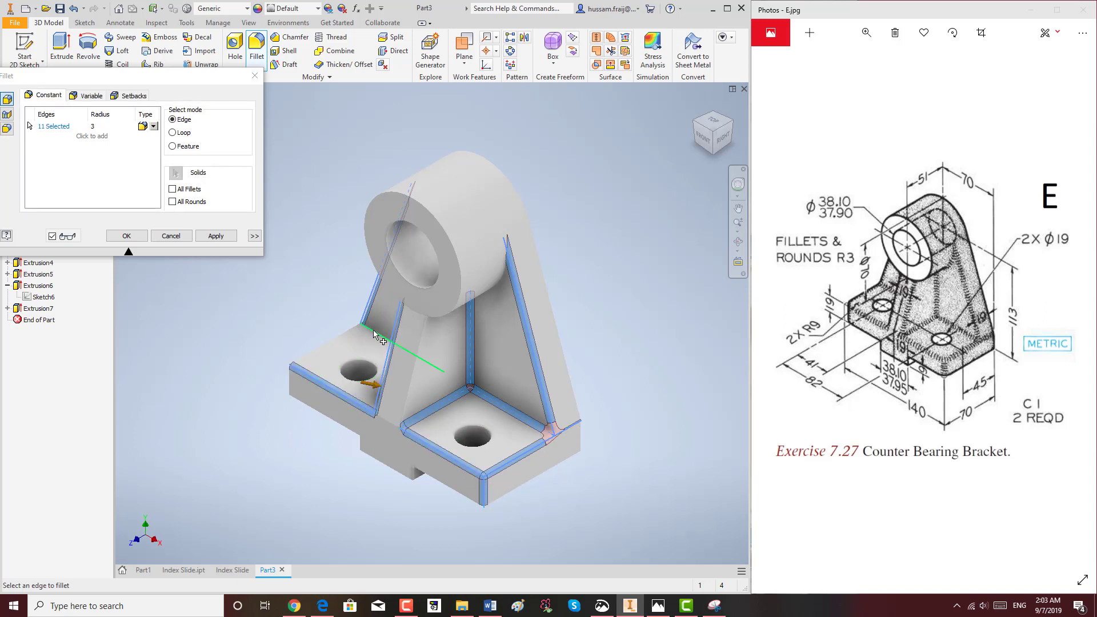
click(376, 334)
click(340, 339)
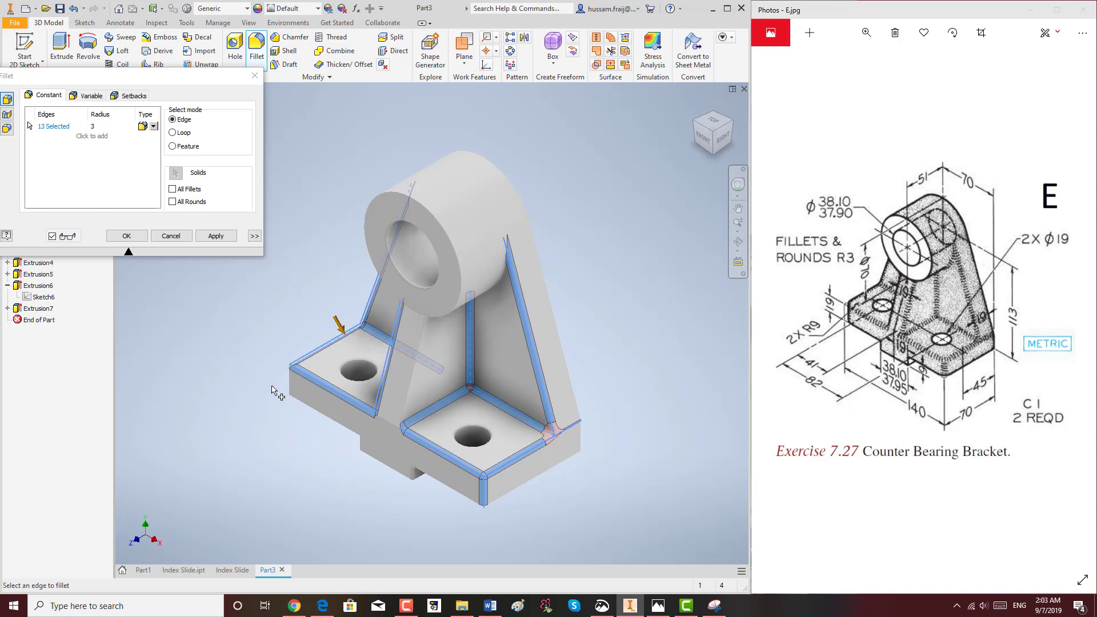
click(290, 387)
Step: Orbit to hidden sides and add the left rib's inner edge and cylinder-to-rib blend
click(738, 242)
drag(402, 357, 558, 303)
key(Escape)
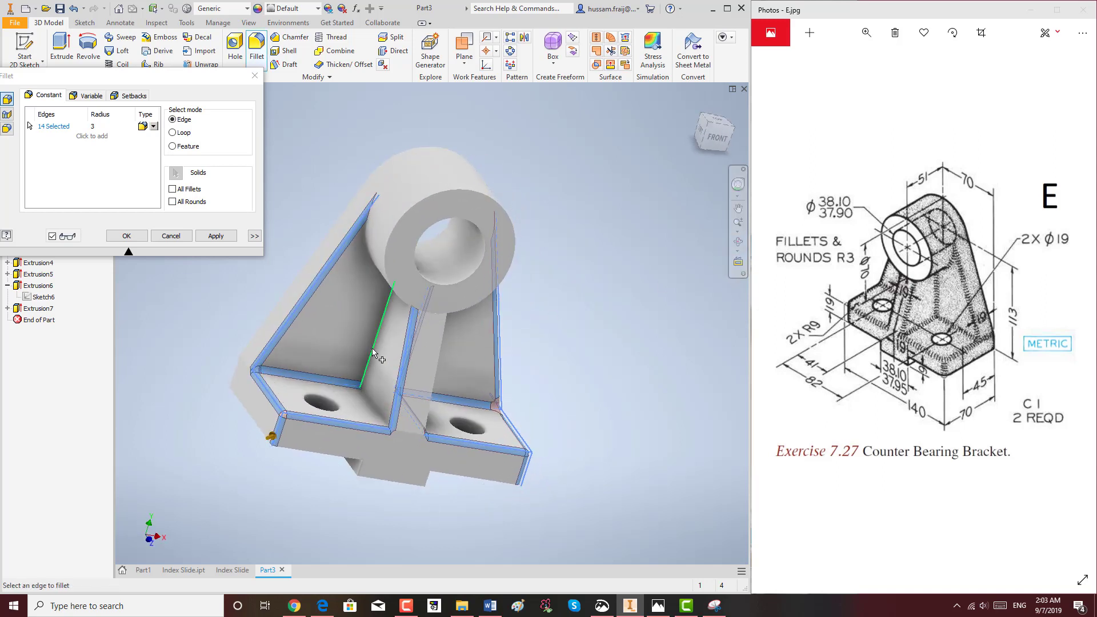
click(377, 335)
click(738, 242)
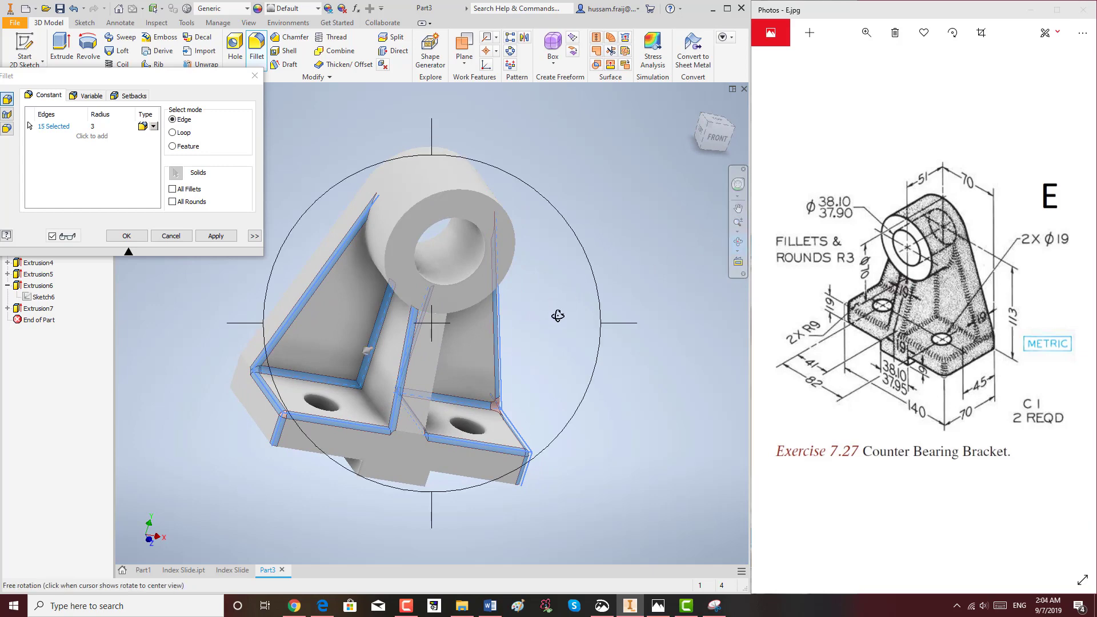
drag(558, 315, 532, 237)
key(Escape)
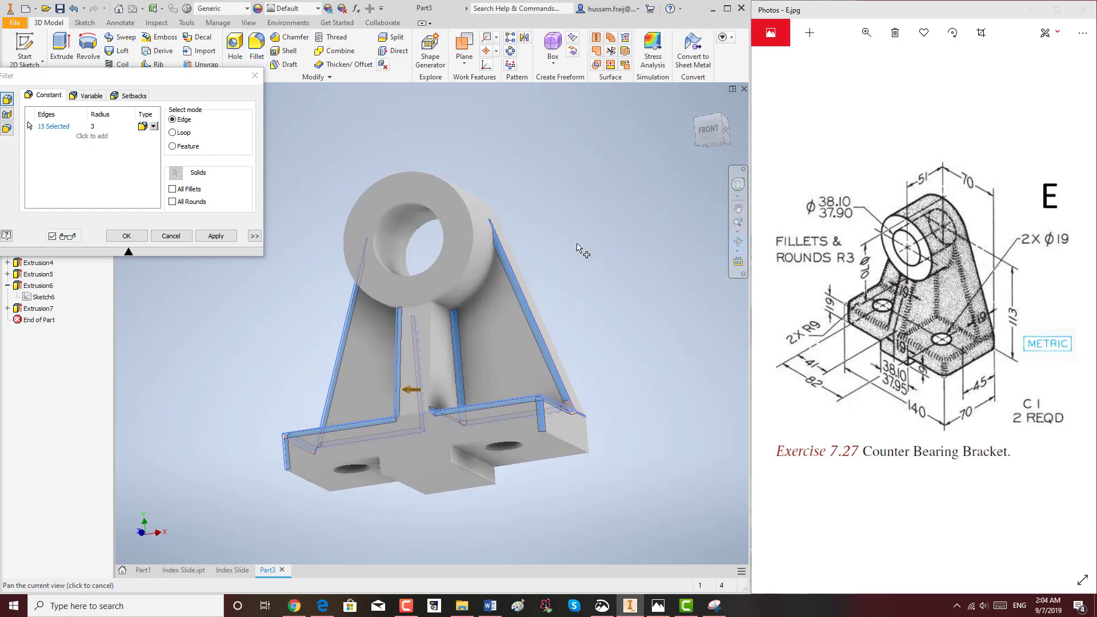
click(484, 293)
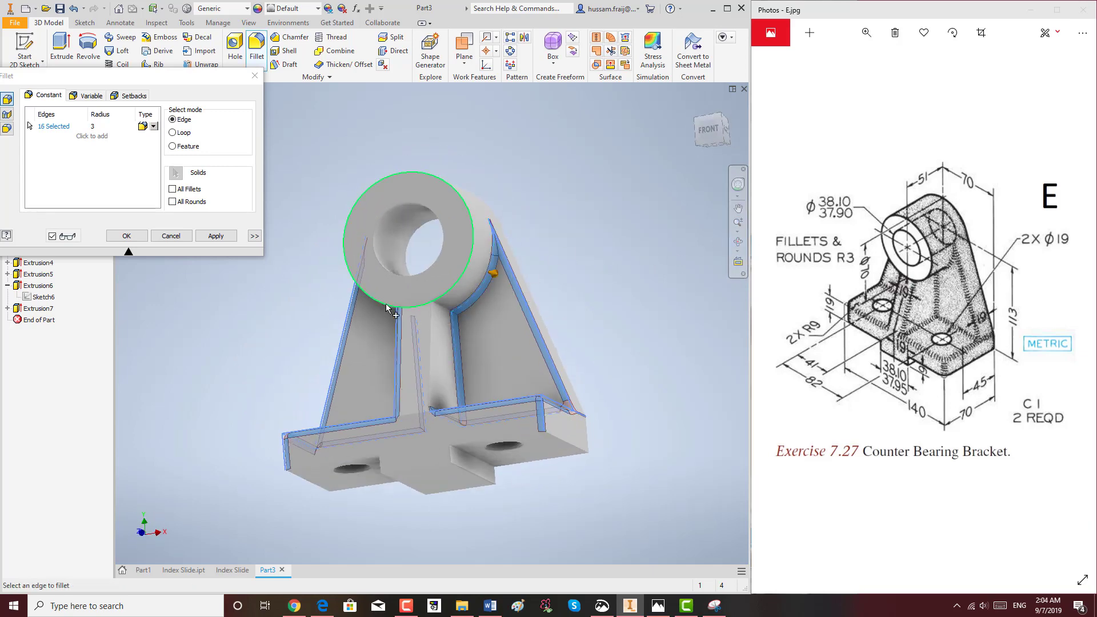
Step: Orbit to the left side and add one more edge, reaching 18 selected edges
click(738, 242)
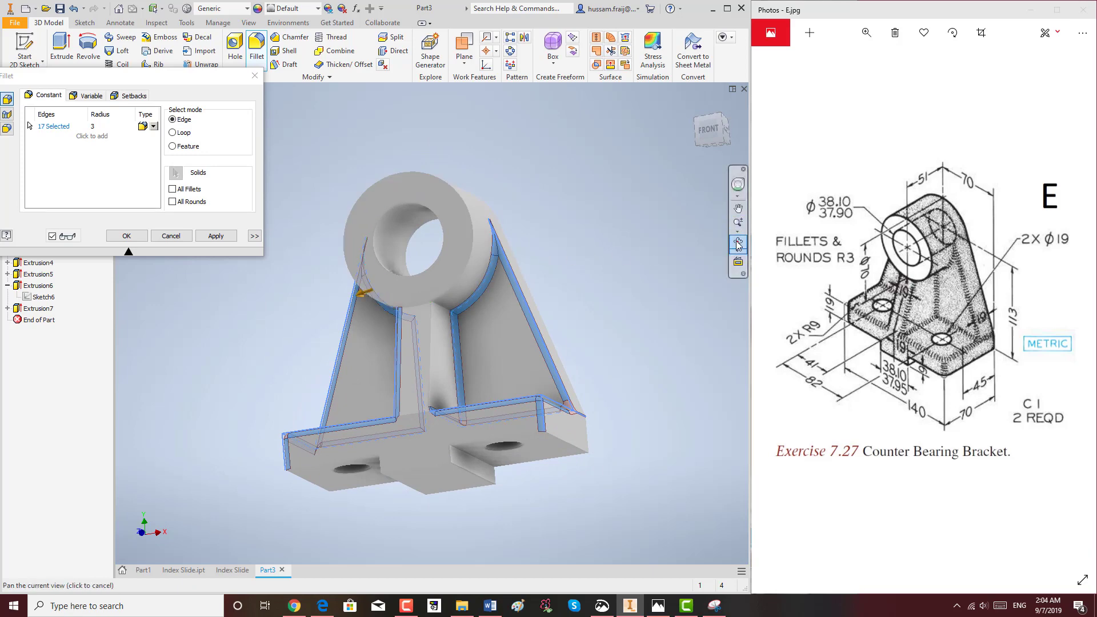
drag(389, 337, 465, 318)
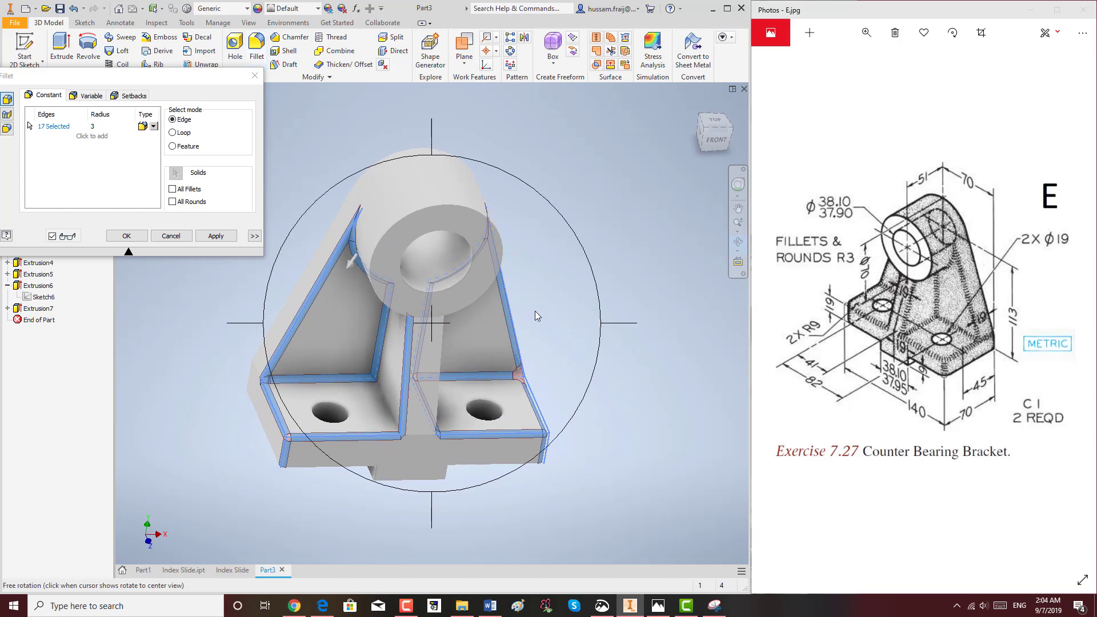
key(Escape)
click(378, 396)
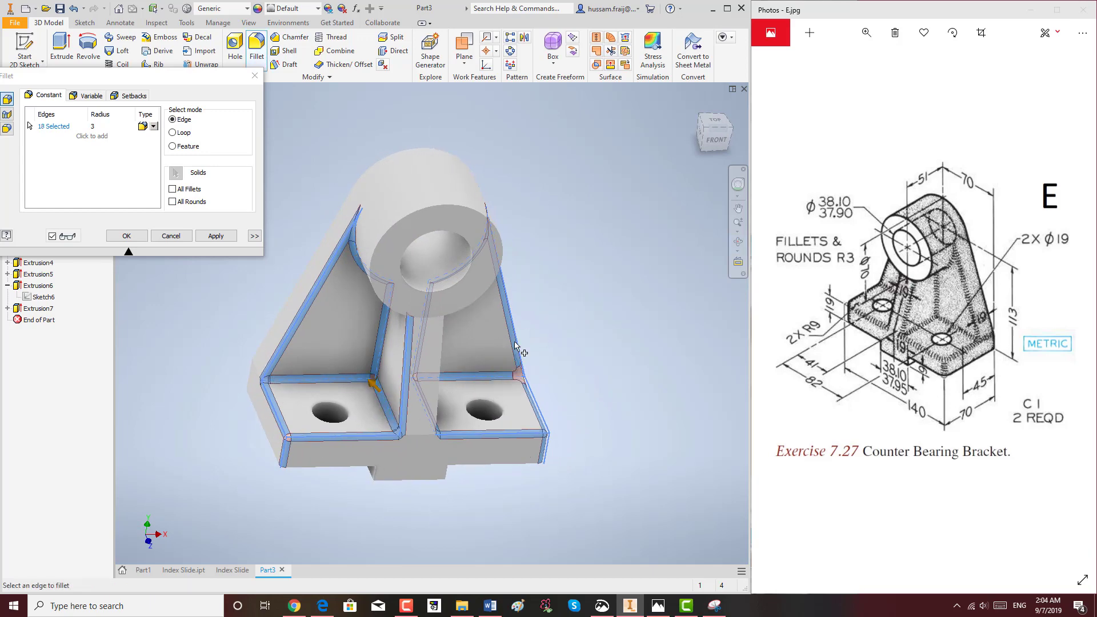
click(738, 241)
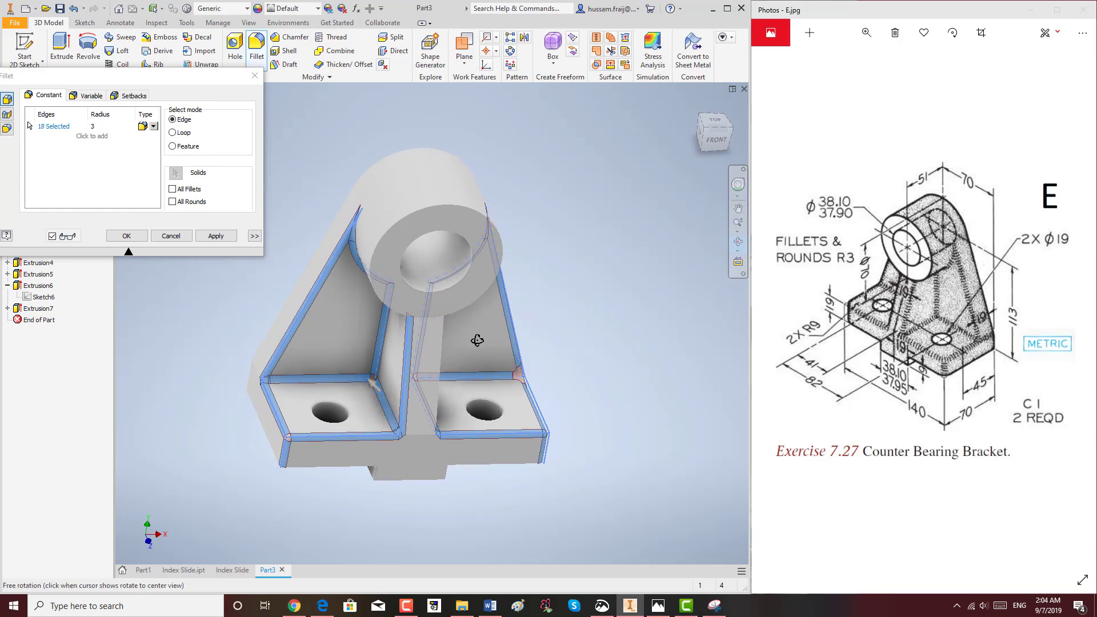
drag(480, 340, 435, 329)
right_click(562, 234)
key(Escape)
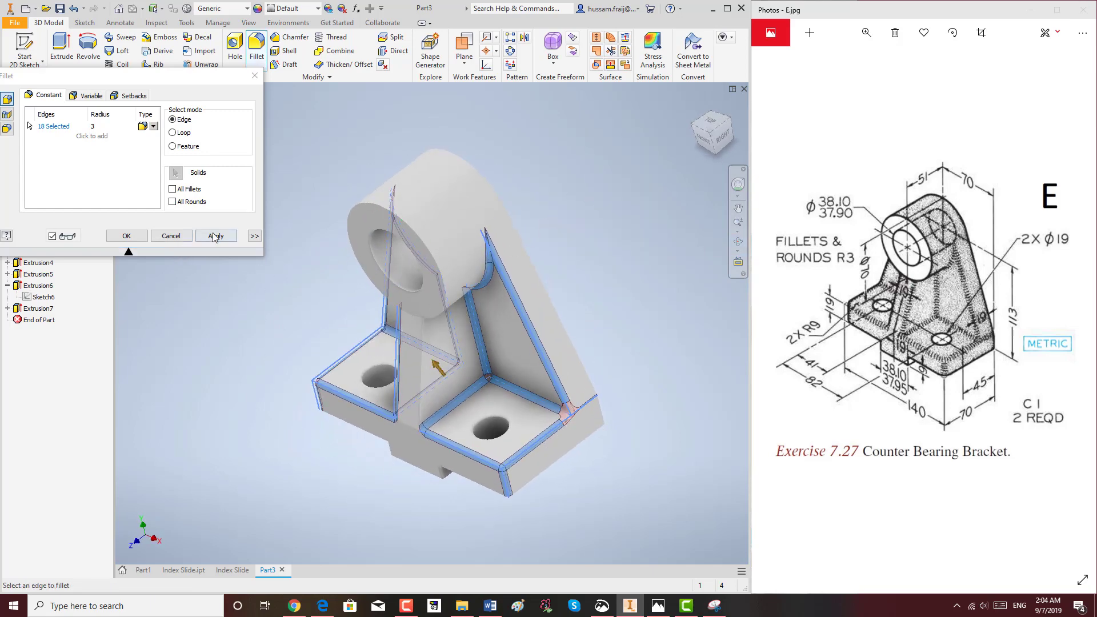
Step: Apply the 3 mm fillet and select Part3 in the browser
click(134, 235)
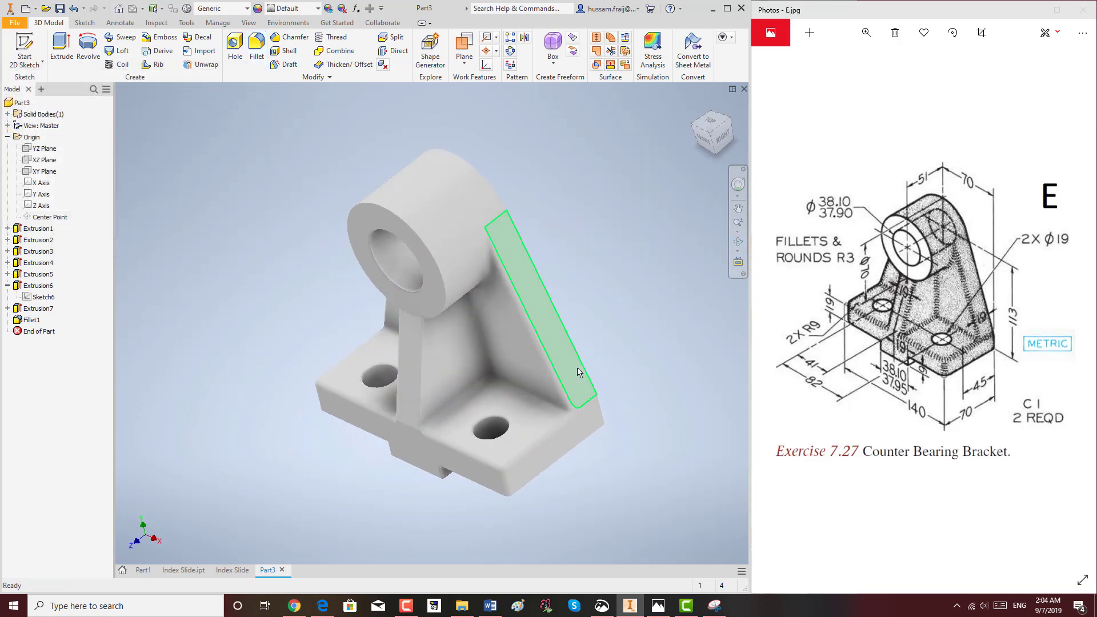
click(696, 108)
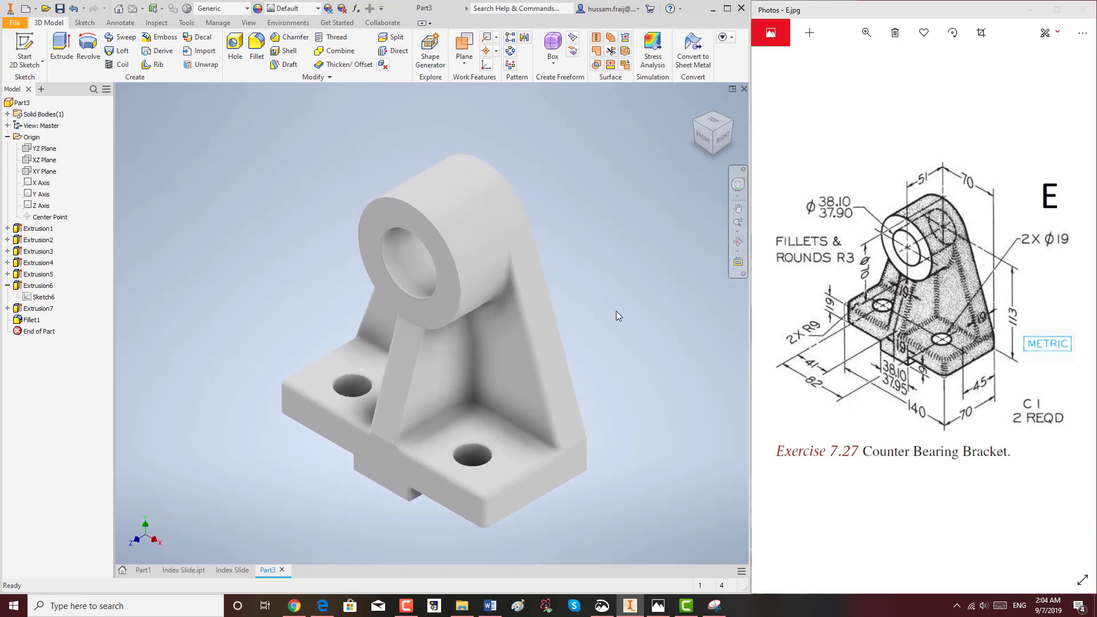
click(22, 102)
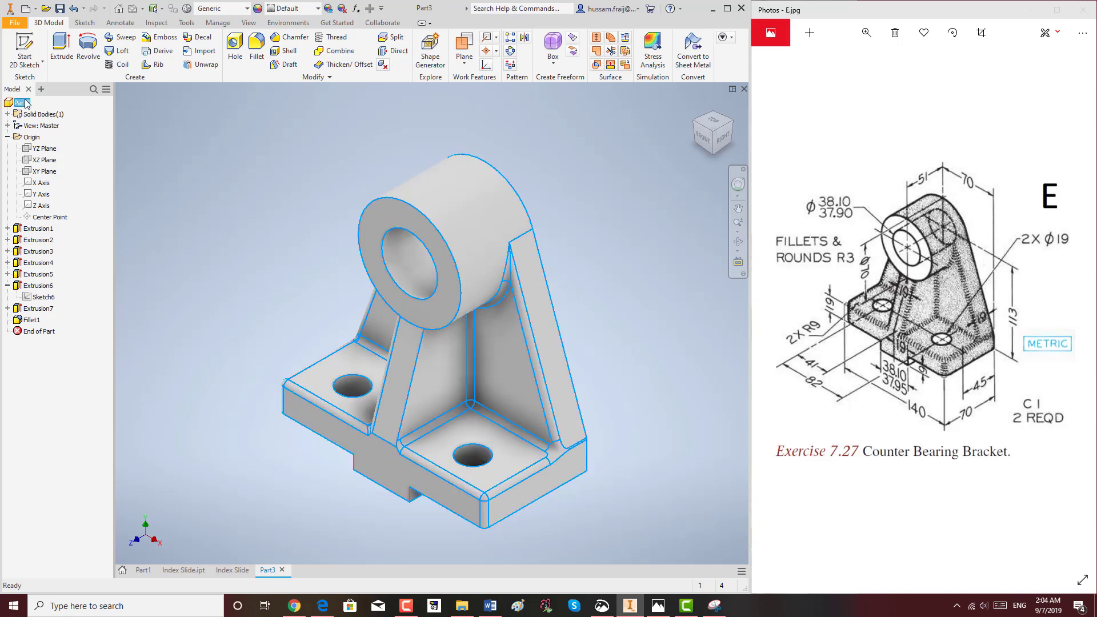
Step: Colour the whole part orange (255/145/0)
click(327, 8)
click(499, 112)
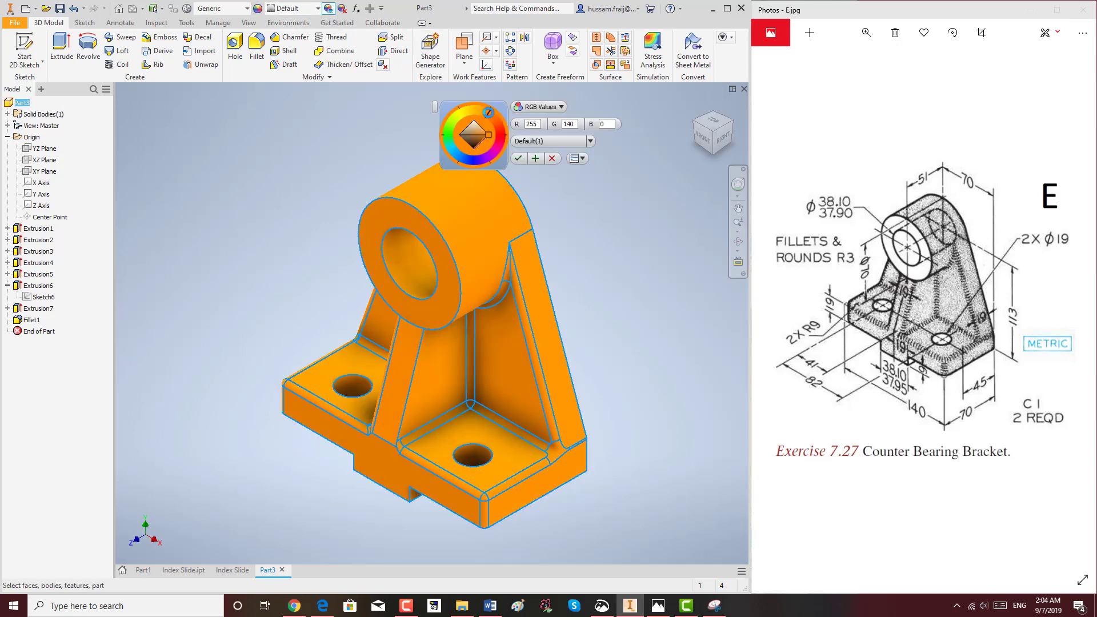
click(486, 135)
click(495, 117)
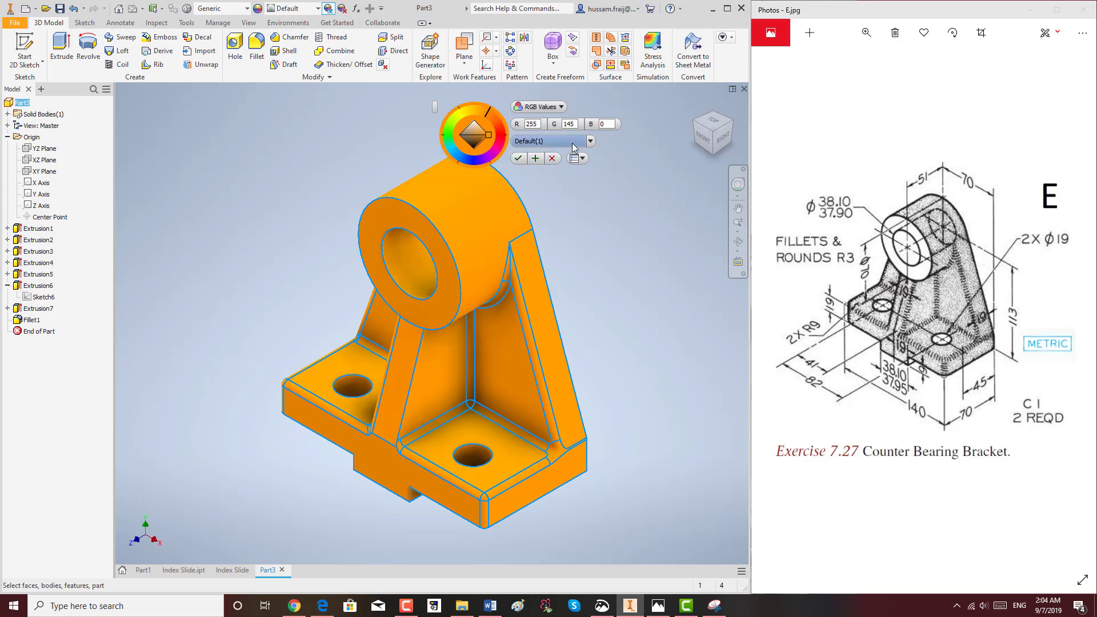
click(535, 158)
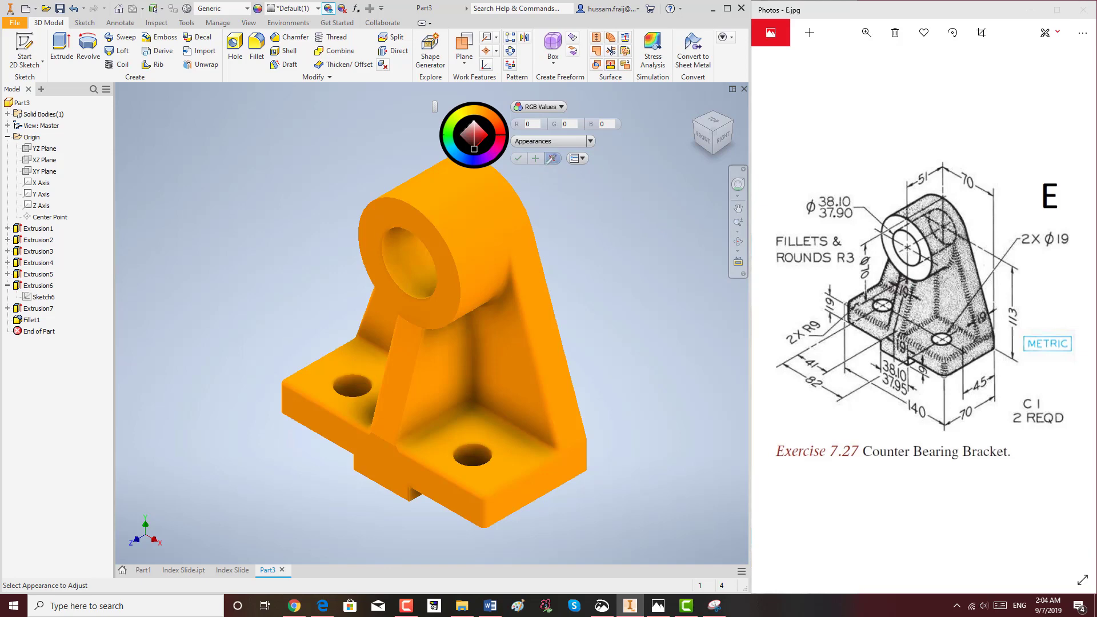
click(551, 159)
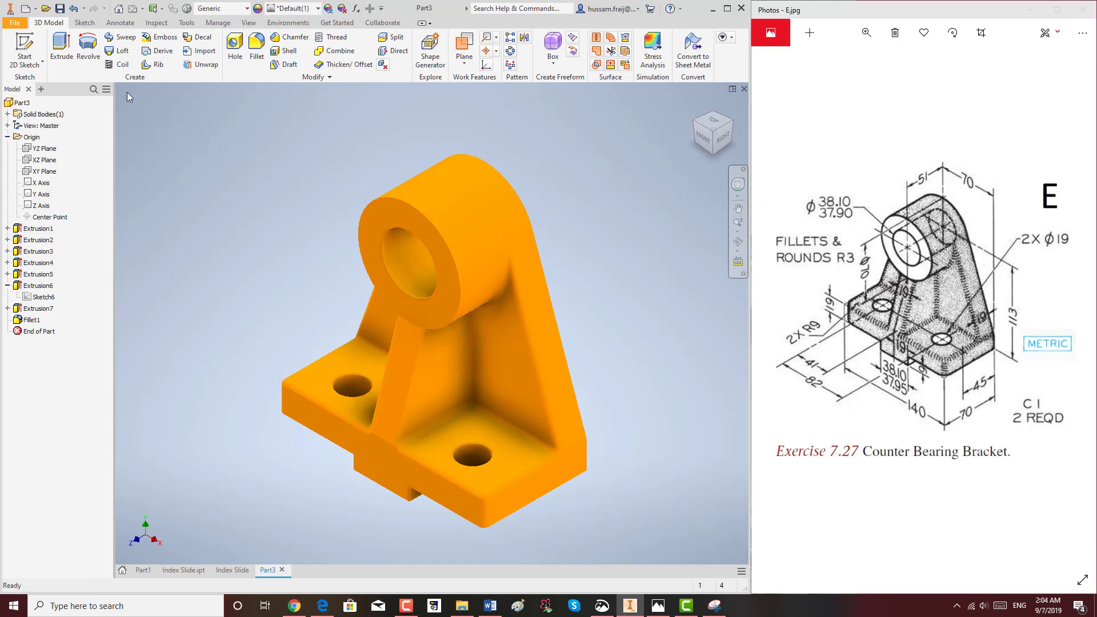
click(25, 25)
Step: Create a new drawing from the ANSI (mm).idw template
click(22, 64)
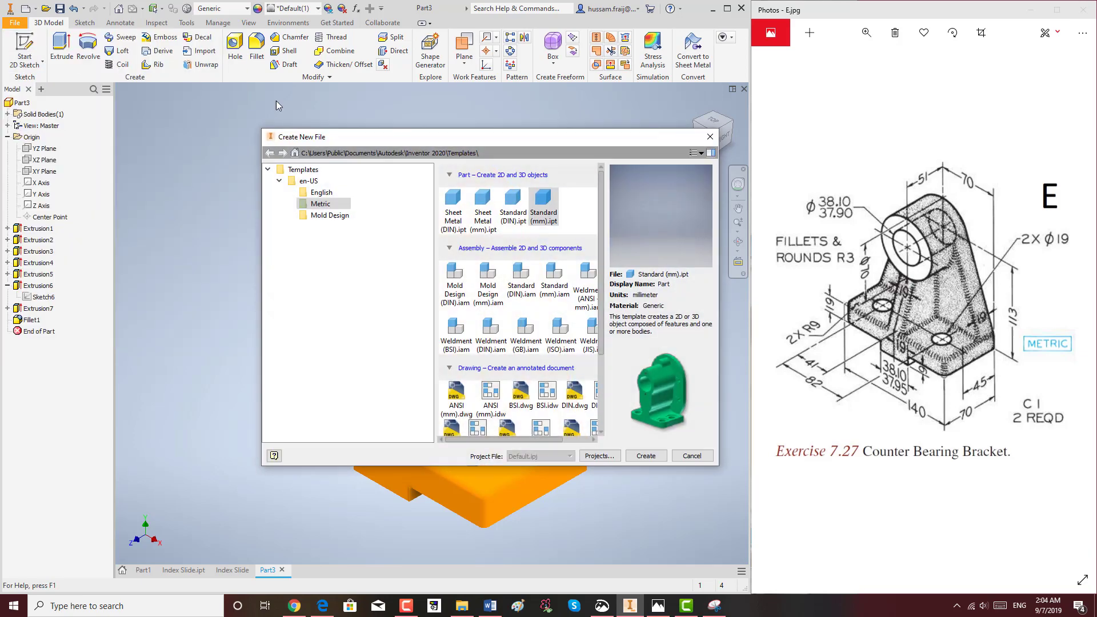
scroll(501, 341, down, 1)
click(490, 359)
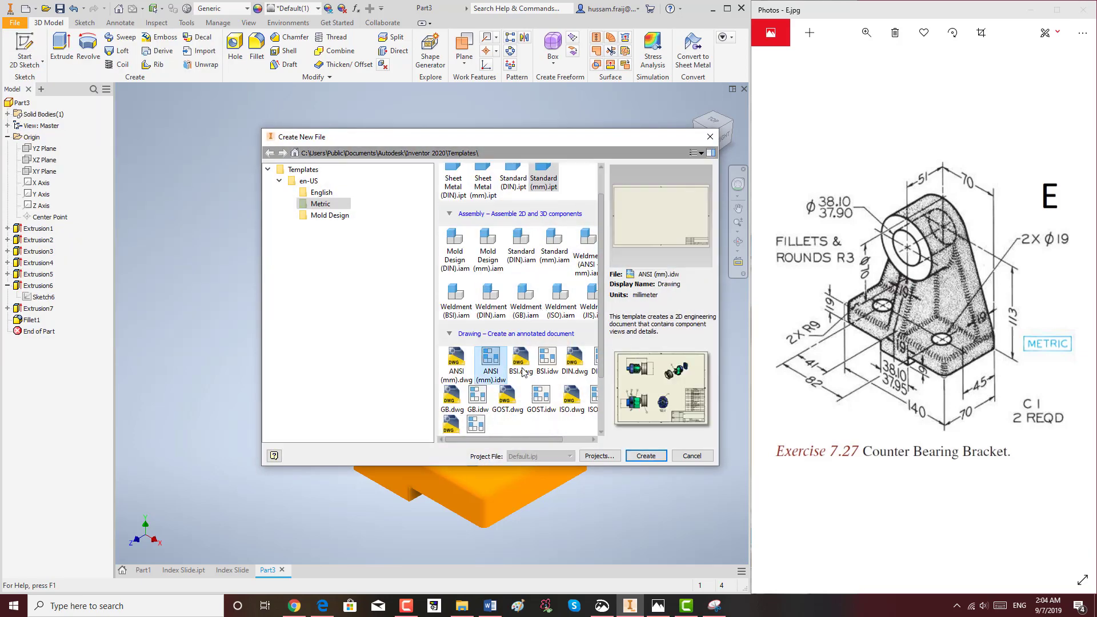
click(646, 456)
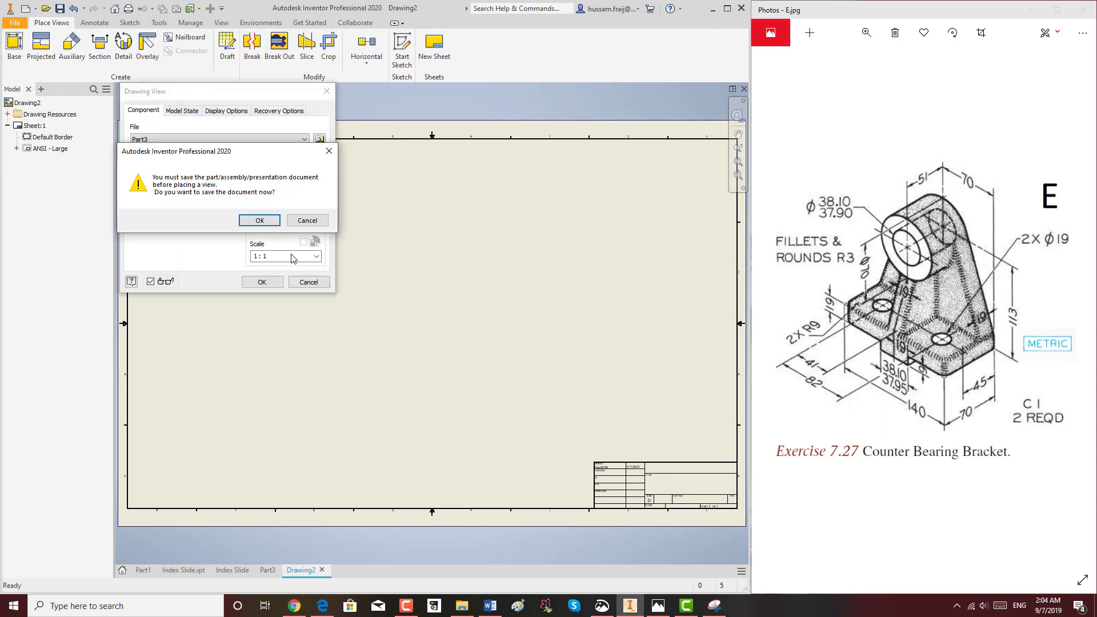
Step: Accept saving the part and enter the file name Counter Bearing Bracket
click(260, 223)
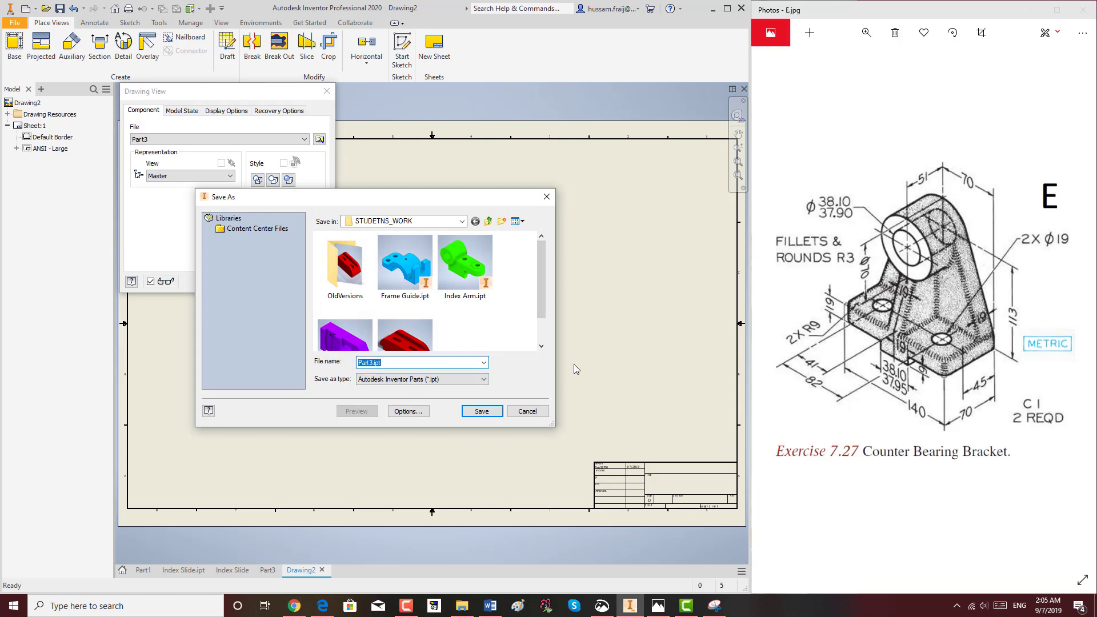
text(C)
text(ounter Bearinbg )
text(g)
key(ctrl+a)
Step: Save the part as Counter Bearing Bracket and place its front base view at scale 2
click(483, 410)
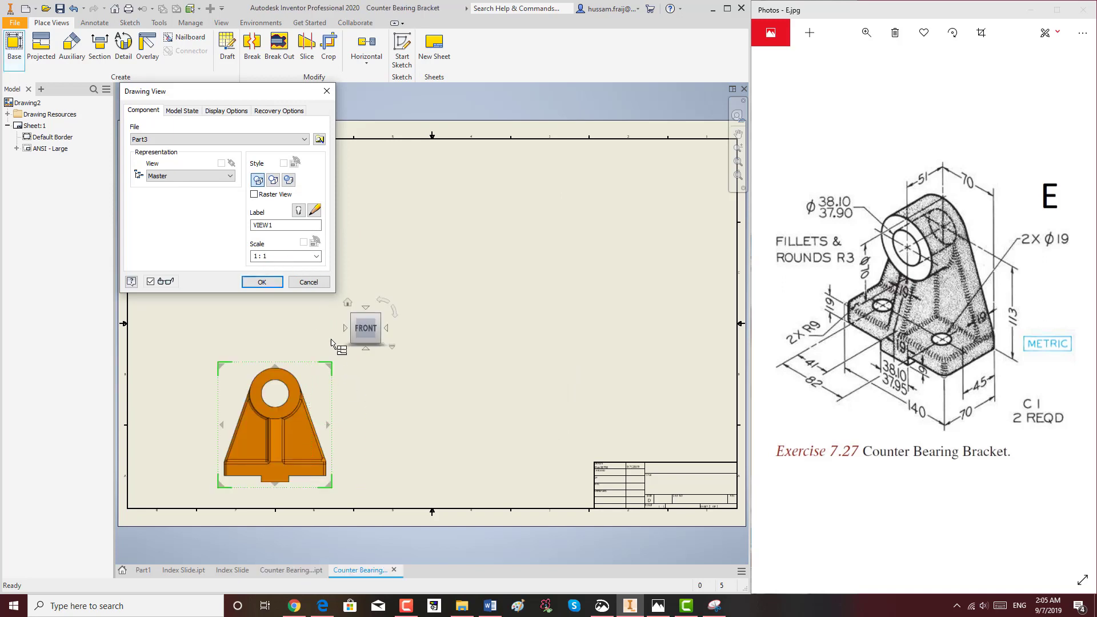
drag(287, 258, 239, 260)
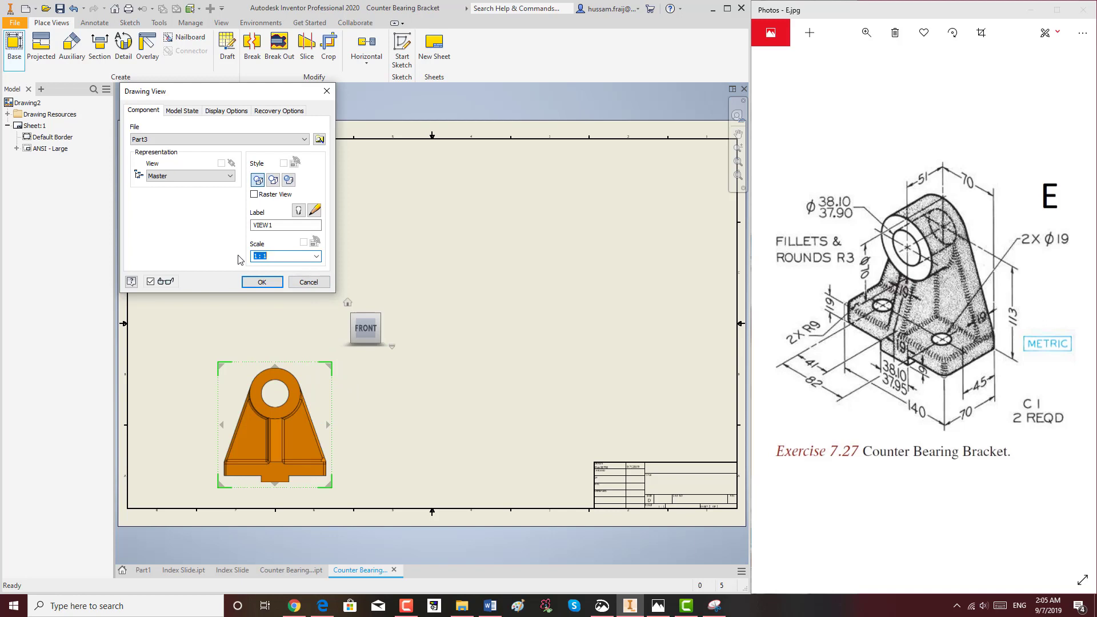
text(2)
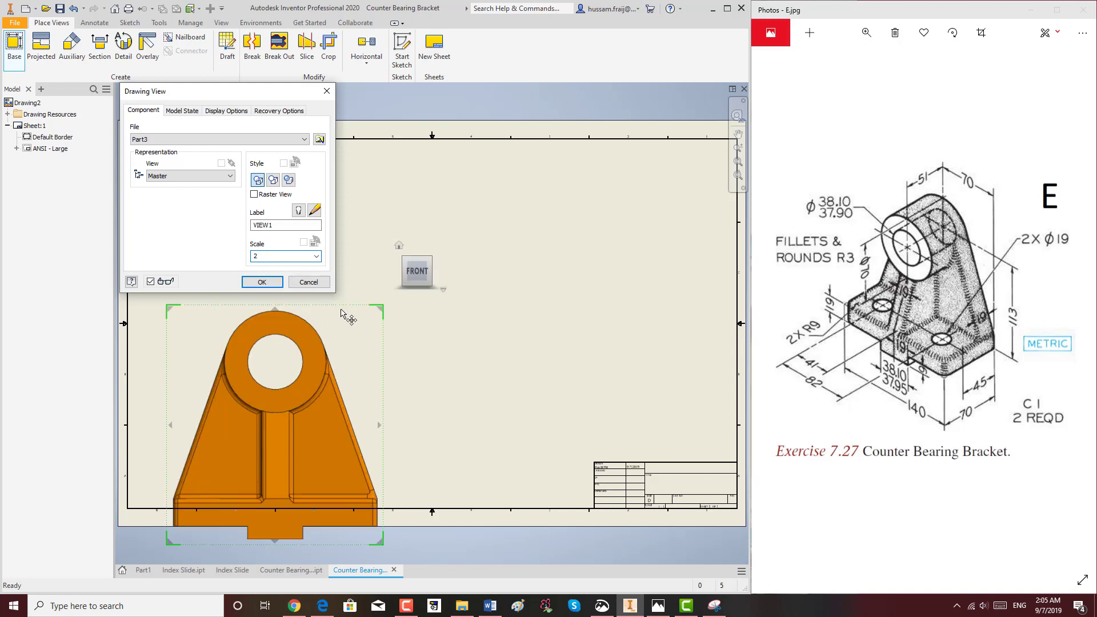
mouse_move(351, 313)
mouse_down()
mouse_move(370, 239)
mouse_move(307, 216)
mouse_up()
key(Return)
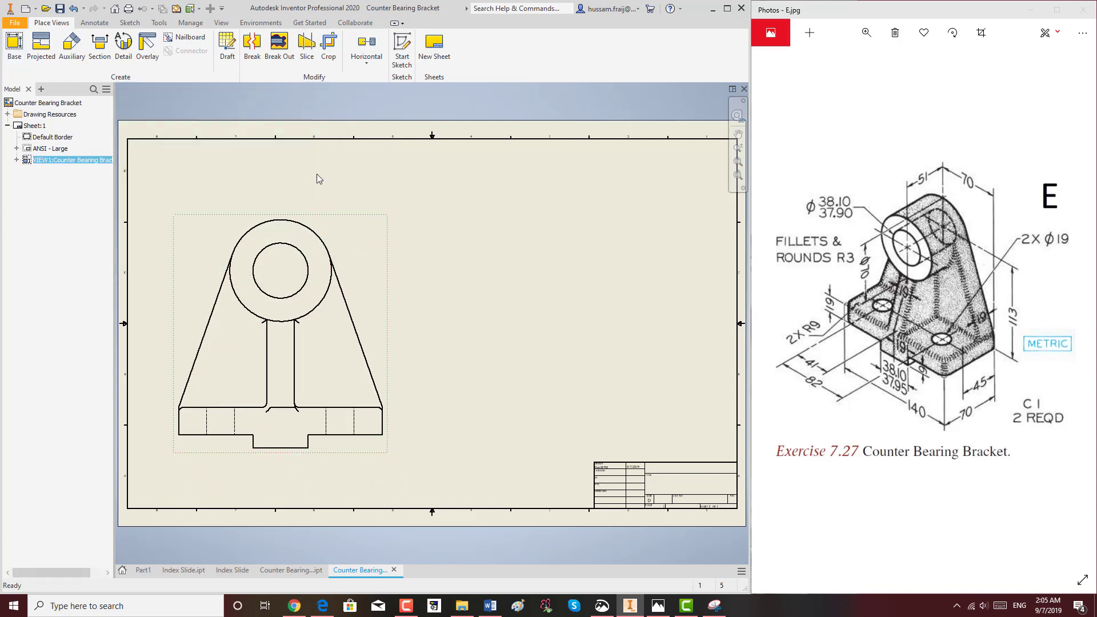
Step: Try a section view right of the front view, then undo it
click(99, 47)
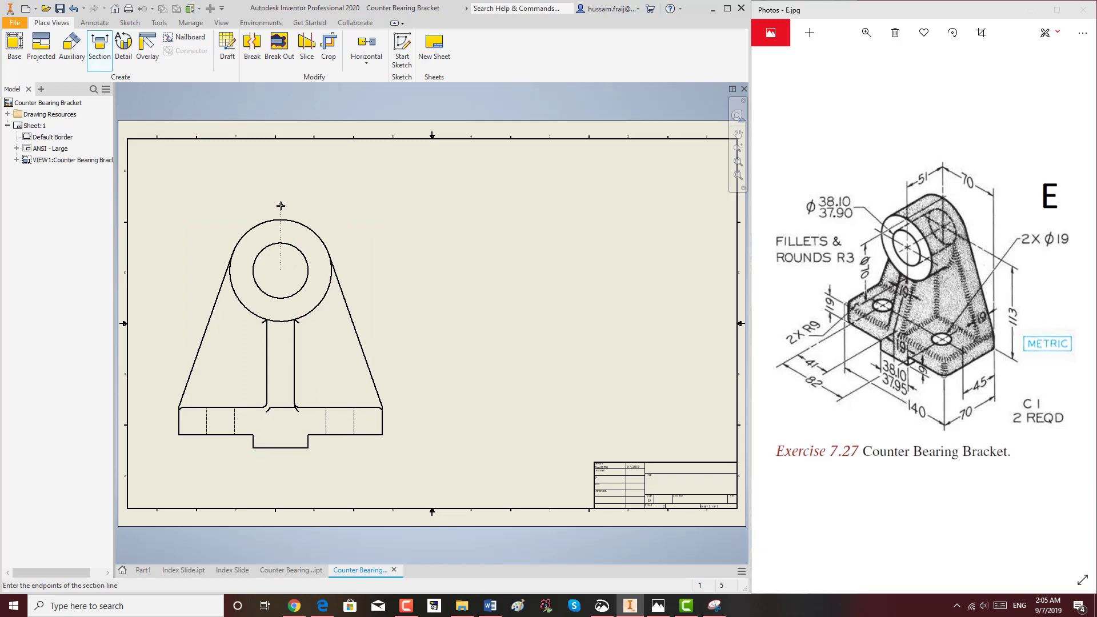
click(280, 466)
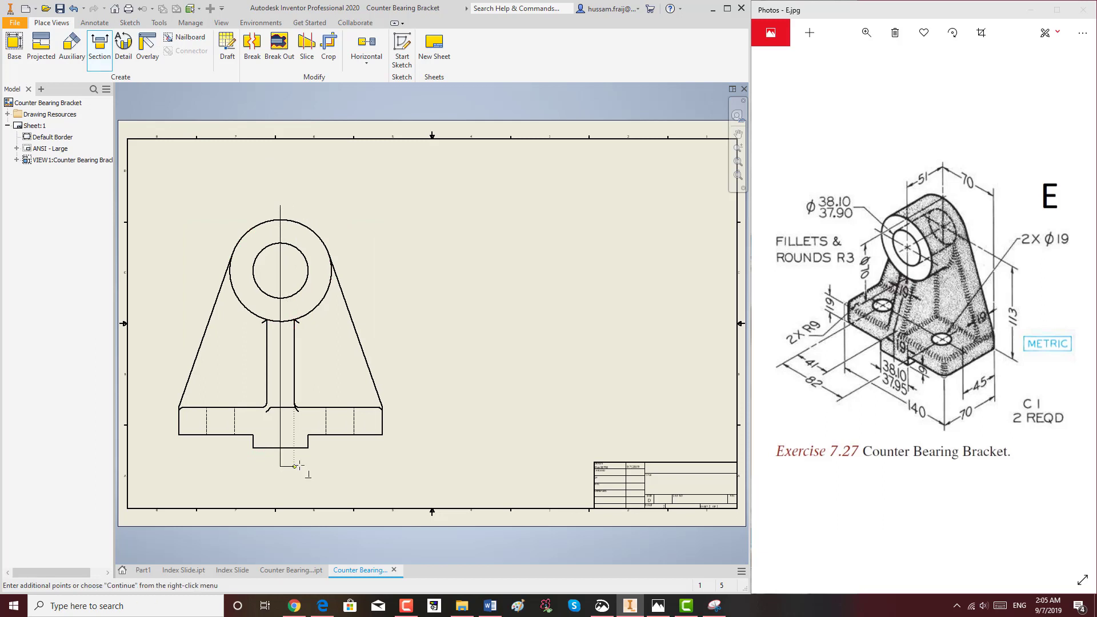
right_click(323, 465)
click(357, 463)
click(534, 297)
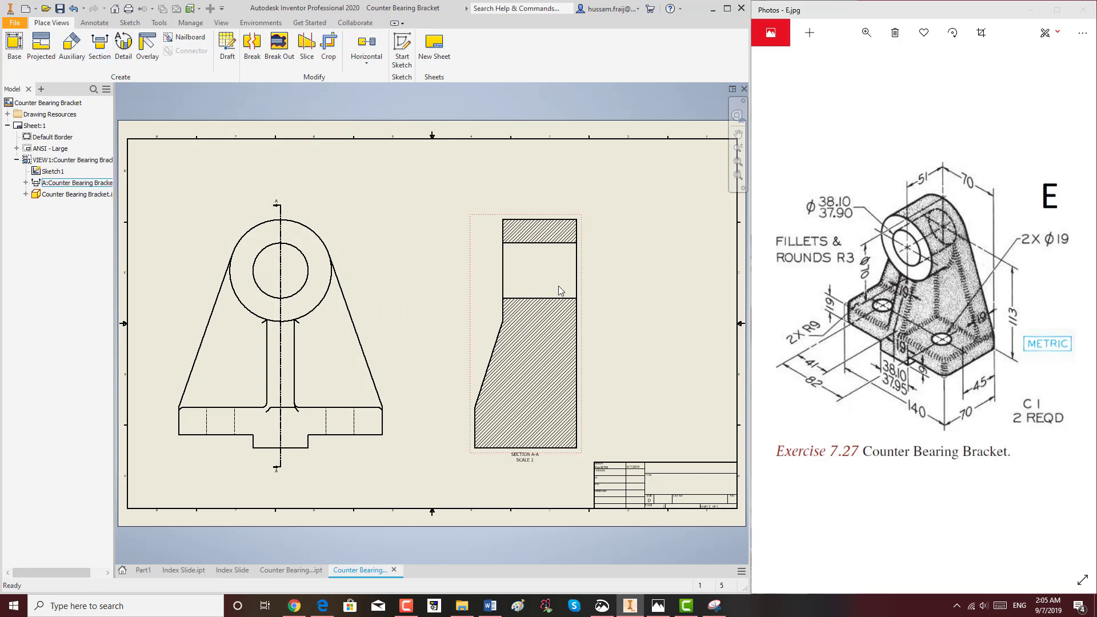
key(ctrl+z)
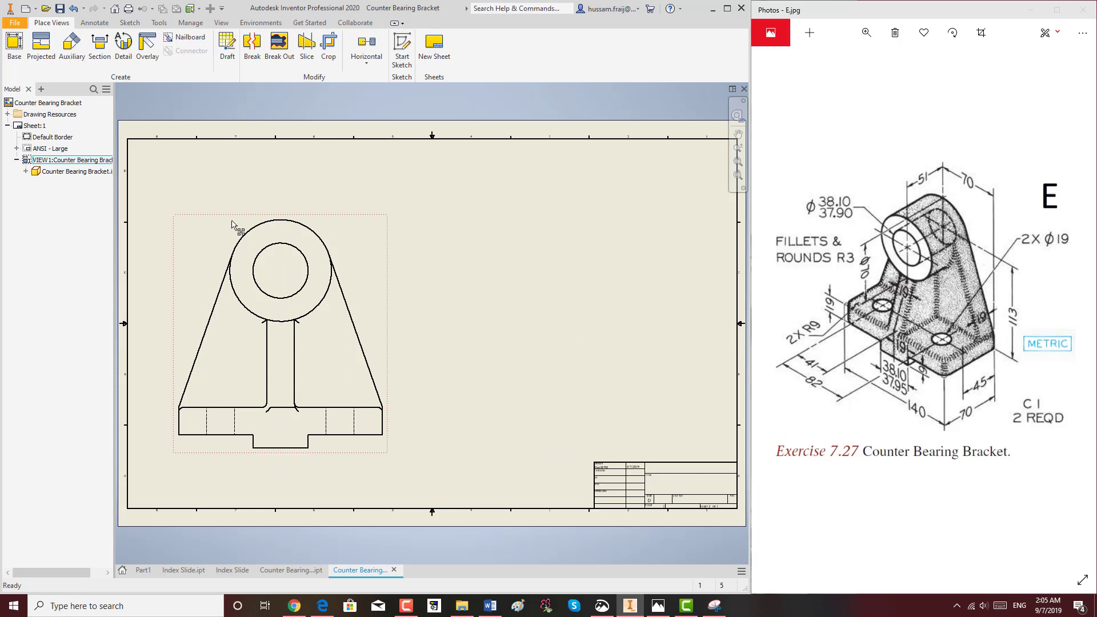
Step: Move the front view down and add a projected top view above it
mouse_move(346, 224)
mouse_down()
mouse_move(379, 240)
mouse_move(381, 266)
mouse_up()
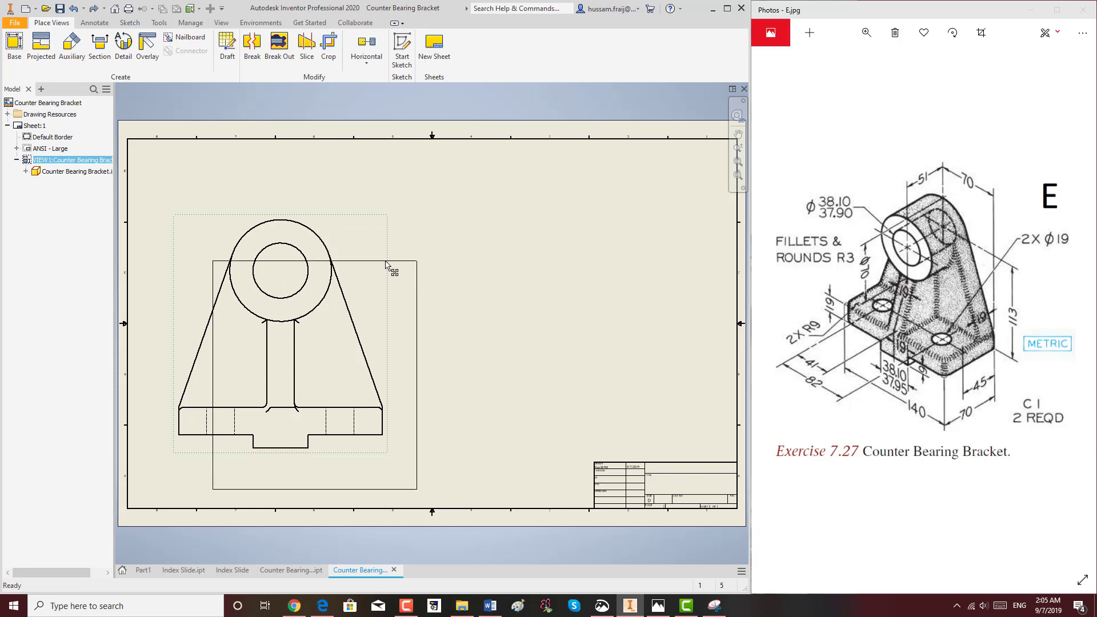
click(41, 47)
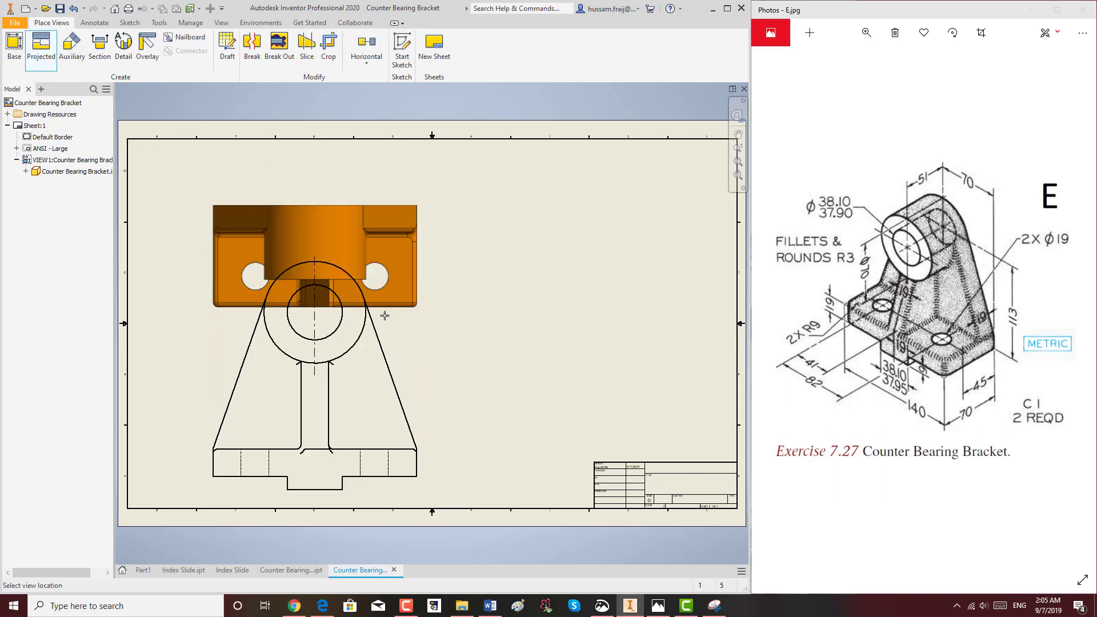
click(351, 195)
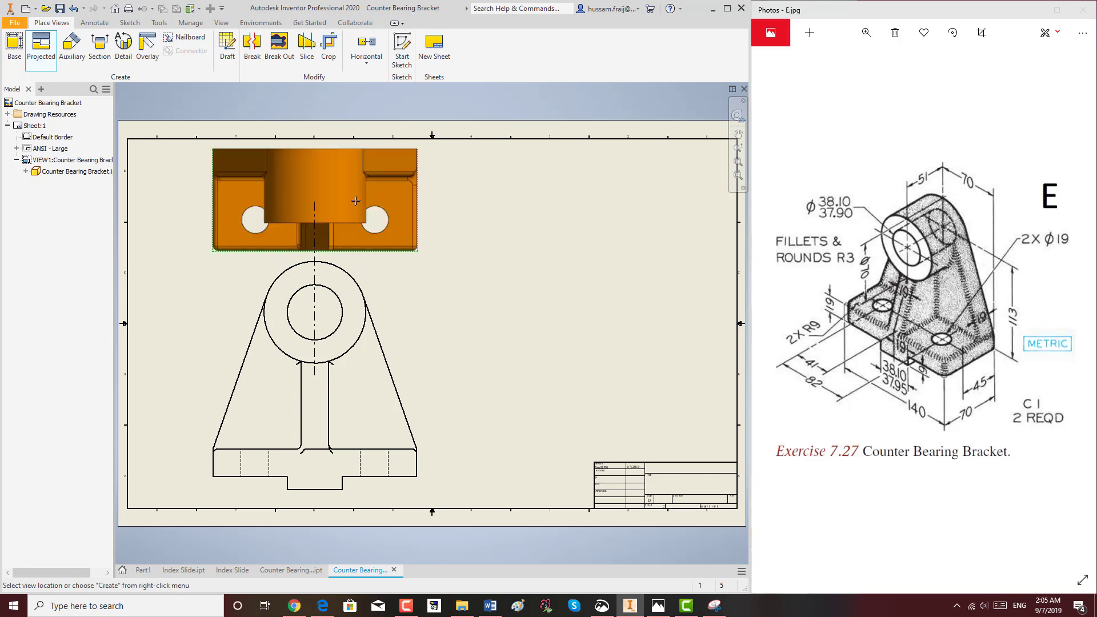
right_click(457, 194)
click(499, 194)
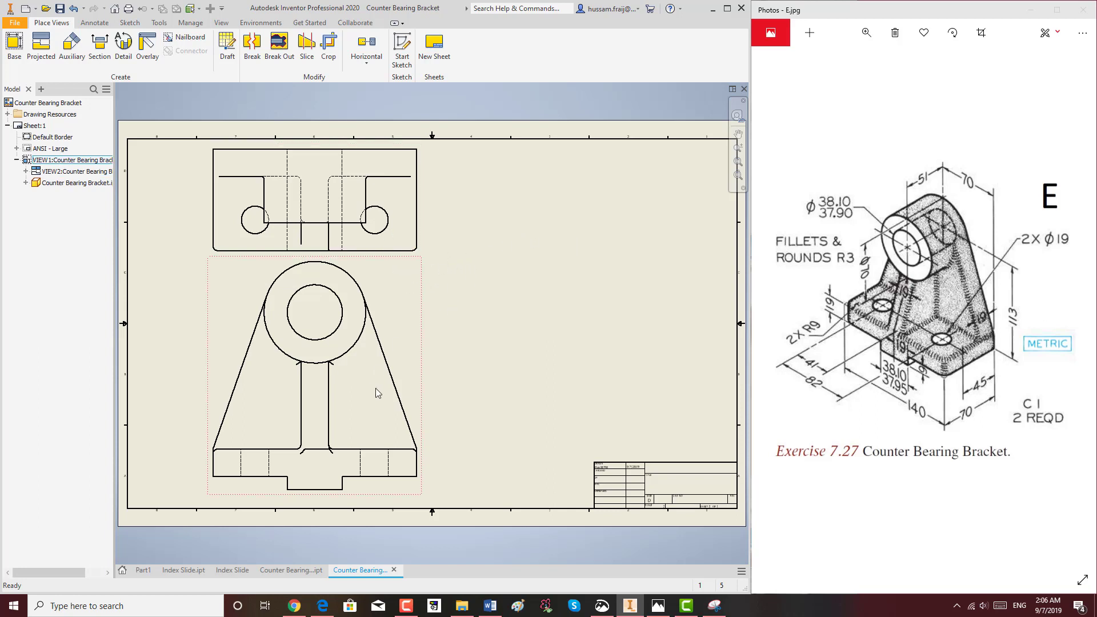
Step: Project an isometric view of the bracket up and to the right of the front view
click(41, 53)
click(404, 399)
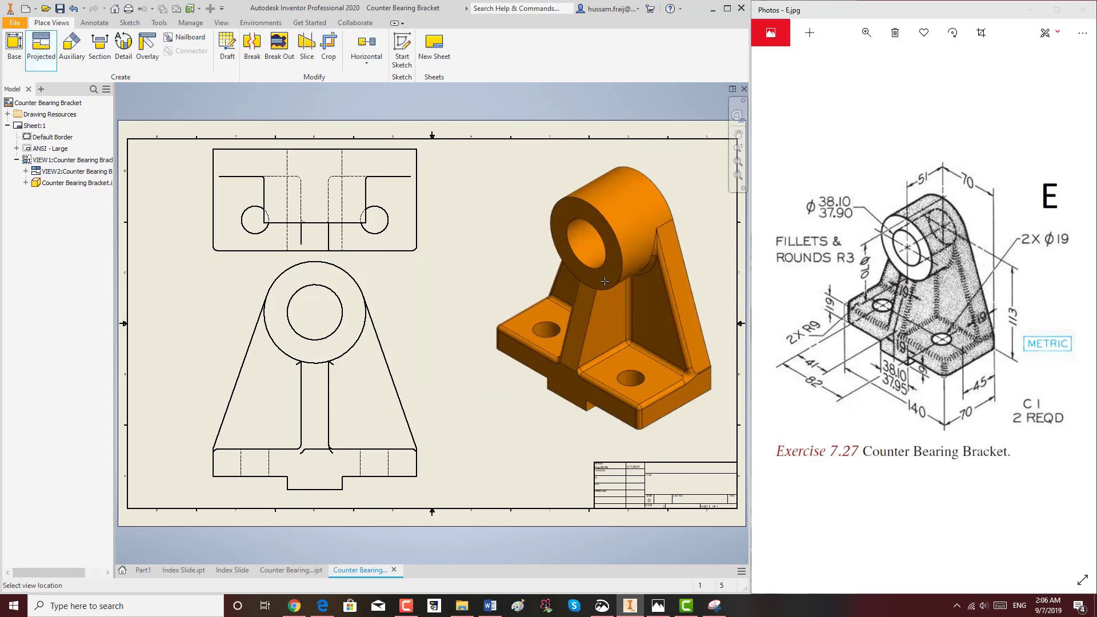
right_click(609, 275)
click(649, 275)
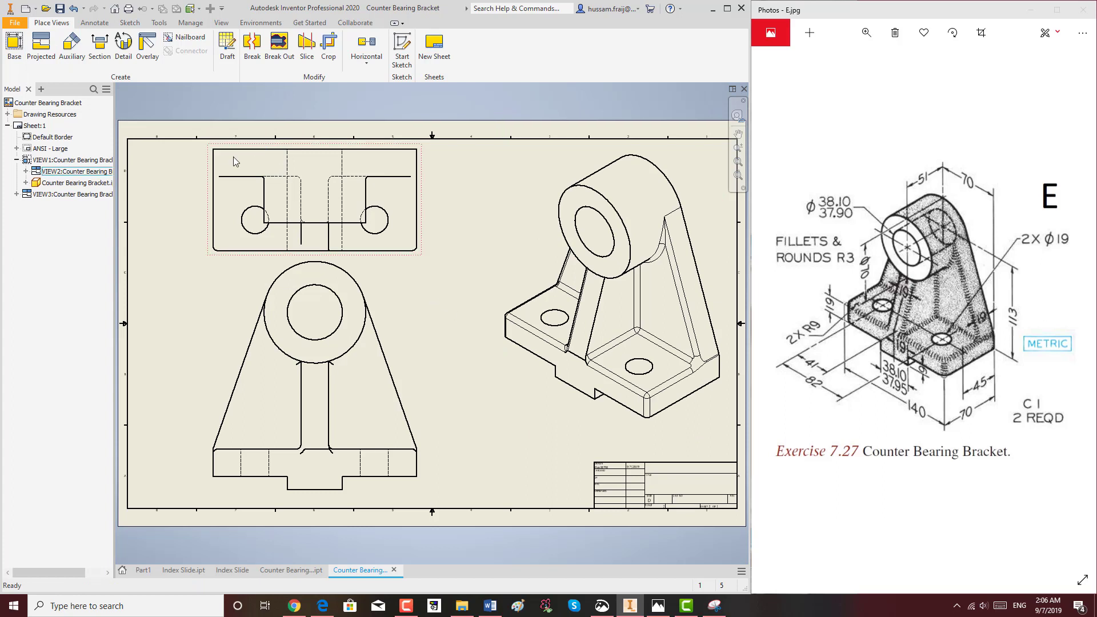
click(99, 50)
scroll(408, 213, up, 3)
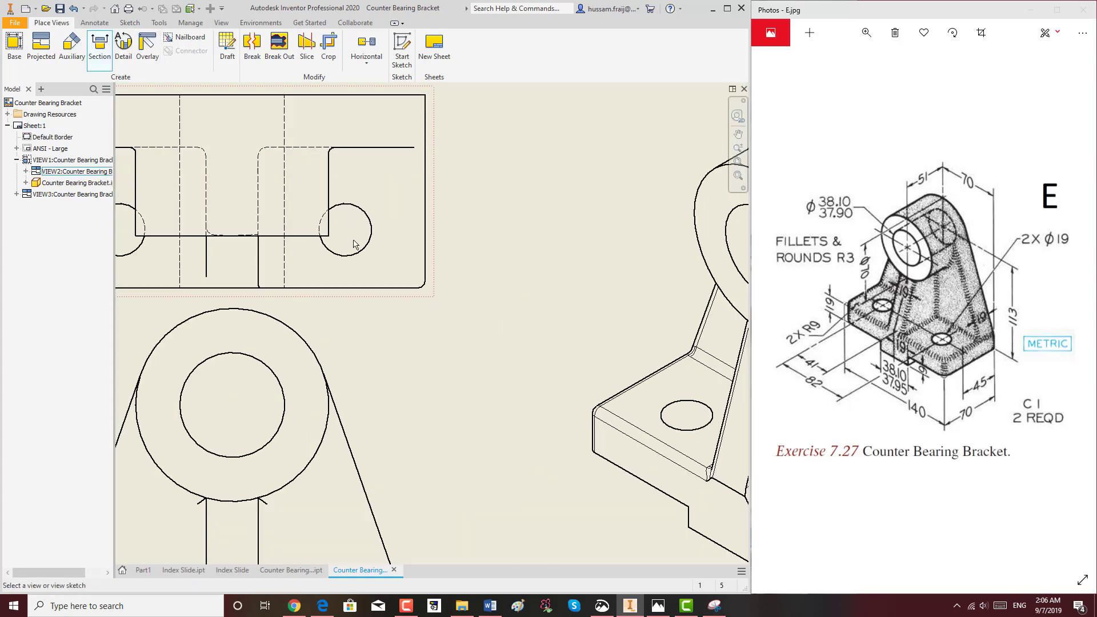
click(354, 179)
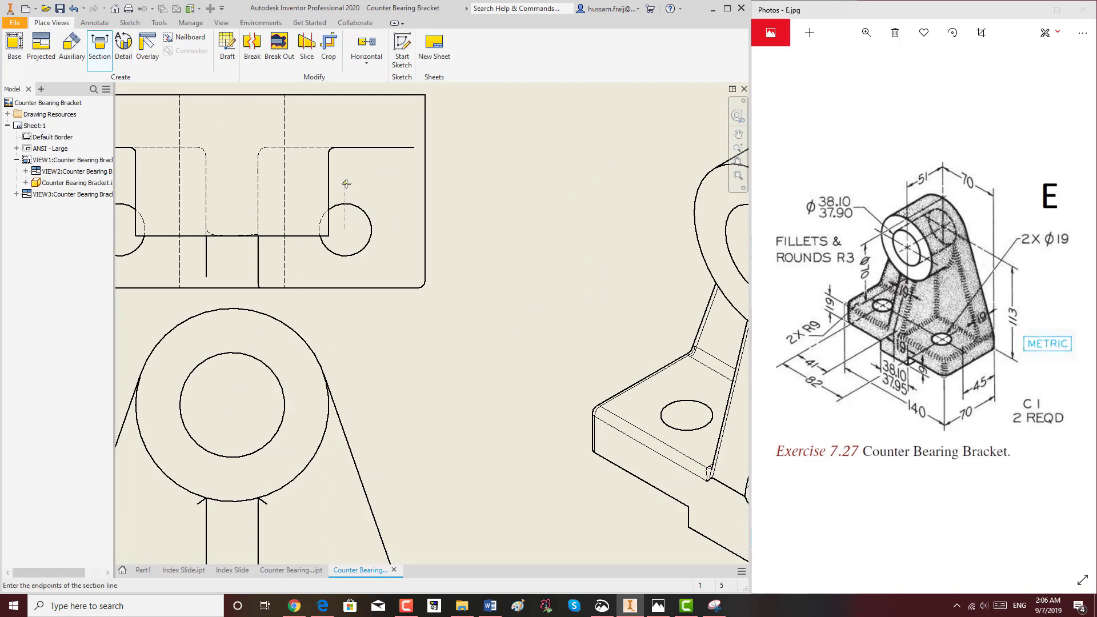
click(345, 273)
right_click(436, 240)
click(453, 238)
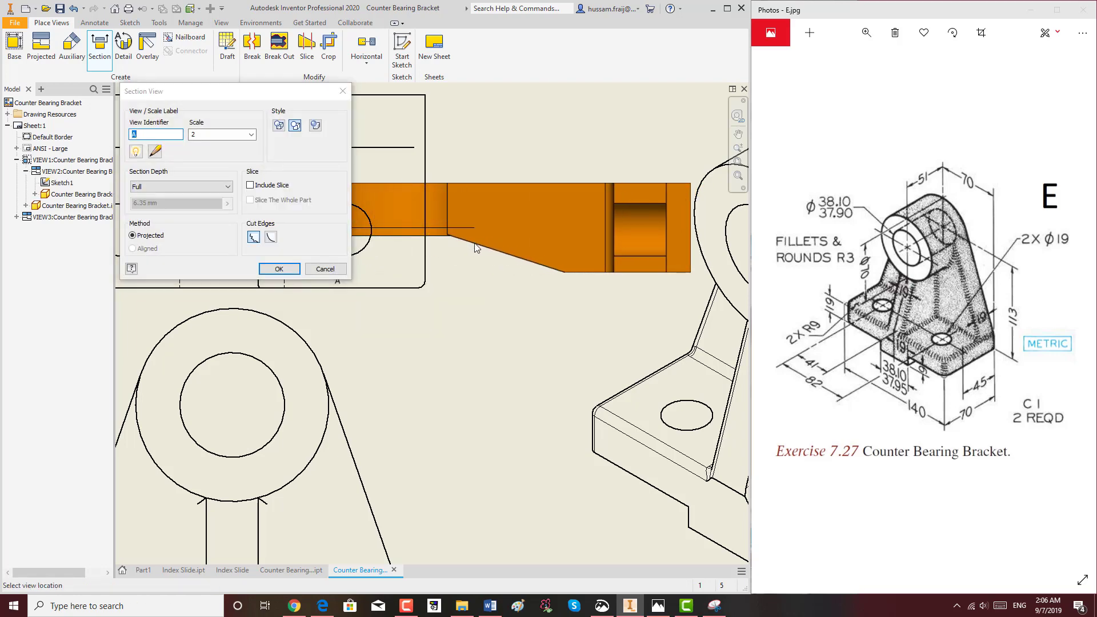
click(476, 247)
scroll(468, 240, down, 3)
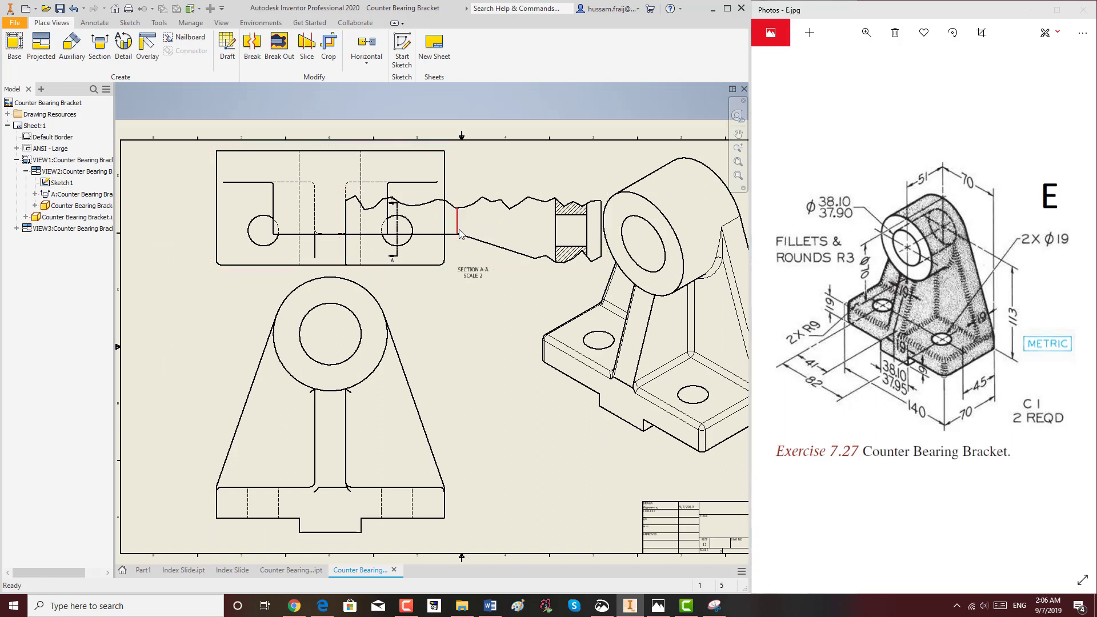
key(ctrl+z)
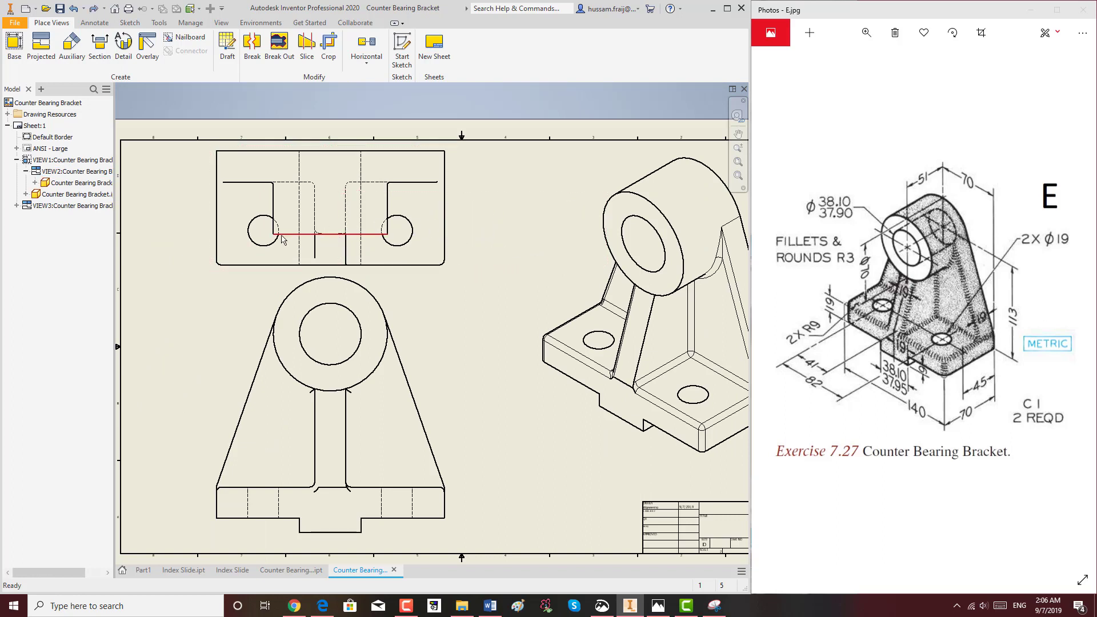
scroll(278, 233, up, 3)
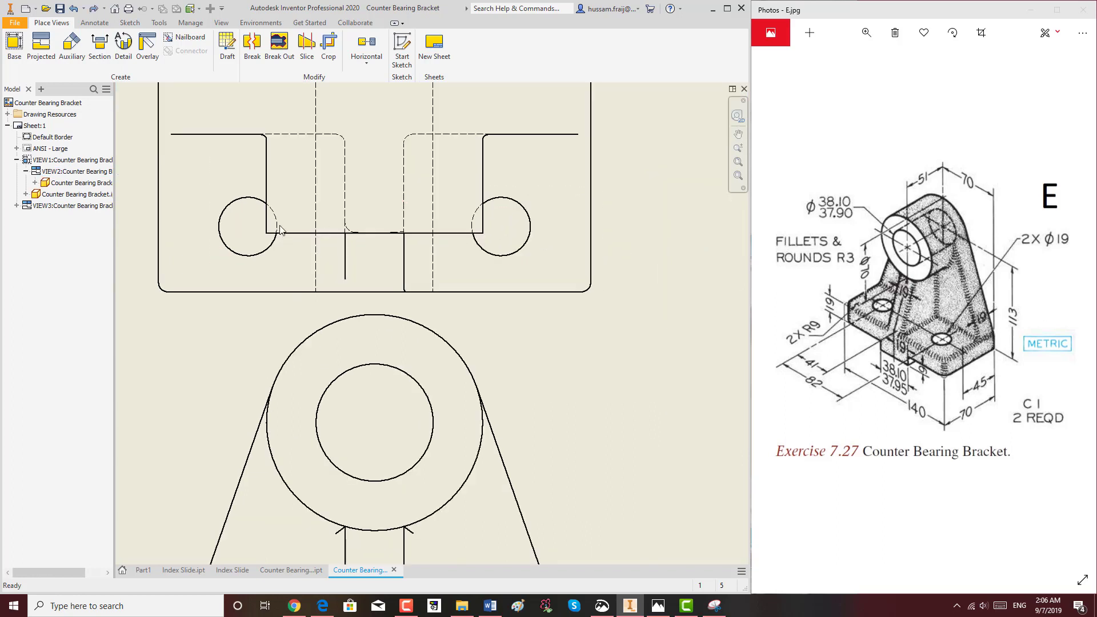
Step: Draw a vertical section cutting line through the top view's left hole
click(99, 49)
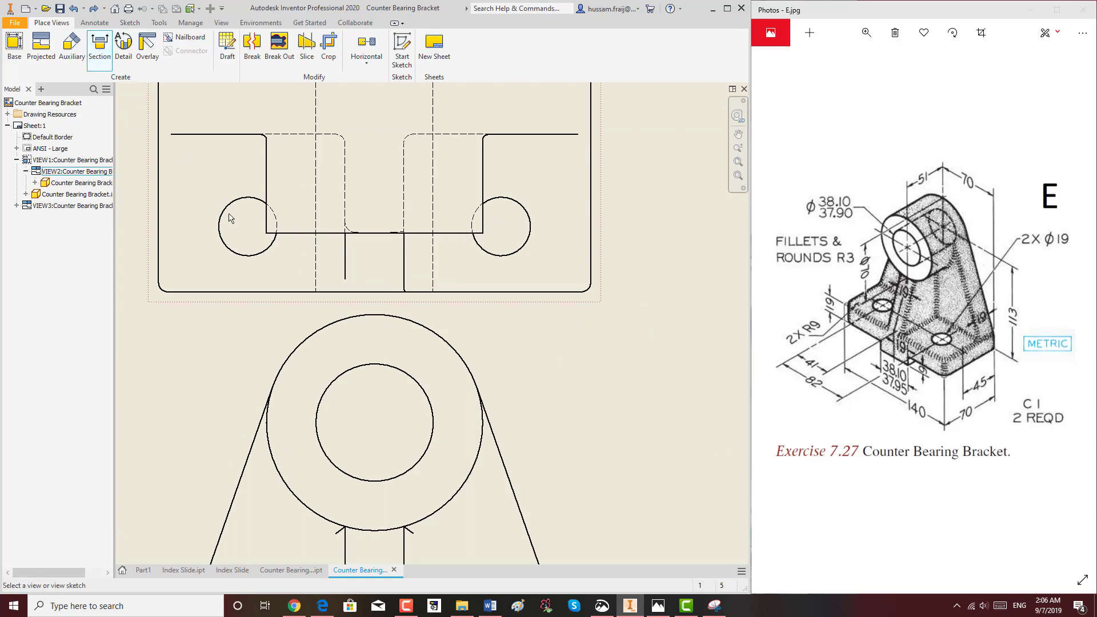
click(220, 184)
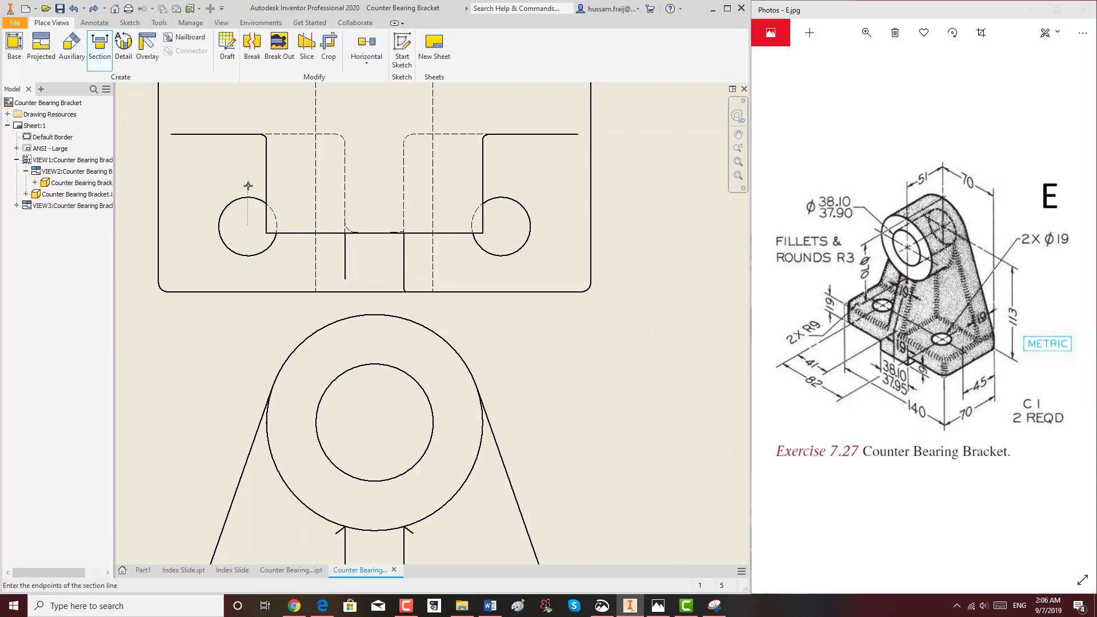
click(248, 270)
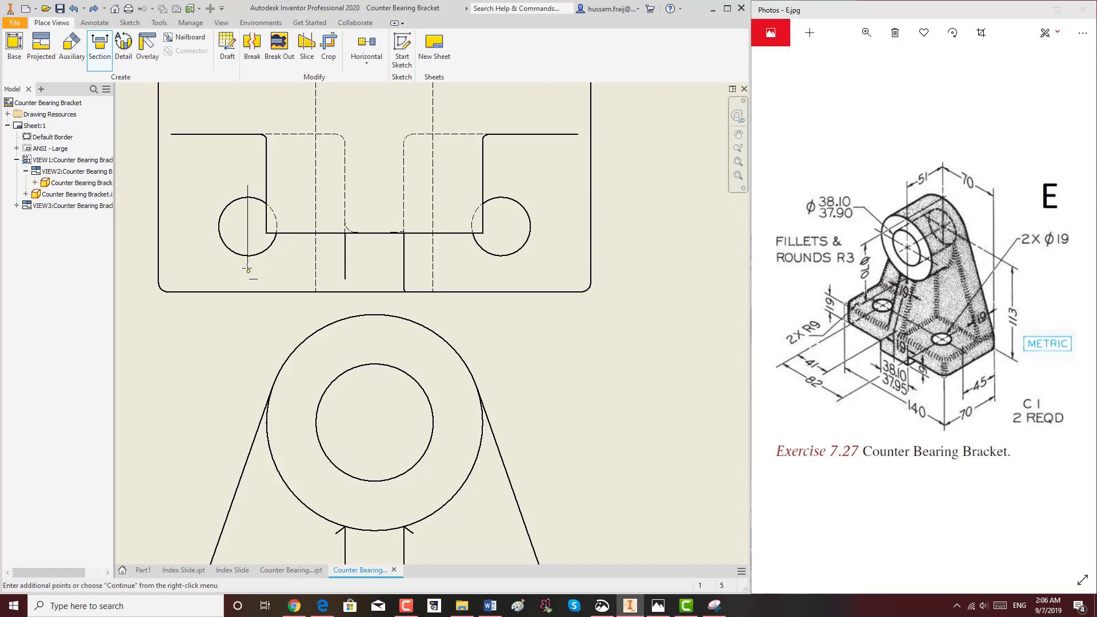
right_click(204, 223)
click(183, 274)
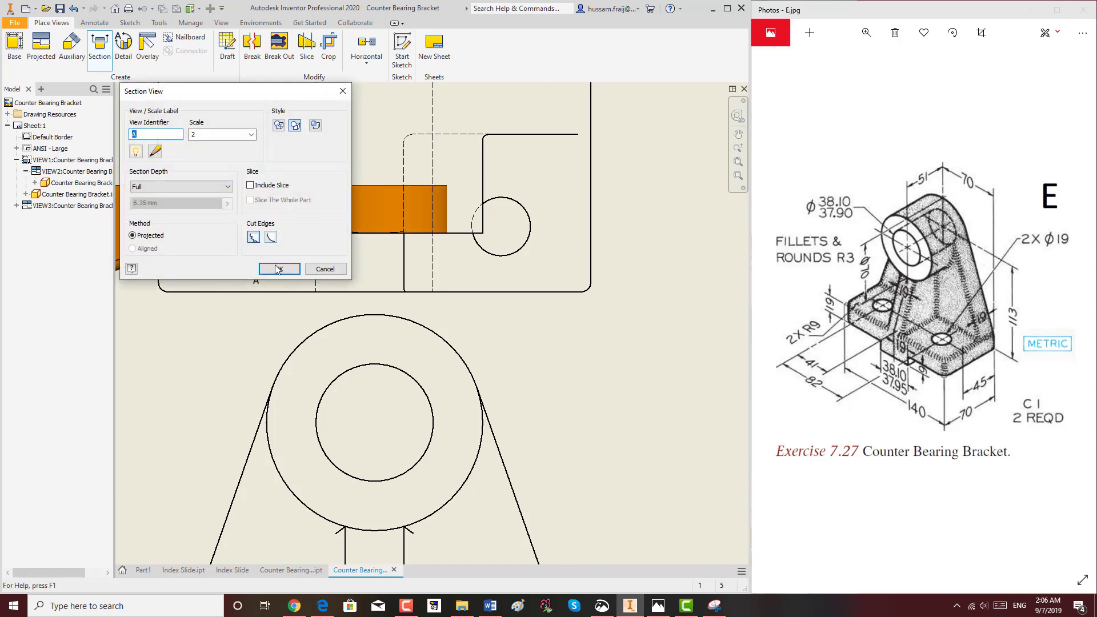
Step: Place section view A-A at scale 2 to the right of the top view
drag(286, 97, 236, 423)
scroll(455, 256, down, 4)
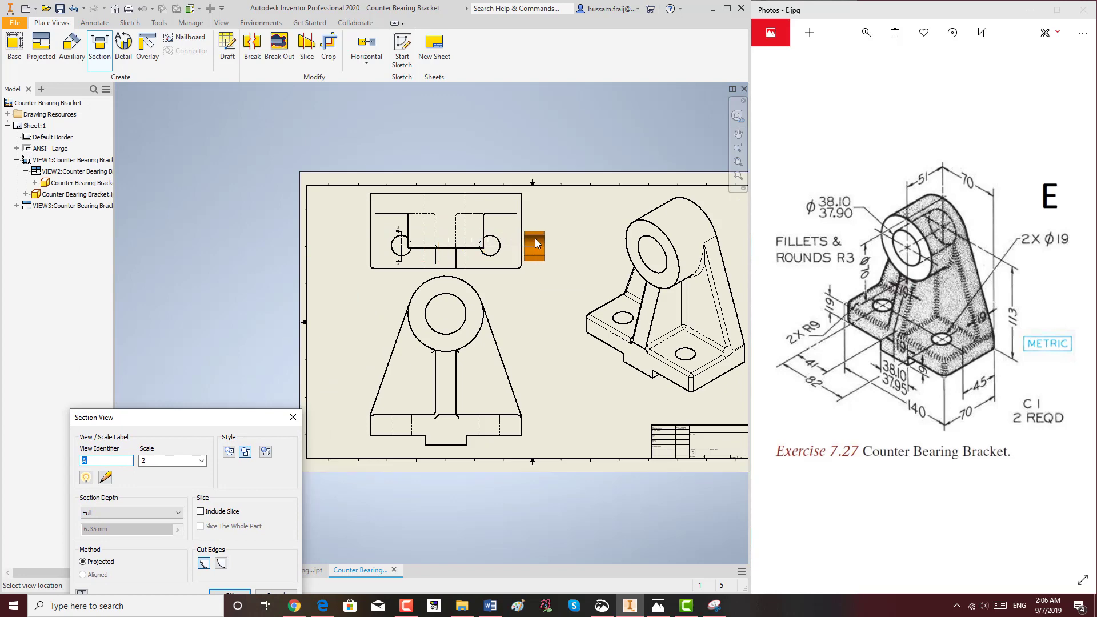
click(535, 240)
scroll(536, 238, up, 4)
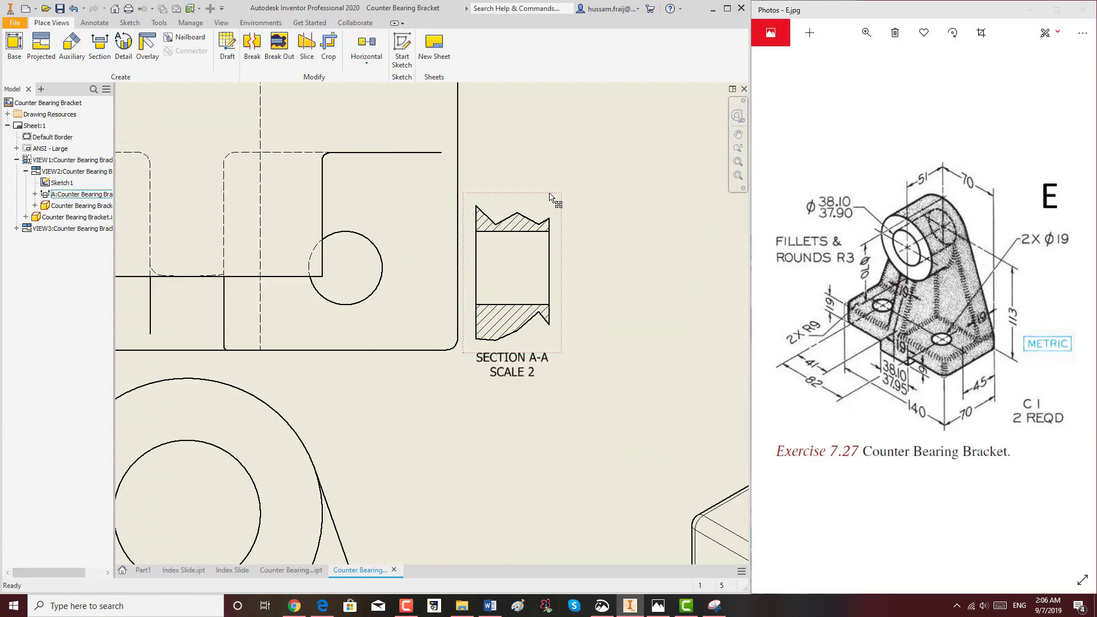
scroll(577, 201, down, 4)
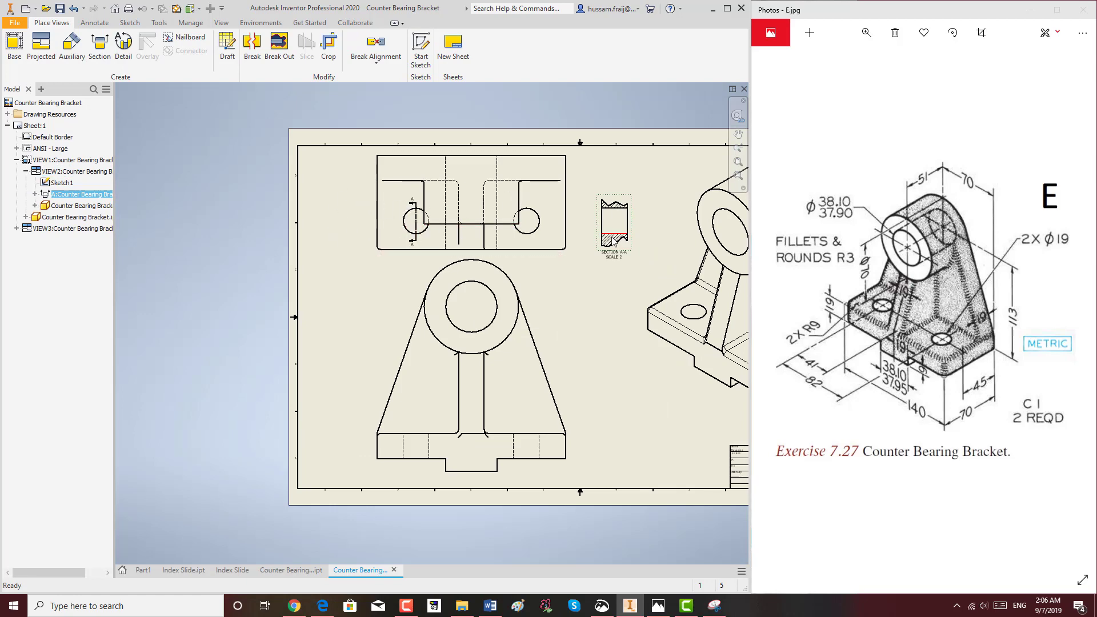
scroll(615, 241, up, 4)
scroll(572, 226, down, 3)
scroll(407, 156, down, 1)
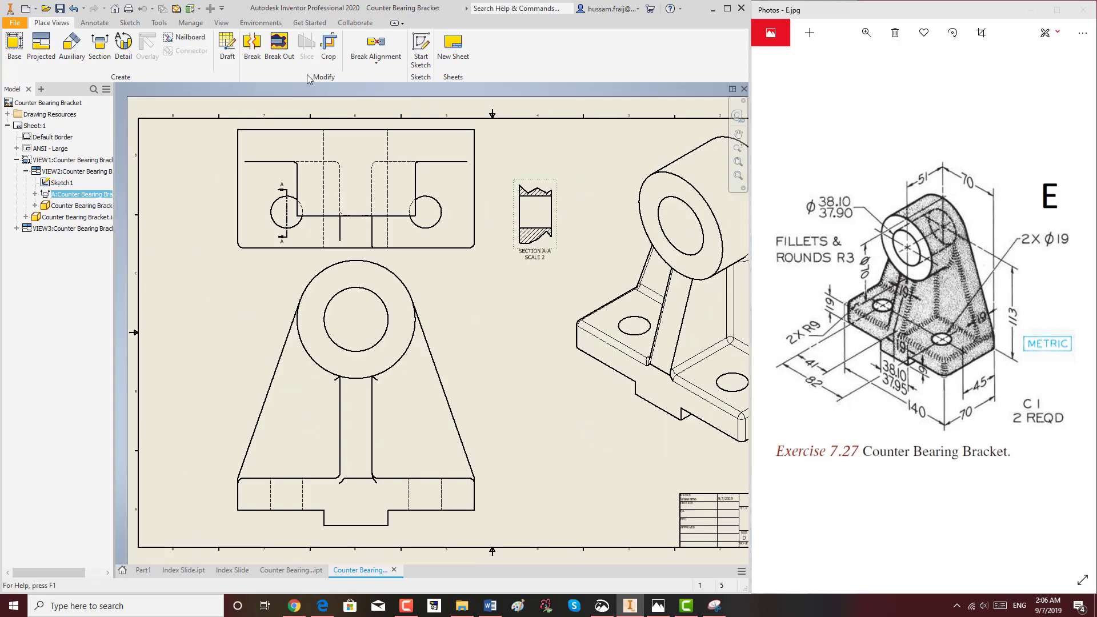
click(94, 22)
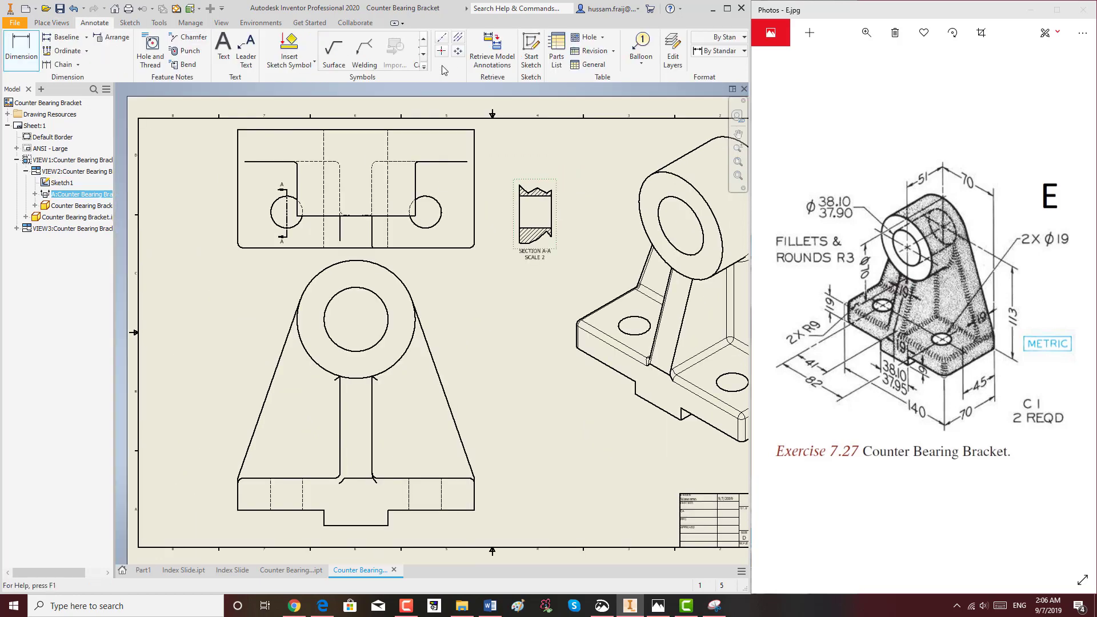
Step: Add a bisector centerline midway through section A-A
click(457, 38)
scroll(582, 215, up, 4)
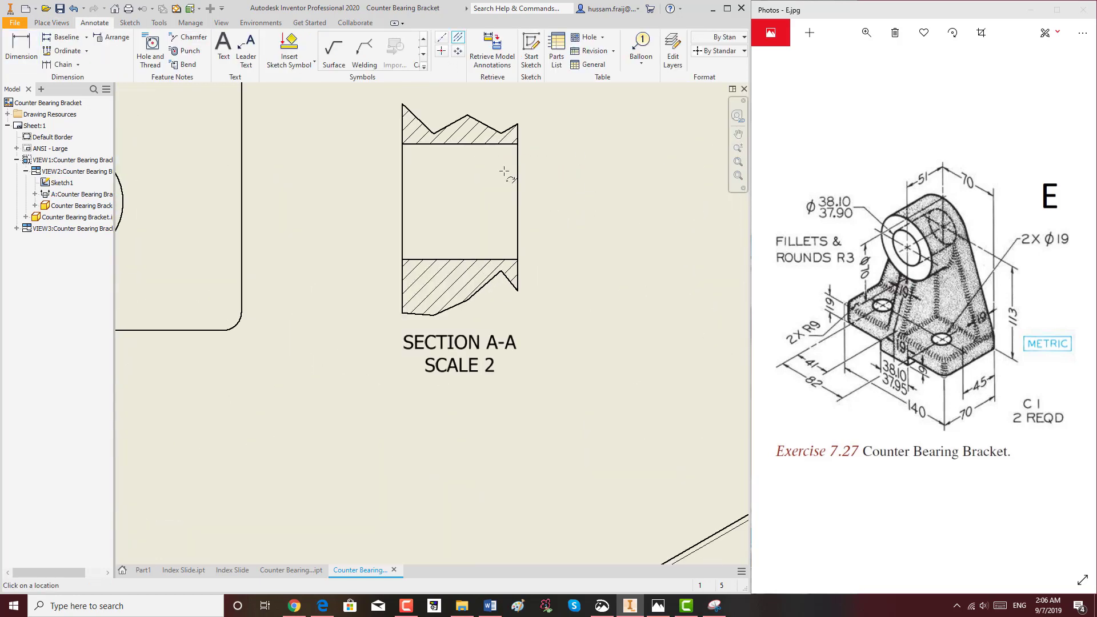
click(441, 259)
scroll(549, 242, down, 3)
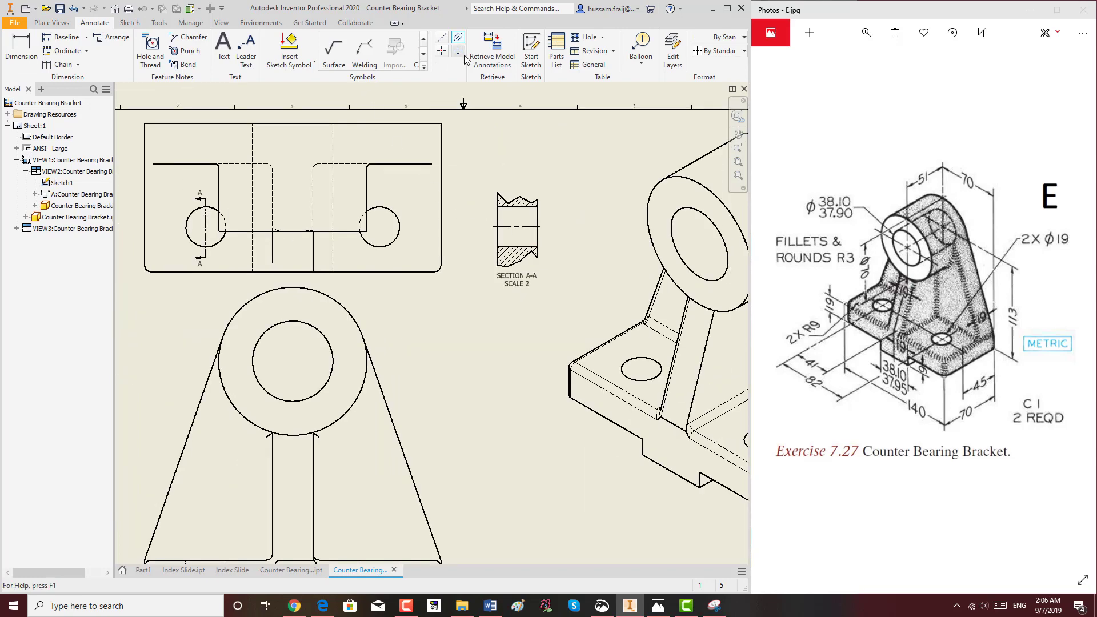
Step: Put center marks on the top view's right hole and the front view's bore
click(445, 53)
click(398, 213)
click(276, 324)
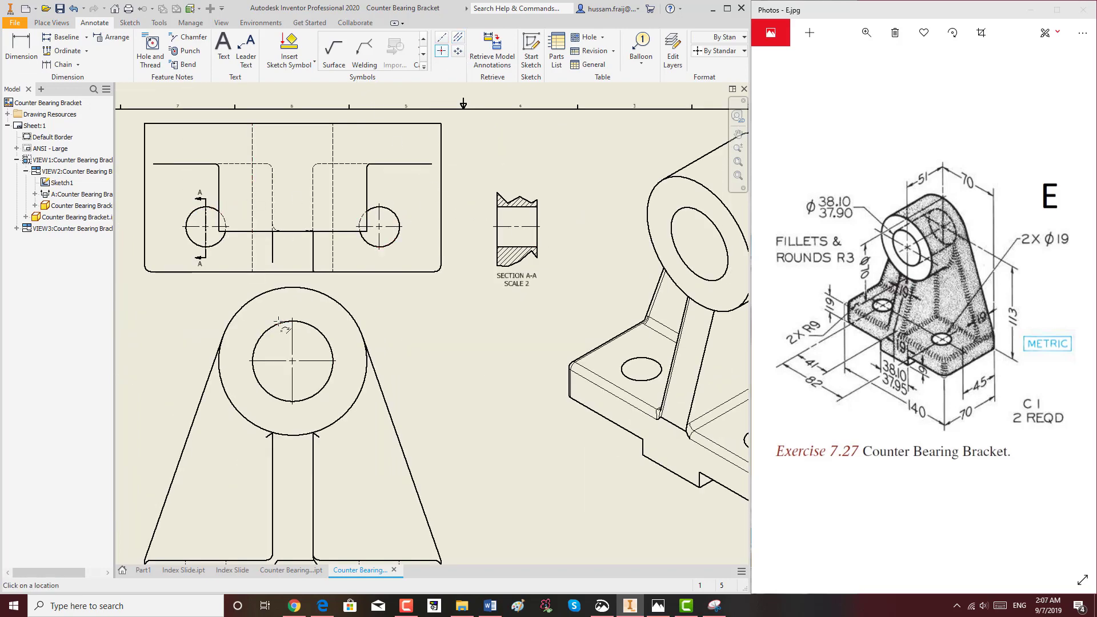
key(Home)
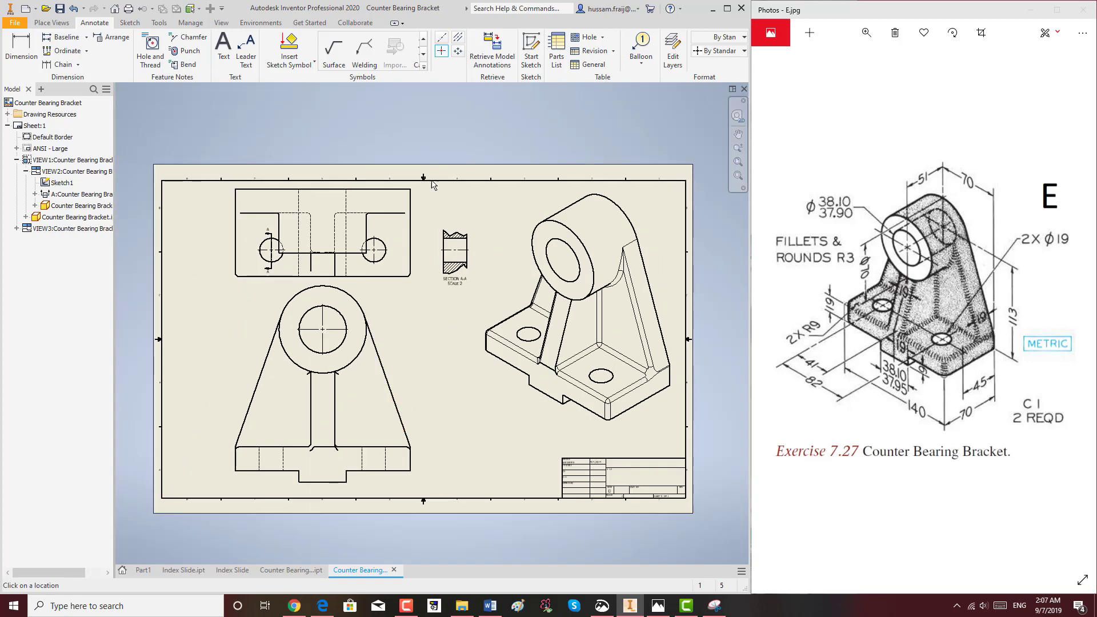
right_click(542, 200)
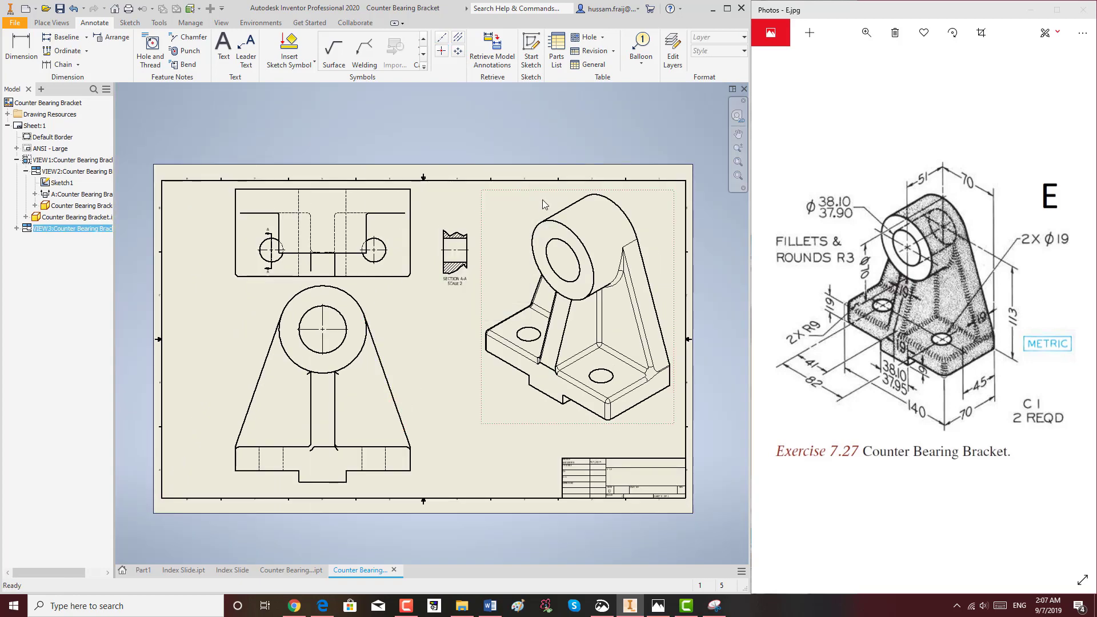
Step: Change the isometric view's style to shaded
click(541, 234)
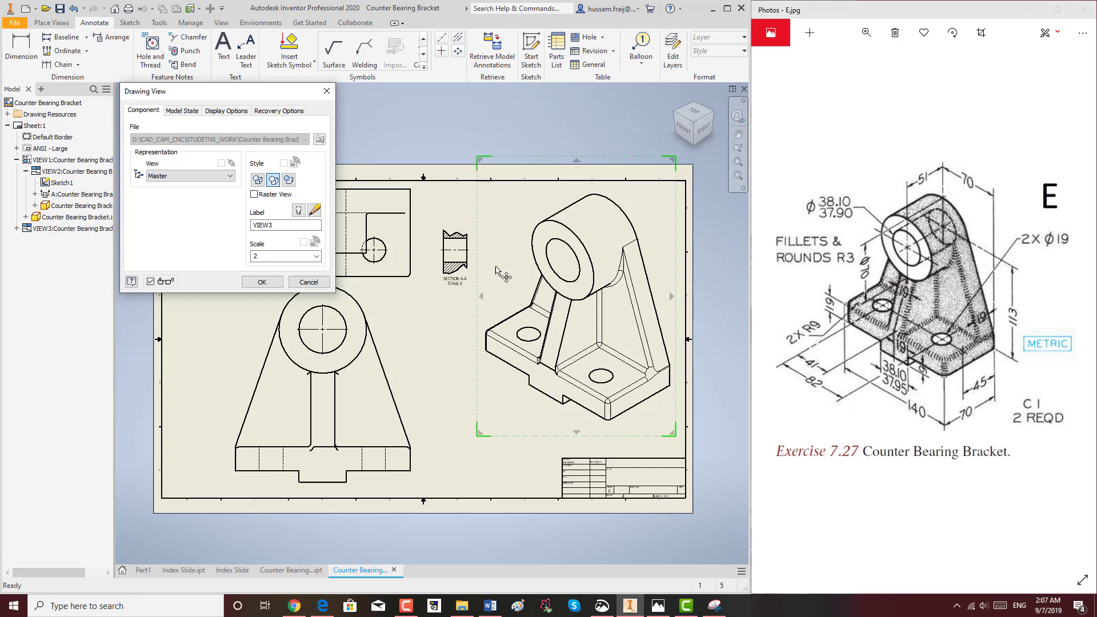
click(289, 180)
click(261, 281)
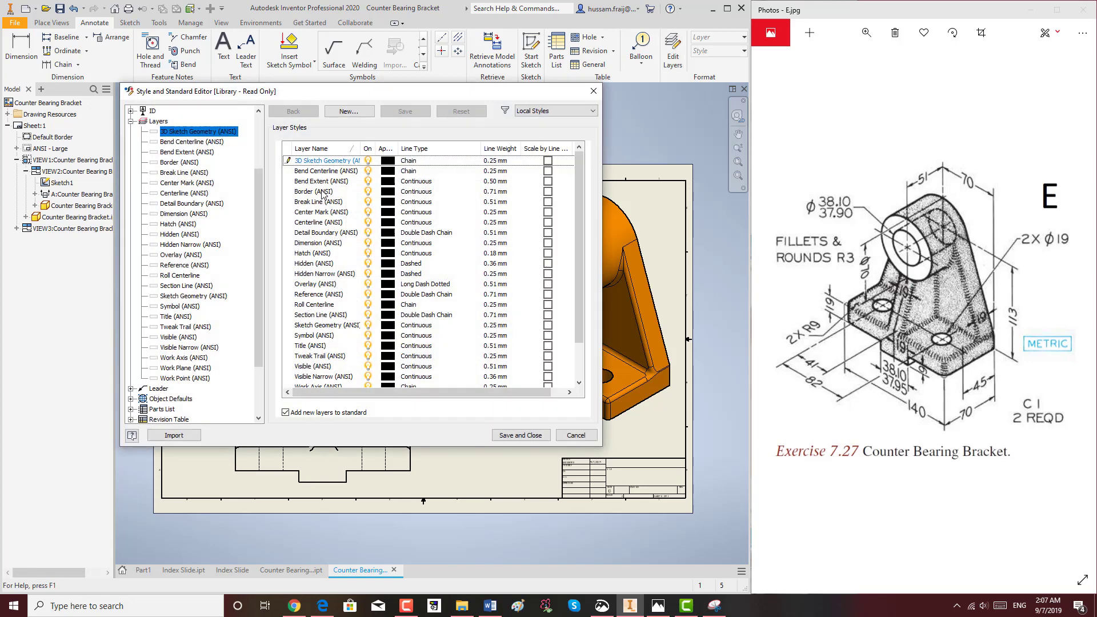
Step: Give the Default - mm (ANSI) dimension style 5 by 3 arrowheads and blue dimension lines
click(131, 122)
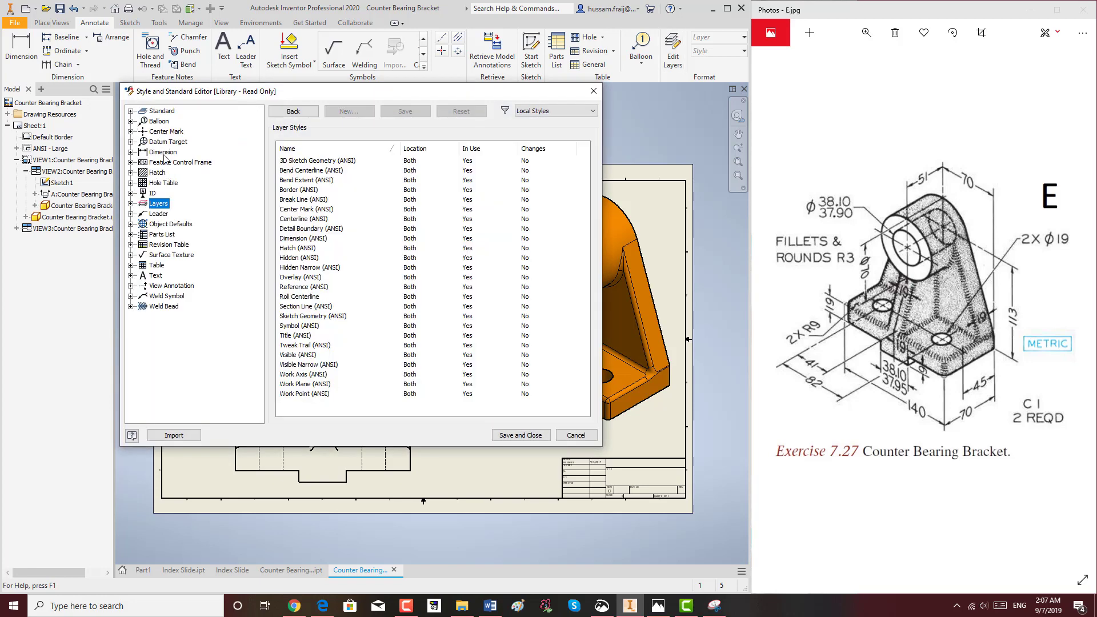
click(163, 153)
click(131, 152)
click(180, 173)
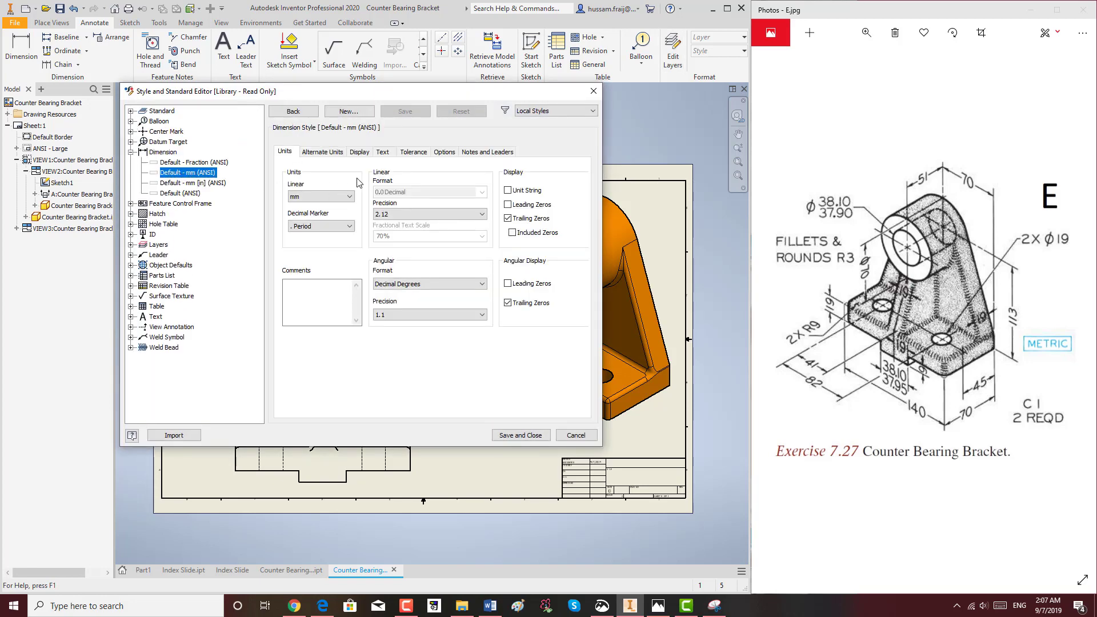
click(360, 152)
drag(487, 217, 427, 213)
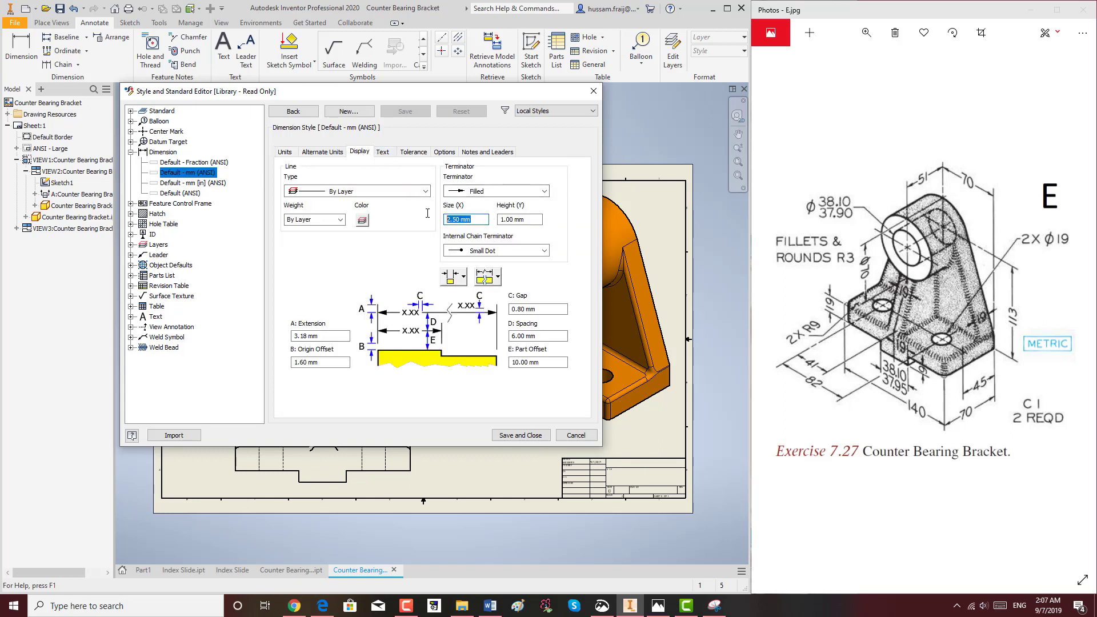
text(5)
drag(519, 220, 492, 219)
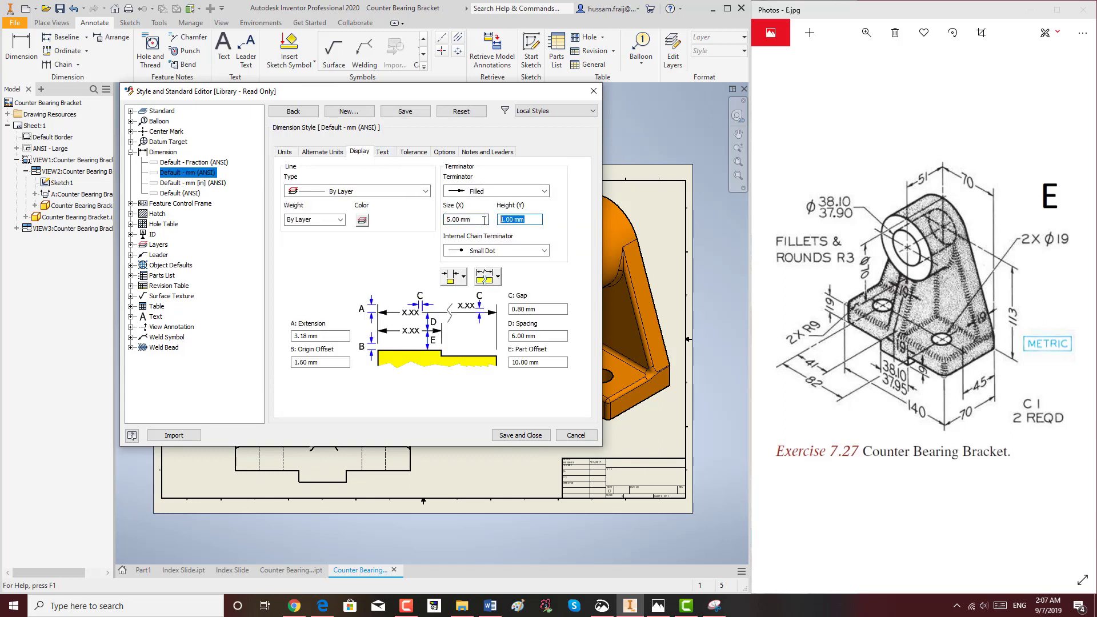
text(3)
click(363, 221)
click(383, 212)
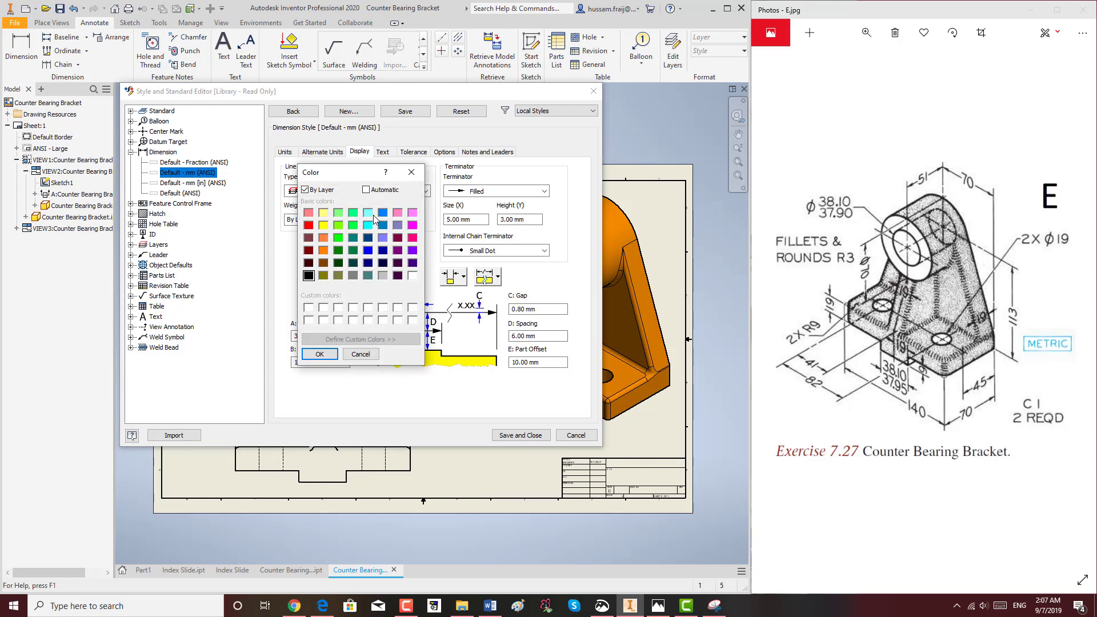
click(327, 355)
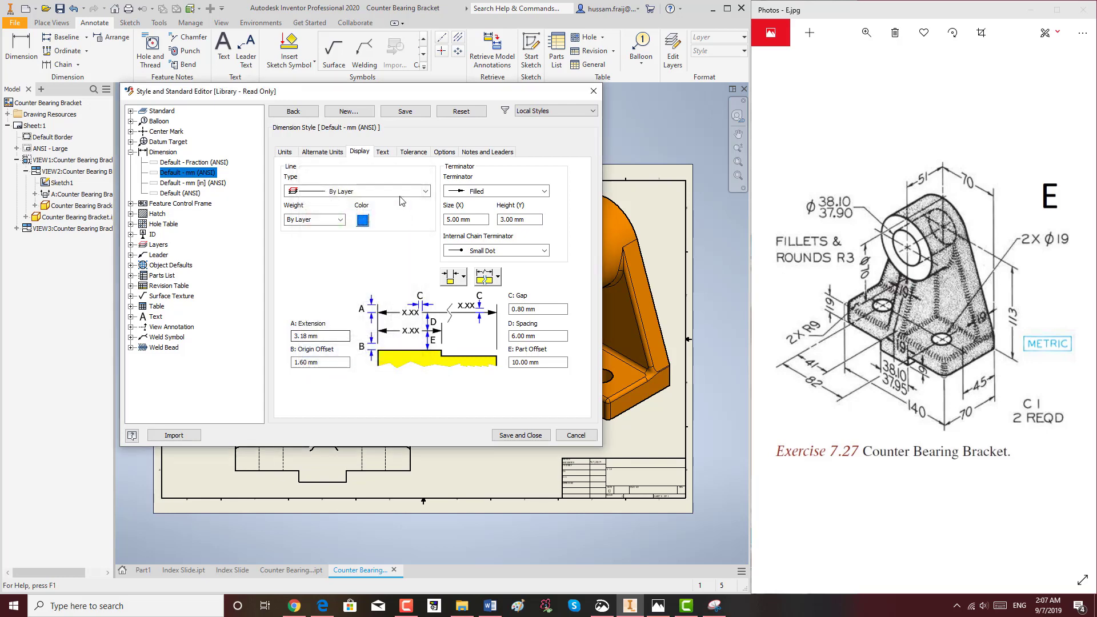
Step: Make the note text 8.00 mm tall and dark blue, then save and close the editor
click(382, 152)
click(428, 186)
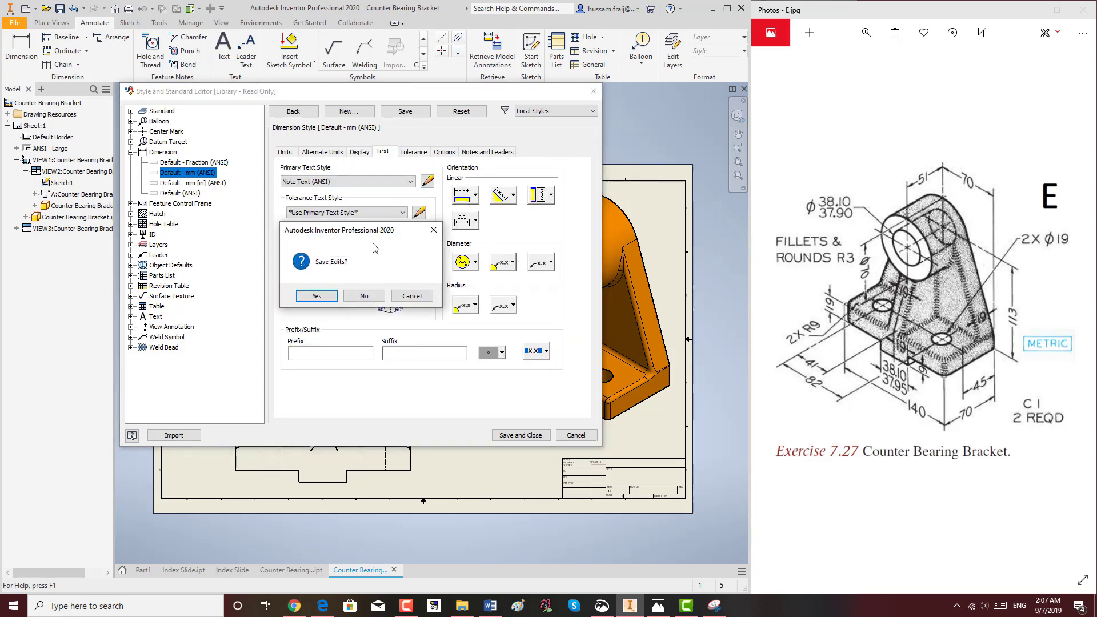
click(327, 296)
click(463, 269)
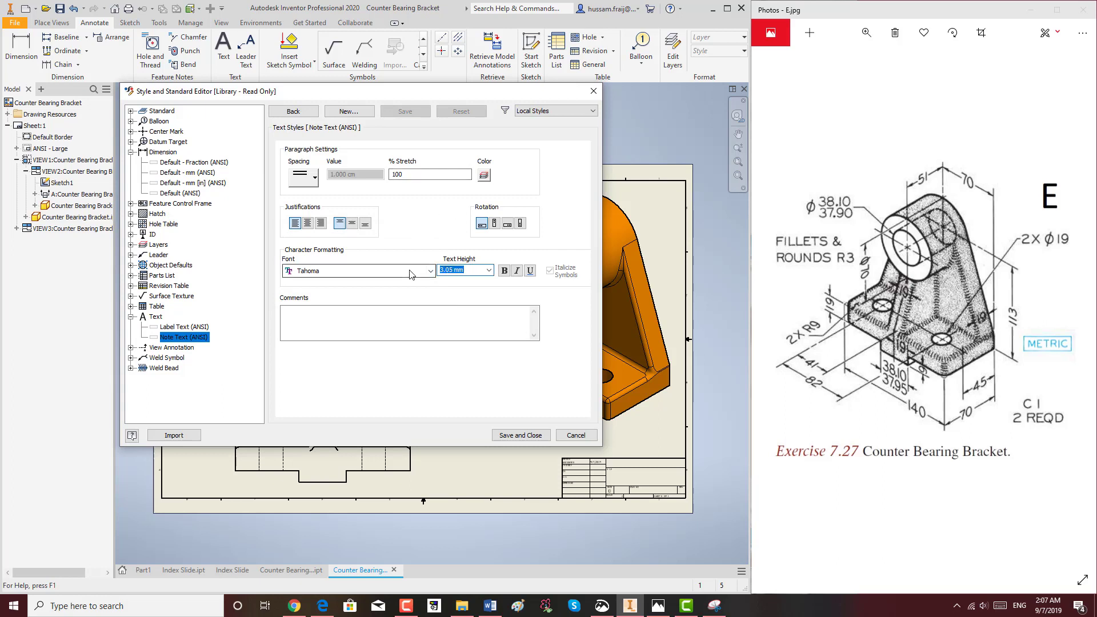
click(484, 175)
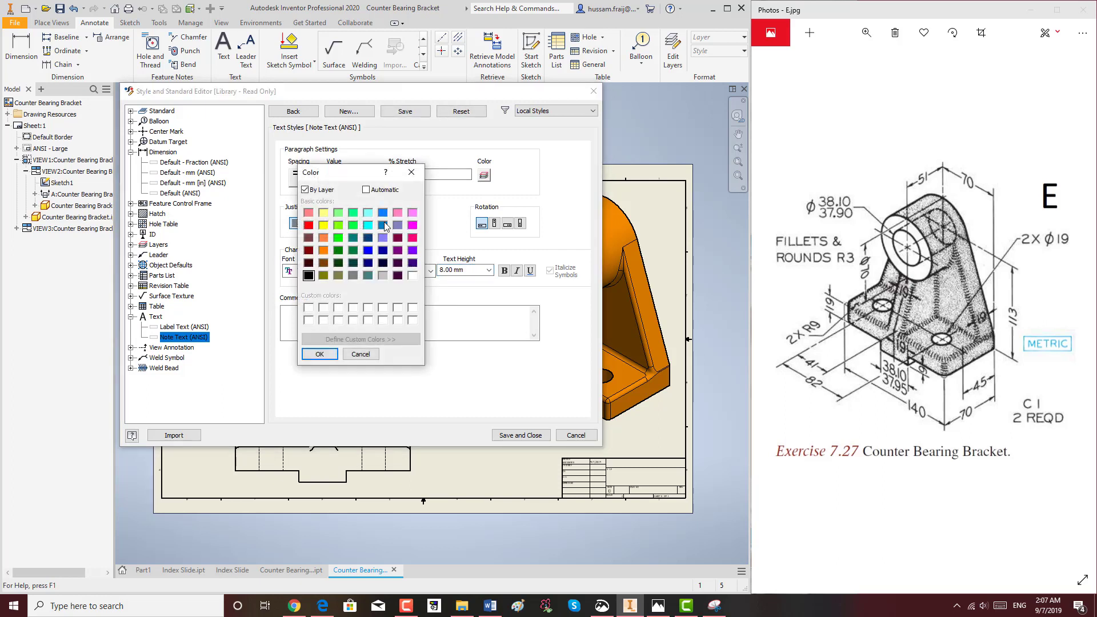
click(367, 251)
click(319, 354)
click(520, 435)
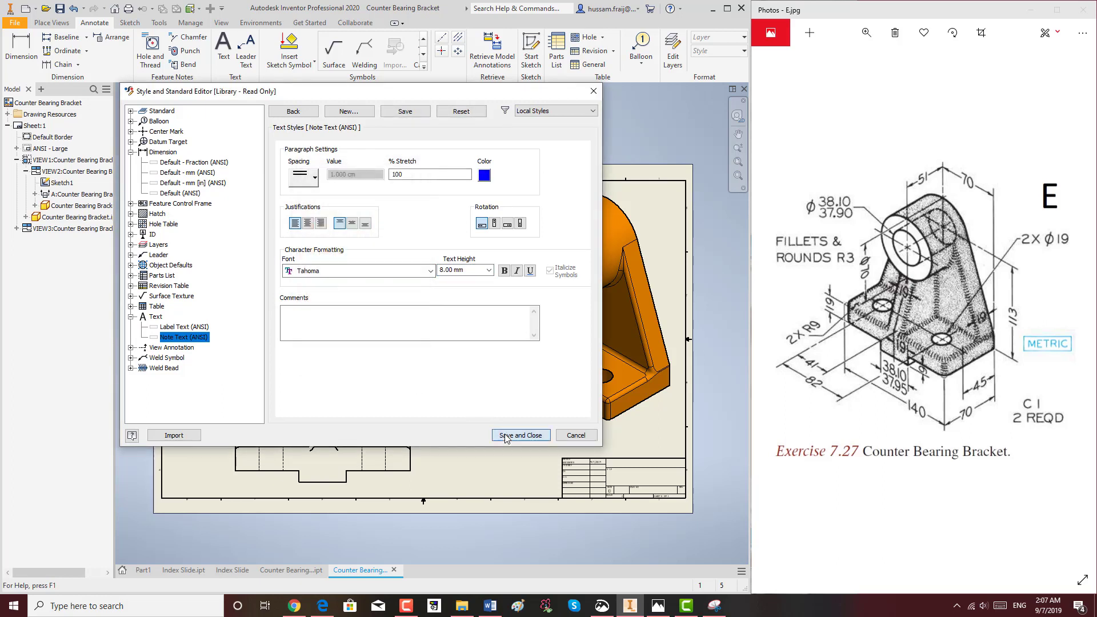
scroll(320, 370, up, 3)
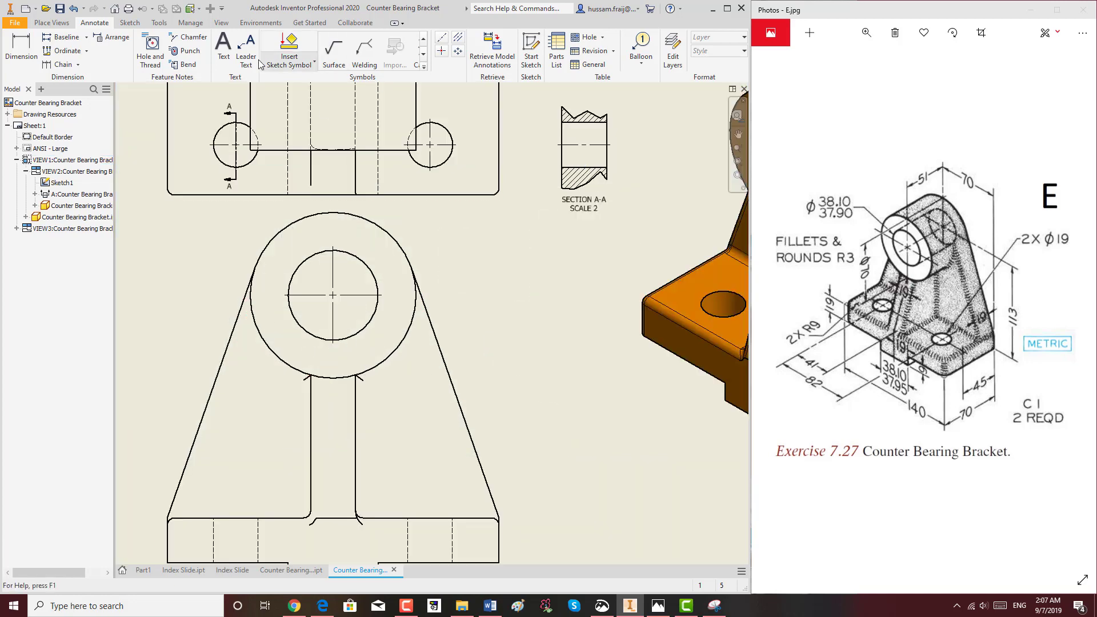
Step: Dimension the front view's 113.00 height, 38.00 boss width and 9.00 step depth
click(25, 56)
scroll(428, 251, down, 3)
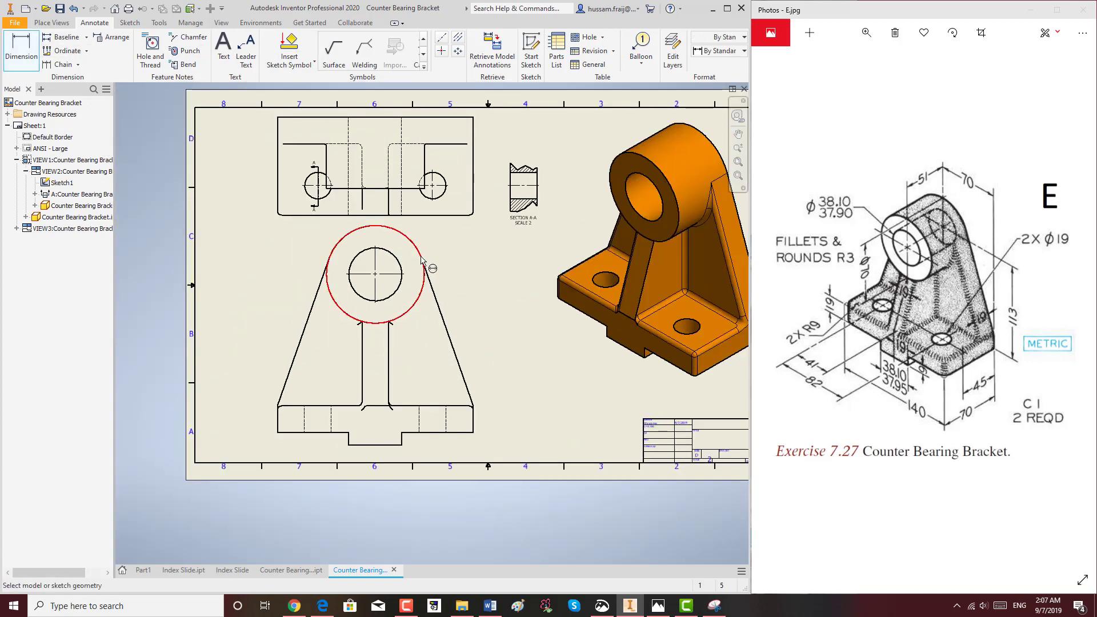
click(423, 261)
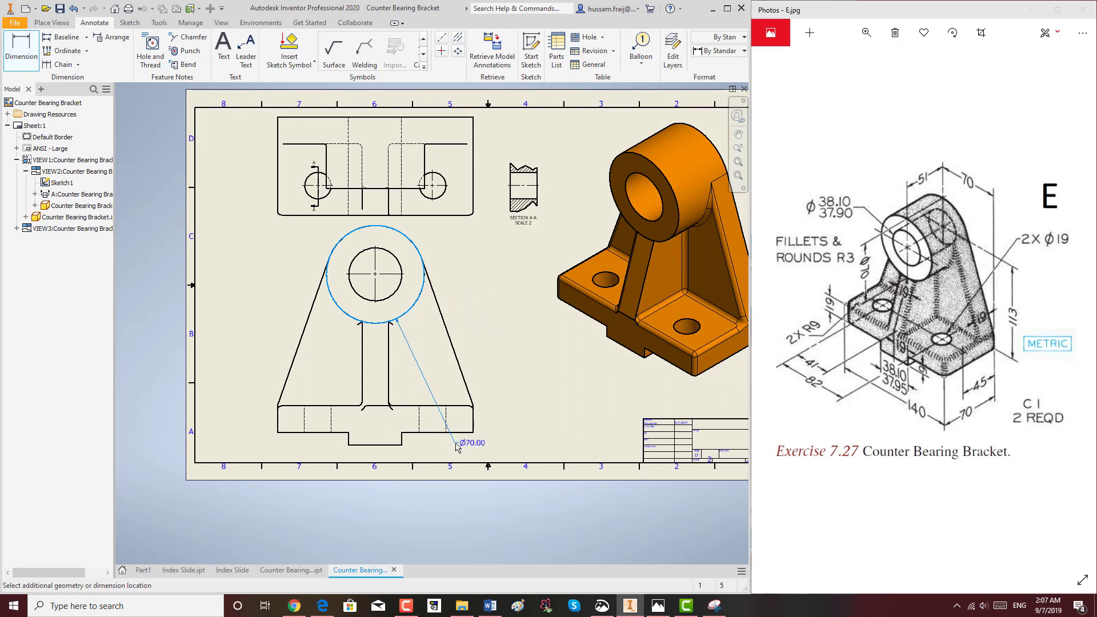
click(505, 378)
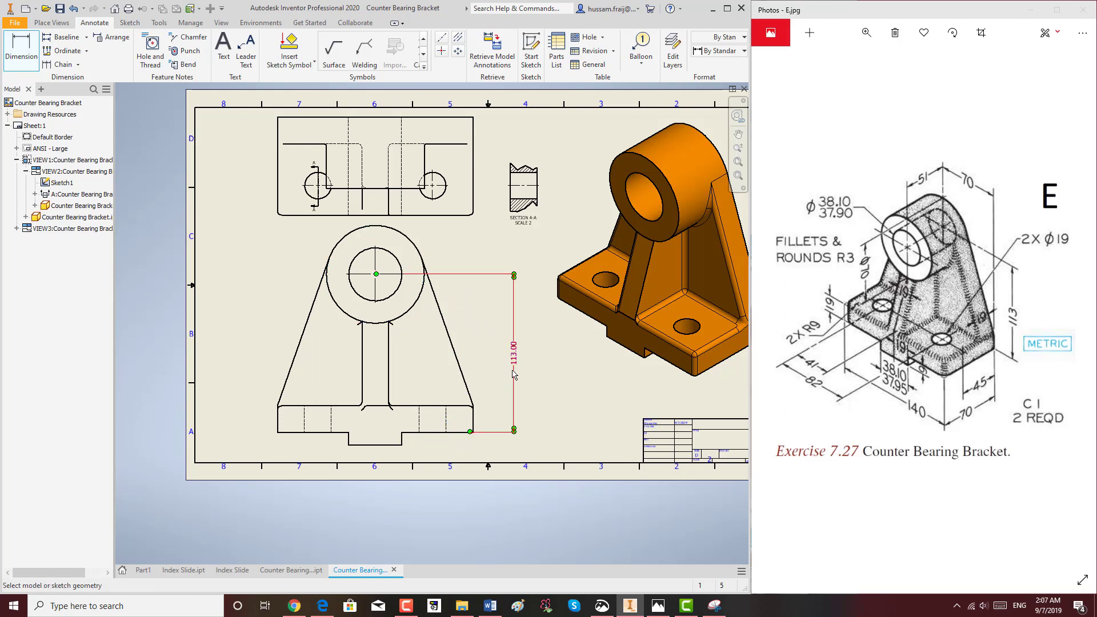
scroll(392, 476, up, 3)
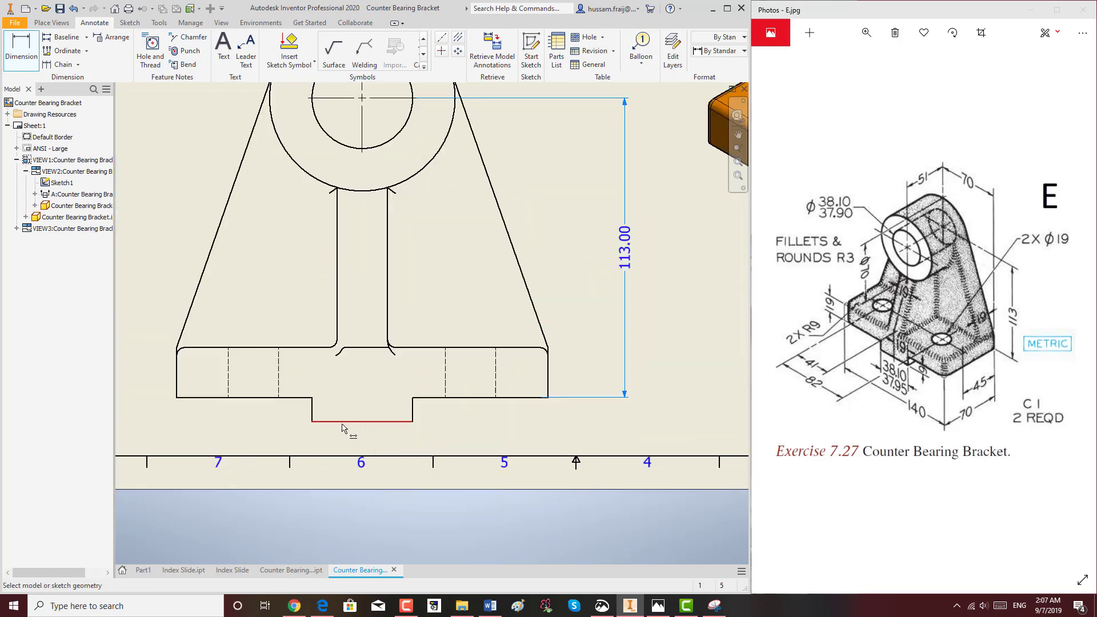
click(341, 422)
click(433, 441)
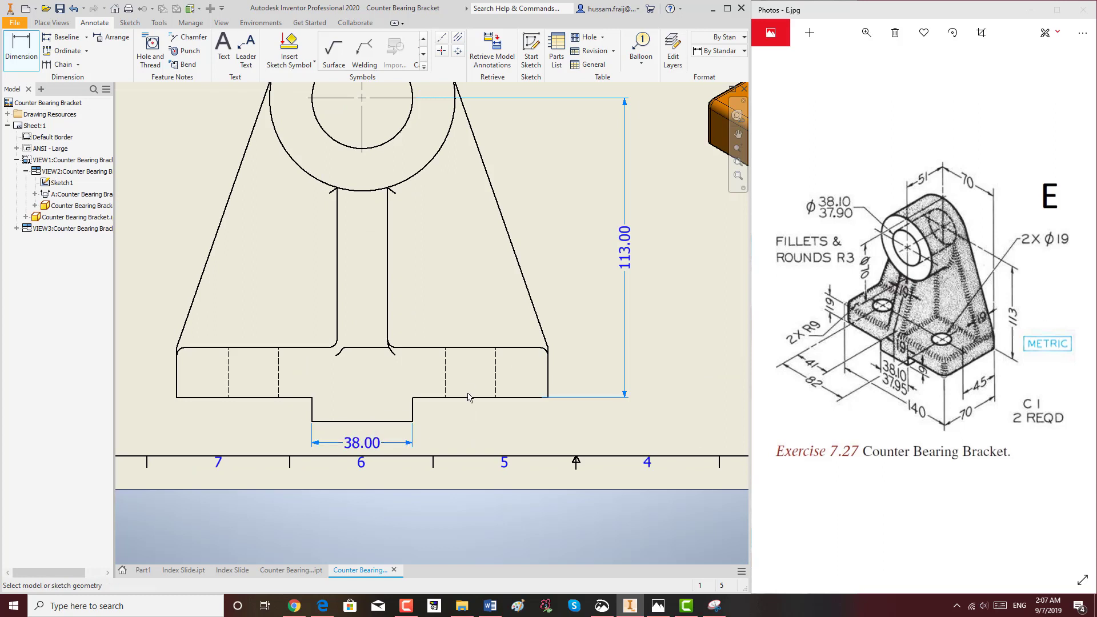
click(413, 408)
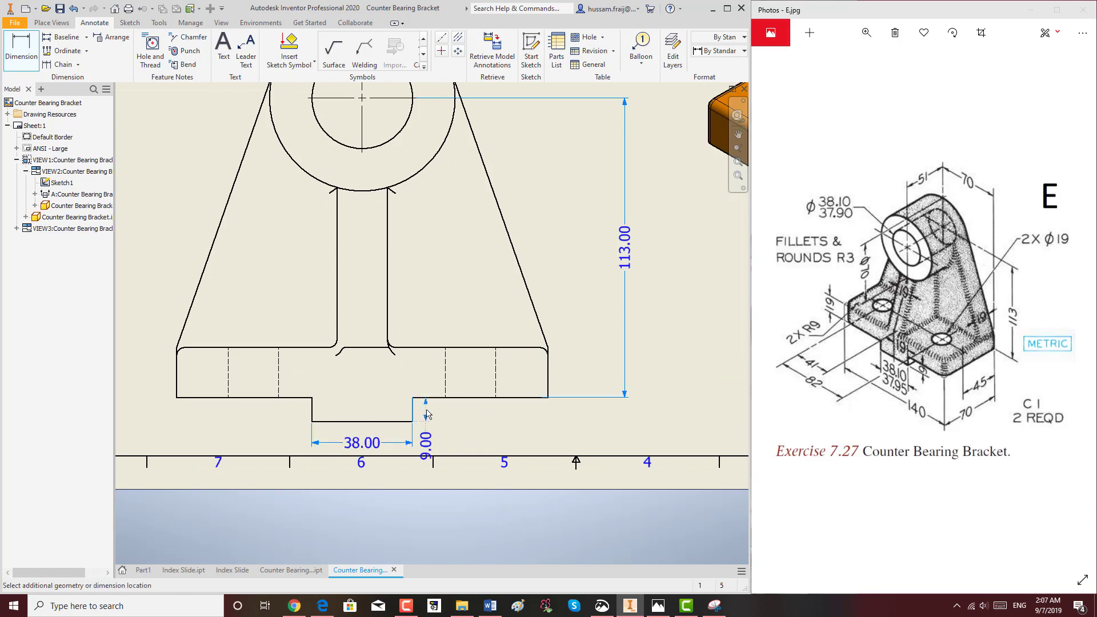
click(441, 425)
Step: Add the 19.00 base height and Ø70.00 boss diameter, and select the bore circle
scroll(464, 414, down, 2)
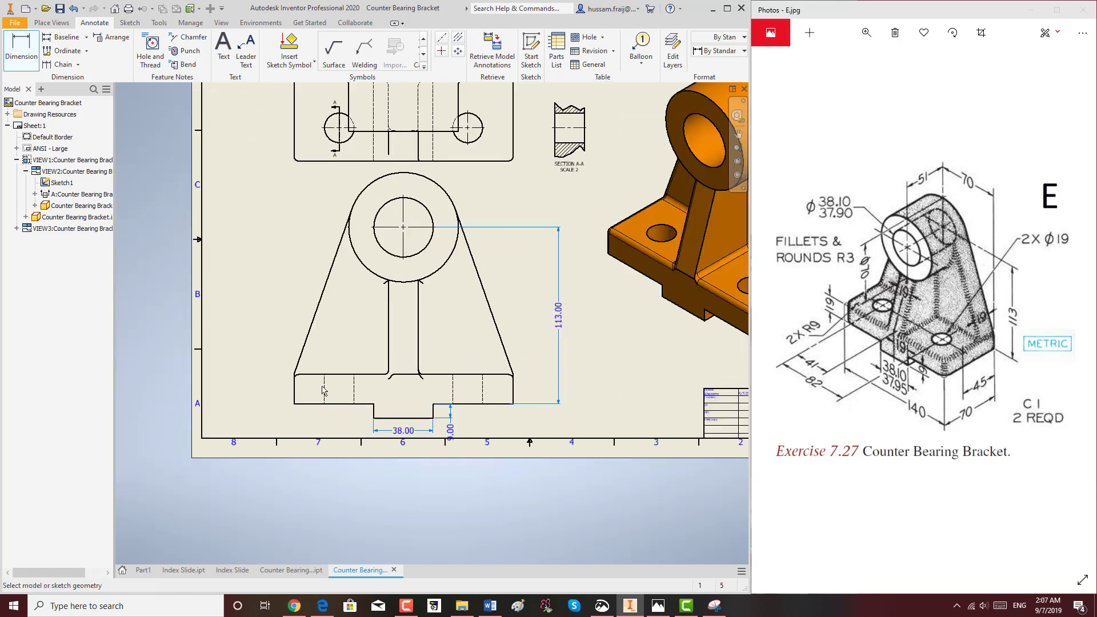
scroll(296, 392, up, 2)
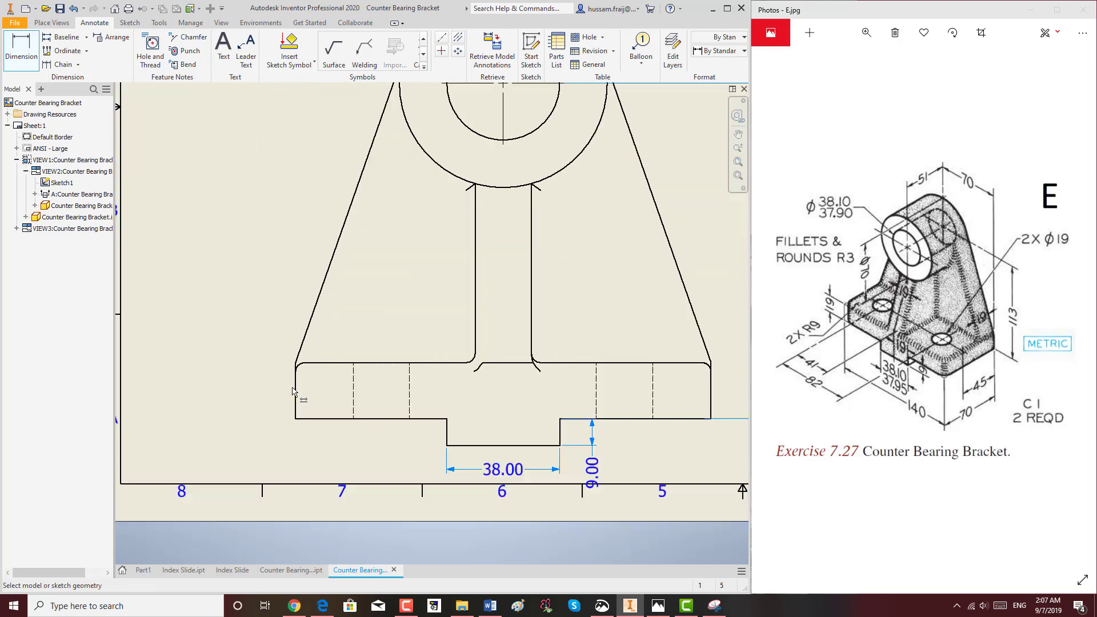
click(311, 363)
click(320, 421)
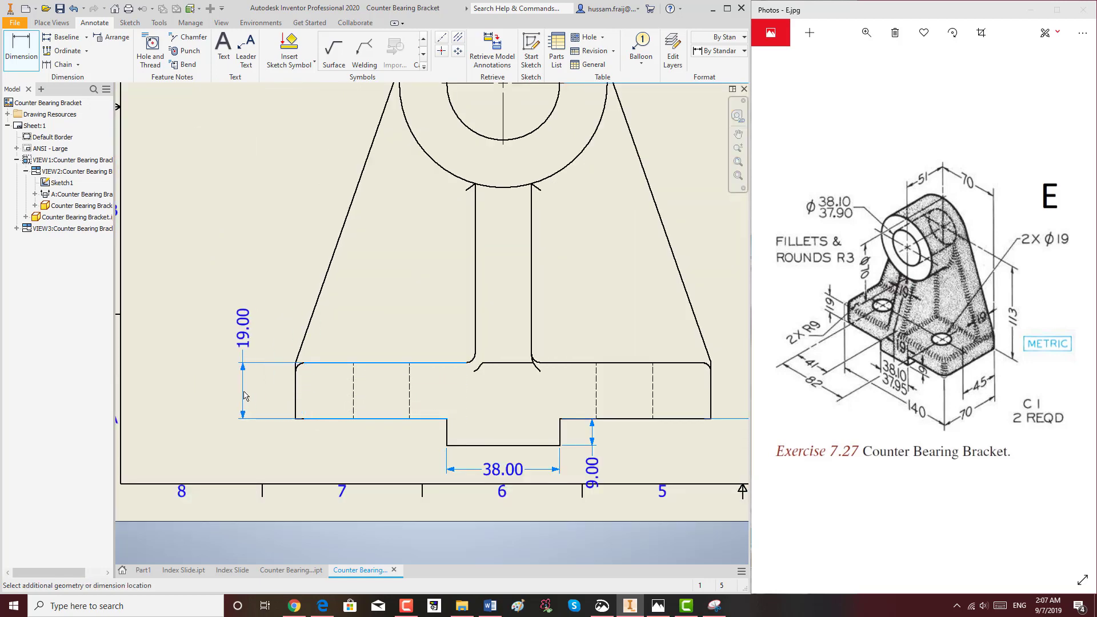
click(246, 389)
scroll(249, 387, down, 2)
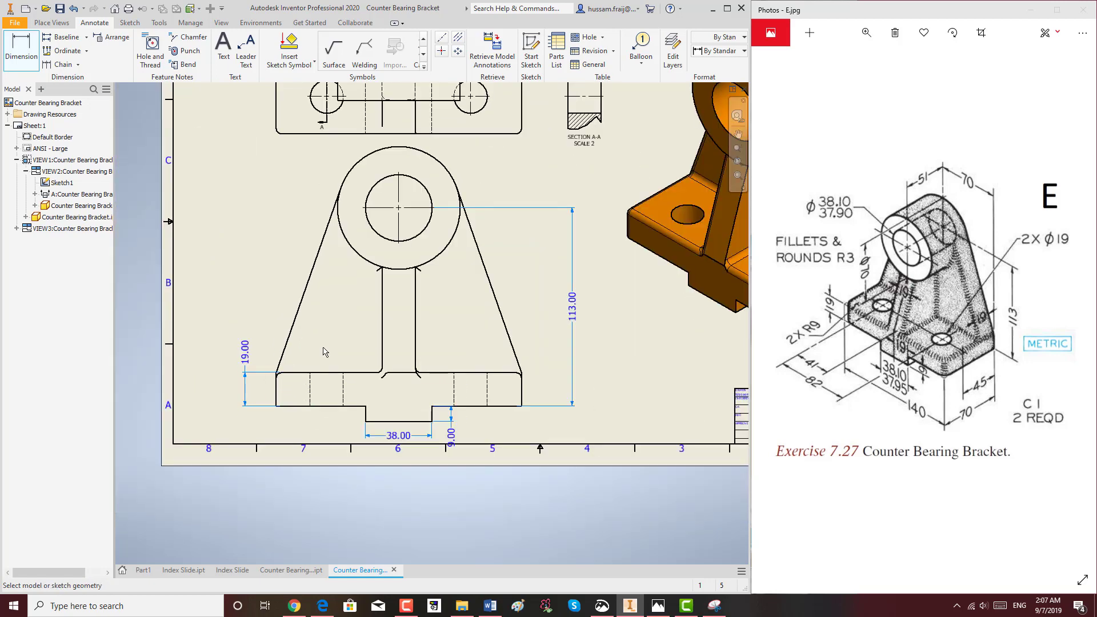
click(355, 166)
click(312, 163)
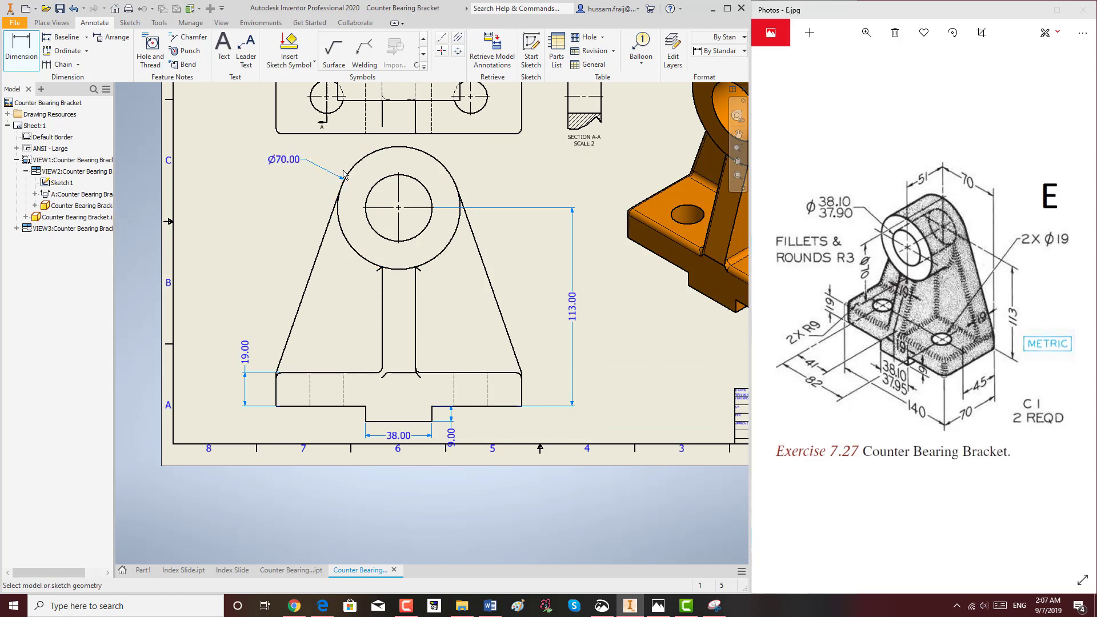
click(376, 184)
Step: Place the Ø38.00 bore diameter, then the top view's 19.00 and 82.00 hole-spacing dimensions
click(299, 258)
scroll(472, 328, down, 3)
scroll(490, 193, up, 4)
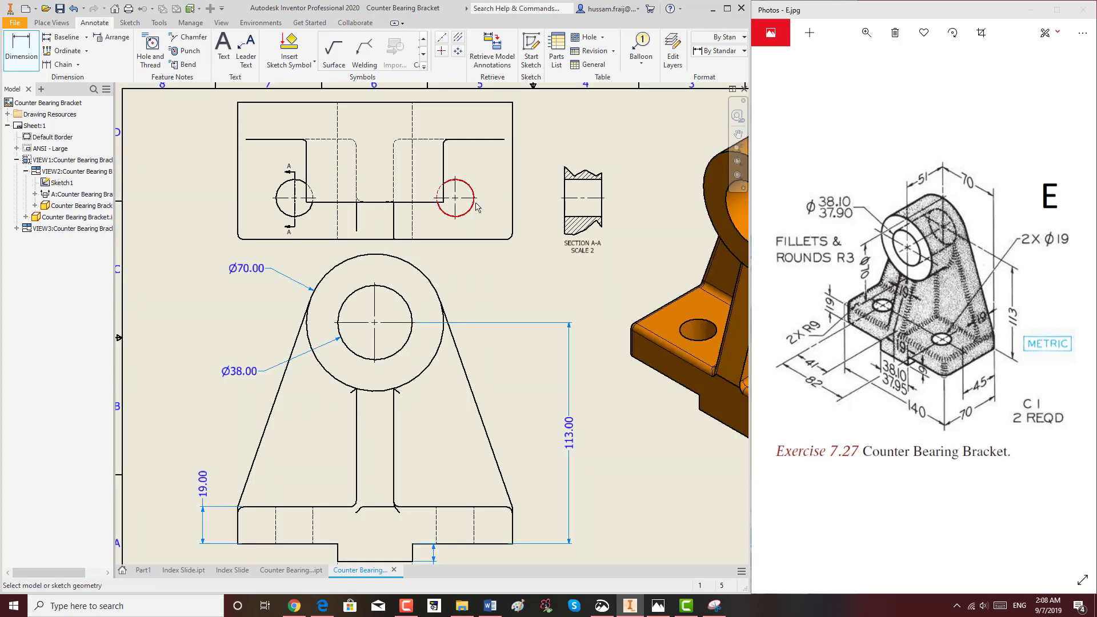
scroll(476, 206, down, 3)
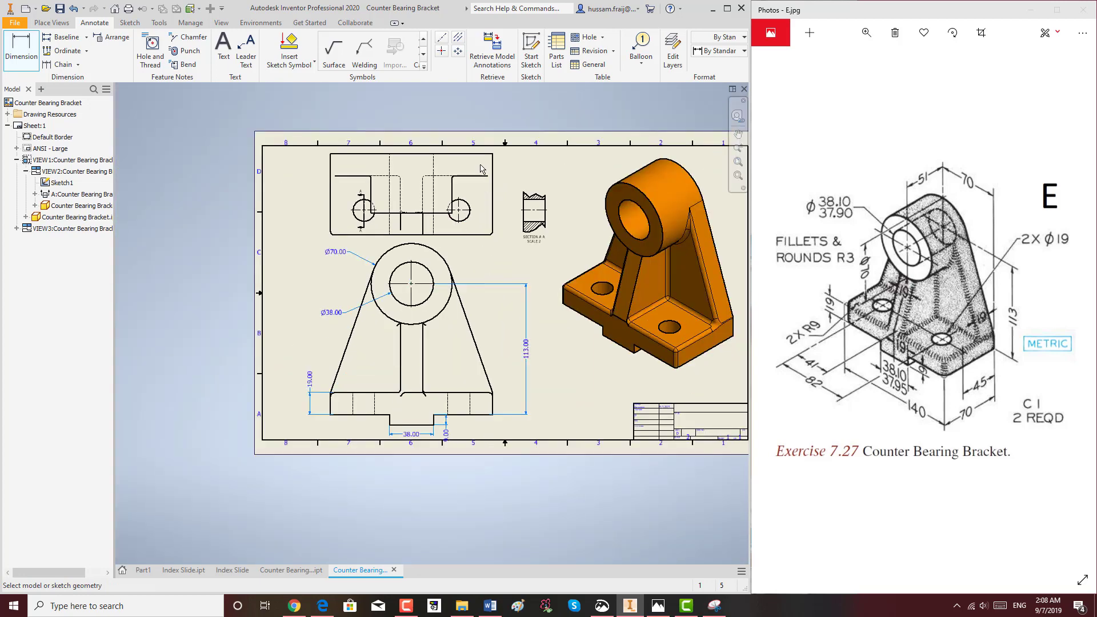
scroll(496, 149, up, 3)
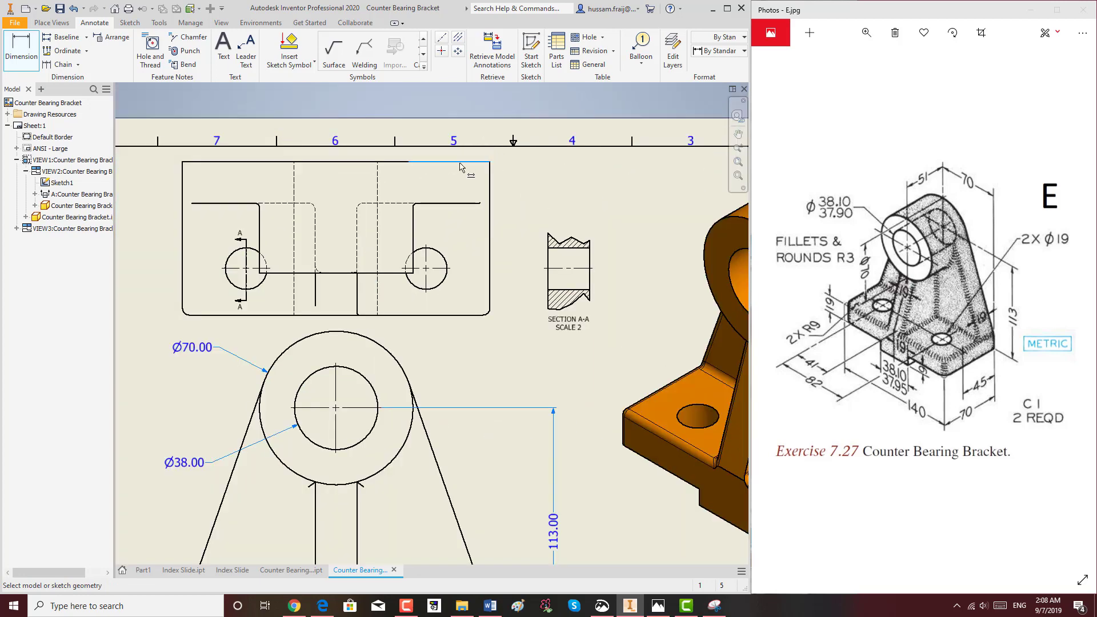
click(460, 165)
click(460, 204)
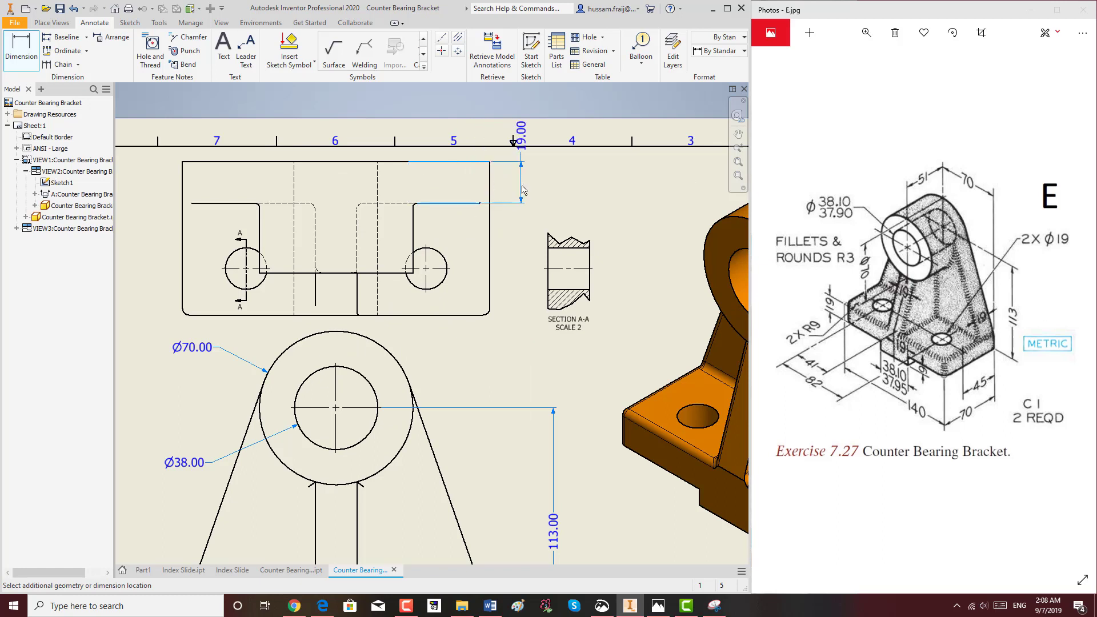
click(520, 232)
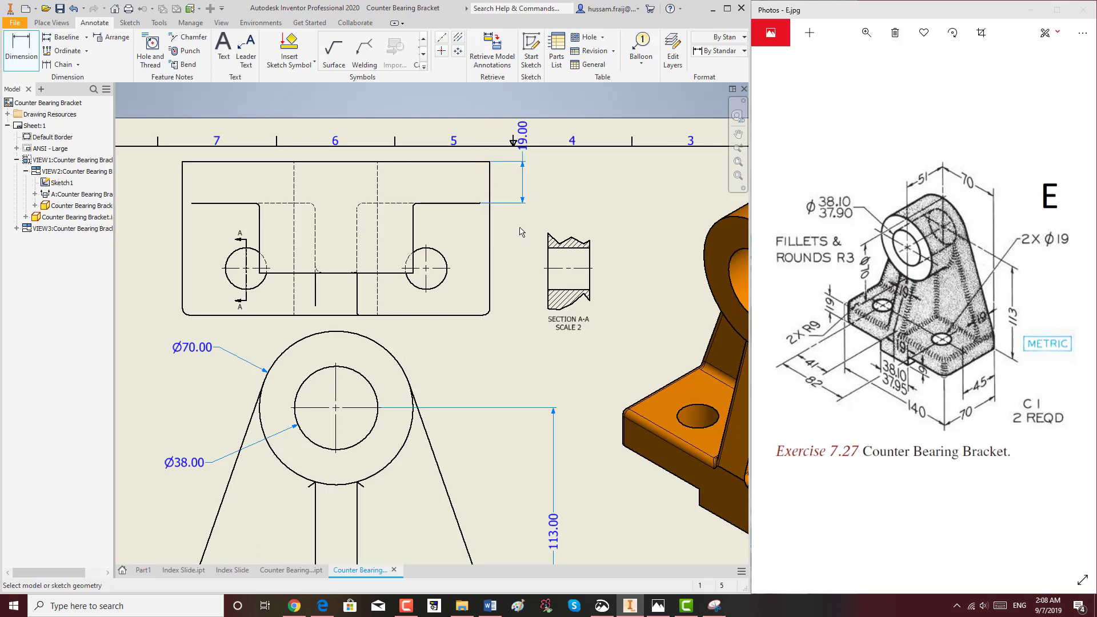
click(448, 264)
click(266, 275)
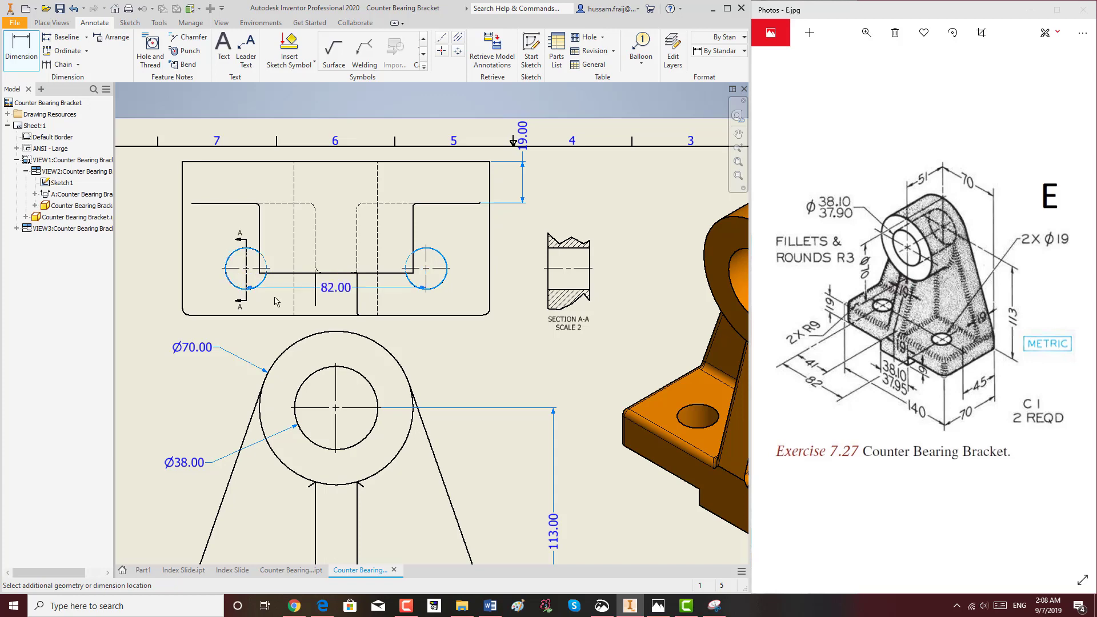
click(272, 343)
Step: Dimension 48.82 from the top view's top edge to the right hole's centre
scroll(321, 342, down, 5)
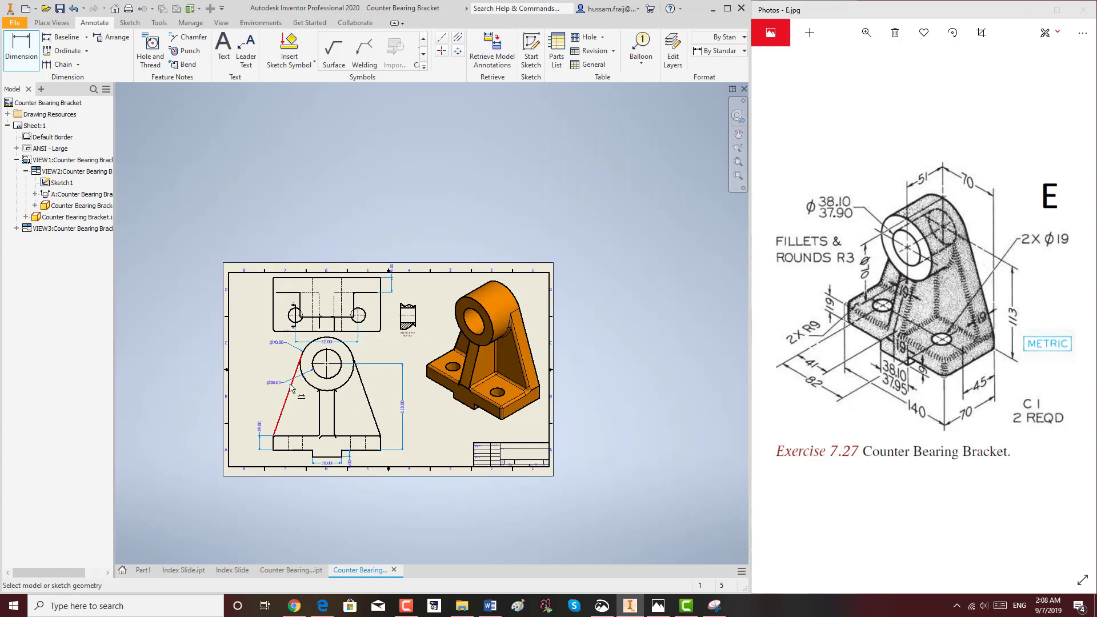
scroll(290, 387, up, 3)
scroll(343, 320, down, 2)
scroll(377, 339, up, 4)
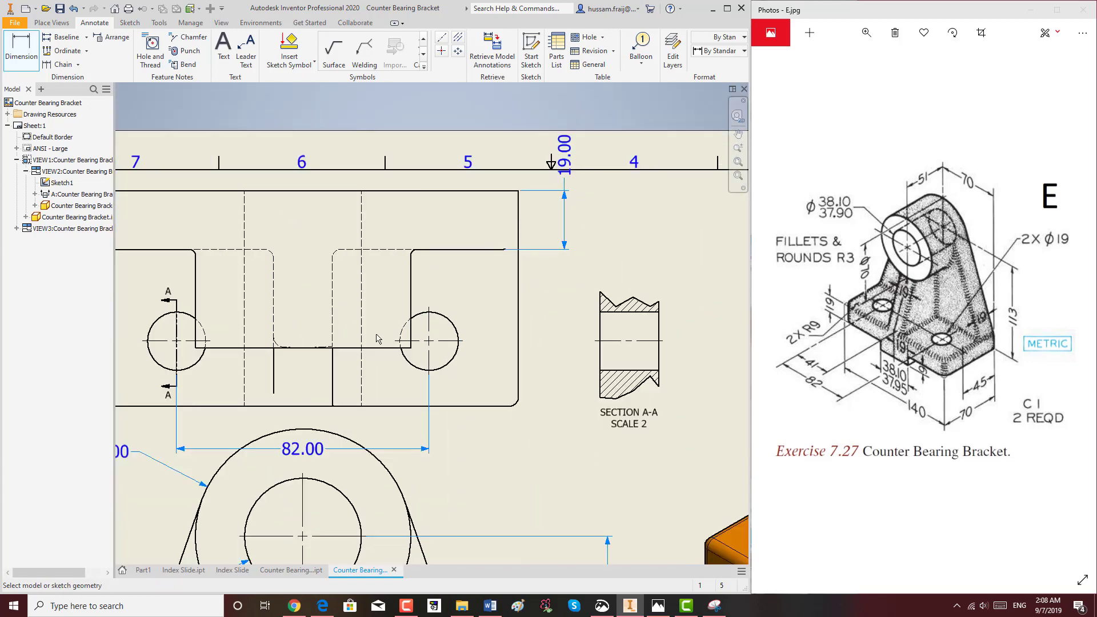
scroll(339, 424, down, 4)
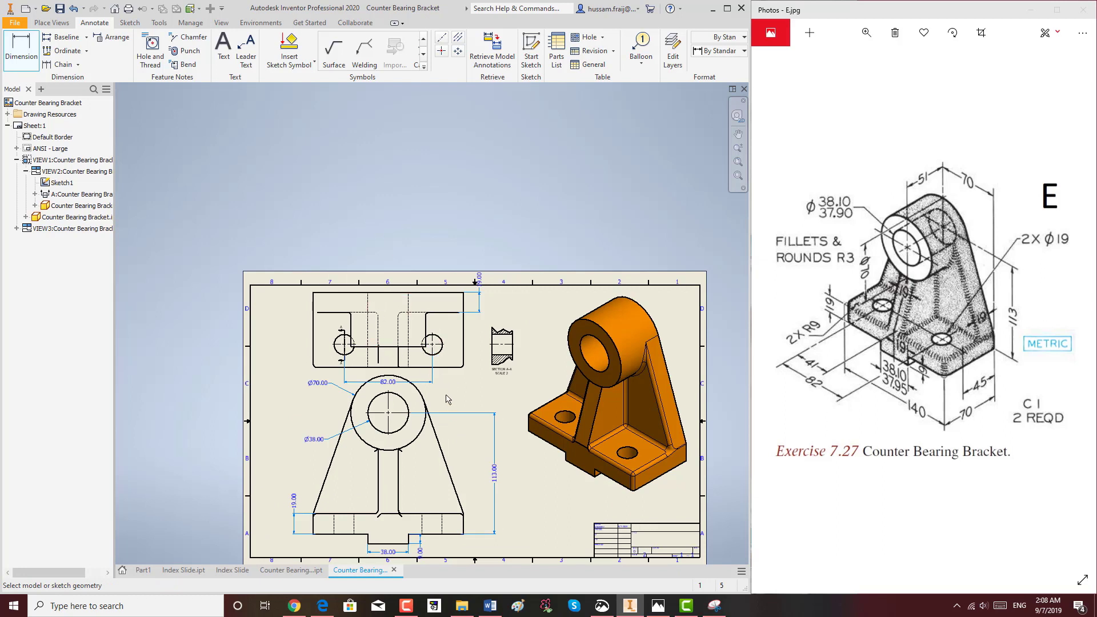
scroll(376, 410, up, 2)
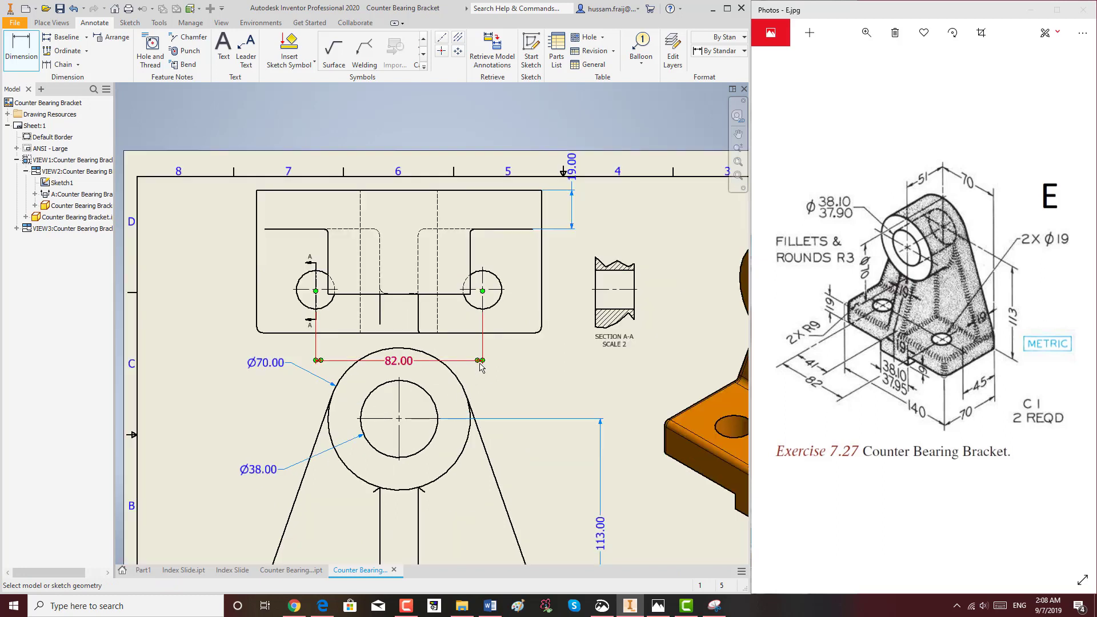
click(516, 190)
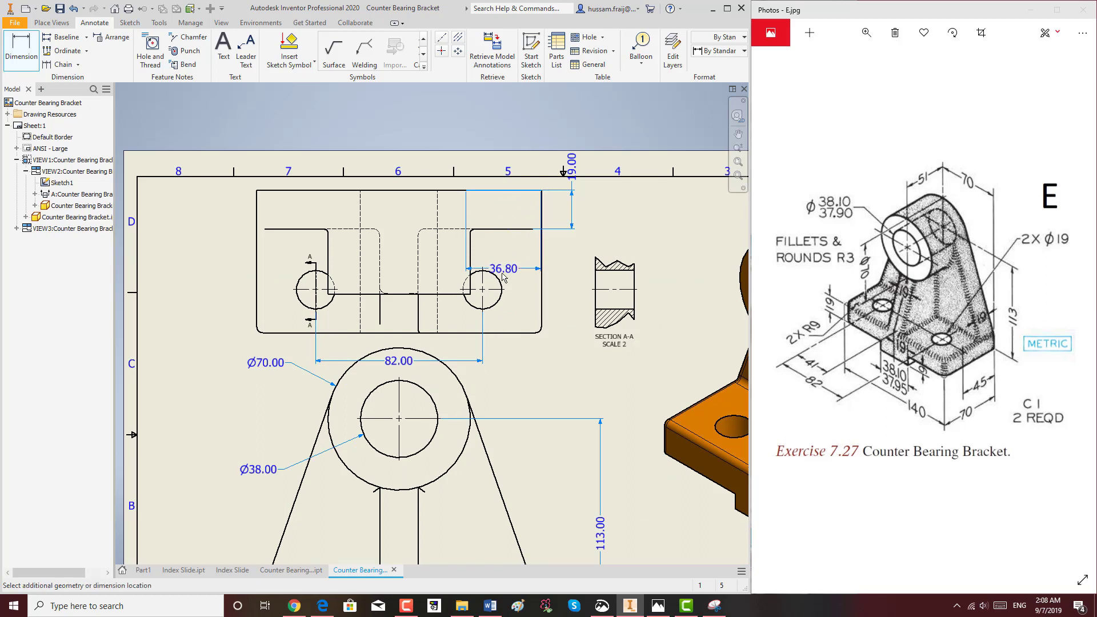
click(494, 275)
click(564, 255)
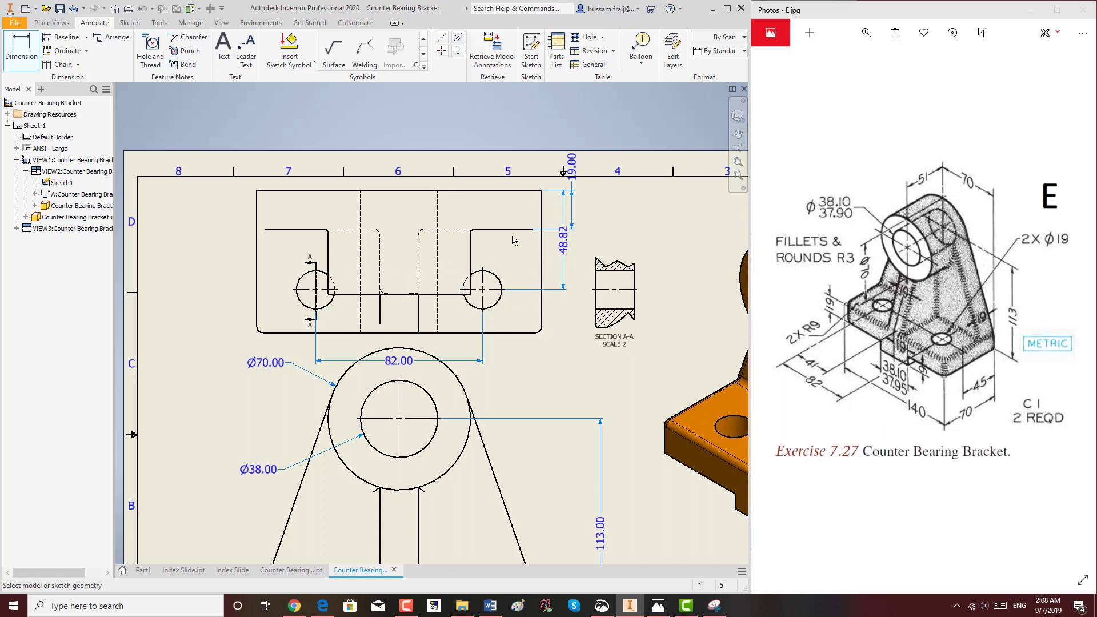
Step: Rescale the drawing views to 1.5 through the front view's Edit View settings
right_click(593, 237)
click(538, 233)
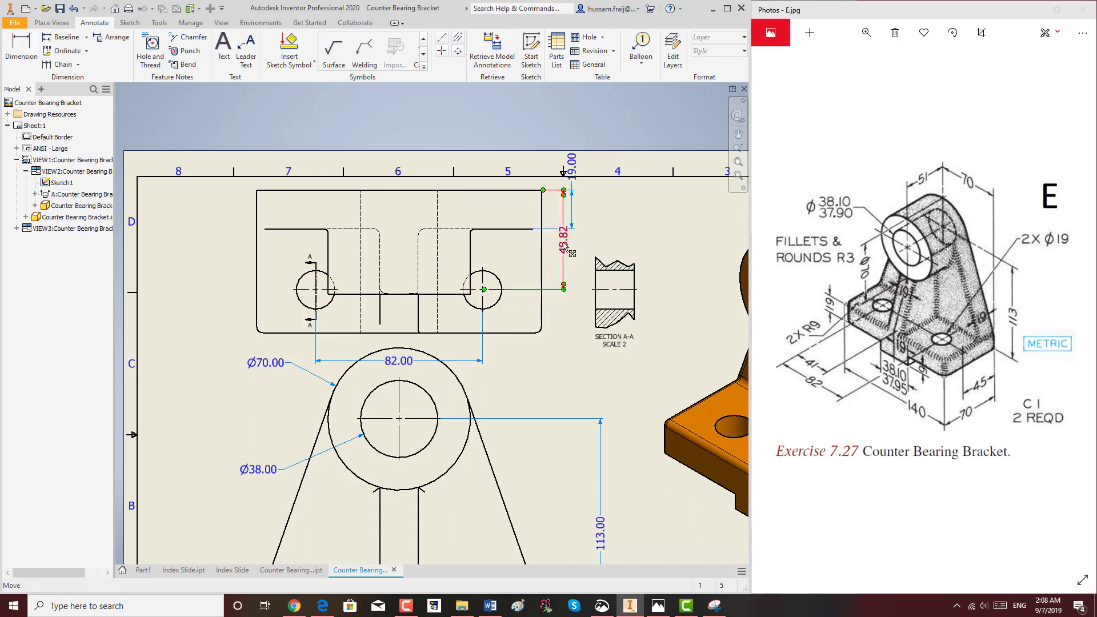
click(474, 349)
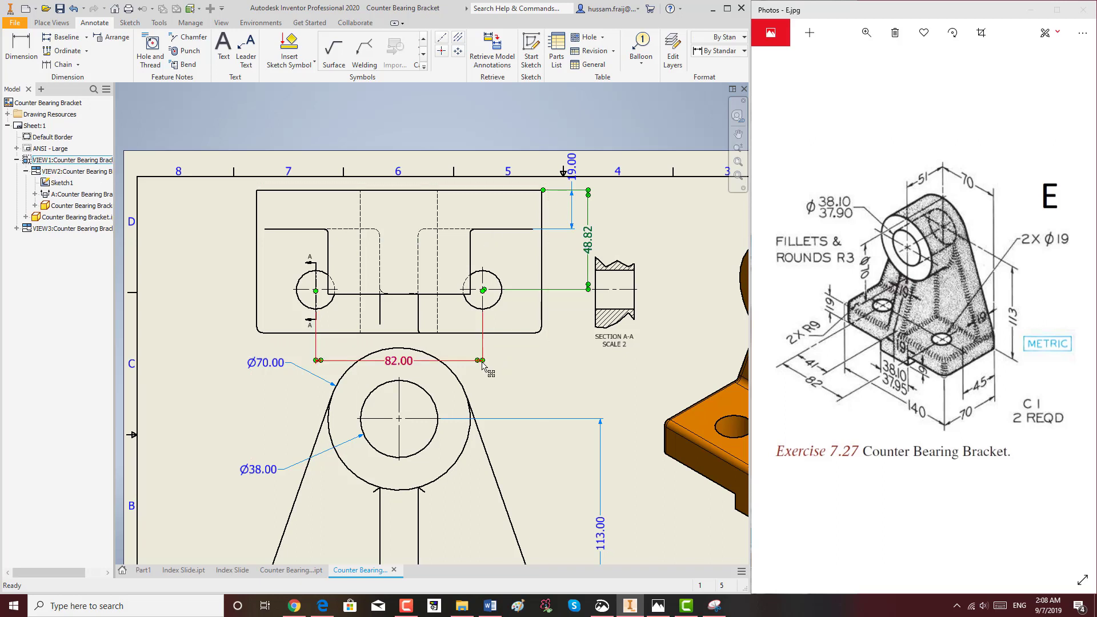
right_click(517, 356)
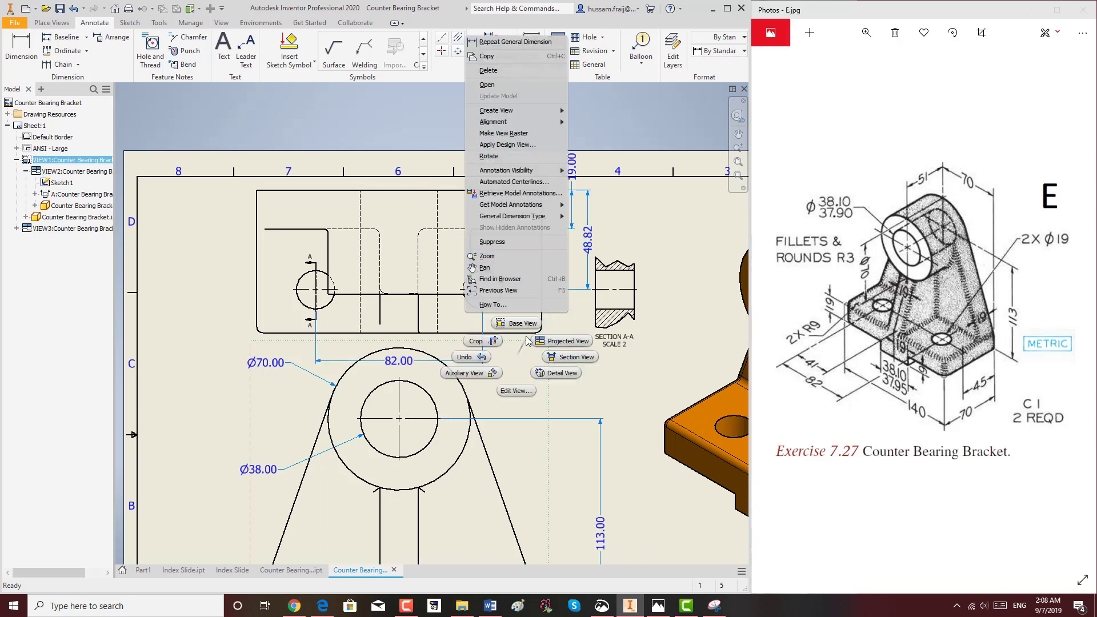
click(515, 391)
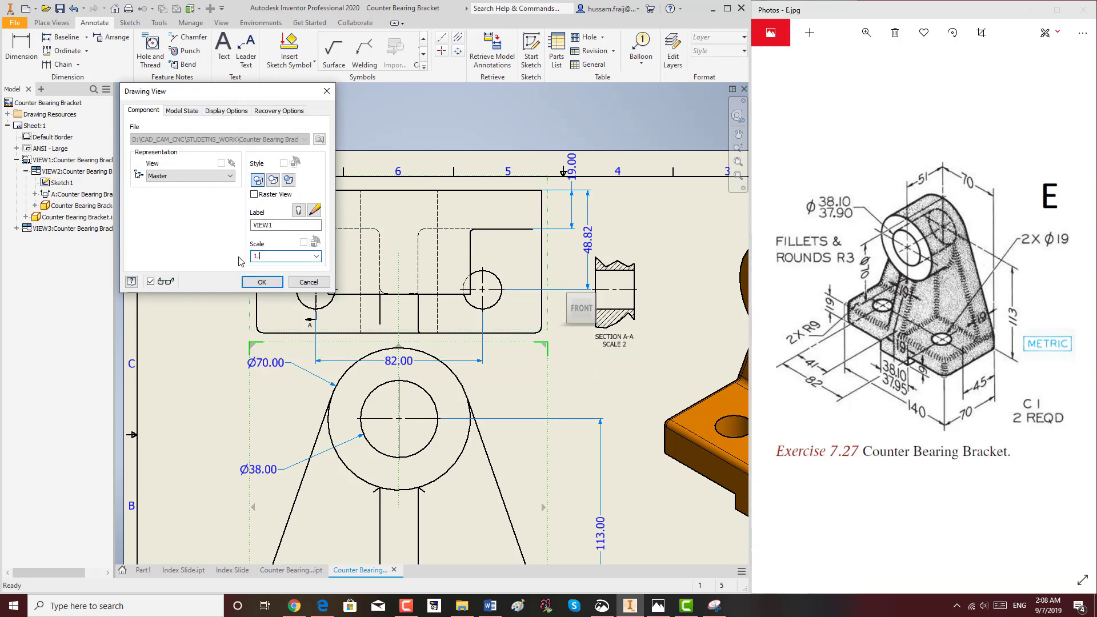
click(262, 281)
Step: Nudge the top view down, shift the 48.82 dimension right, and open the bracket part
scroll(456, 261, down, 3)
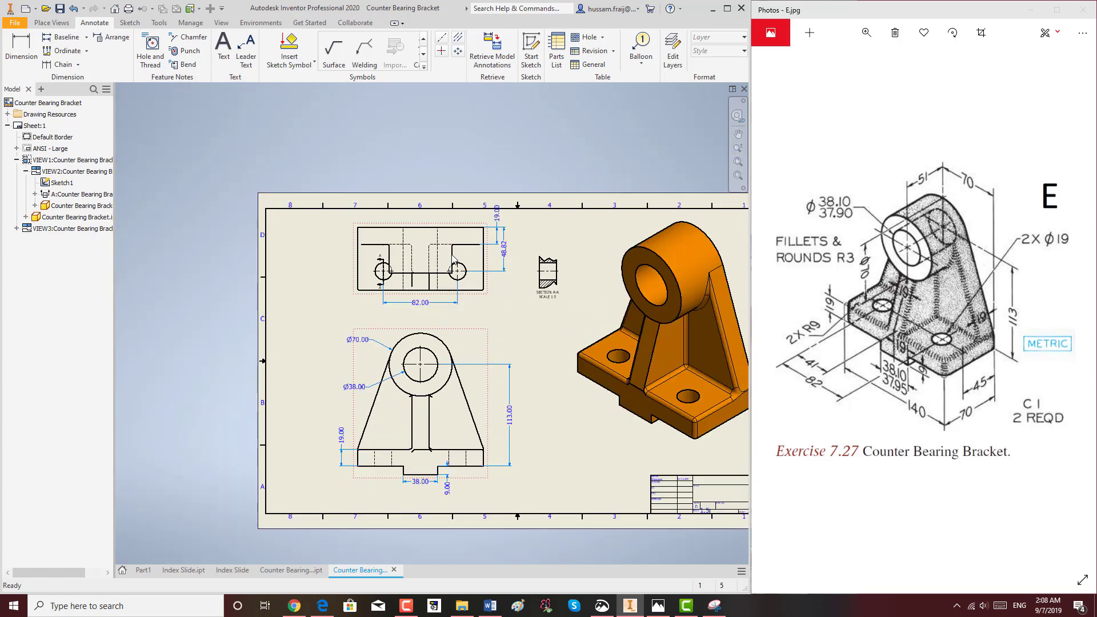
scroll(459, 277, up, 3)
drag(510, 306, 510, 322)
drag(543, 250, 550, 250)
scroll(549, 249, down, 3)
scroll(473, 494, up, 4)
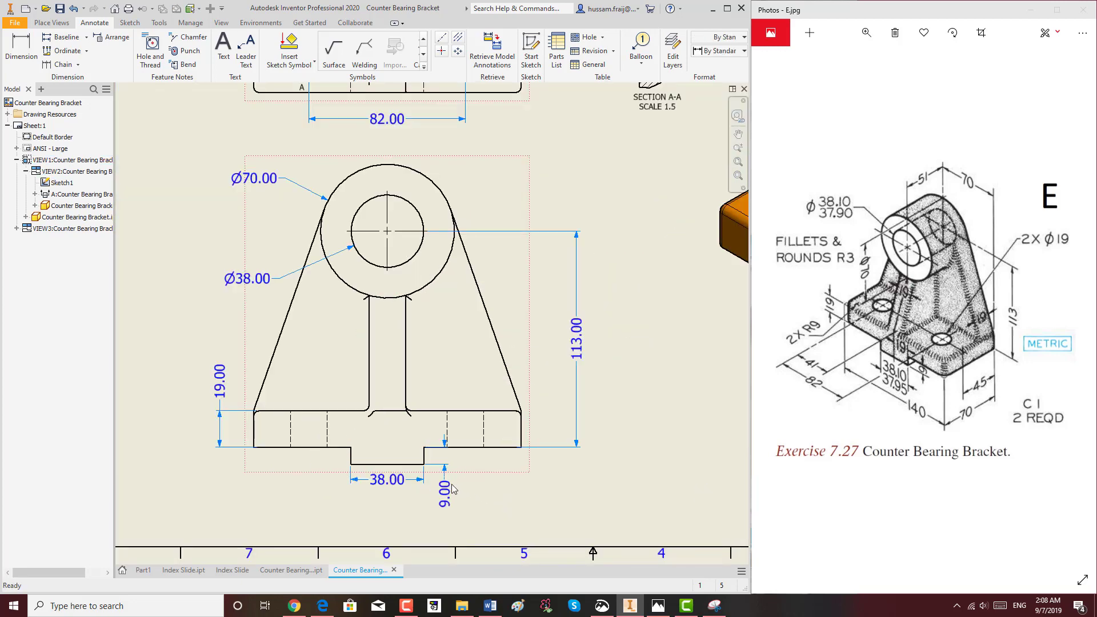
click(294, 570)
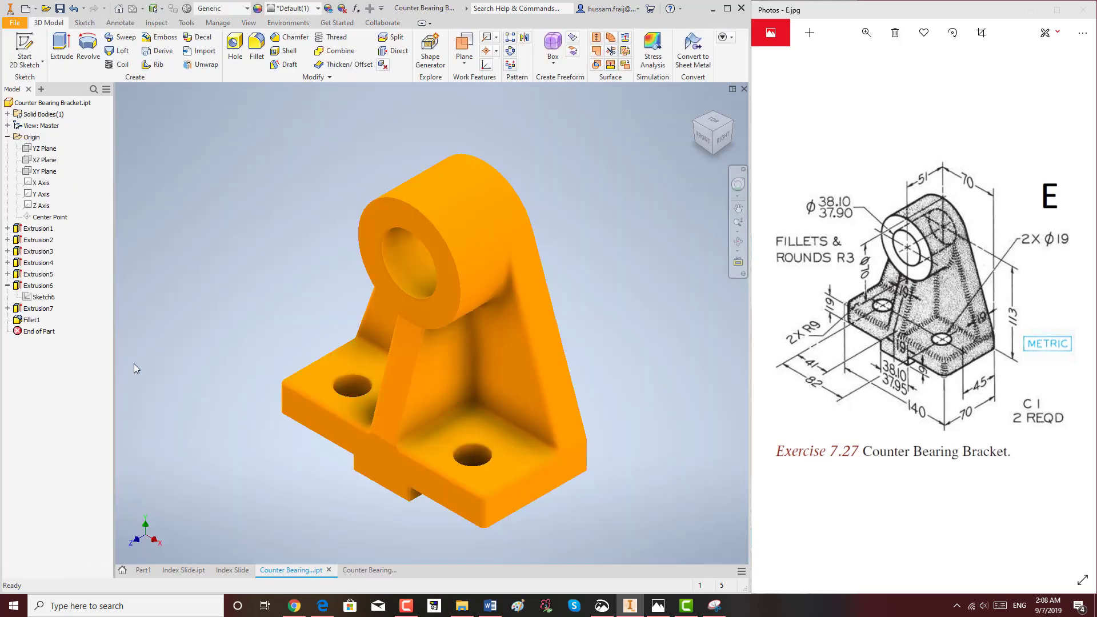
Step: Edit Extrusion7's Sketch7 to place the hole centres 45 mm from the back edge
click(35, 308)
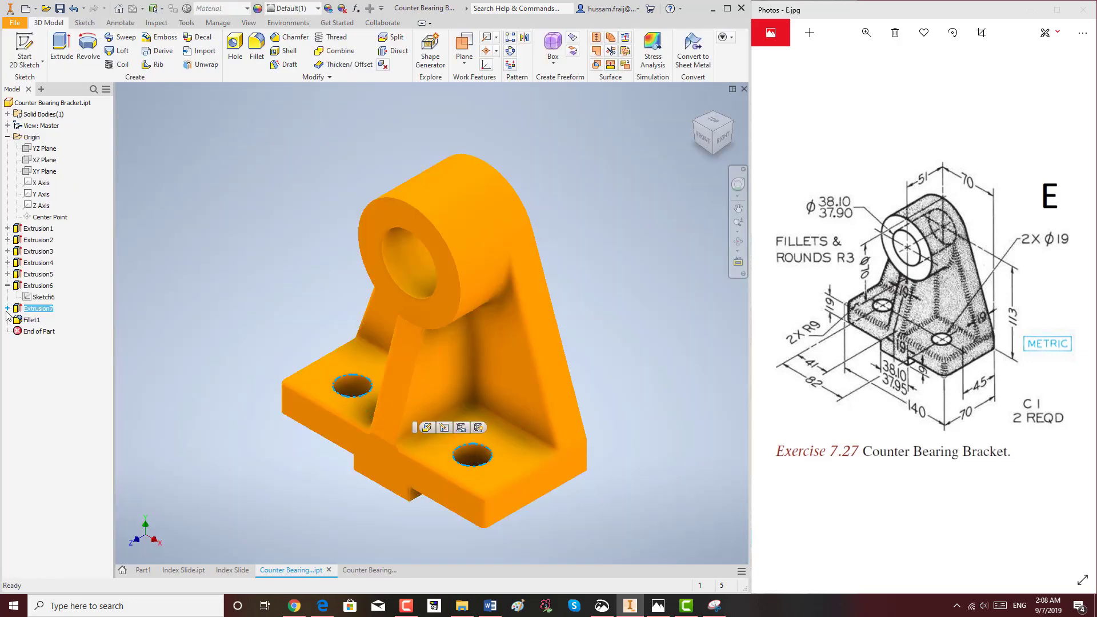
click(7, 308)
right_click(34, 320)
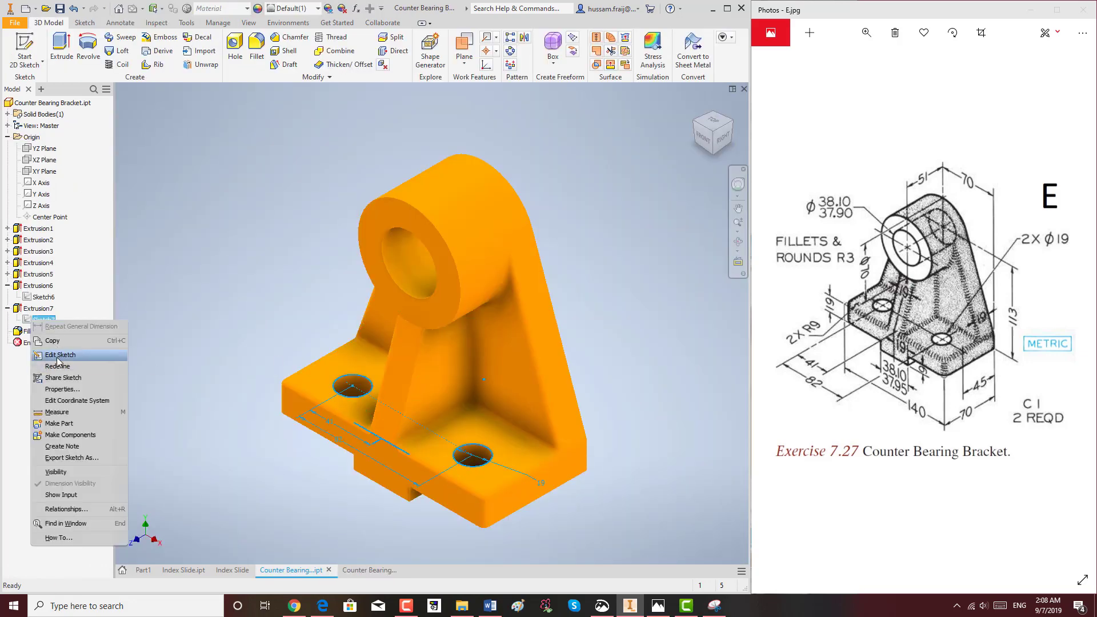
click(59, 355)
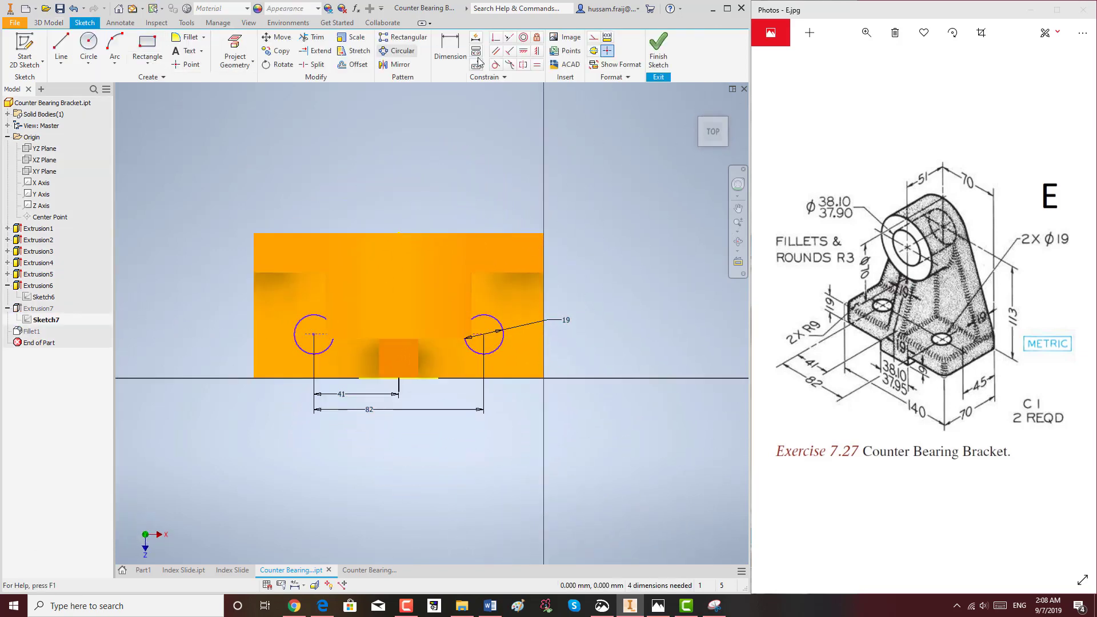
click(442, 43)
click(522, 233)
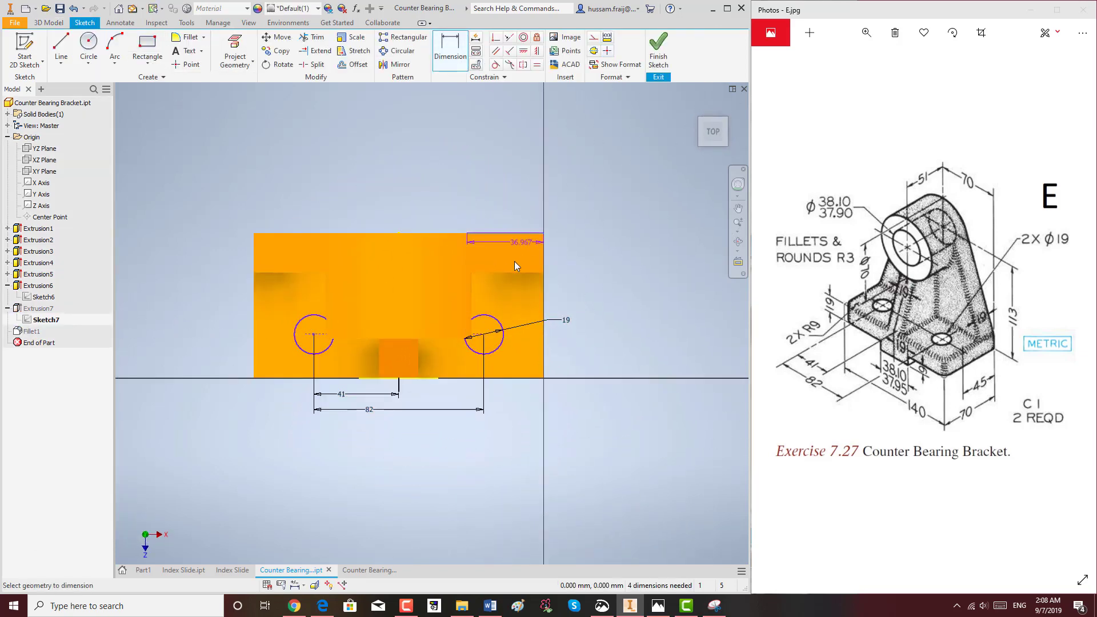
click(498, 319)
click(571, 300)
text(4)
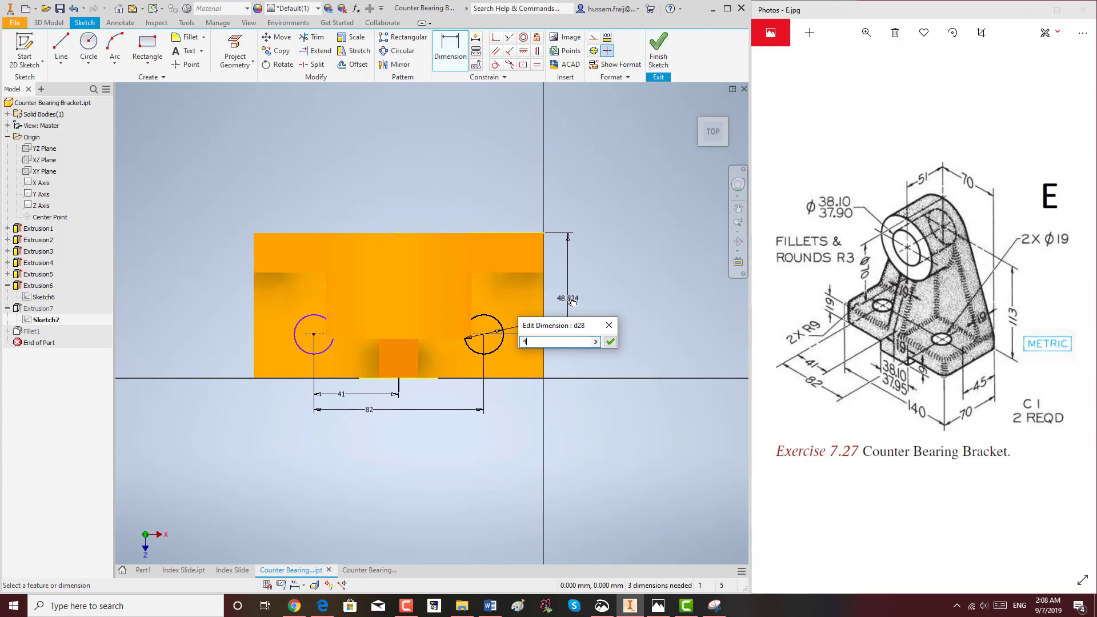
text(5)
key(Return)
click(657, 48)
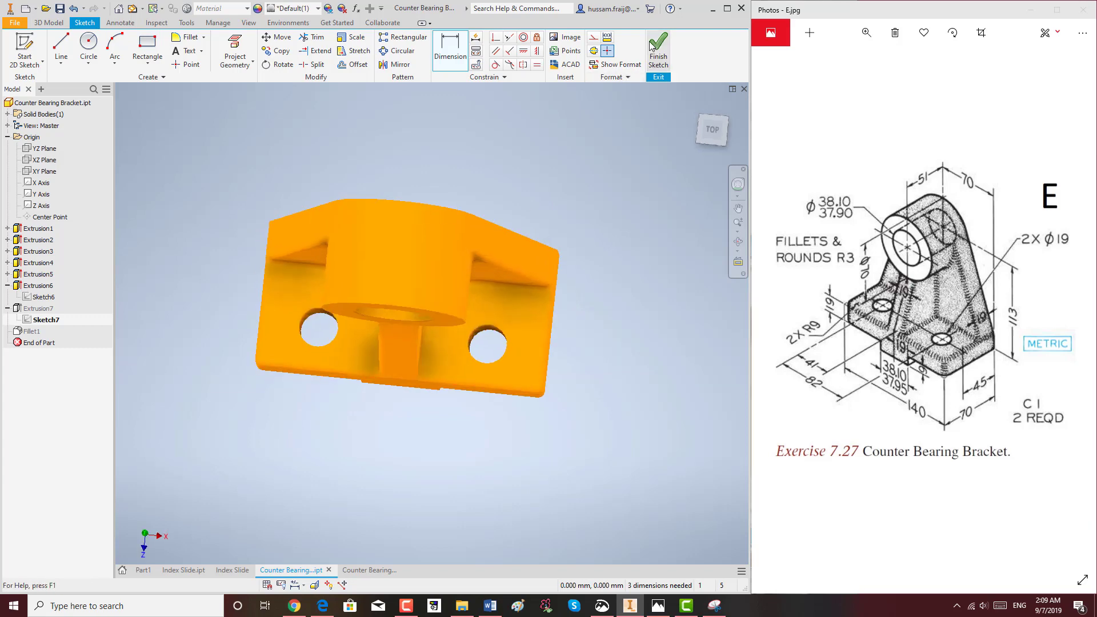
Step: Back on the drawing, add the top view's 70.00 overall depth dimension on the right
click(362, 570)
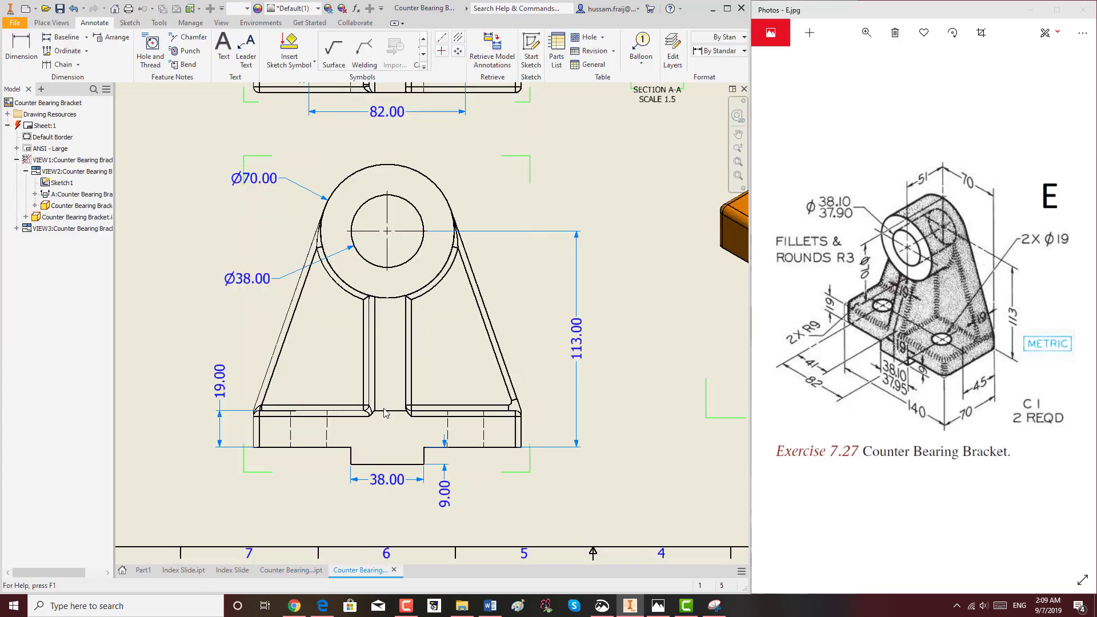
scroll(569, 280, down, 2)
scroll(567, 150, up, 2)
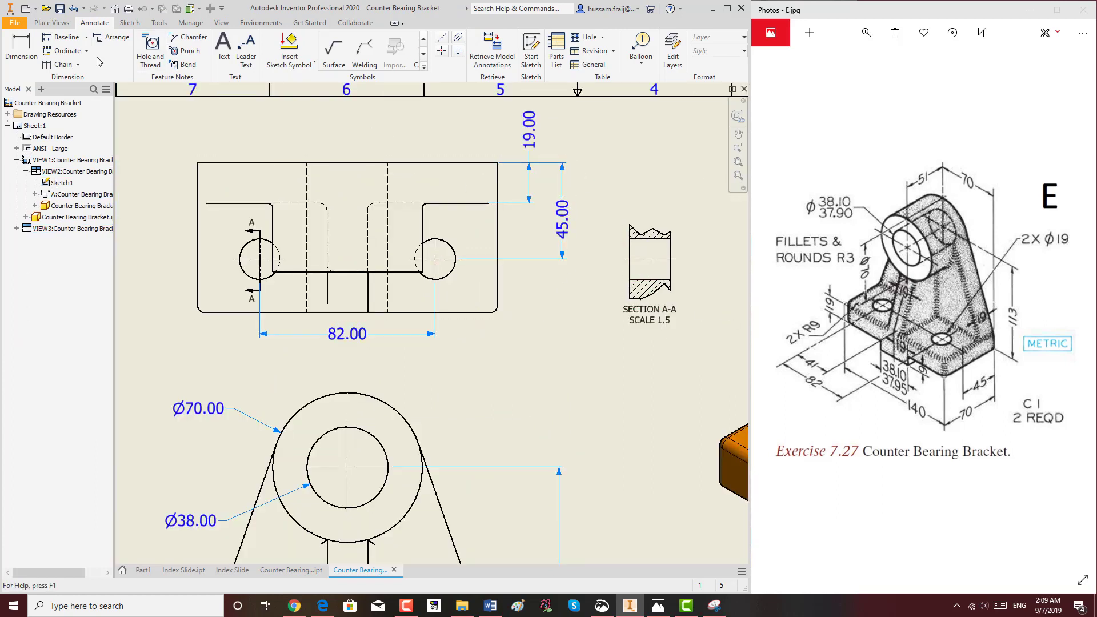
key(d)
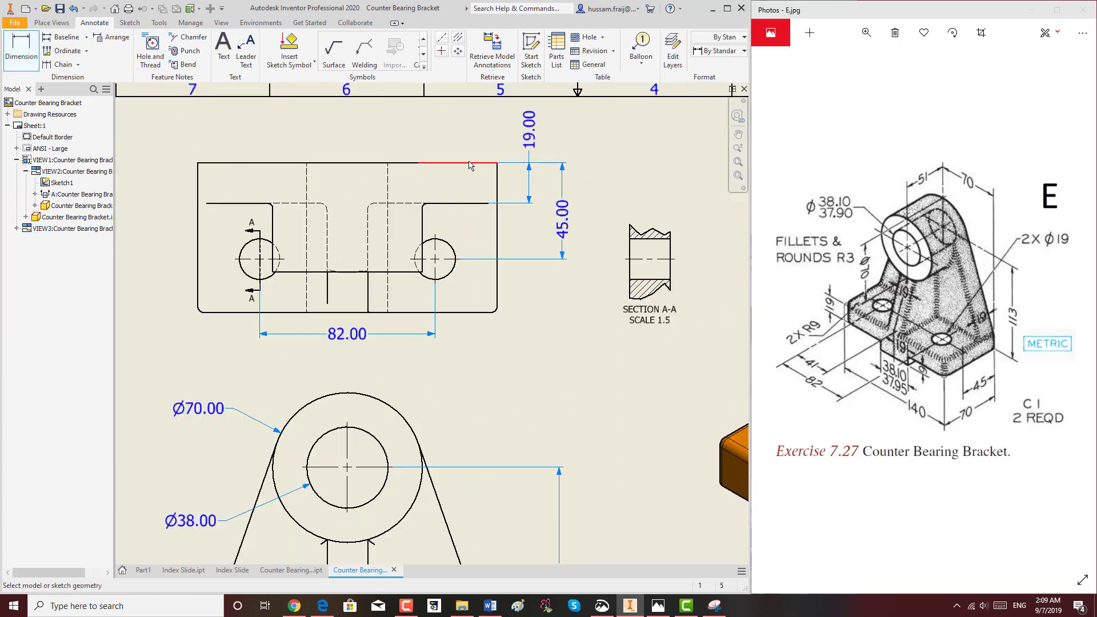
click(466, 162)
click(465, 312)
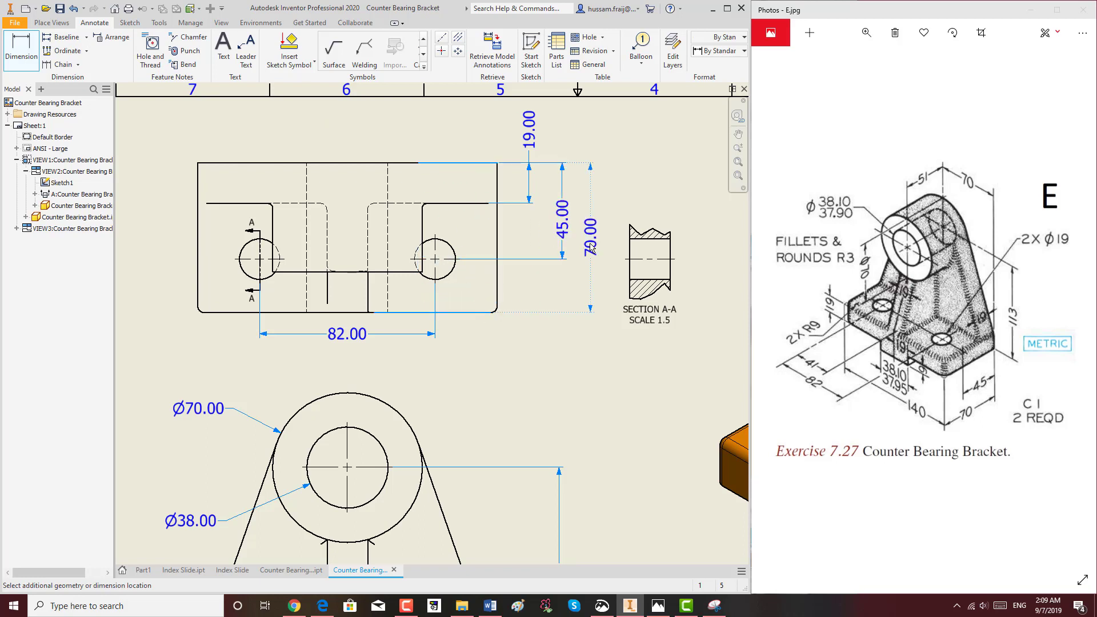
click(591, 247)
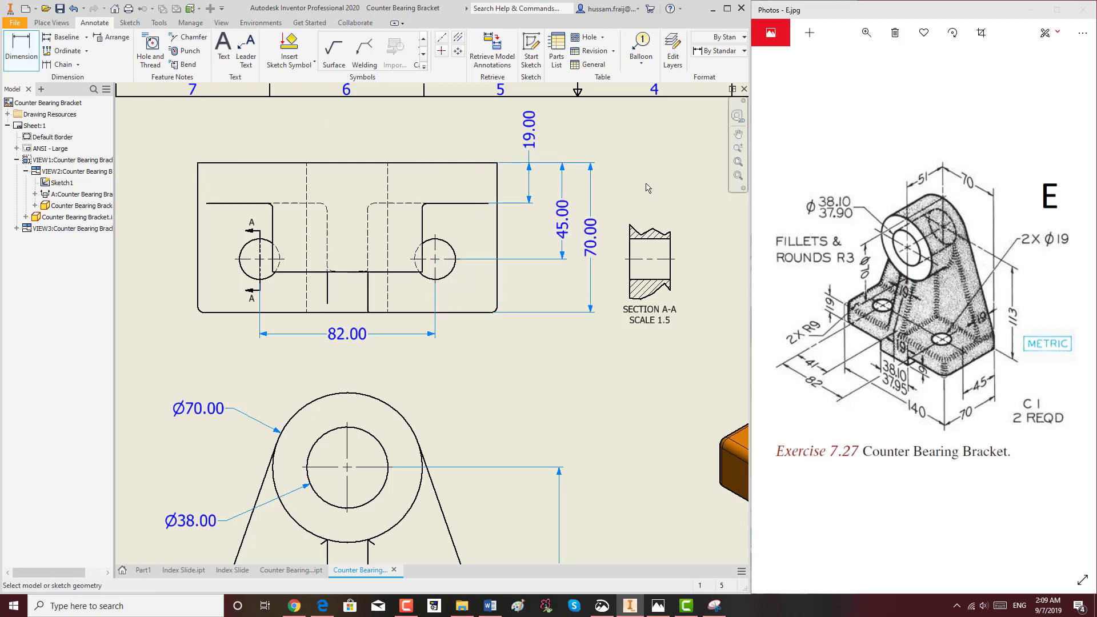
Step: Add a 19.00 dimension to section A-A and move it to the right
click(638, 240)
click(597, 196)
right_click(694, 177)
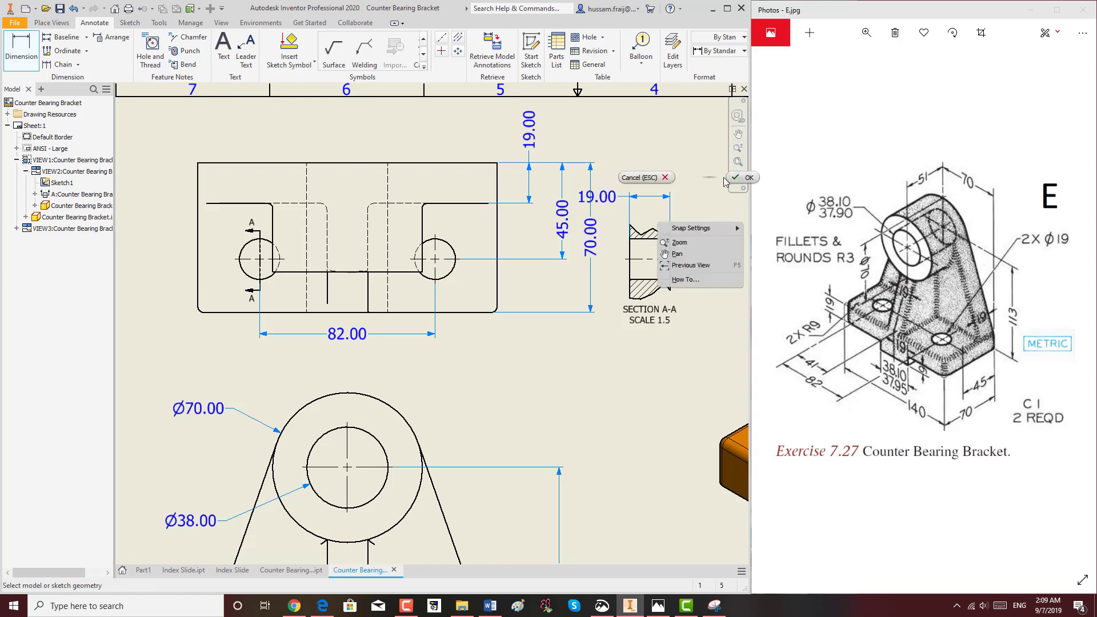
click(743, 178)
drag(597, 197, 698, 196)
scroll(600, 223, down, 2)
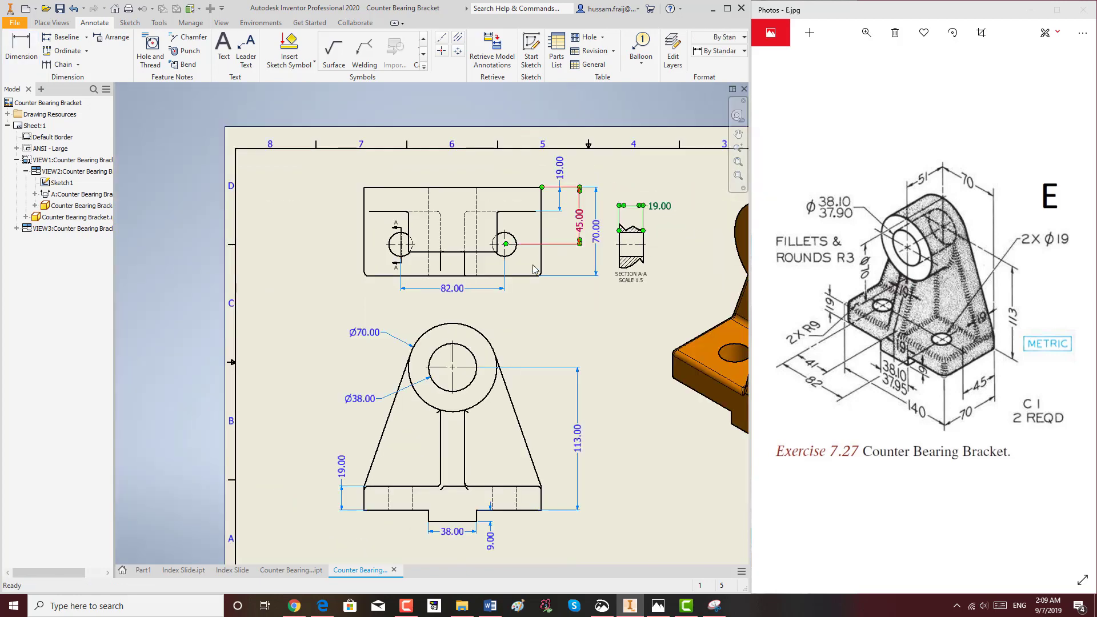
scroll(575, 251, up, 2)
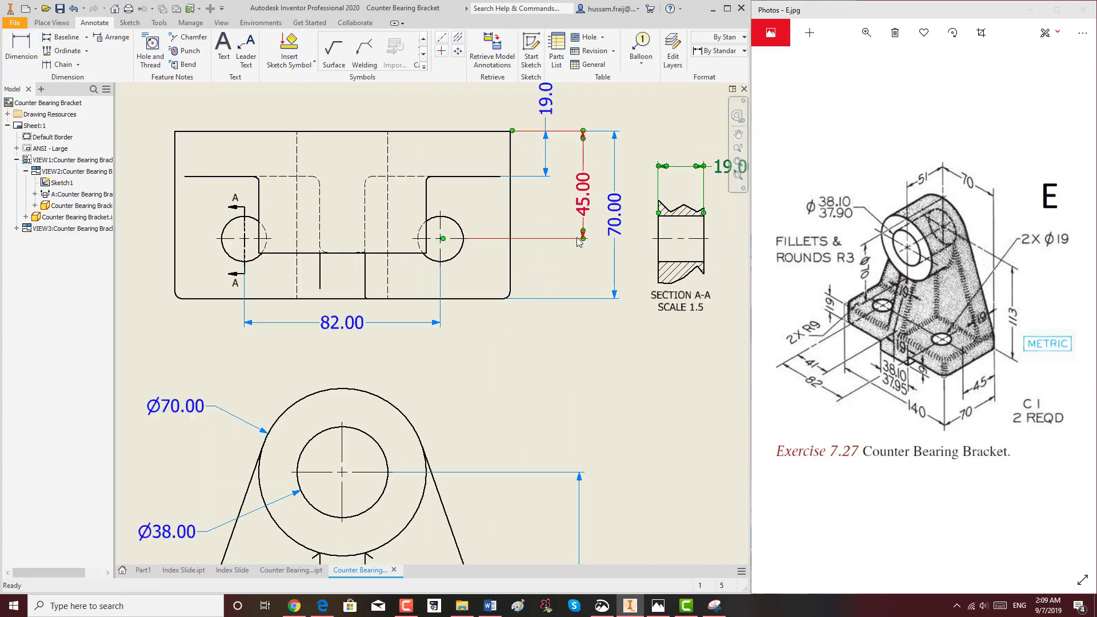
scroll(577, 241, down, 2)
Step: Place a 51.00 dimension on the left of the top view
key(d)
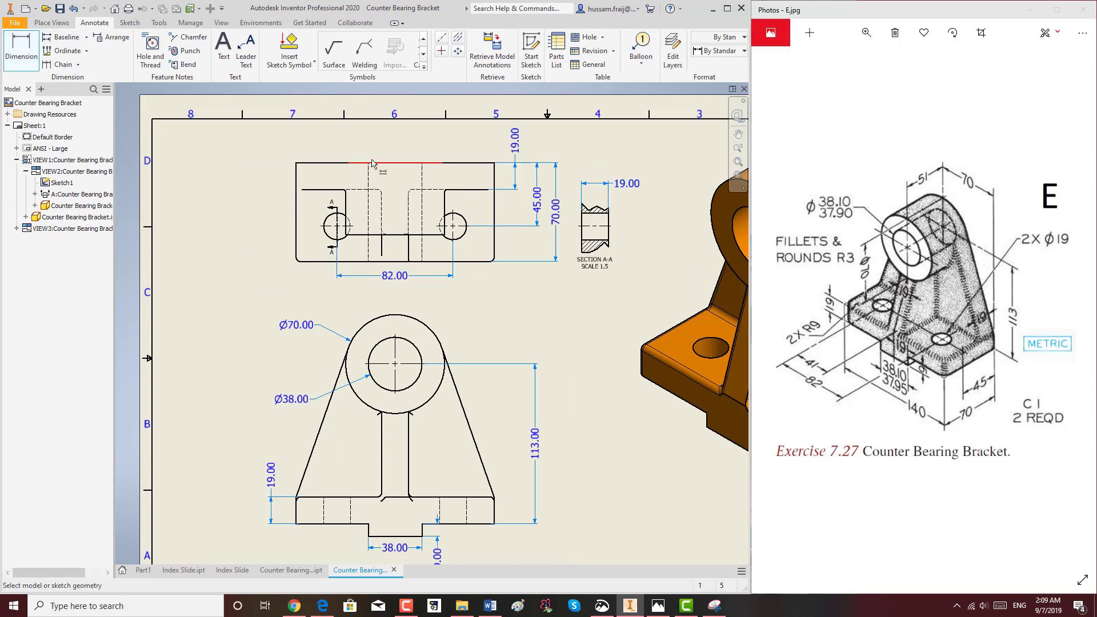
scroll(371, 164, up, 2)
click(380, 162)
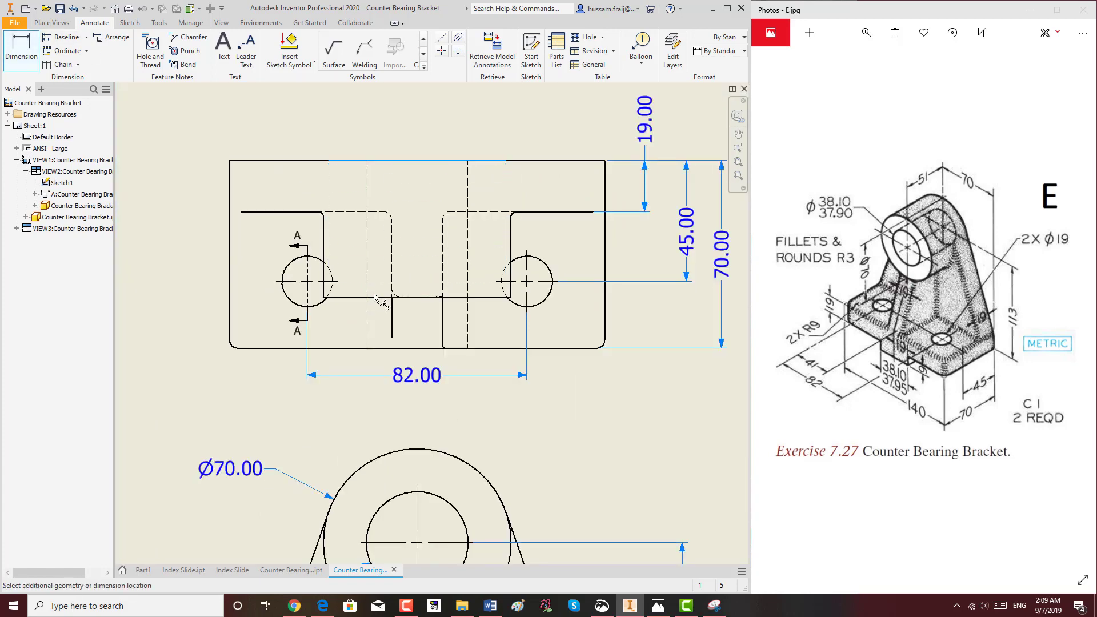
click(374, 296)
click(162, 229)
scroll(416, 184, down, 2)
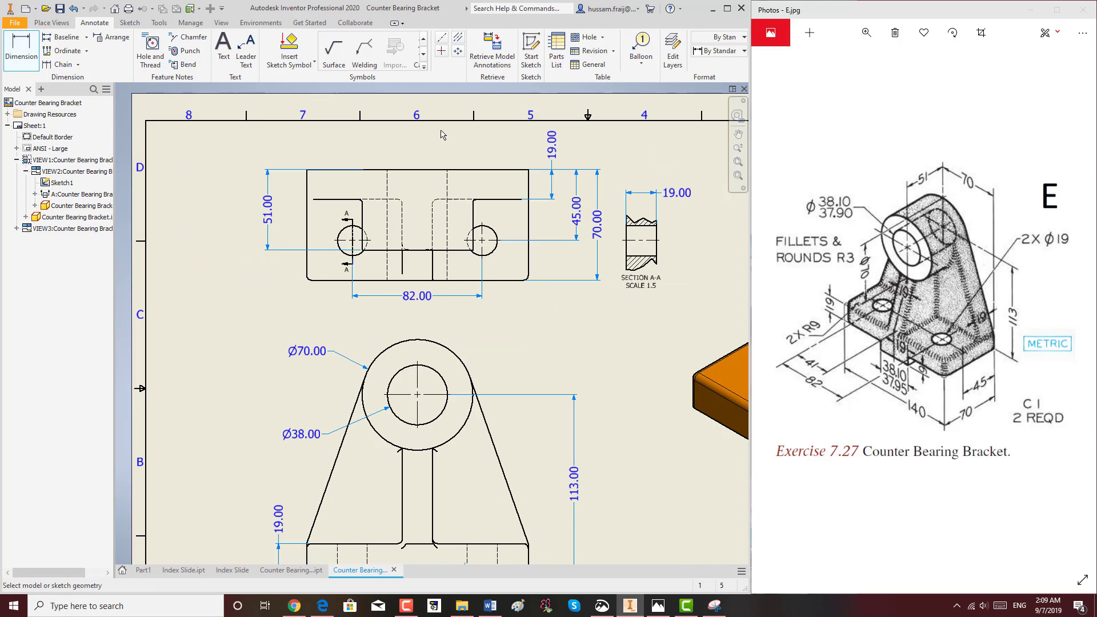
Step: Add the 19.00 width dimension across the web's left and right edges
scroll(440, 311, down, 3)
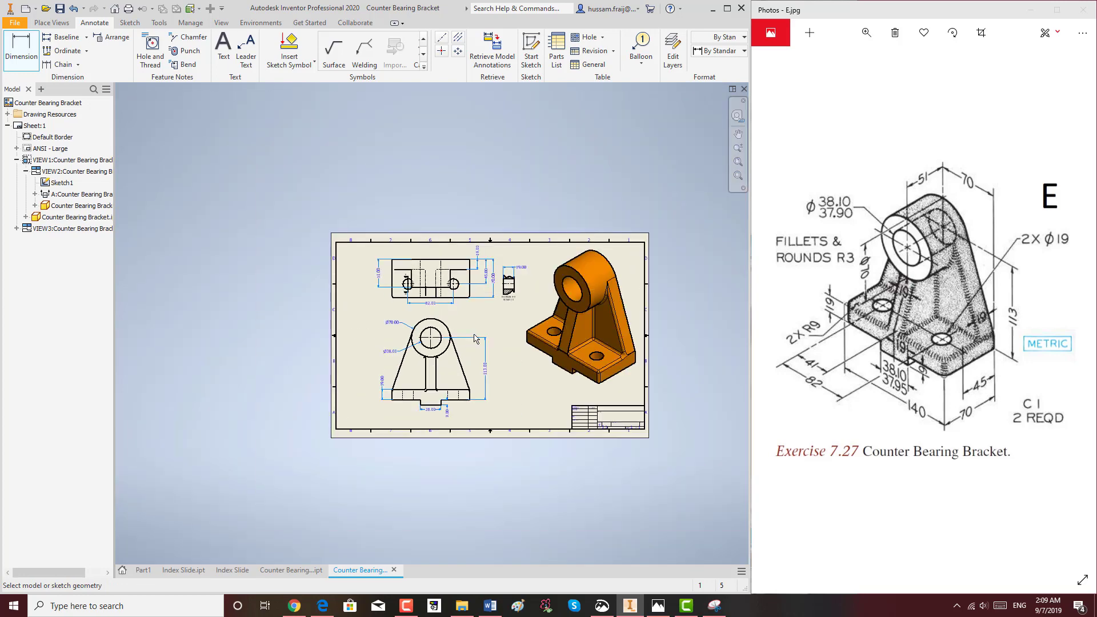
scroll(436, 350, up, 2)
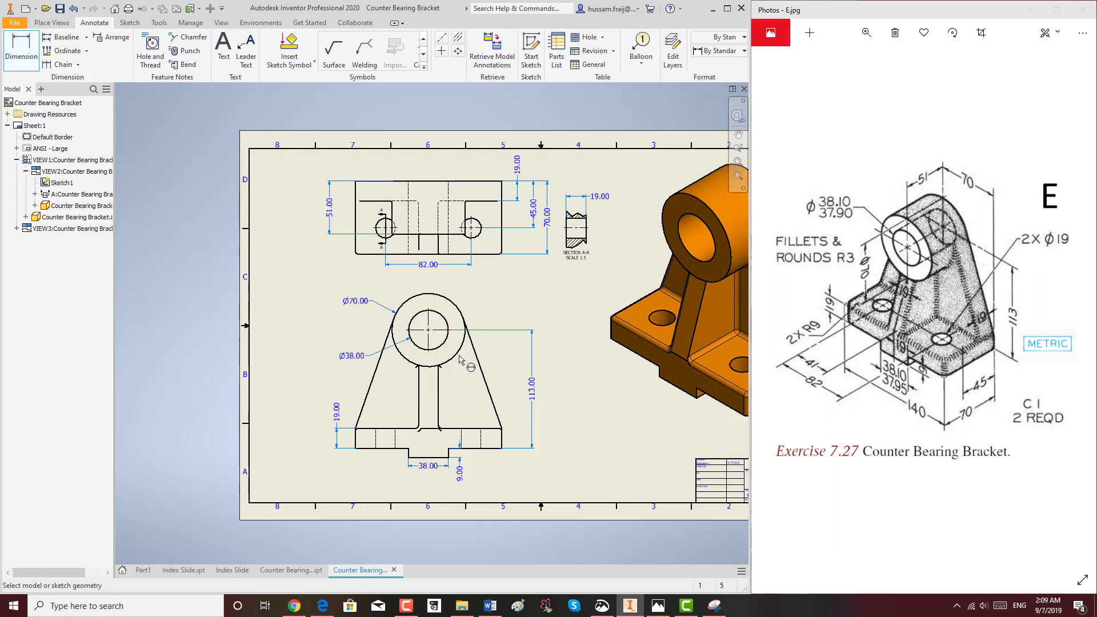
click(438, 387)
click(419, 391)
click(395, 391)
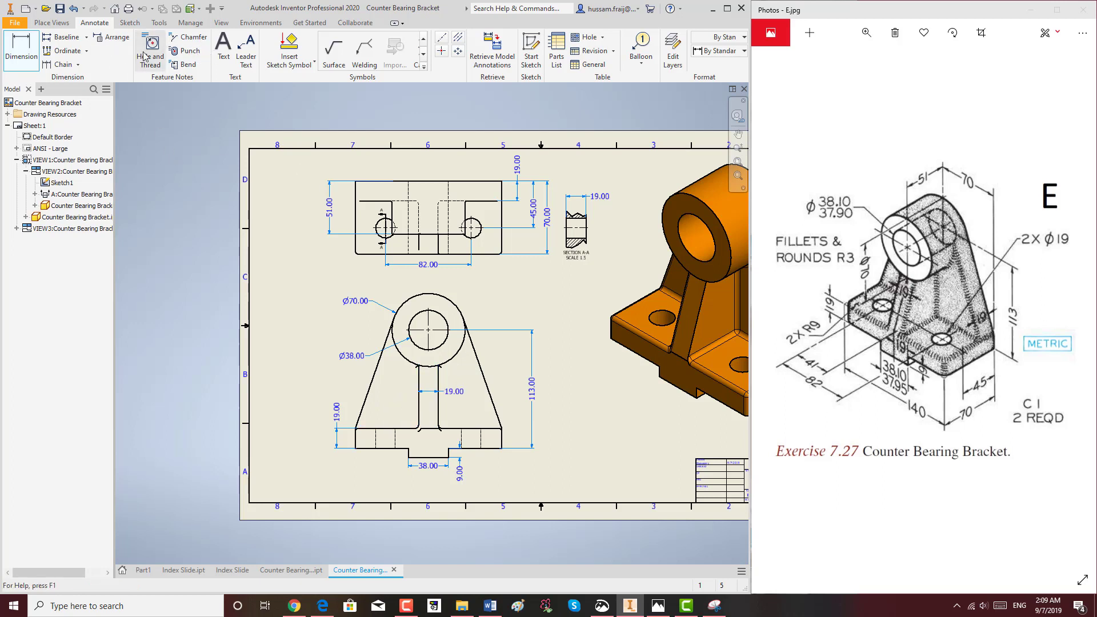
Step: Add the R3.00 radius dimension to the fillet at the top view's corner
scroll(492, 278, down, 5)
click(477, 174)
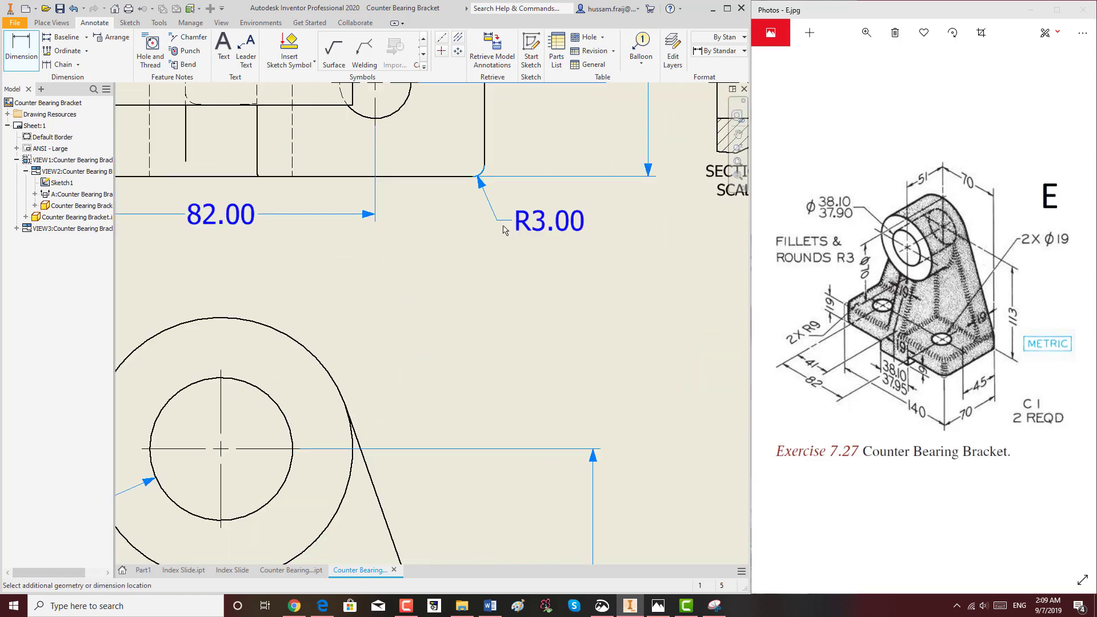
click(546, 262)
scroll(581, 315, up, 5)
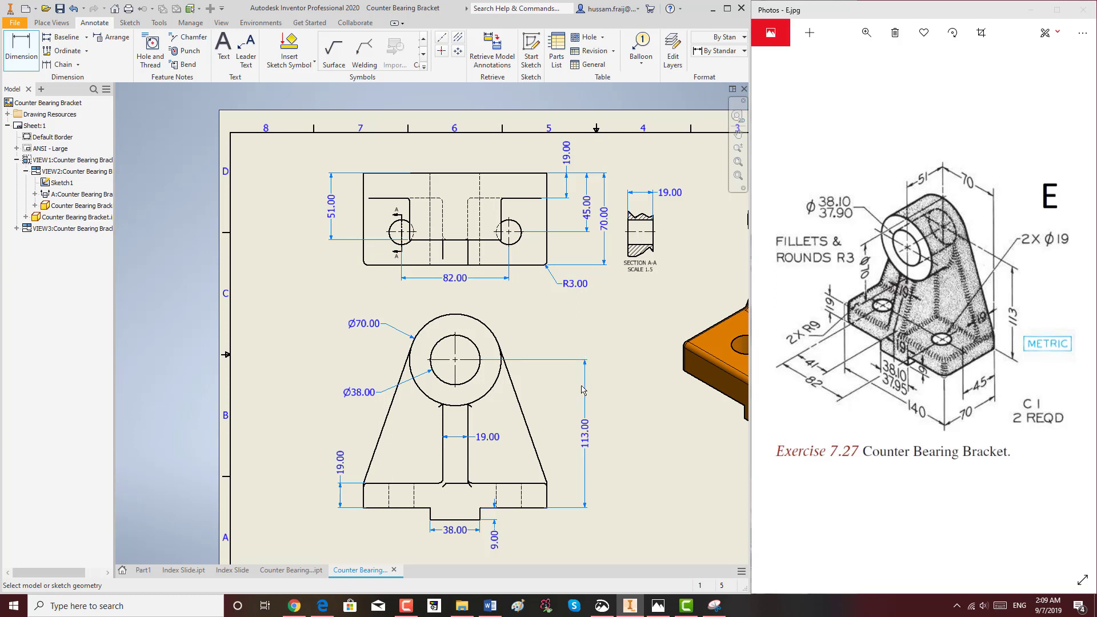
Step: Dimension the base's 140.00 overall width below it, then fit the whole sheet in view
scroll(503, 568, down, 3)
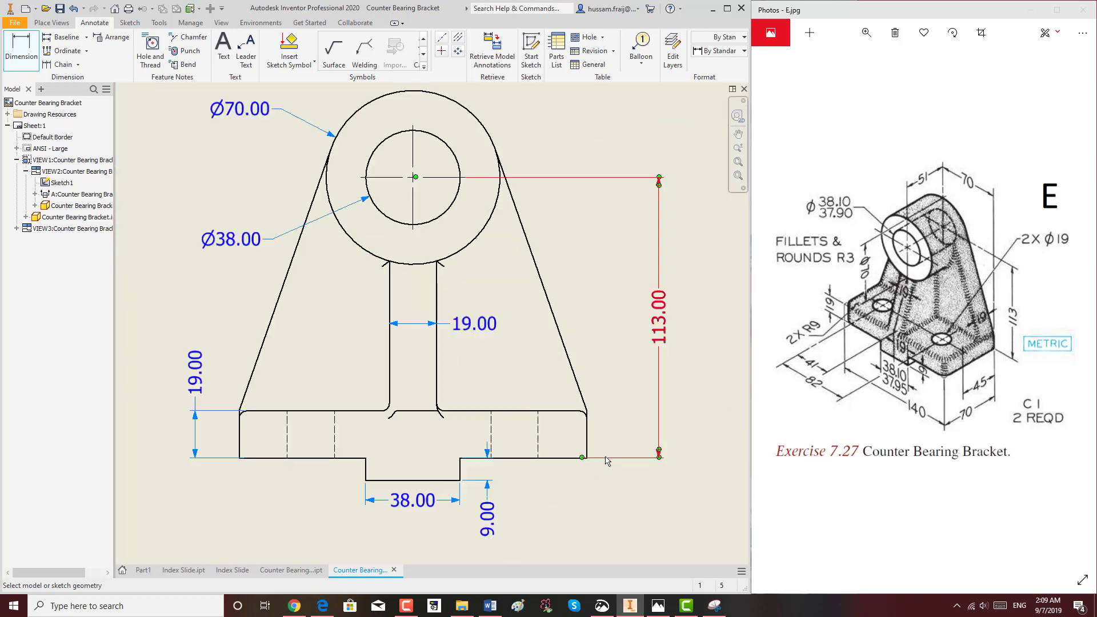
scroll(551, 435, up, 3)
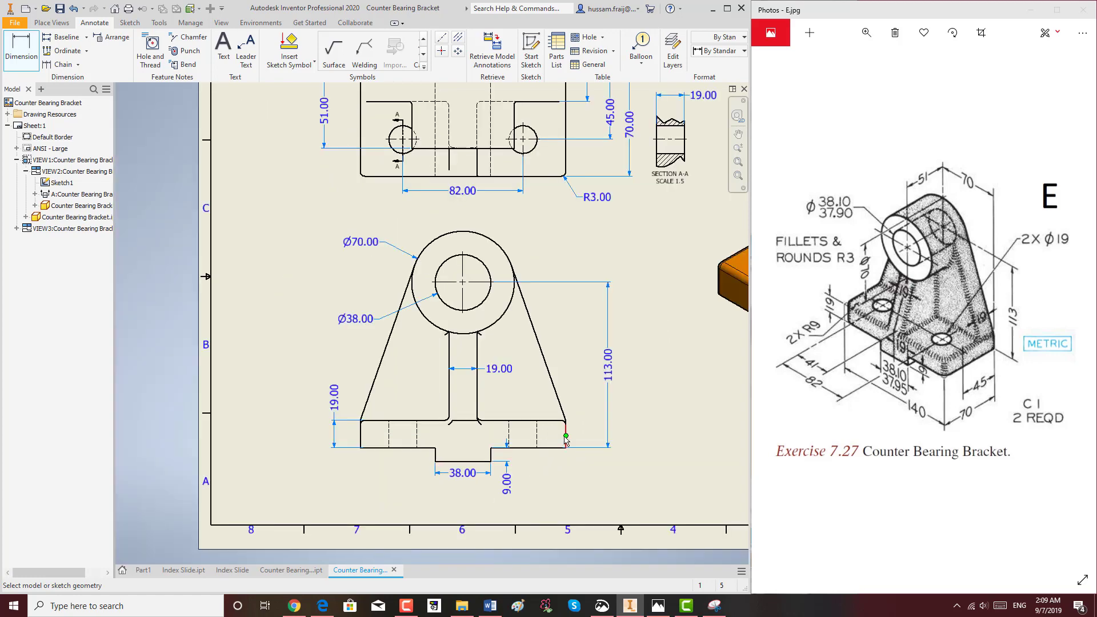
click(568, 436)
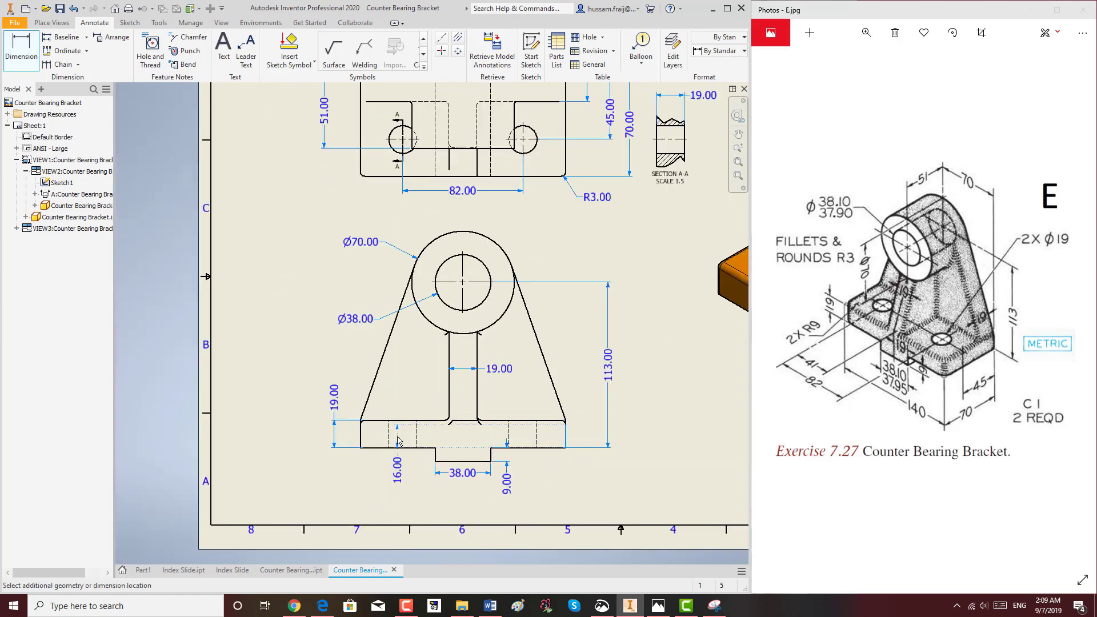
click(361, 434)
click(461, 504)
scroll(423, 466, up, 2)
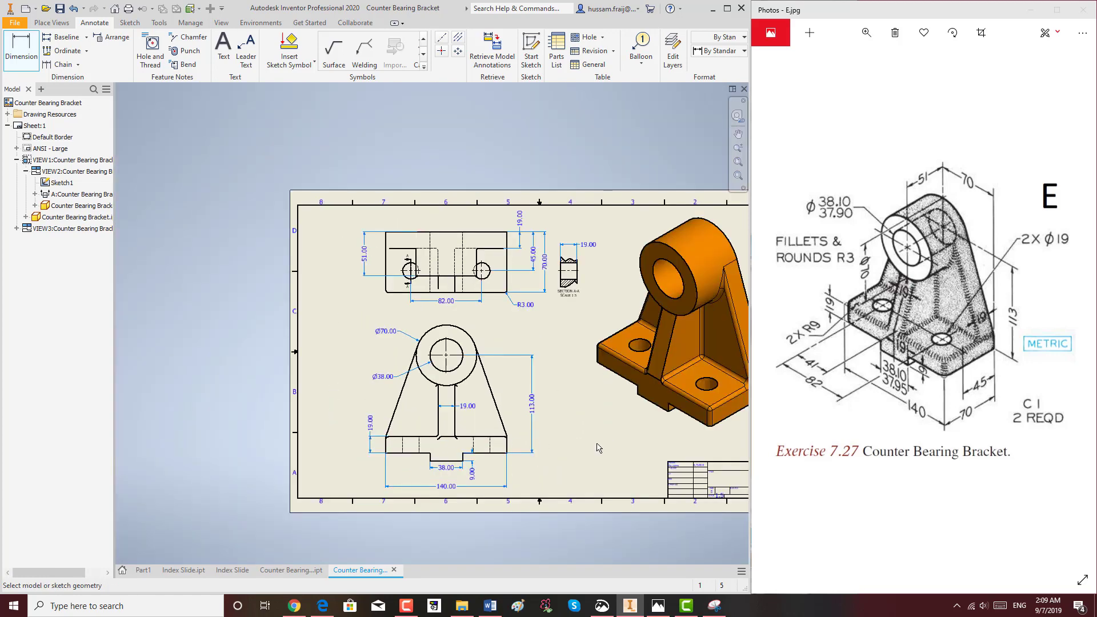
key(Home)
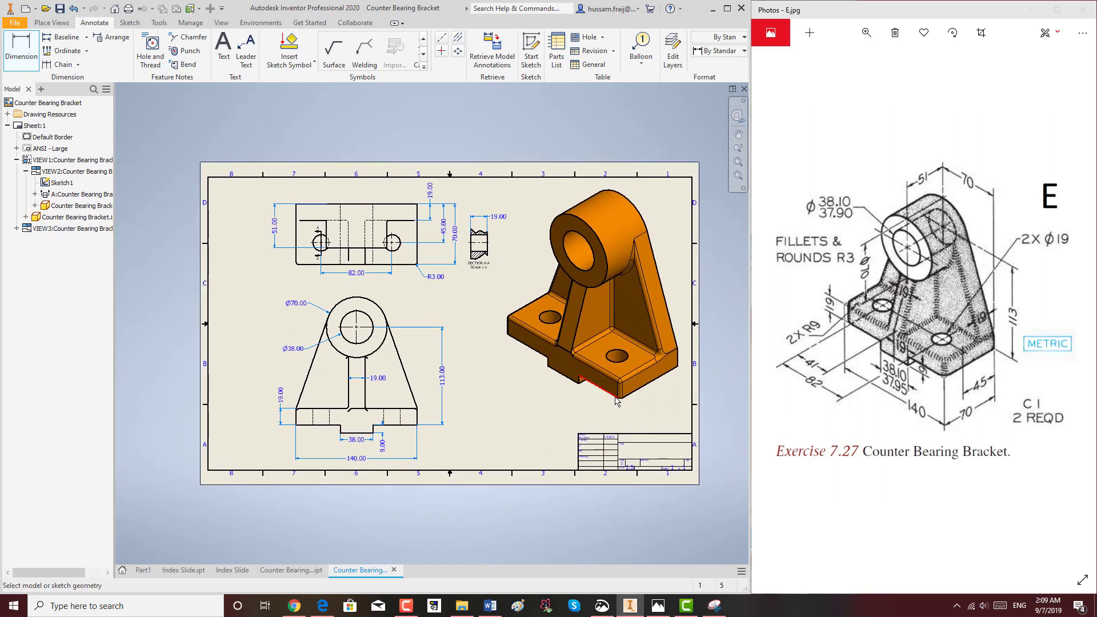